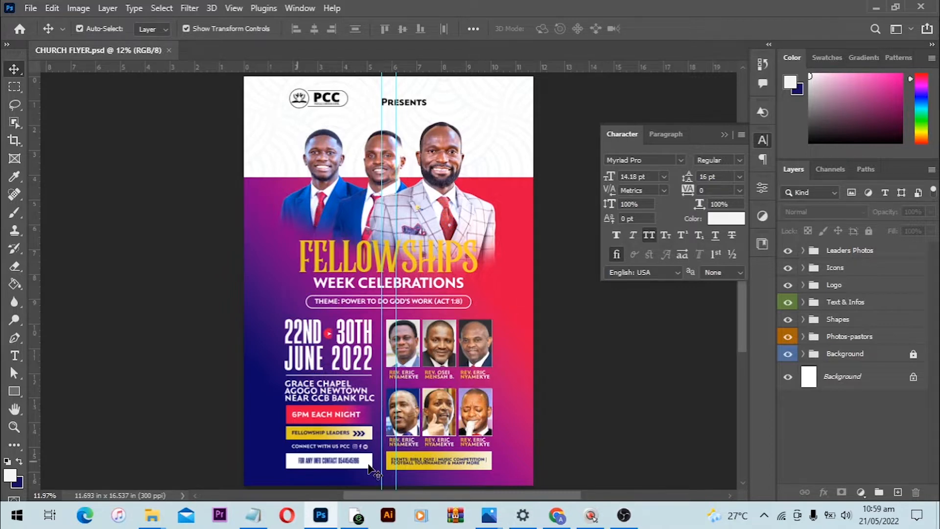
# Switch to Chrome and look through the "Church Flyer Design in Photoshop | Fellowship Flyer" video page, including its description and comments
pyautogui.click(347, 514)
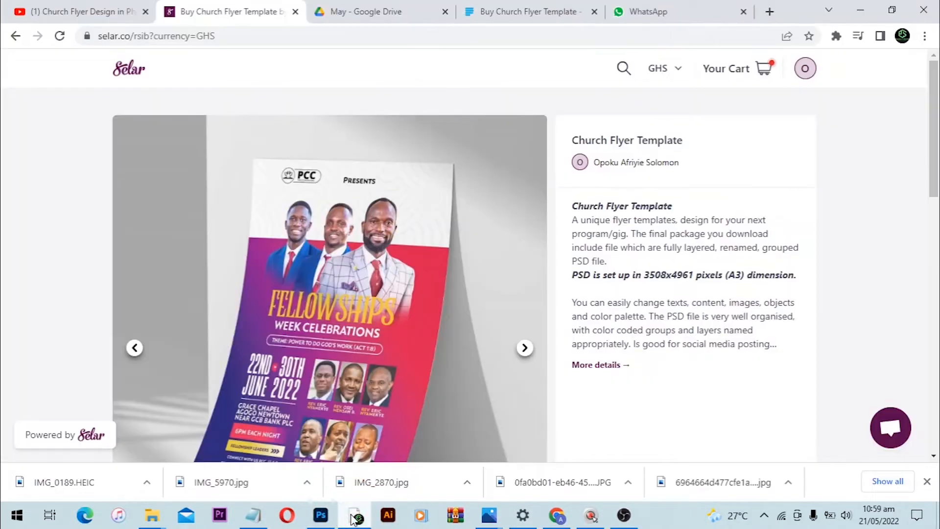
pyautogui.click(101, 6)
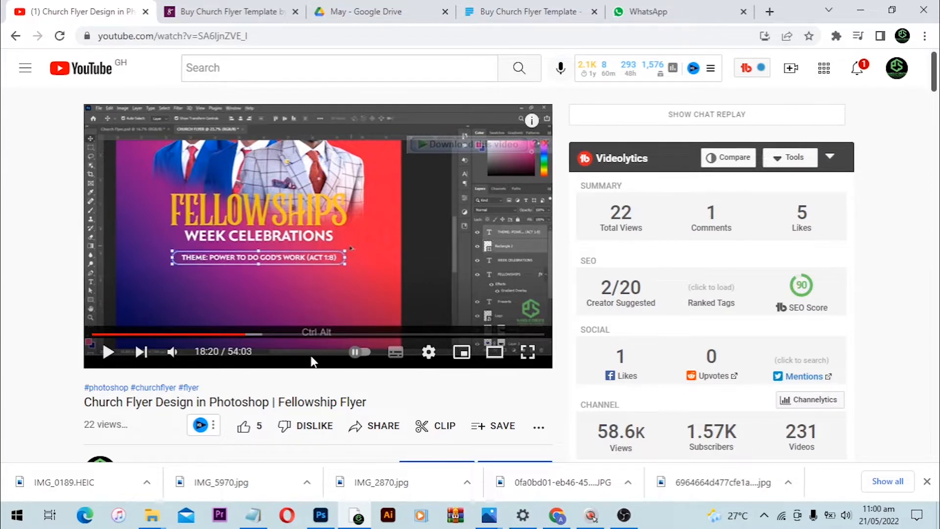
pyautogui.scroll(-2, 346, 201)
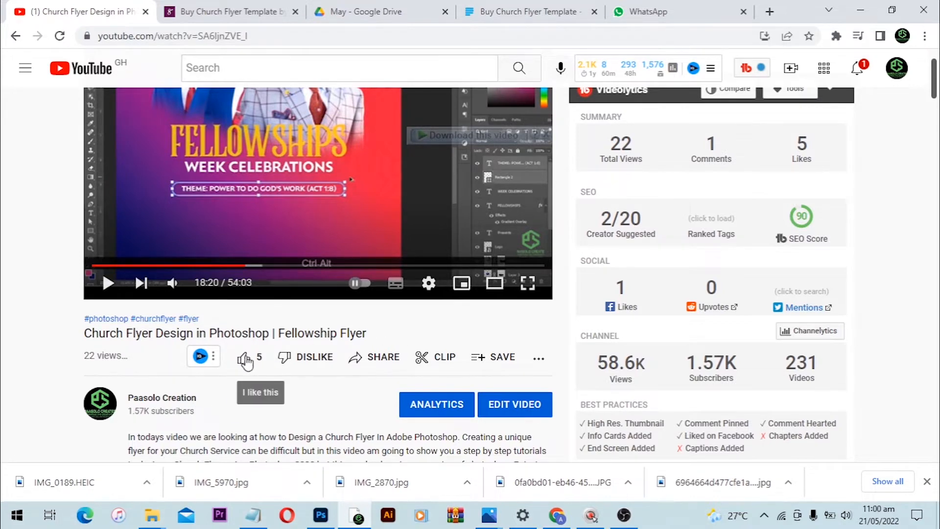
pyautogui.scroll(-15, 371, 415)
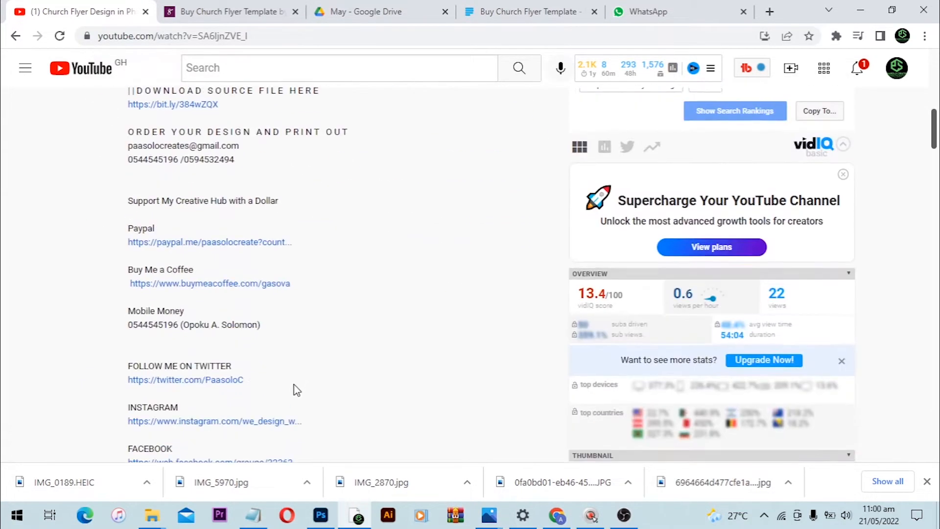
pyautogui.scroll(-2, 190, 387)
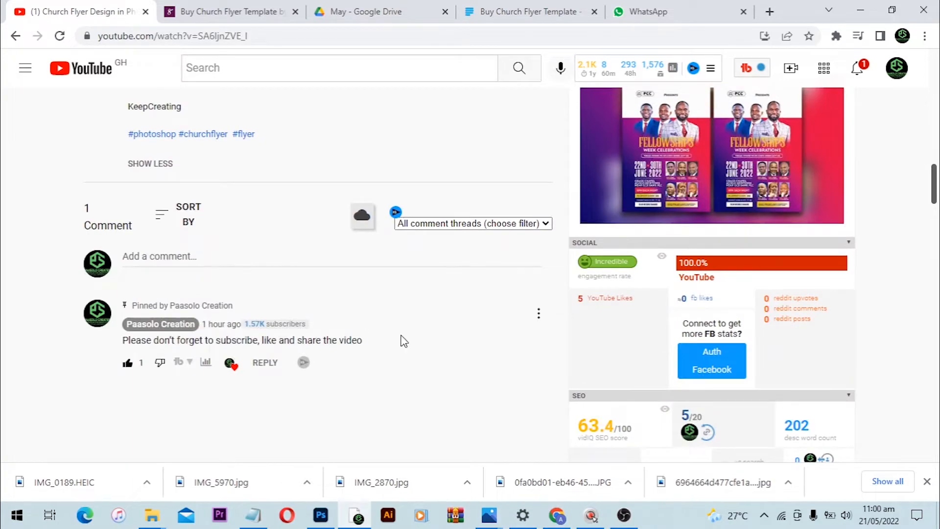
pyautogui.scroll(5, 409, 340)
pyautogui.scroll(10, 410, 338)
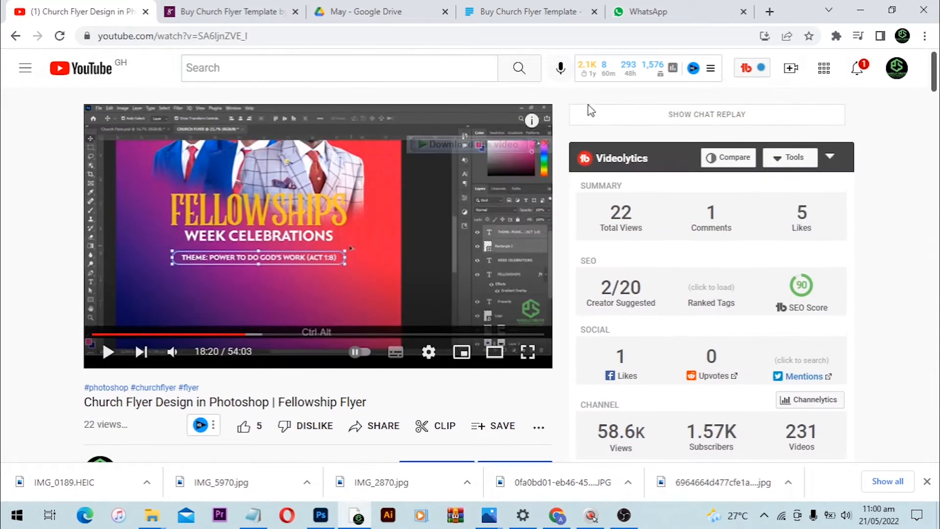
# Switch to Photoshop and create a landscape A3 document of 420 x 297 mm at 300 pixels per inch
pyautogui.click(321, 517)
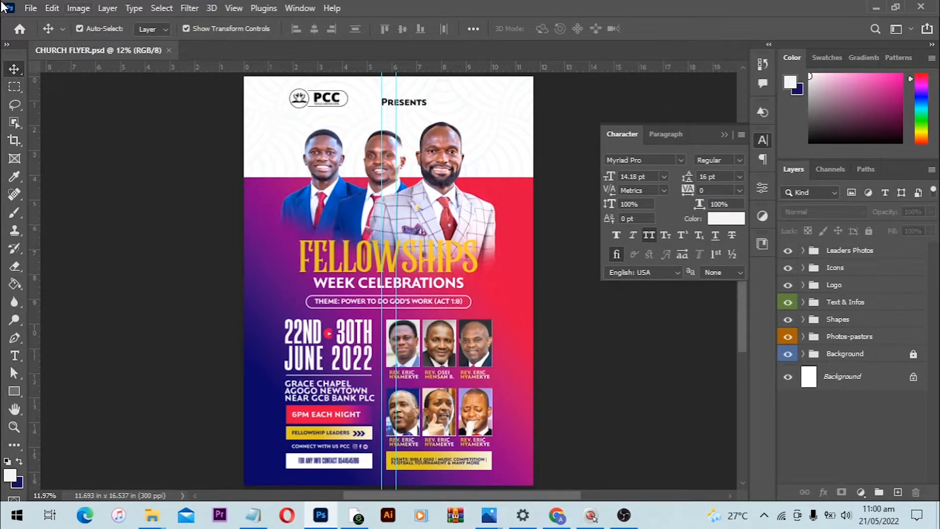
pyautogui.hotkey('ctrl', 'n')
pyautogui.hotkey('alt', 'f')
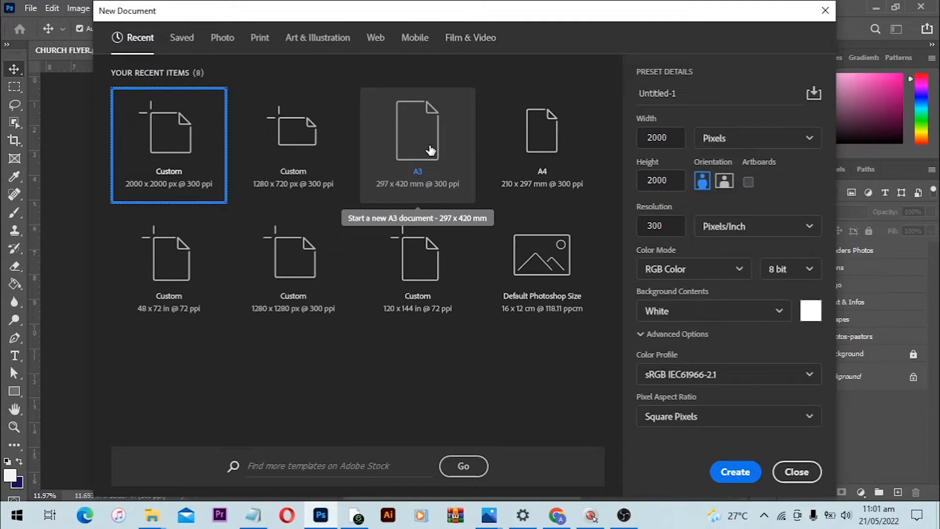
pyautogui.click(430, 150)
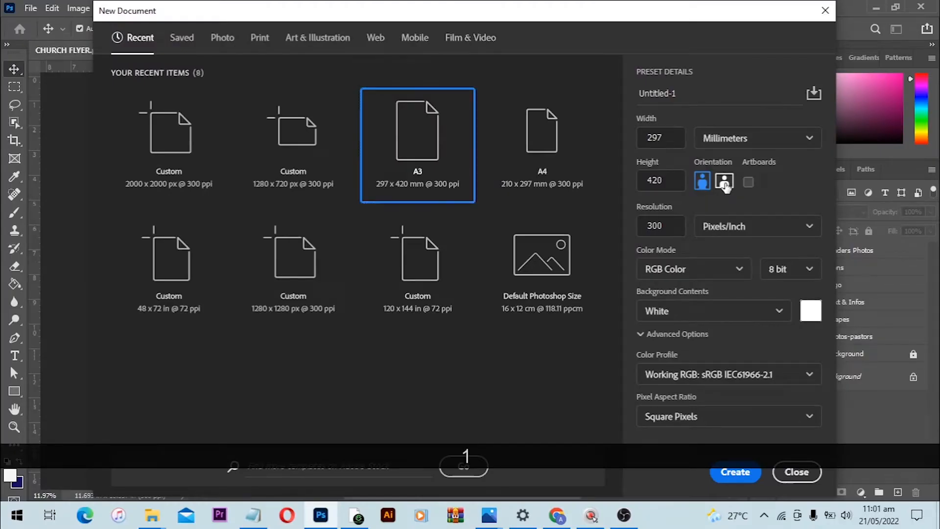
pyautogui.click(725, 182)
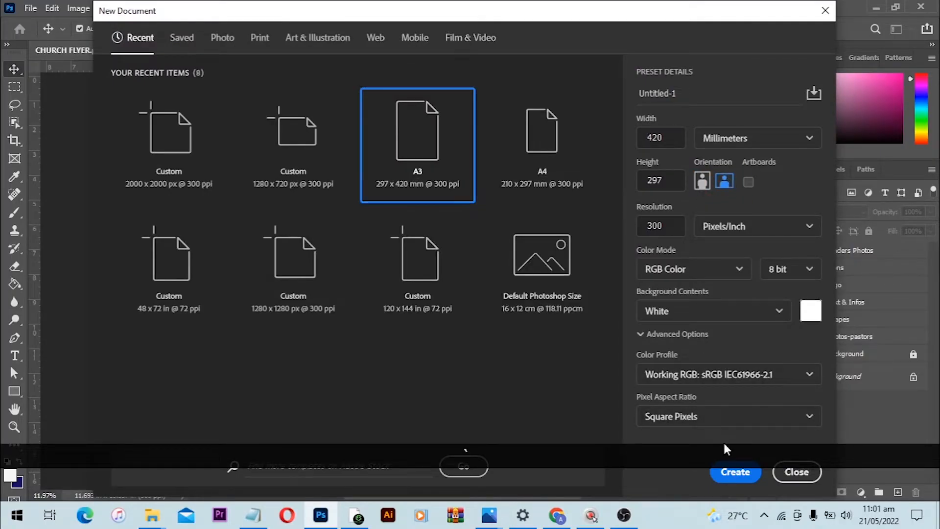
pyautogui.click(735, 472)
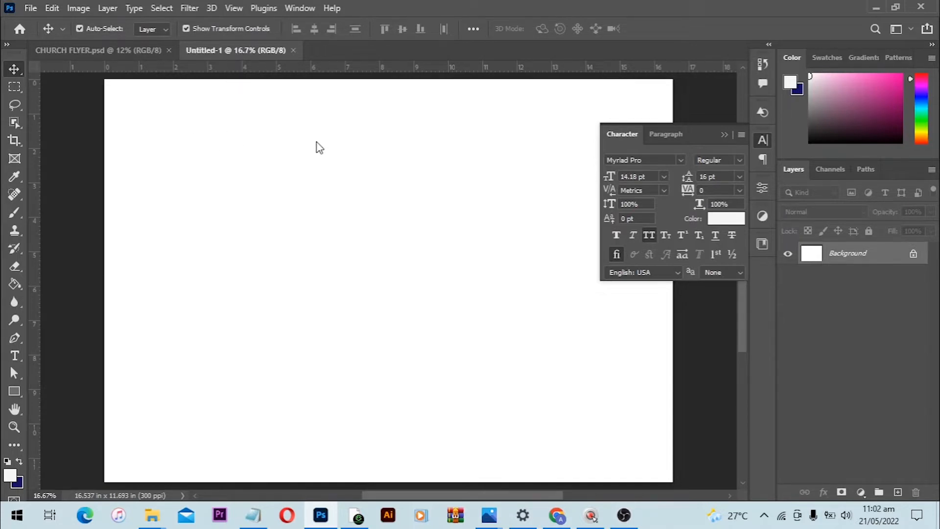
# Rotate the blank canvas 90° clockwise to portrait and another 90° clockwise back to landscape
pyautogui.click(76, 7)
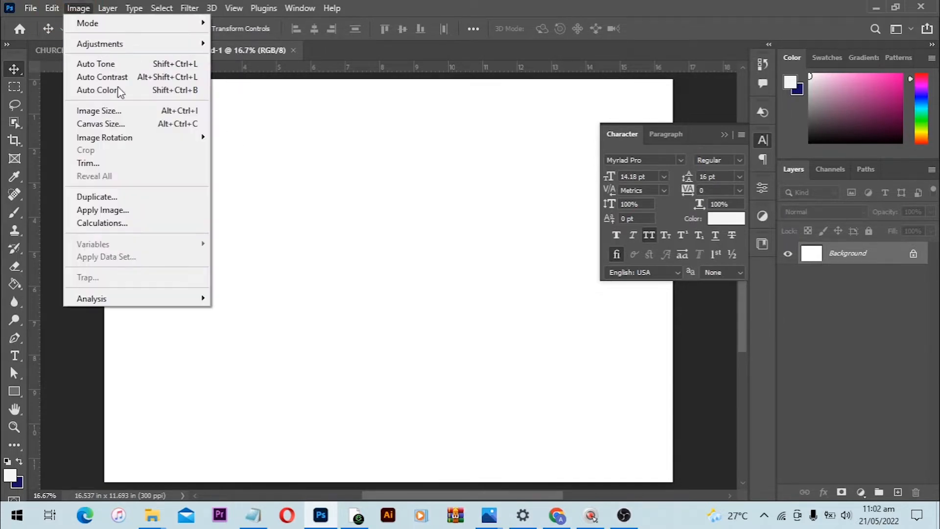
pyautogui.moveTo(154, 135)
pyautogui.click(255, 152)
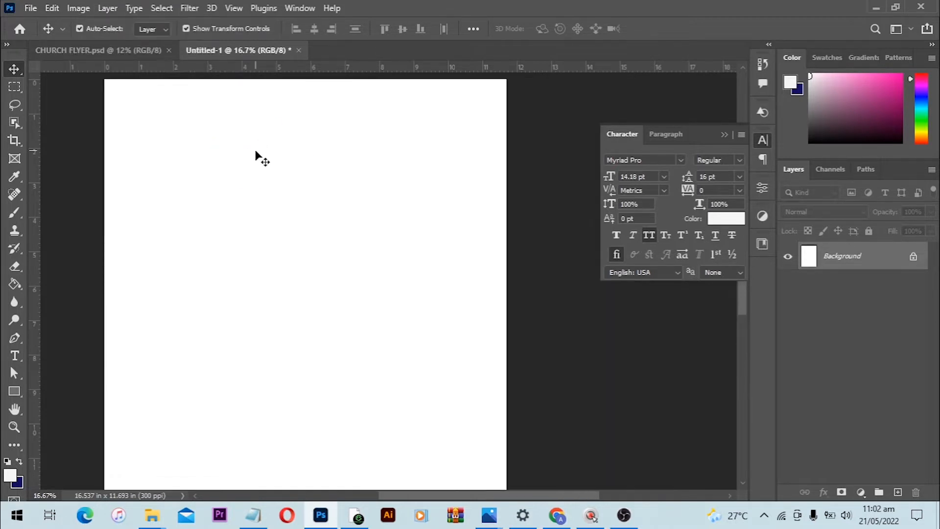
pyautogui.hotkey('ctrl', '0')
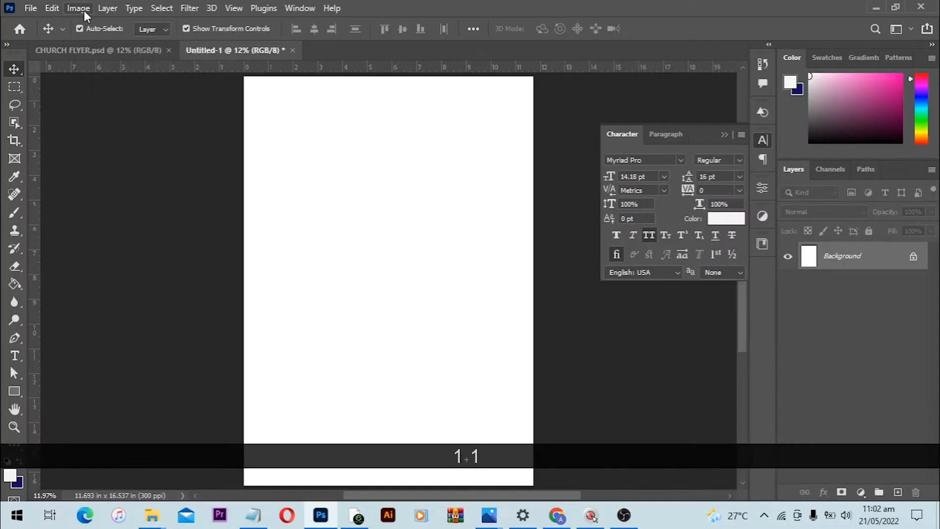
pyautogui.click(79, 8)
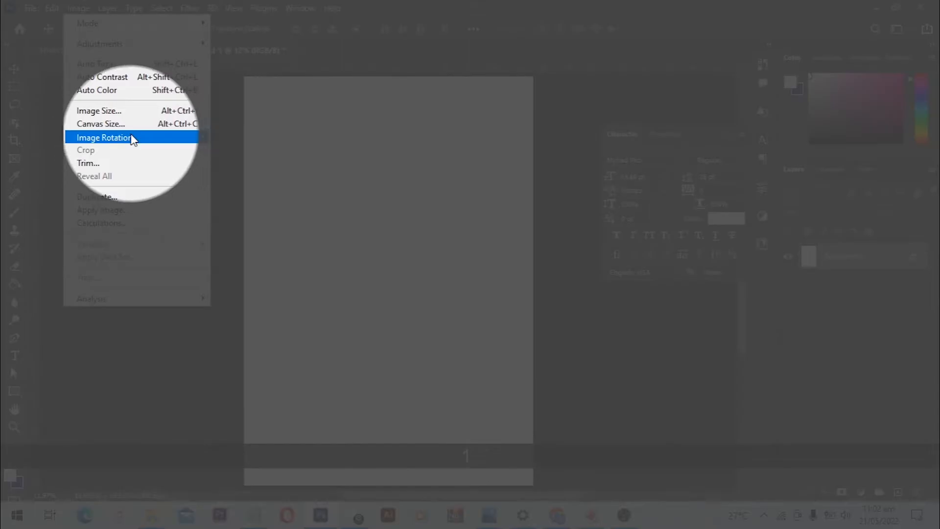
pyautogui.moveTo(147, 138)
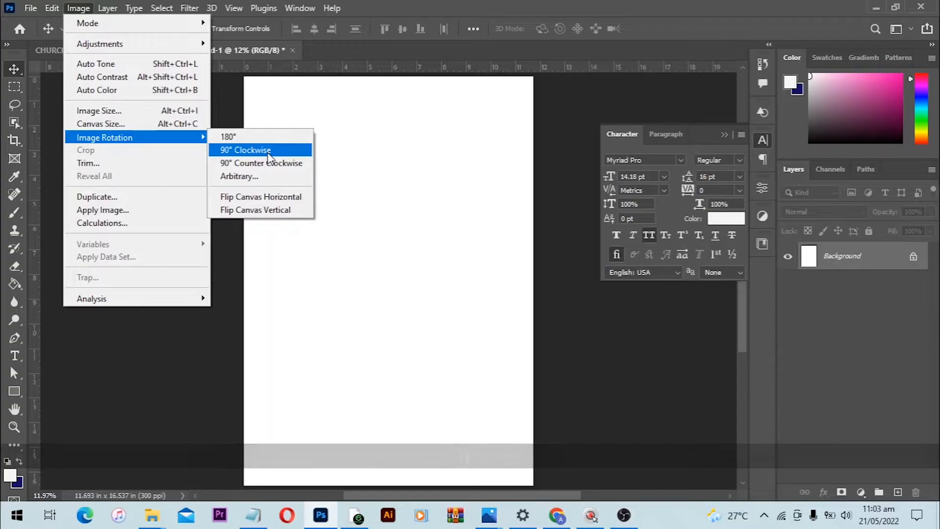
pyautogui.click(234, 149)
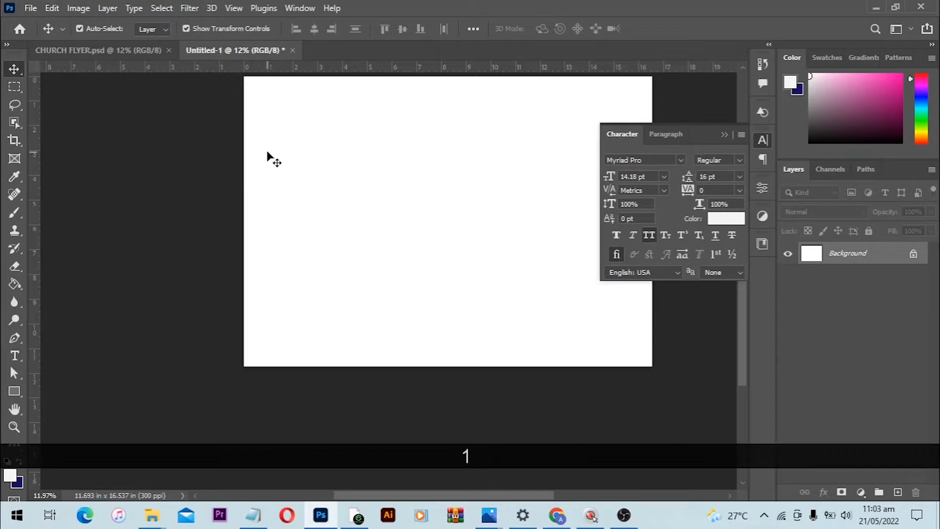
pyautogui.hotkey('ctrl', '0')
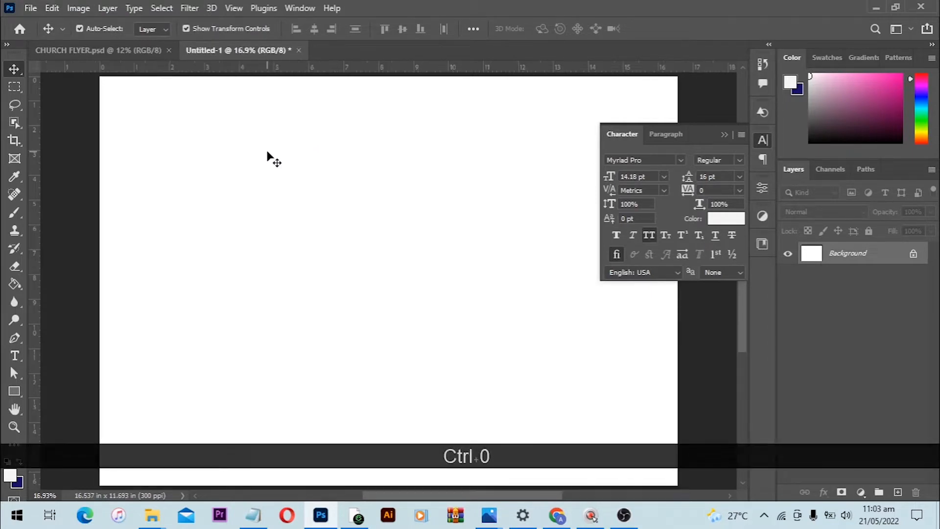
pyautogui.scroll(-1, 262, 160)
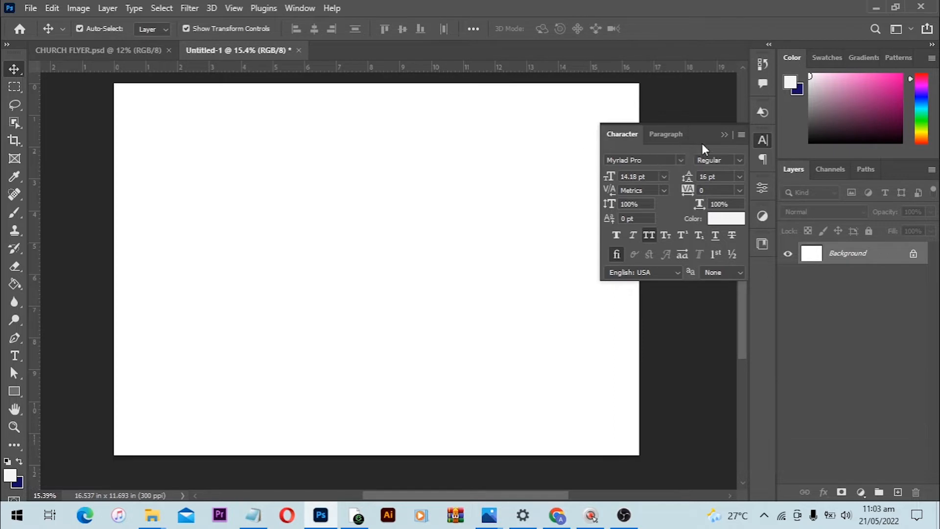
# Collapse the Character panel and view the finished design in CHURCH FLYER.psd before returning to the blank document
pyautogui.click(726, 136)
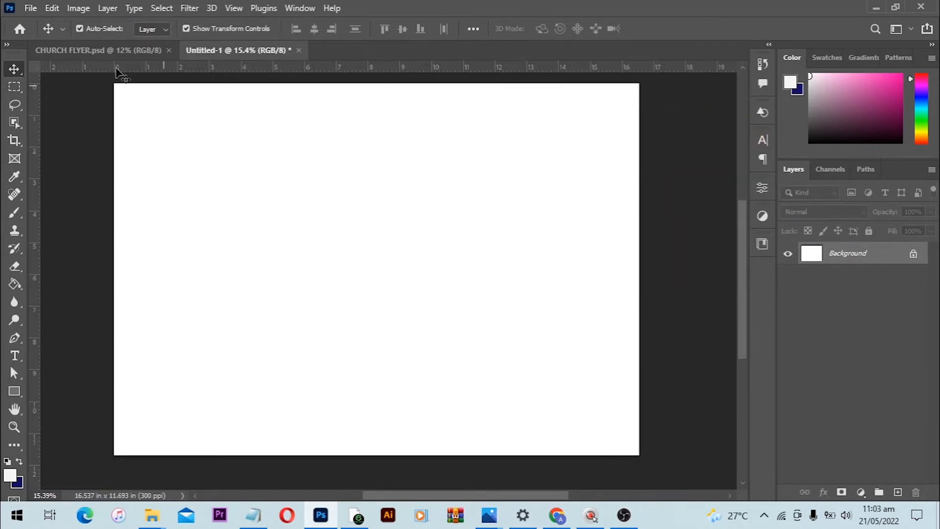
pyautogui.click(113, 49)
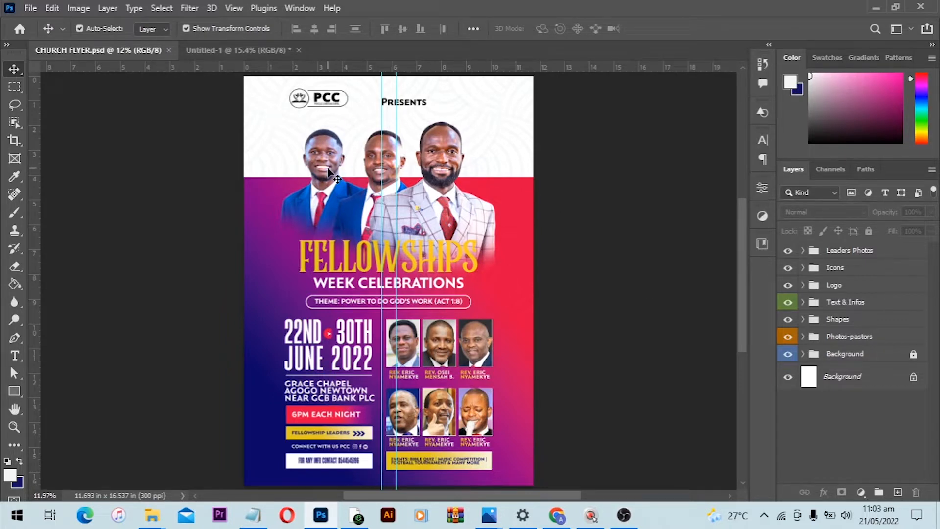
pyautogui.click(244, 51)
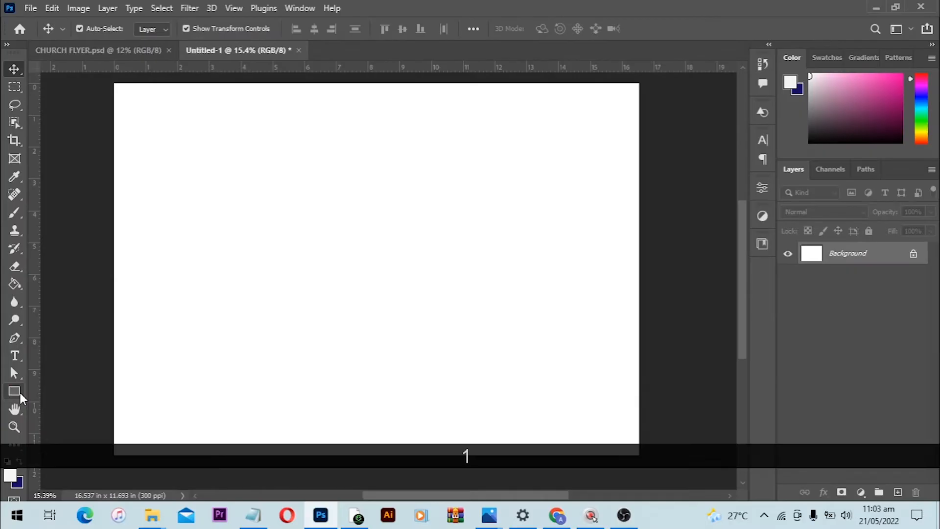
# Draw a rectangle about 5107 x 2303 px across the lower part of the canvas, slightly overlapping its side and bottom edges
pyautogui.rightClick(19, 393)
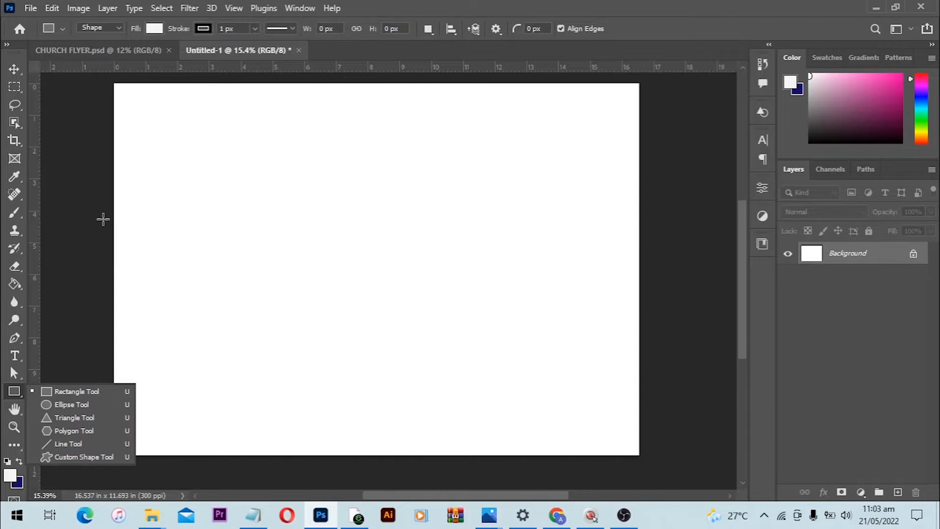
pyautogui.click(112, 269)
pyautogui.moveTo(102, 218); pyautogui.dragTo(643, 462)
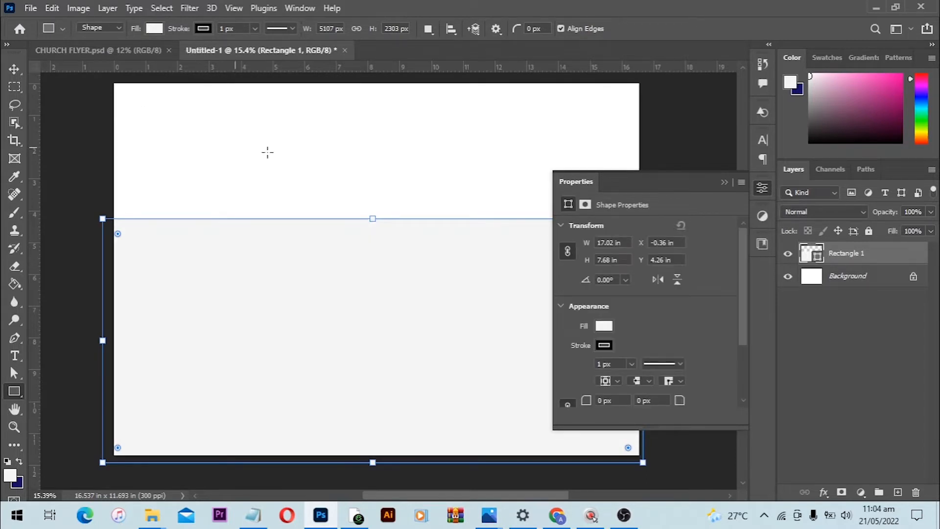
# Remove the stroke from the light grey rectangle and deselect it
pyautogui.click(204, 28)
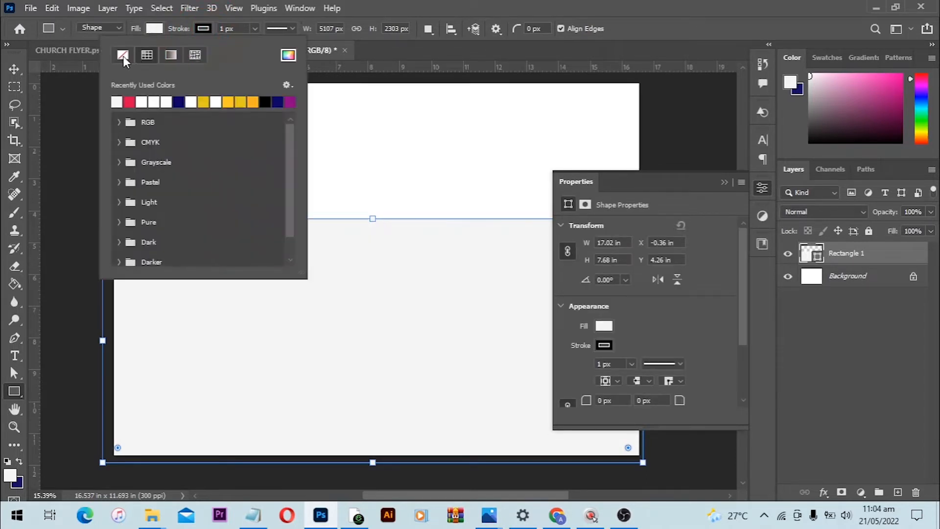
pyautogui.click(122, 55)
pyautogui.click(10, 73)
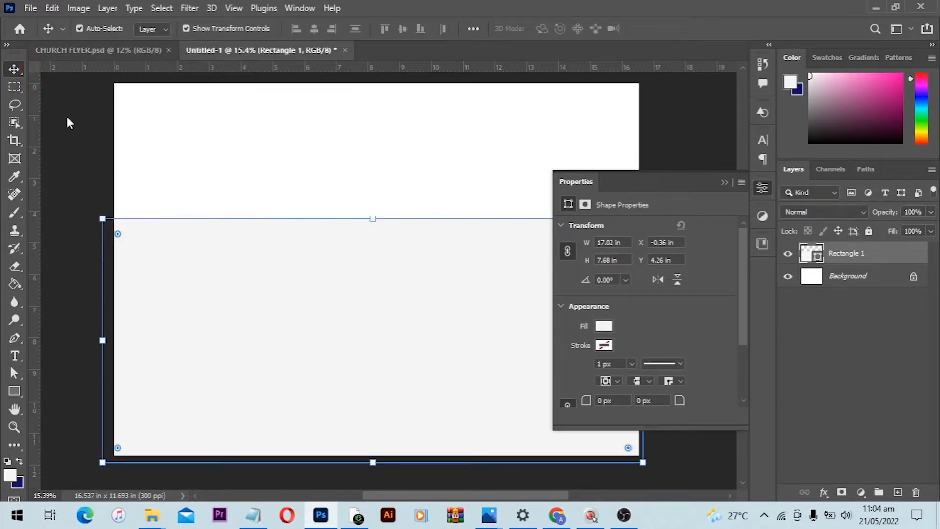
pyautogui.click(104, 100)
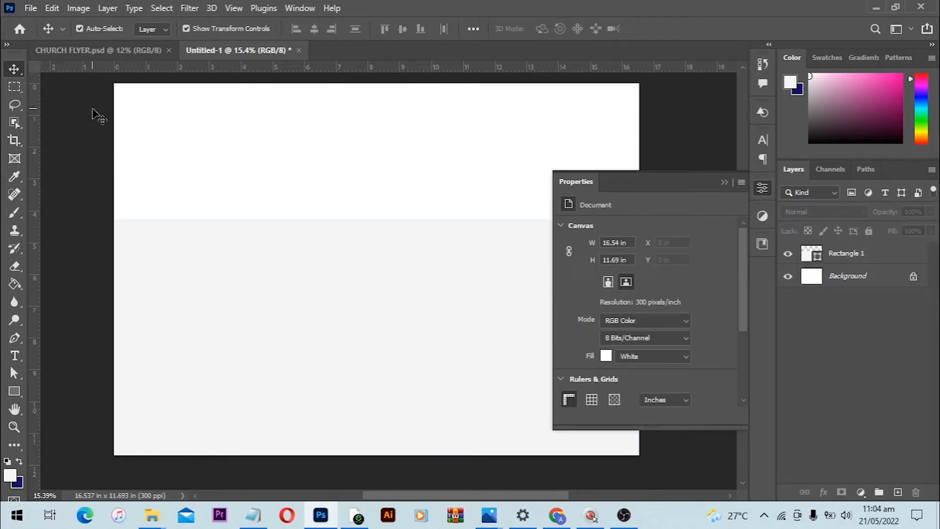
# Set the Rectangle tool's default stroke to none with no shape selected, and check the Ellipse tool's stroke setting
pyautogui.click(16, 393)
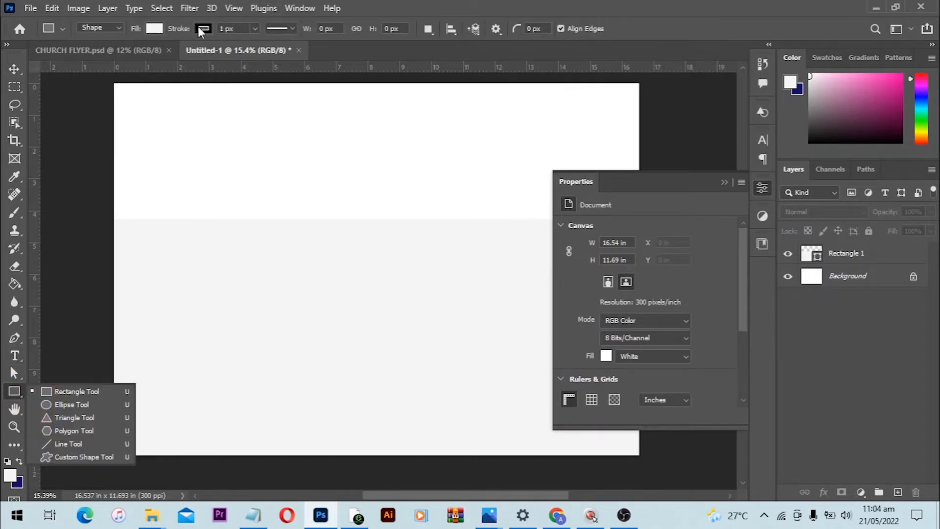
pyautogui.click(154, 28)
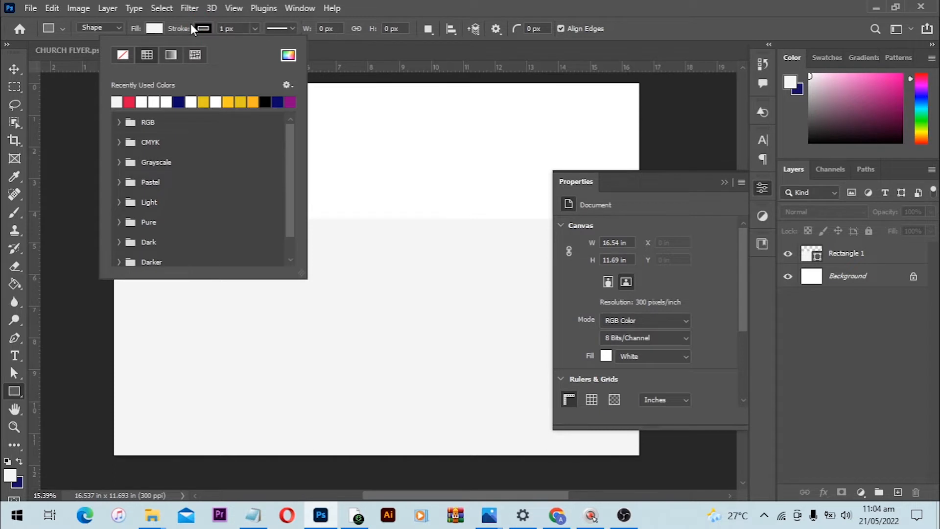
pyautogui.click(123, 55)
pyautogui.click(13, 74)
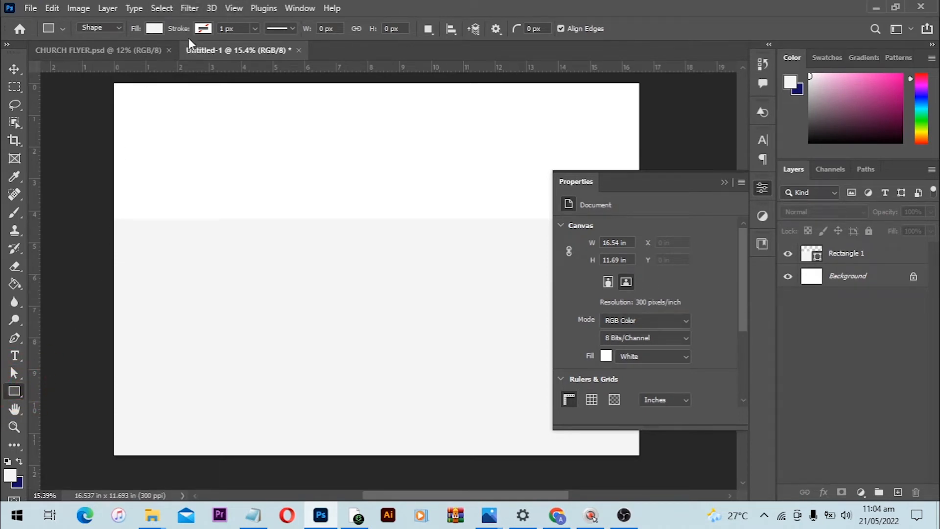
pyautogui.rightClick(12, 395)
pyautogui.click(46, 402)
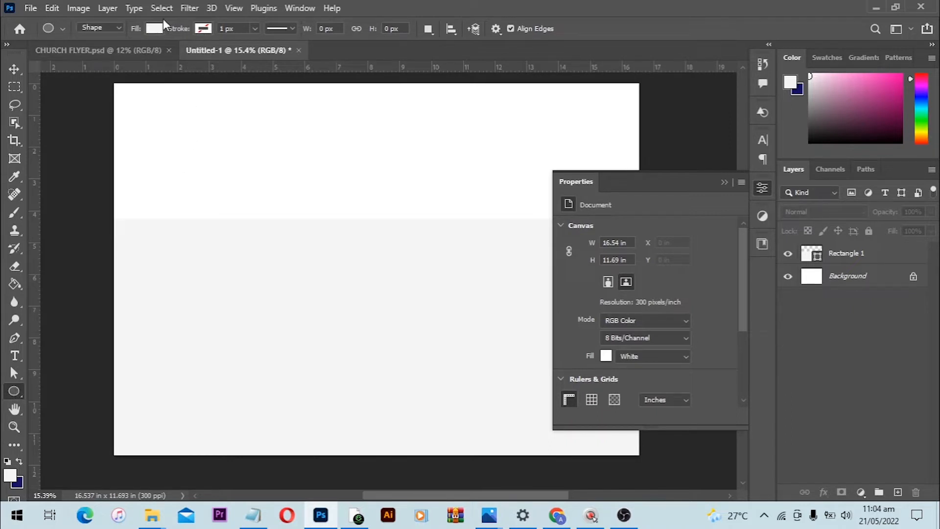
pyautogui.click(14, 69)
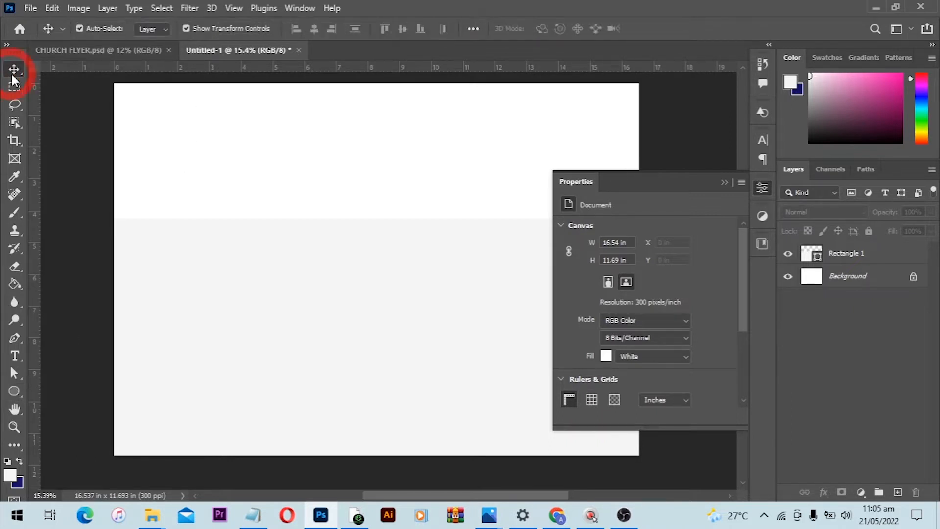
# Hide the Background layer to inspect the rectangle, select the rectangle, and show the Background layer again
pyautogui.click(788, 276)
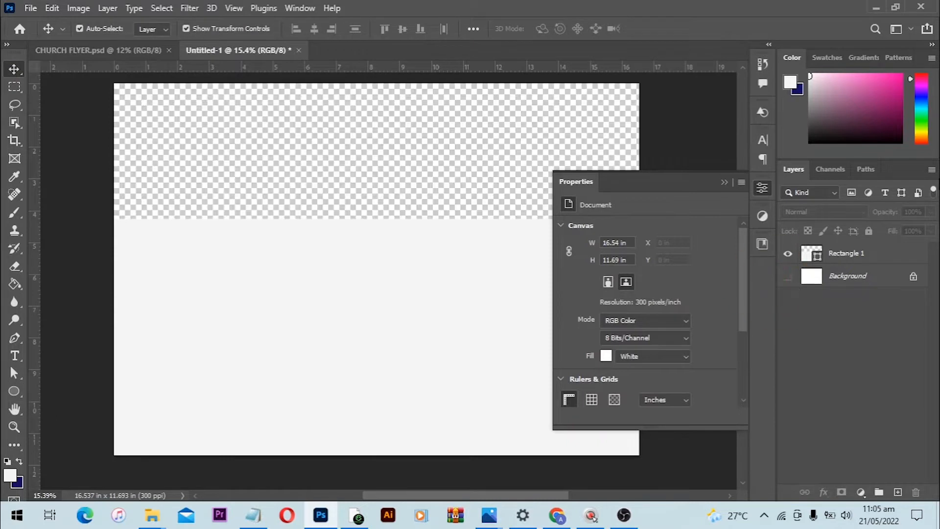
pyautogui.click(469, 275)
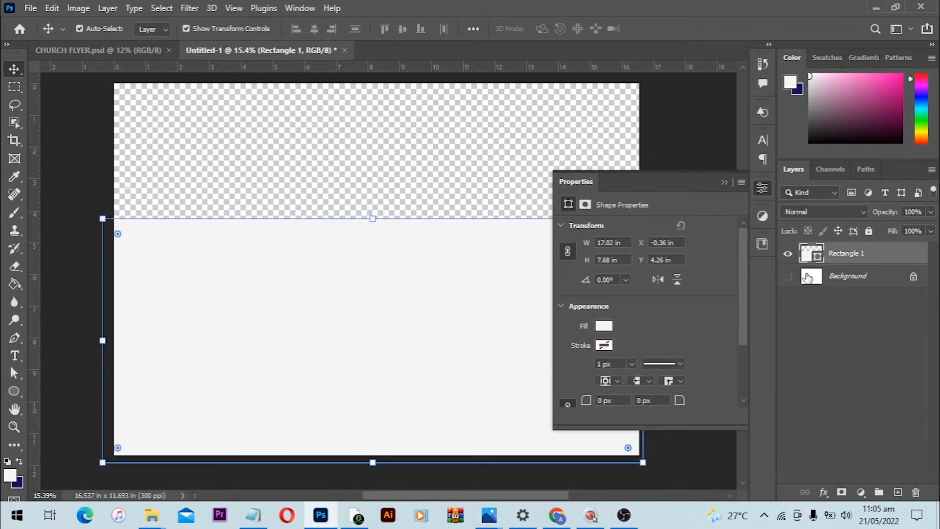
pyautogui.click(788, 277)
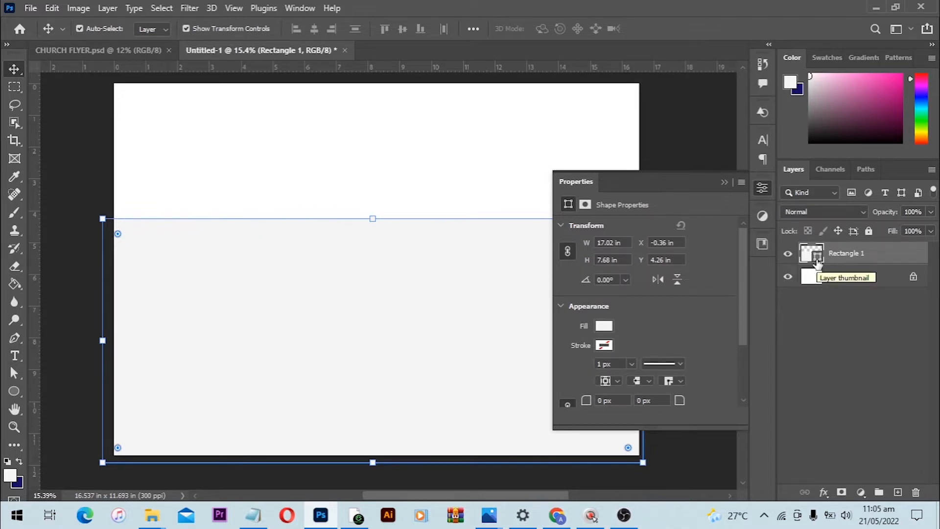
# Change the rectangle's fill colour to salmon red #d26262
pyautogui.doubleClick(817, 263)
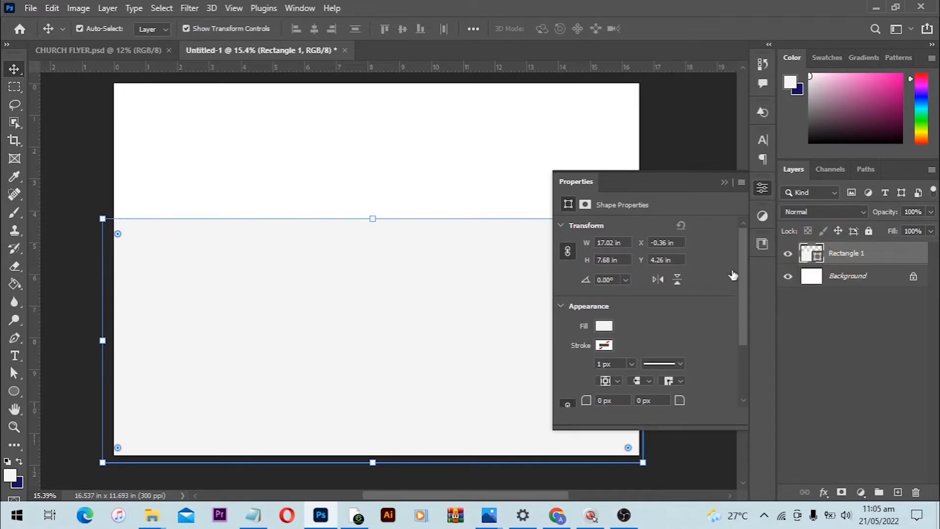
pyautogui.click(668, 269)
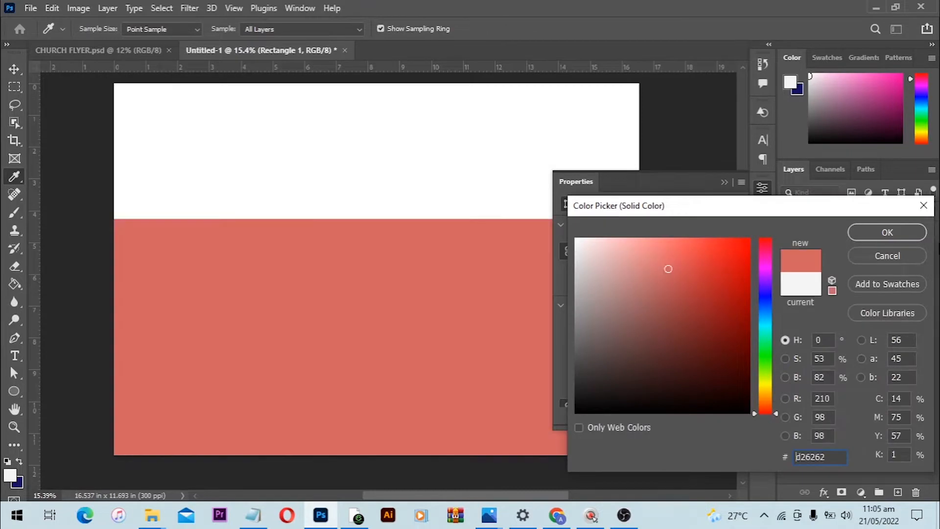
pyautogui.click(887, 232)
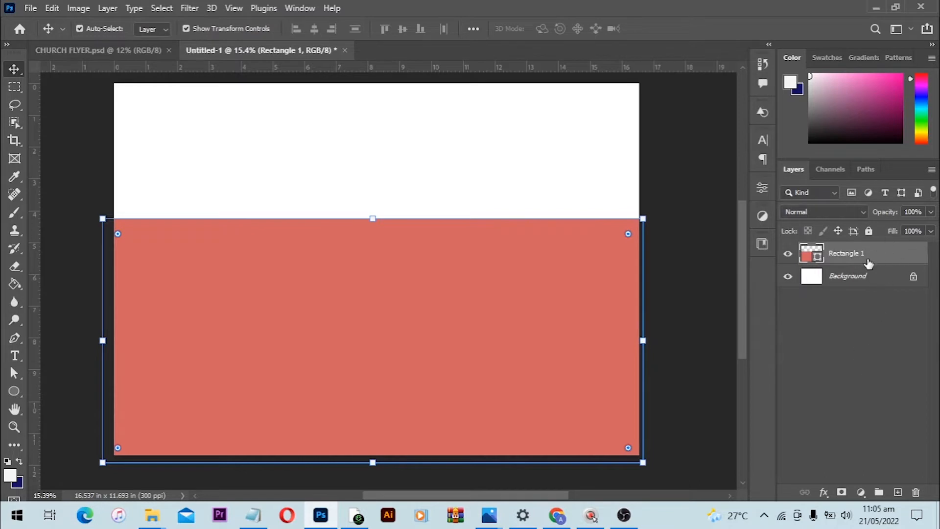
# Add a Gradient Overlay to the rectangle using the custom red, purple and navy blue gradient preset
pyautogui.click(824, 492)
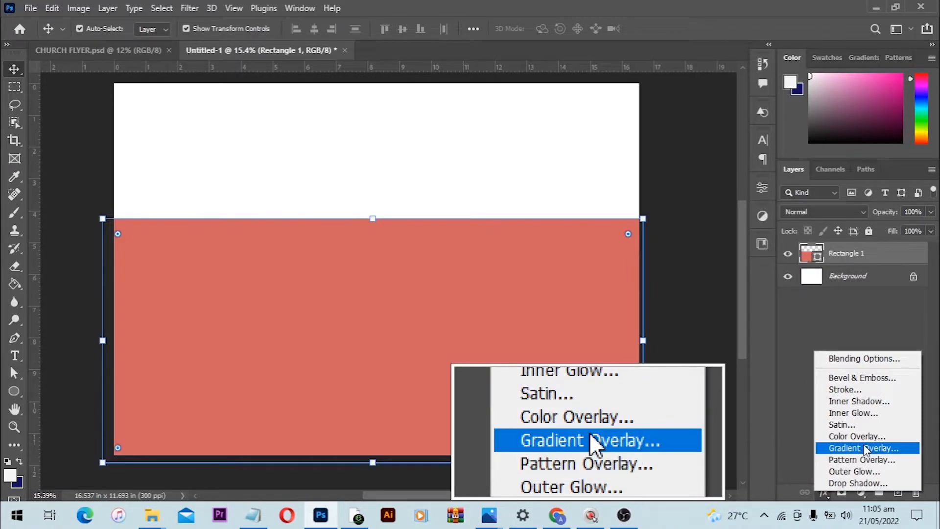
pyautogui.click(865, 448)
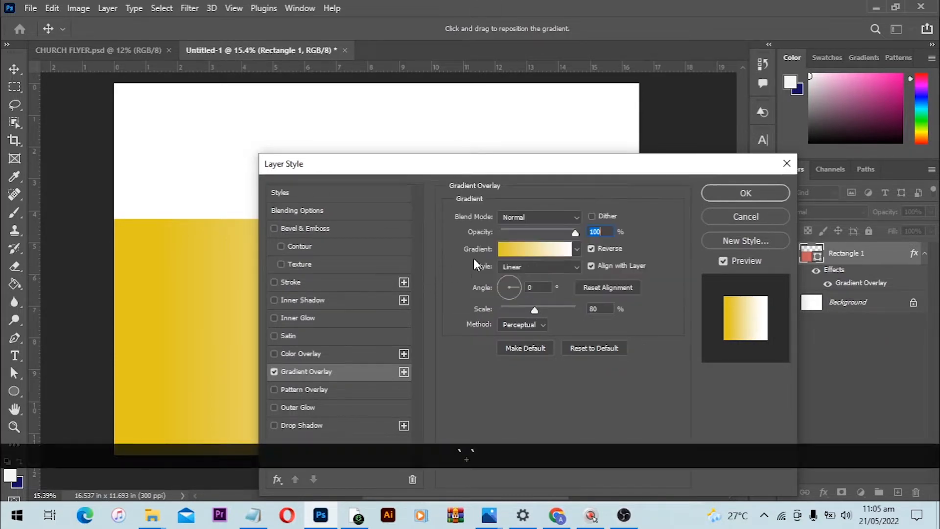
pyautogui.click(547, 253)
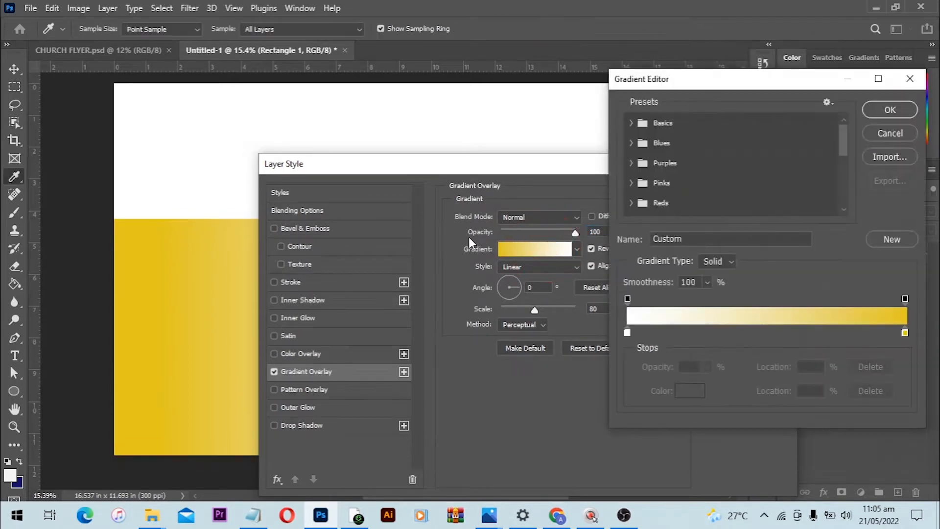
pyautogui.scroll(-2, 741, 146)
pyautogui.scroll(-4, 741, 146)
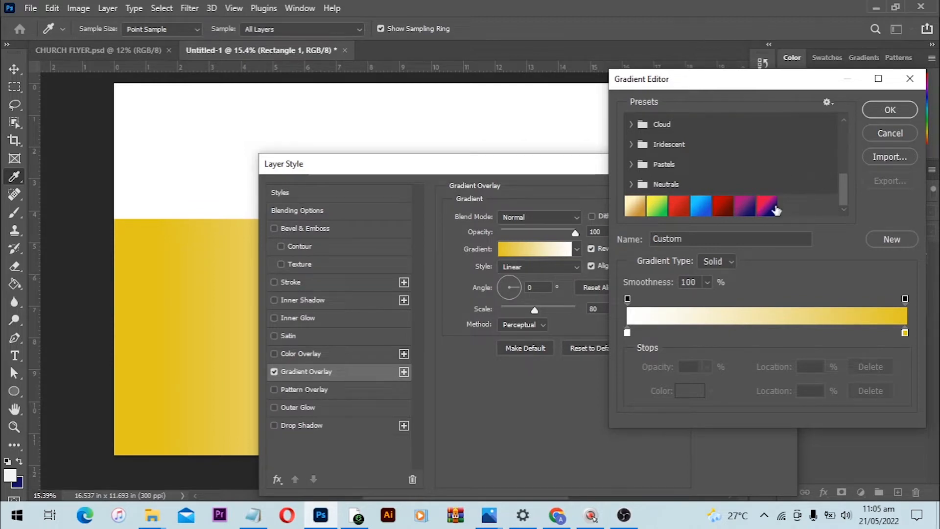
pyautogui.click(764, 204)
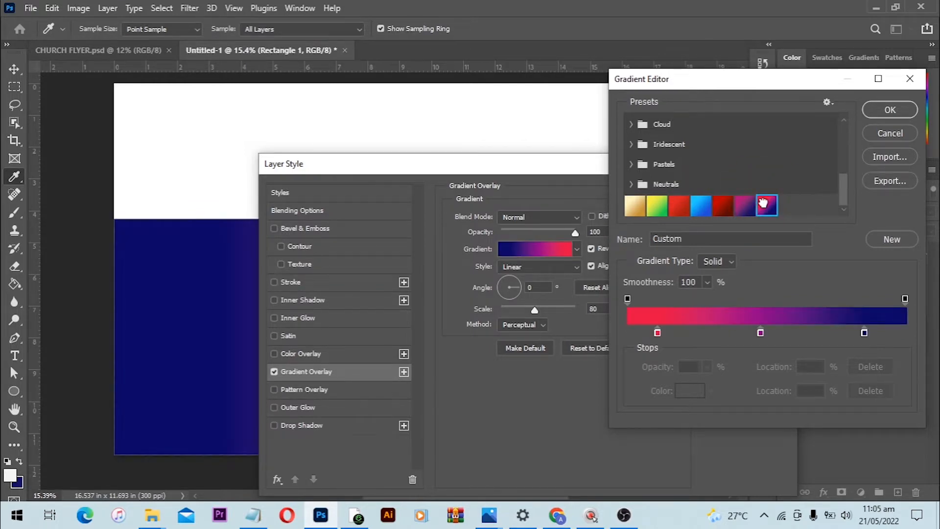
pyautogui.click(890, 110)
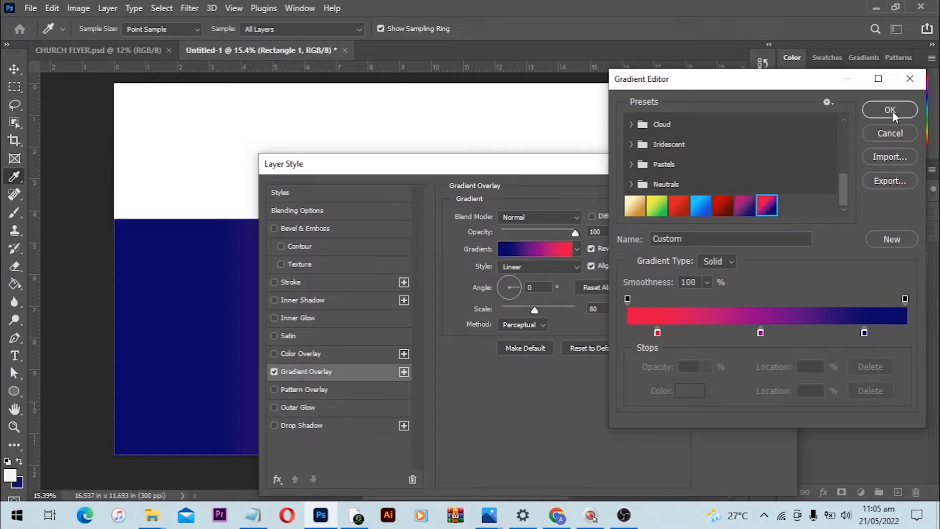
# Keep the gradient overlay's style Linear, set its angle to 33°, apply the layer style and deselect the rectangle
pyautogui.moveTo(558, 168); pyautogui.dragTo(808, 154)
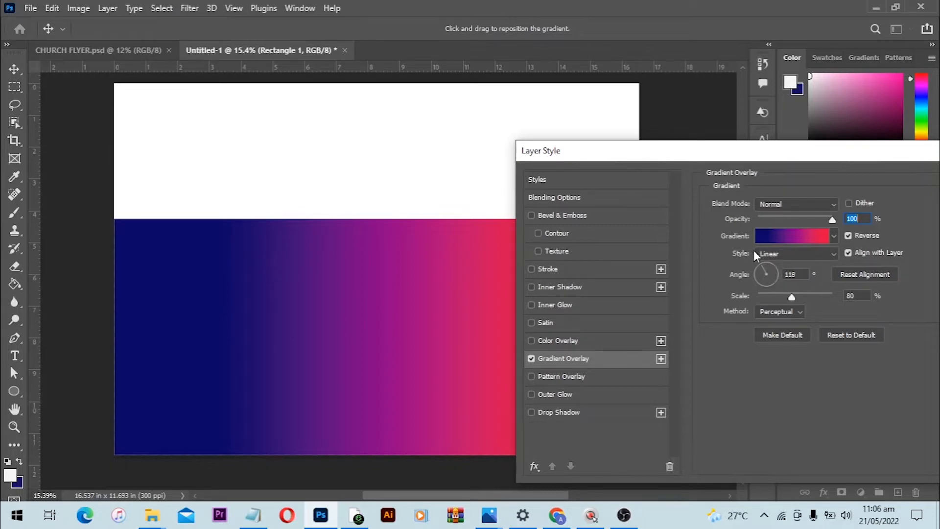
pyautogui.moveTo(753, 250); pyautogui.dragTo(729, 233)
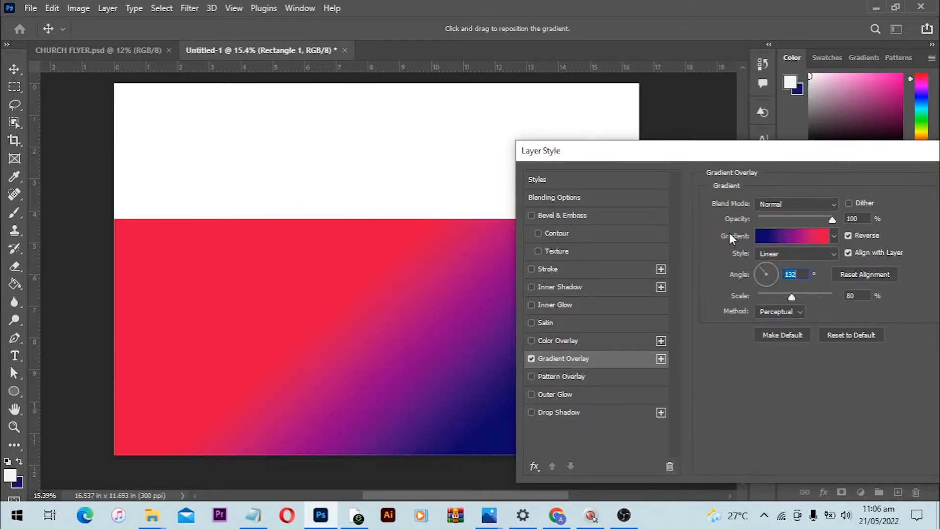
pyautogui.click(782, 255)
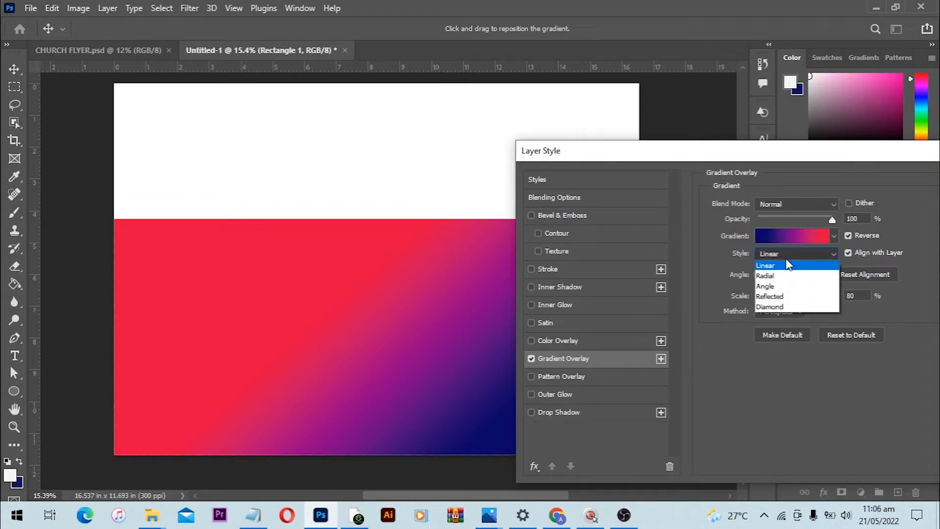
pyautogui.click(784, 264)
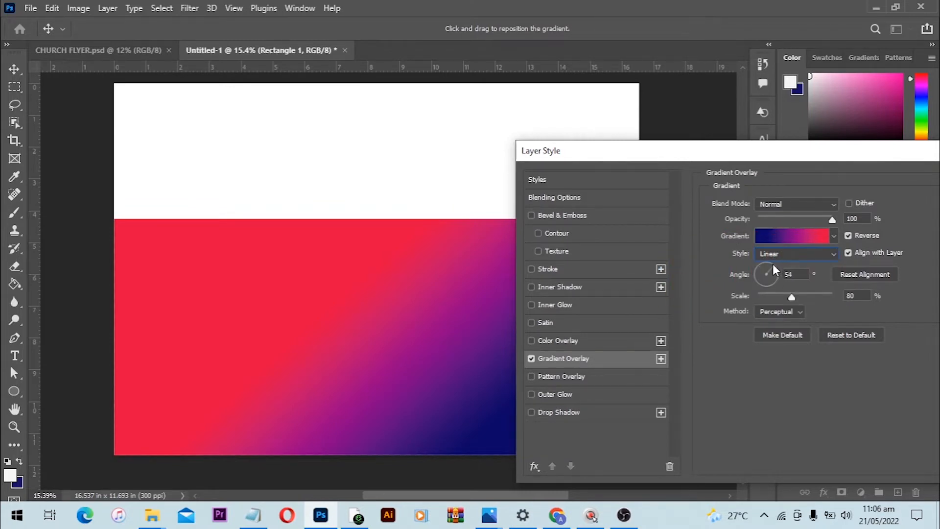
pyautogui.click(773, 263)
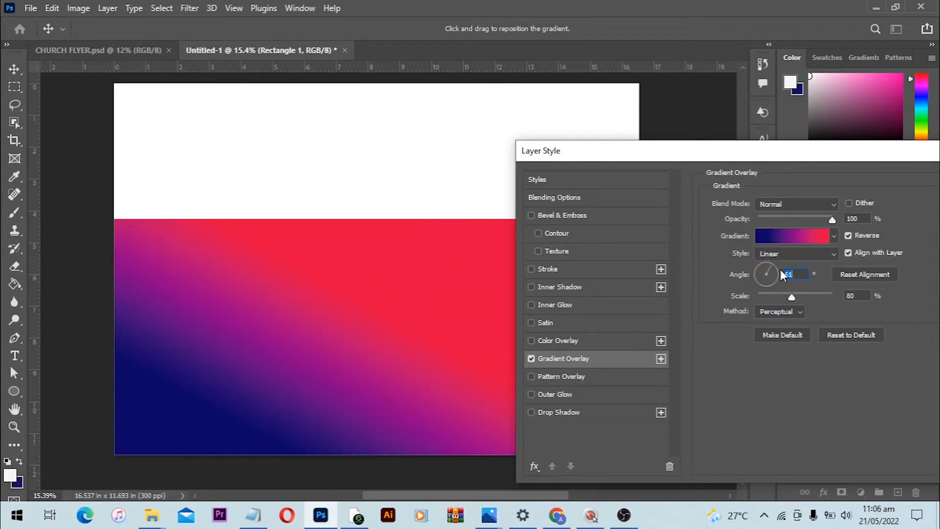
pyautogui.click(773, 265)
pyautogui.click(782, 264)
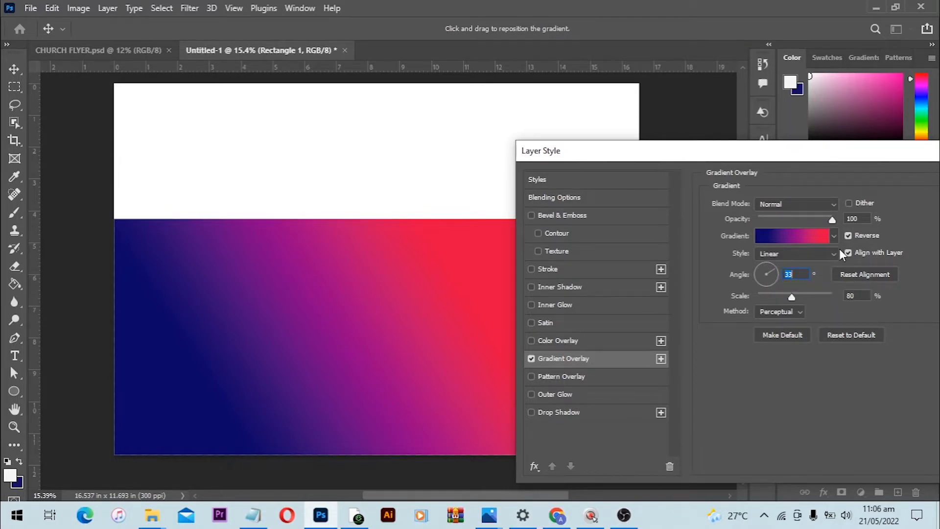
pyautogui.press('Return')
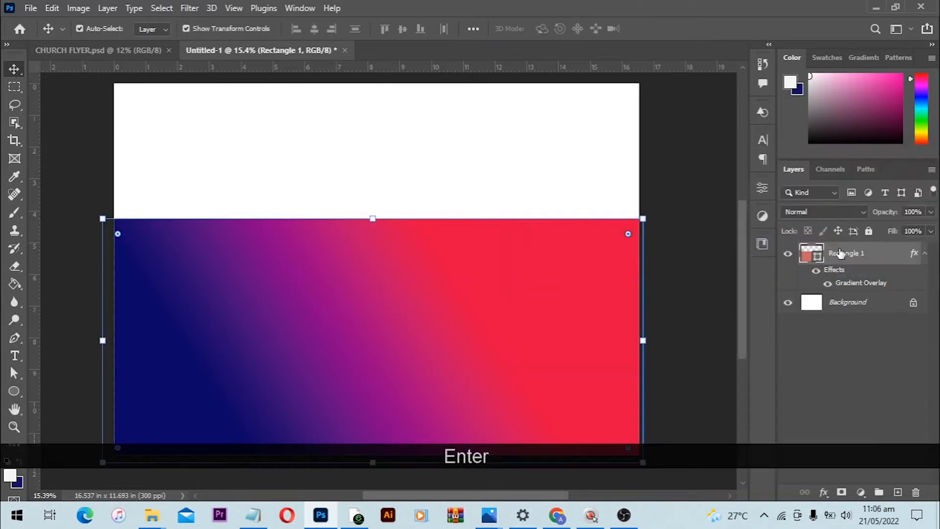
pyautogui.click(713, 174)
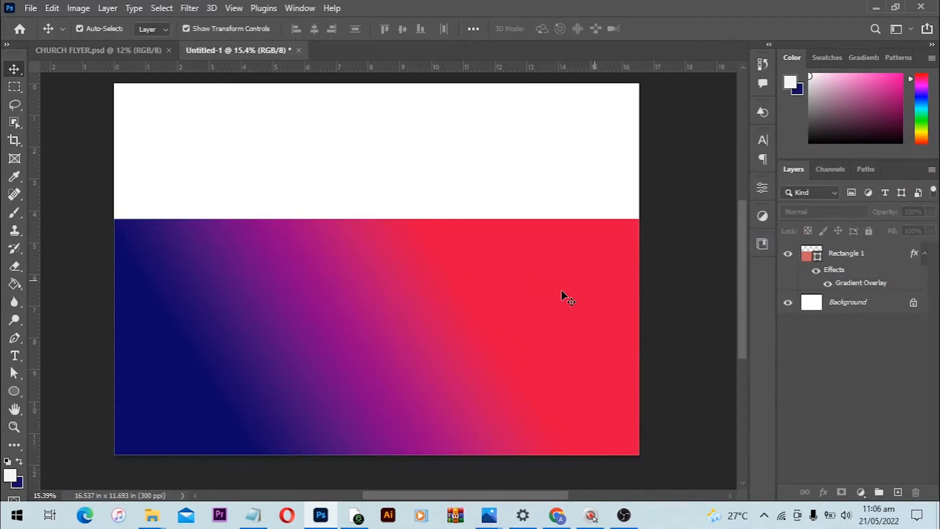
# Reopen the rectangle's Gradient Overlay and shift the gradient slightly to the left on the canvas, then apply and deselect
pyautogui.click(410, 328)
pyautogui.click(844, 286)
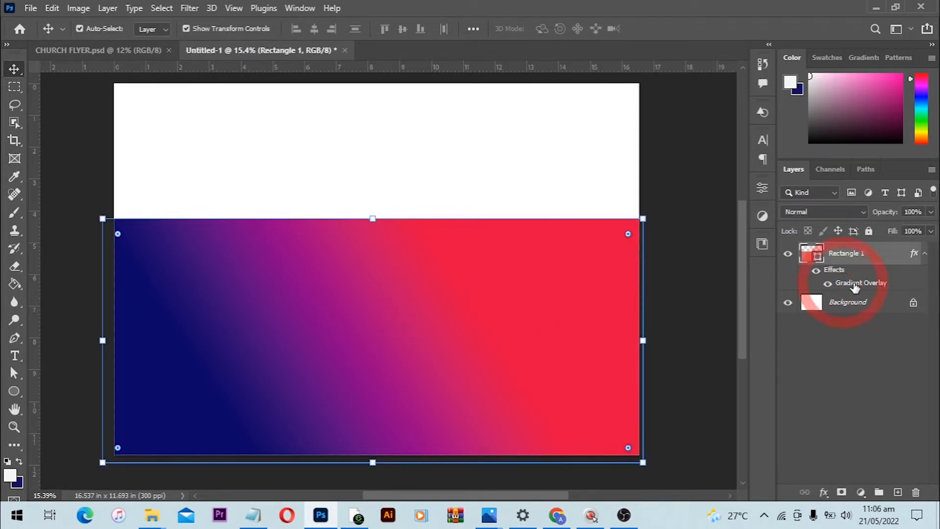
pyautogui.doubleClick(843, 284)
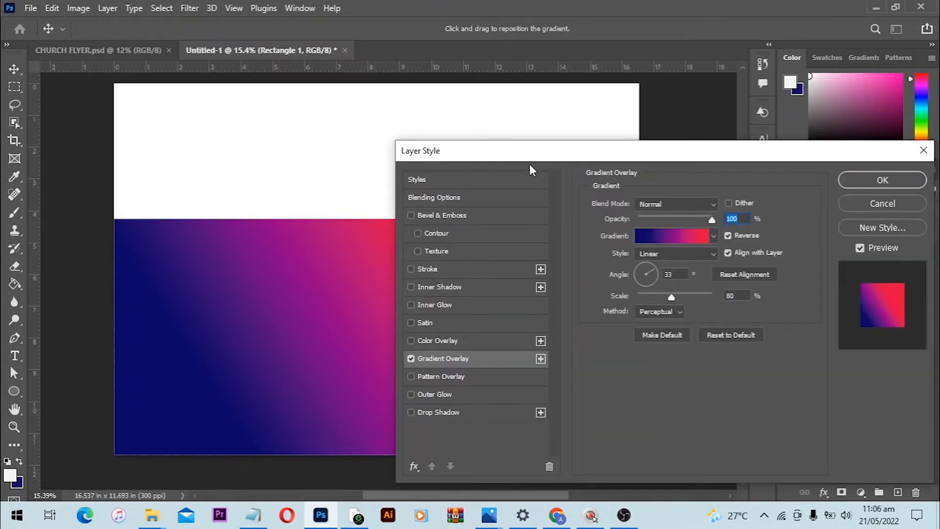
pyautogui.moveTo(530, 164); pyautogui.dragTo(705, 137)
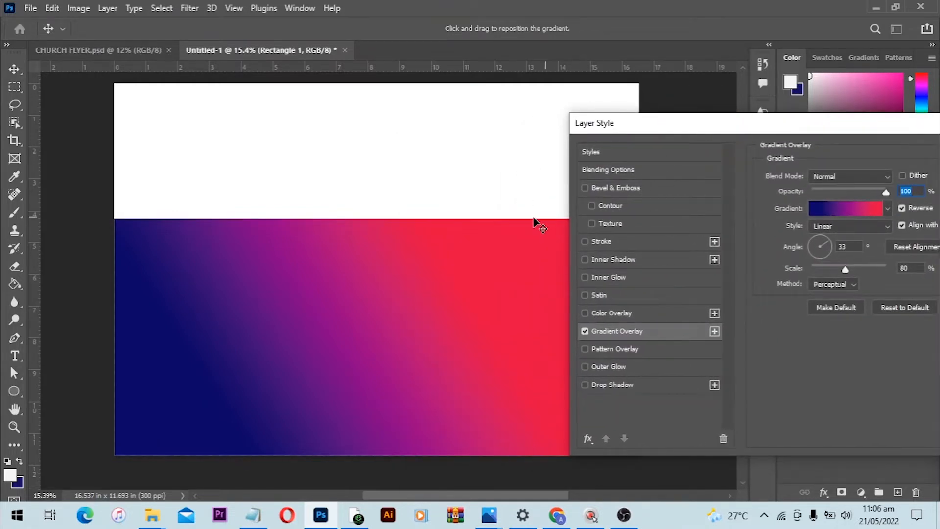
pyautogui.moveTo(444, 301); pyautogui.dragTo(395, 301)
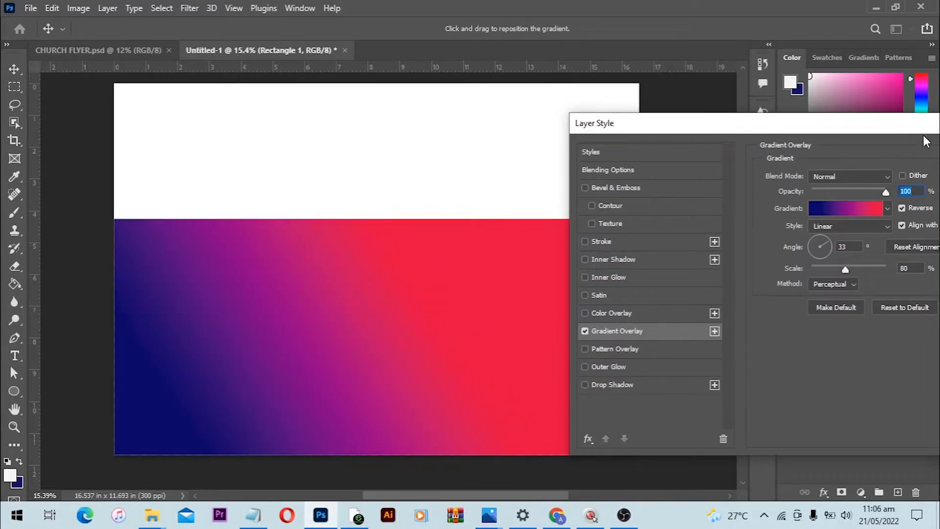
pyautogui.press('Return')
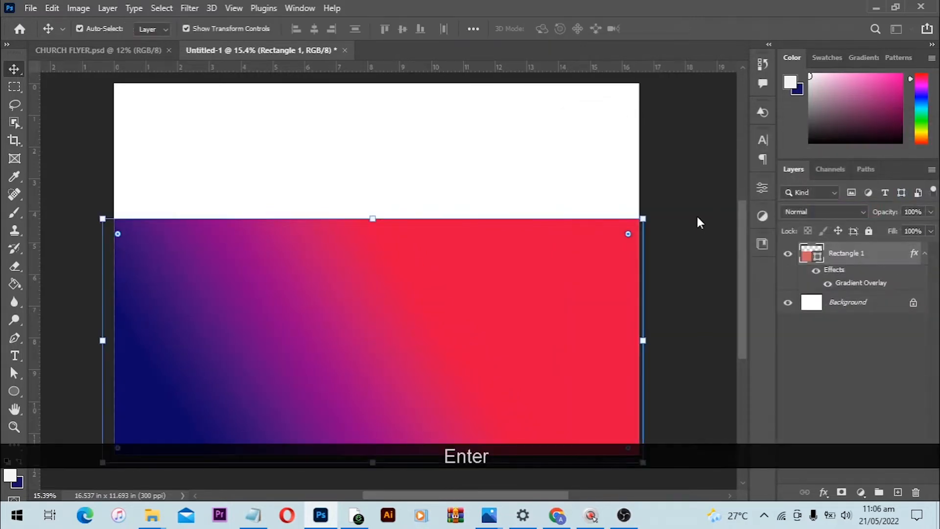
pyautogui.click(711, 210)
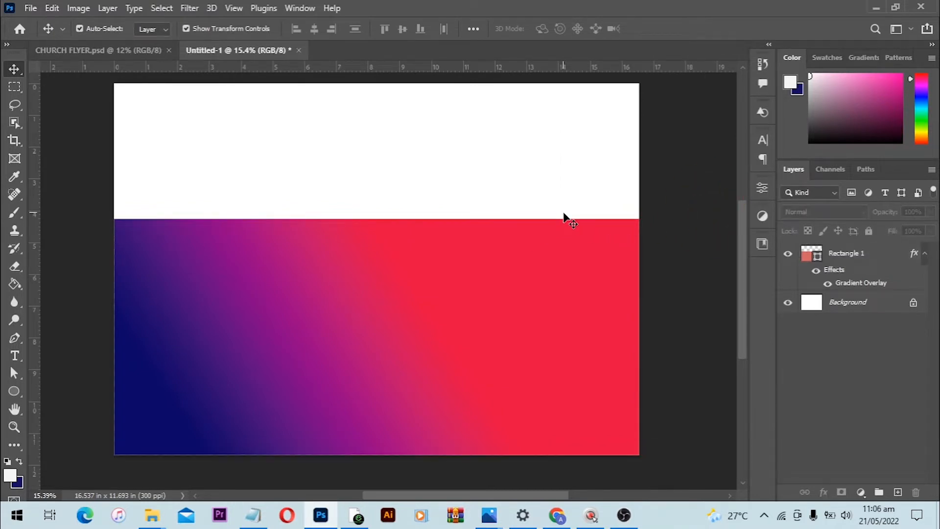
# Check the background pattern and colours of CHURCH FLYER.psd and return to the untitled document
pyautogui.hotkey('ctrl', '0')
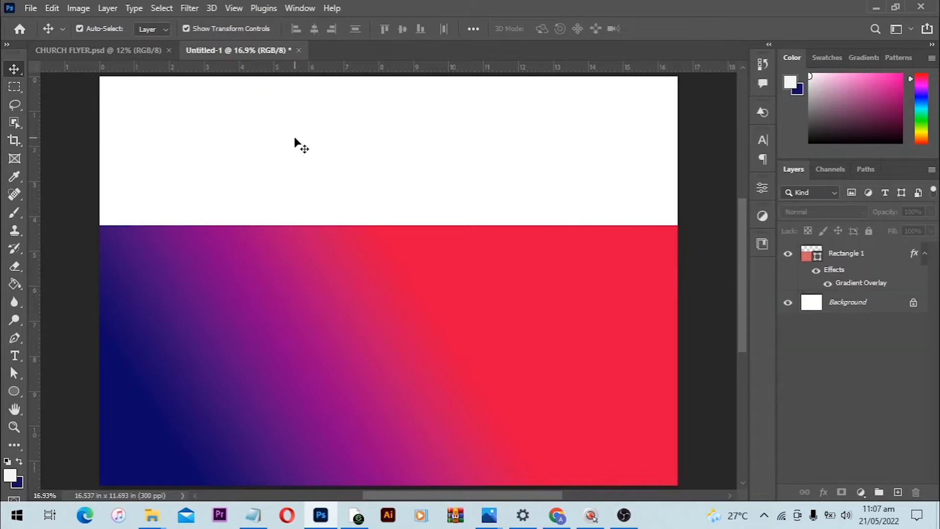
pyautogui.click(117, 52)
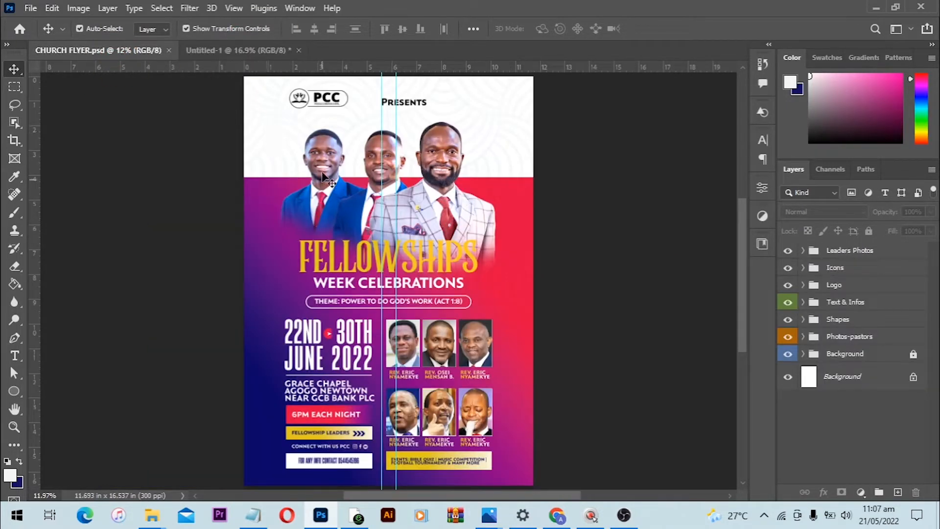
pyautogui.click(214, 52)
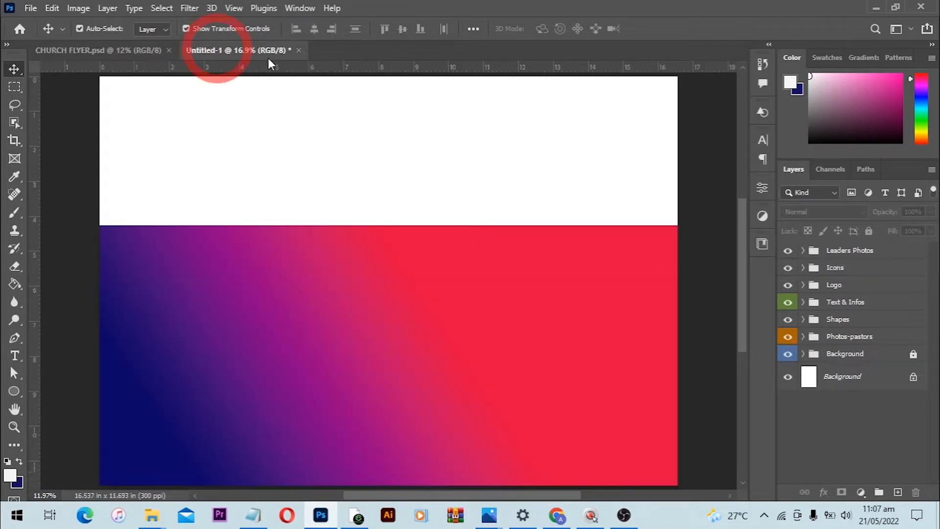
# Switch to File Explorer and place the Screenshot (161) image from Pictures > church flyer > New folder into the untitled Photoshop document
pyautogui.moveTo(150, 513)
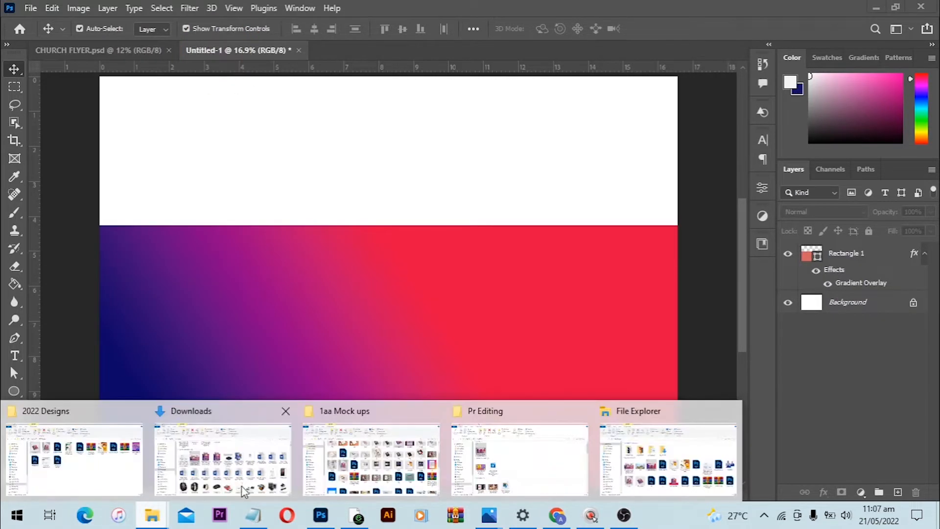
pyautogui.click(647, 460)
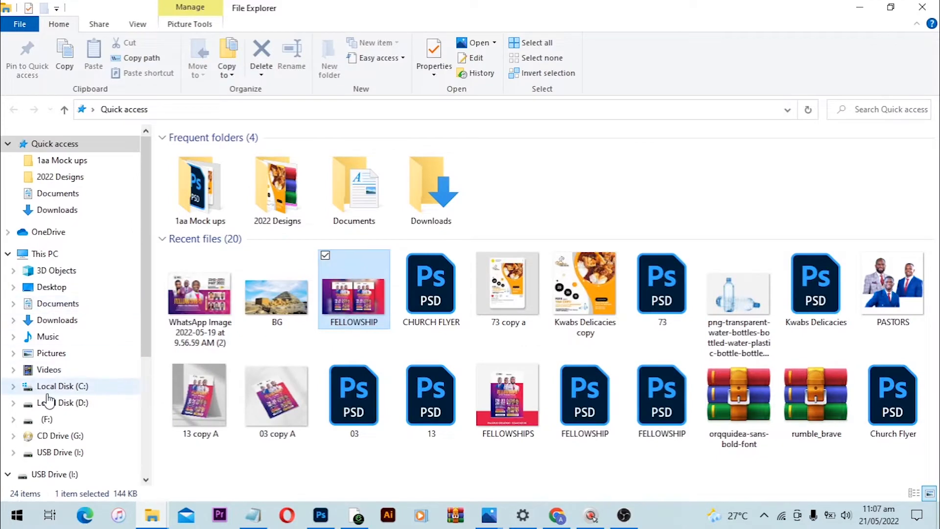
pyautogui.click(53, 353)
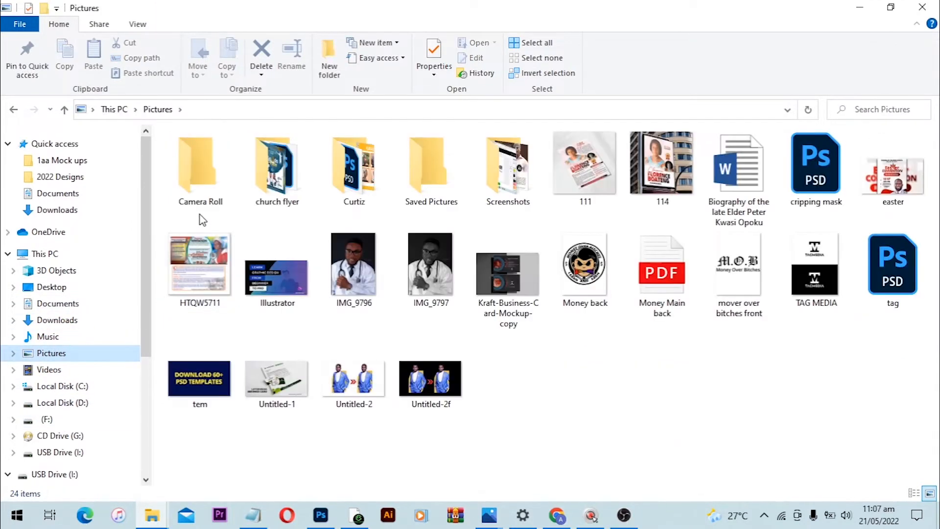
pyautogui.doubleClick(198, 183)
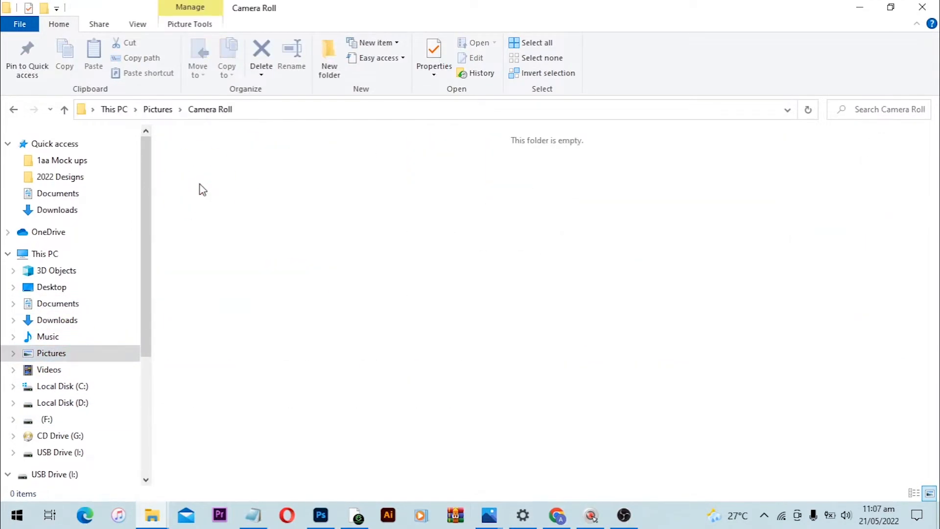
pyautogui.press('BackSpace')
pyautogui.doubleClick(266, 192)
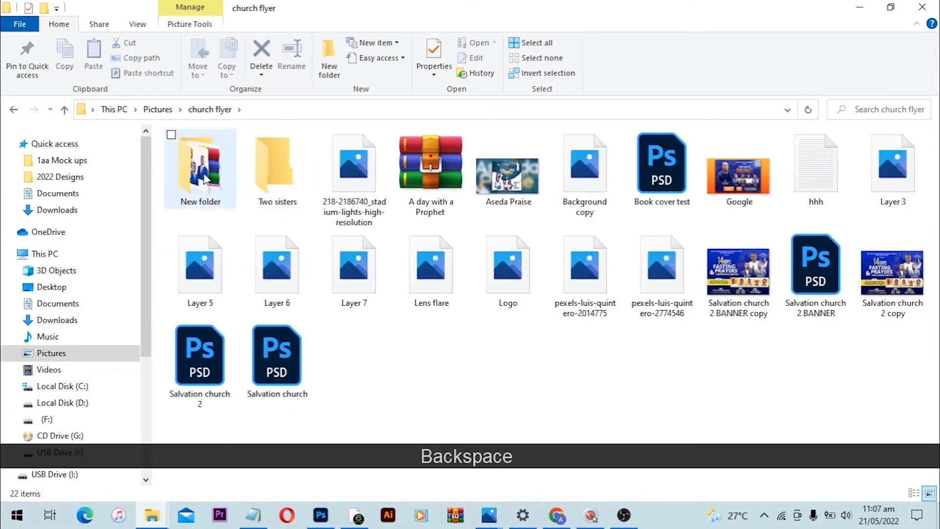
pyautogui.doubleClick(205, 178)
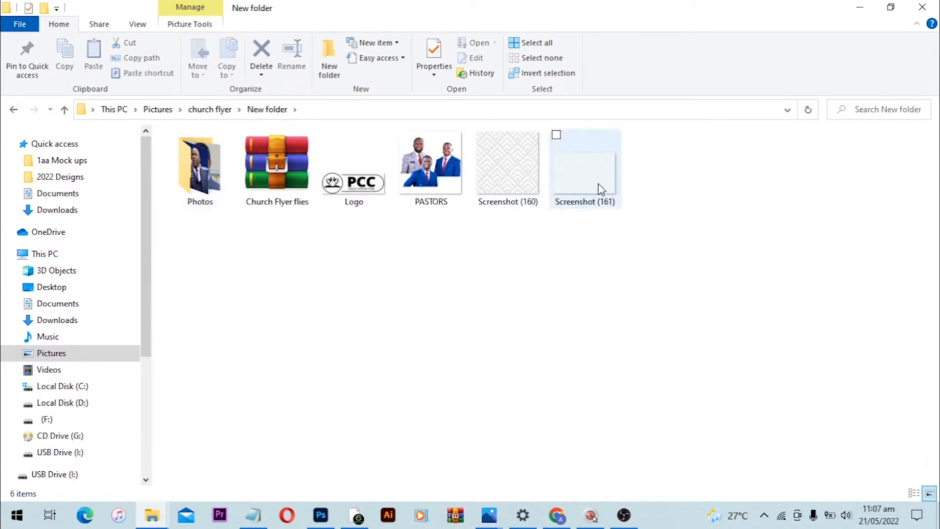
pyautogui.moveTo(601, 190); pyautogui.dragTo(346, 389)
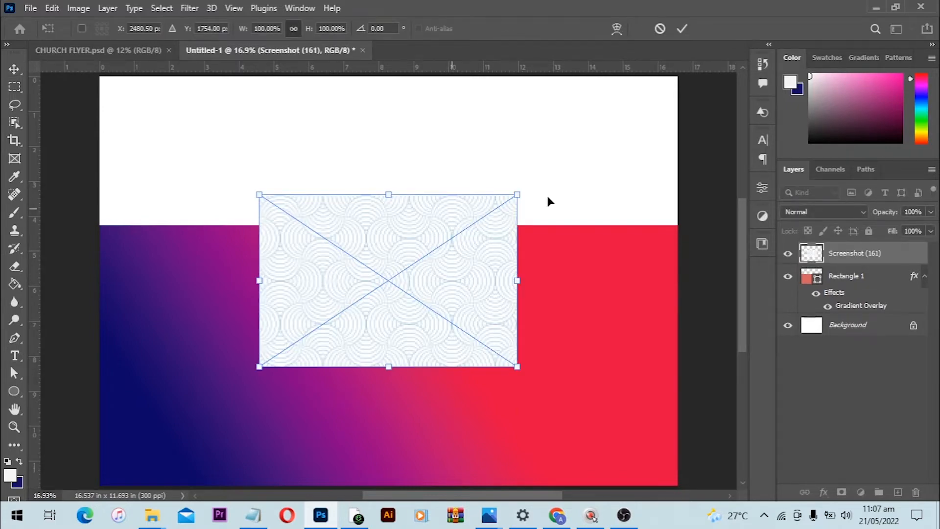
# Scale the placed pattern image about its centre to 245.49% so it covers the whole canvas, and commit the transform
pyautogui.press('alt')
pyautogui.moveTo(516, 191); pyautogui.dragTo(722, 94)
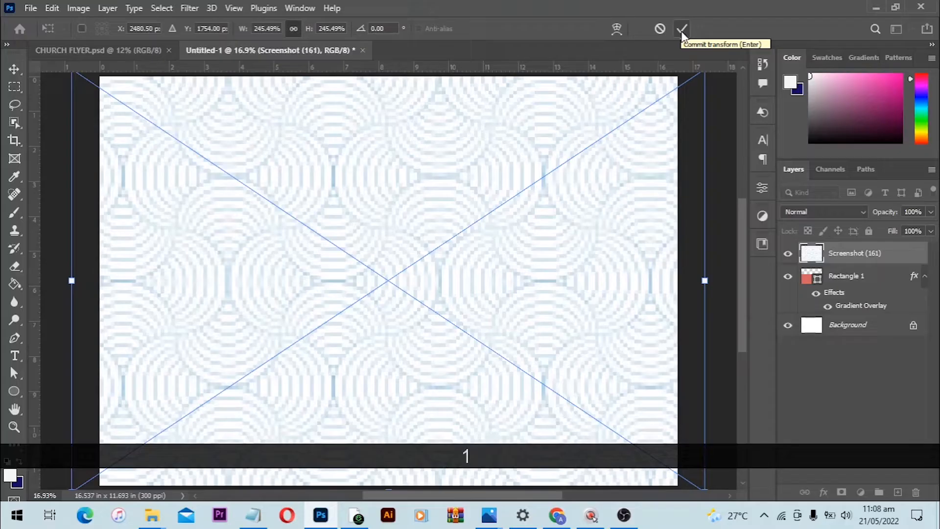
pyautogui.click(682, 30)
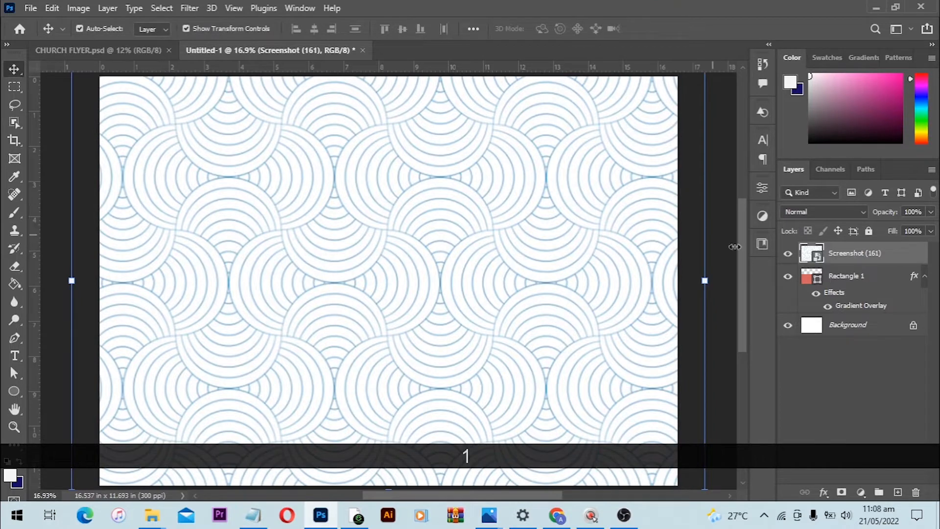
# Set the Screenshot (161) pattern layer's blend mode to Multiply and its opacity to 30%
pyautogui.click(822, 215)
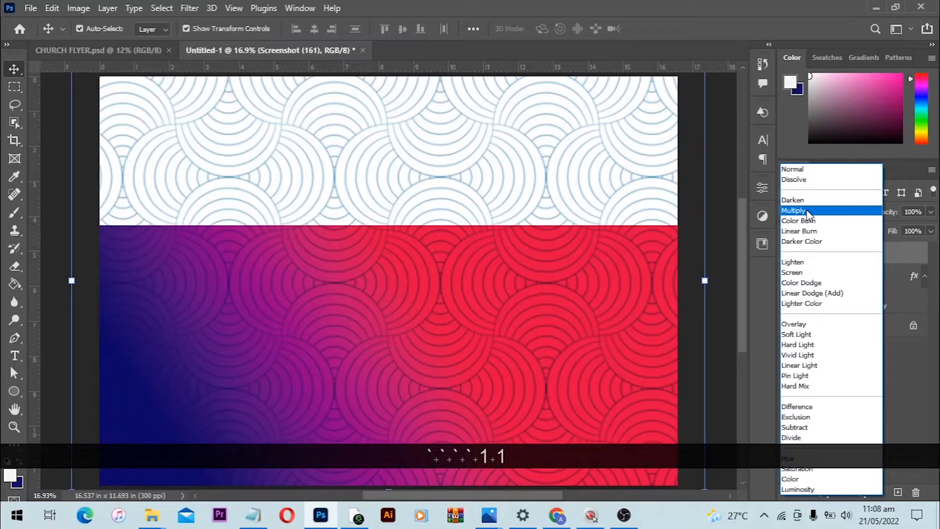
pyautogui.click(806, 211)
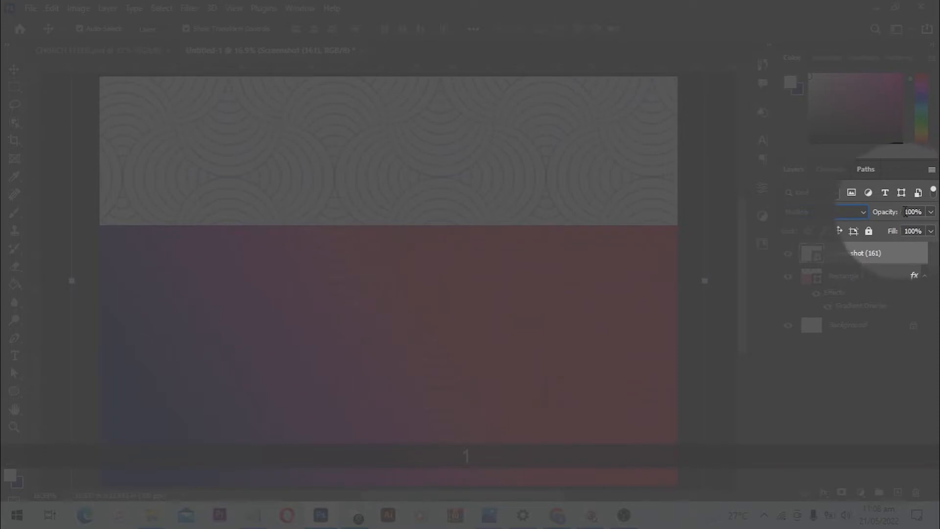
pyautogui.click(885, 217)
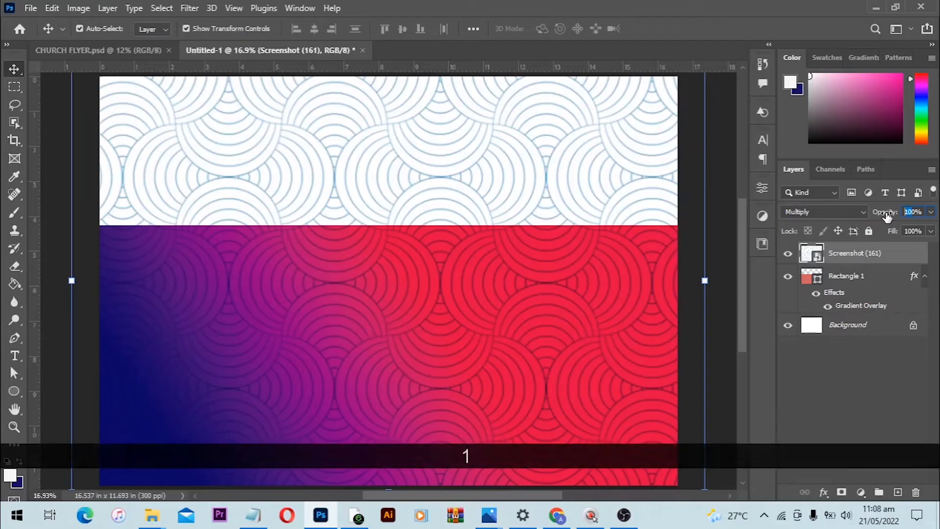
pyautogui.write('30')
pyautogui.press('Return')
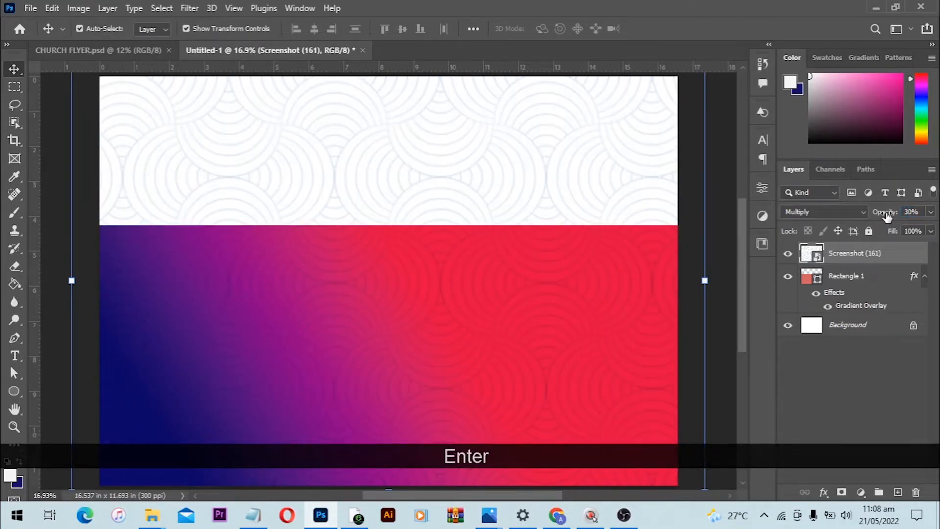
# Lower the pattern layer's opacity to 15% and deselect the layer
pyautogui.doubleClick(914, 211)
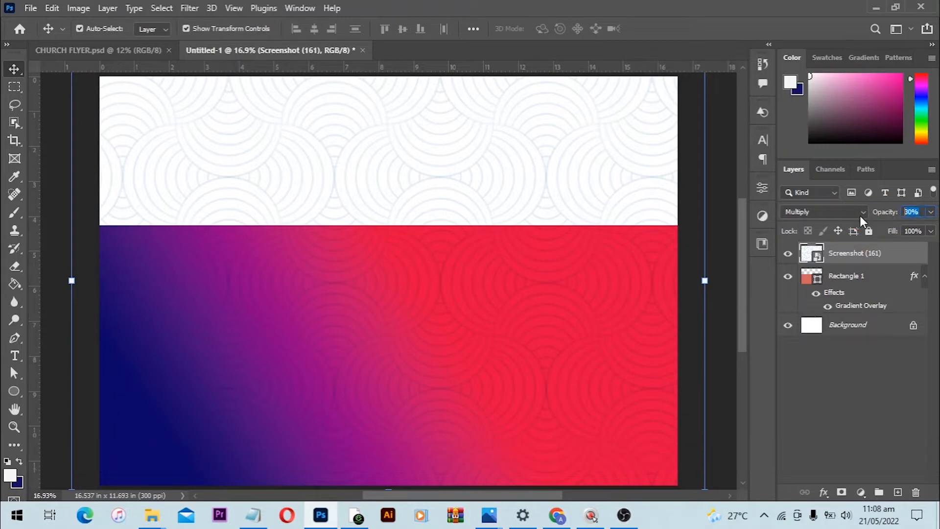
pyautogui.write('15')
pyautogui.press('Return')
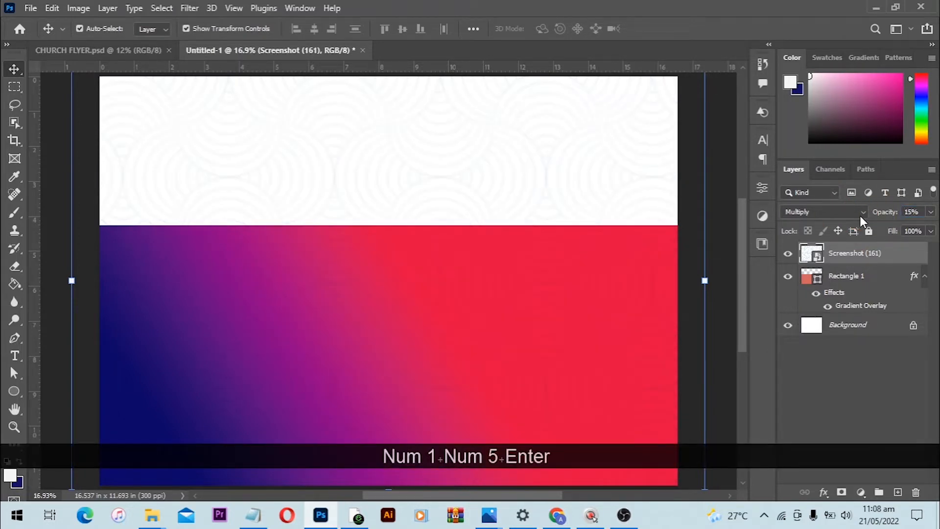
pyautogui.click(729, 185)
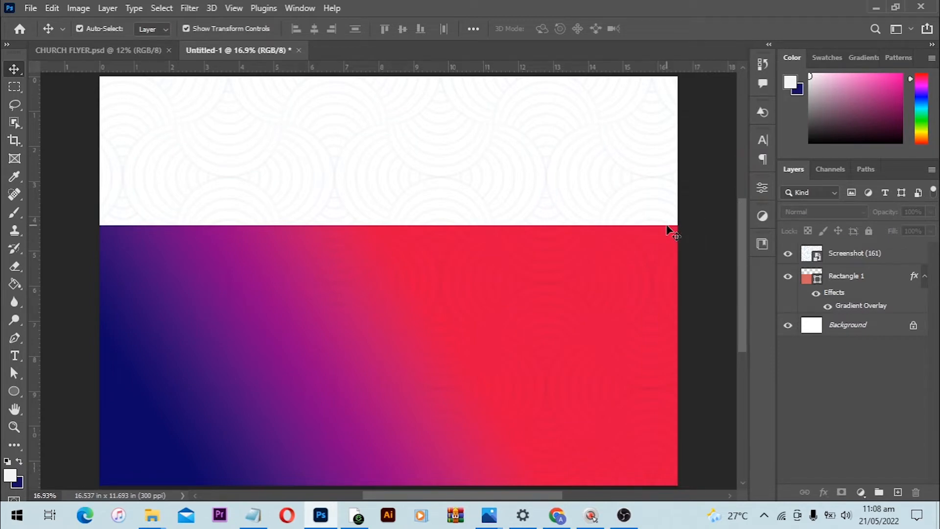
# Copy the Photos-pastors group from CHURCH FLYER.psd into the untitled document and position it over the left half of the canvas
pyautogui.click(73, 51)
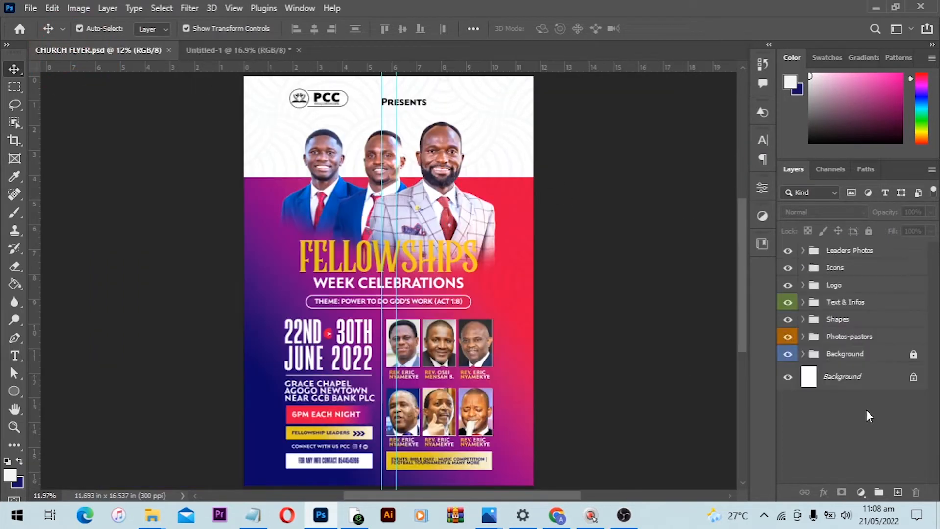
pyautogui.click(854, 336)
pyautogui.press('ctrl')
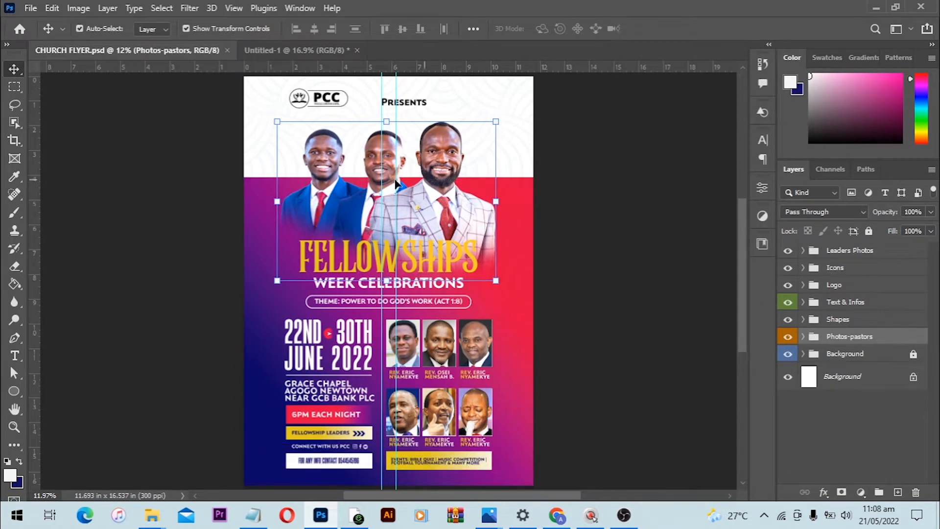
pyautogui.press('ctrl')
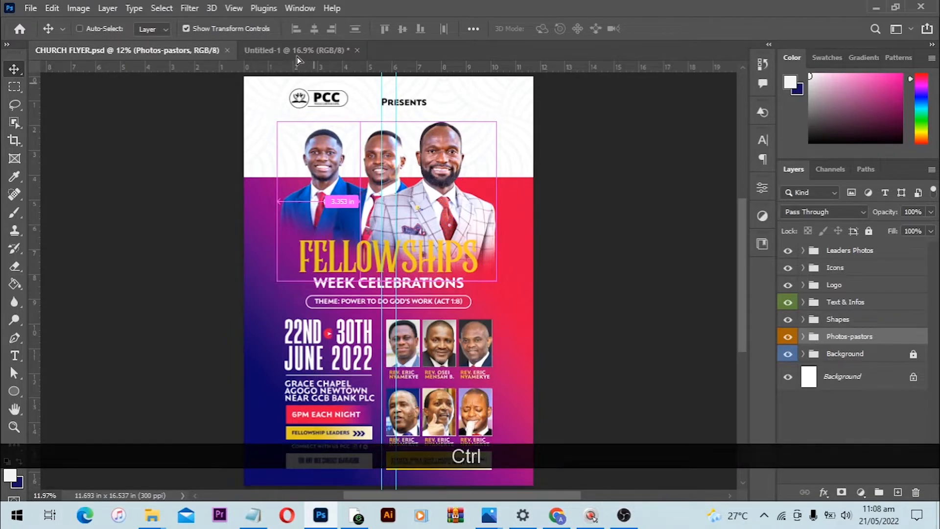
pyautogui.moveTo(297, 57); pyautogui.dragTo(302, 264)
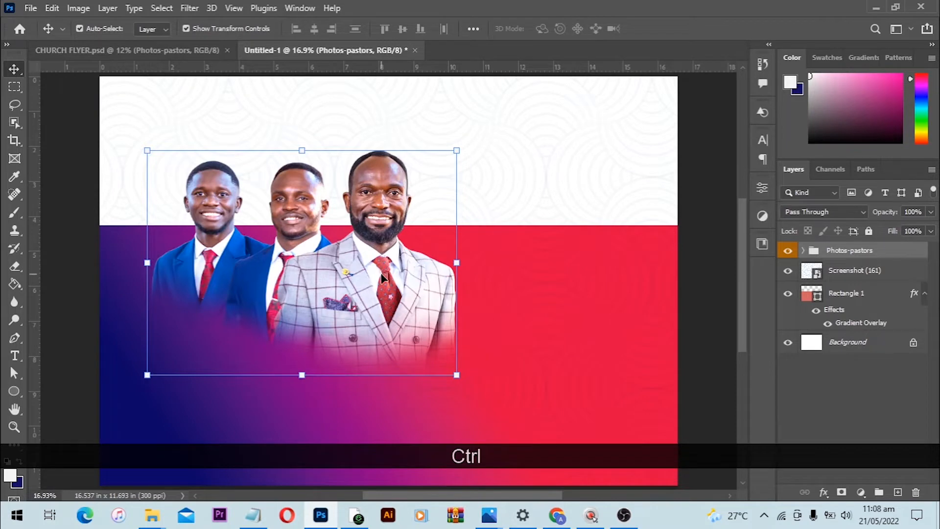
pyautogui.moveTo(382, 278); pyautogui.dragTo(362, 264)
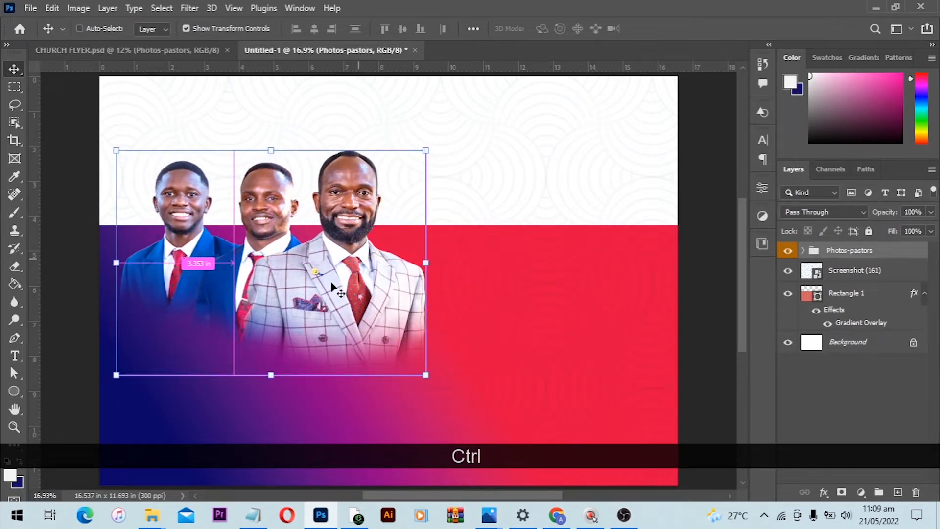
pyautogui.press('ctrl')
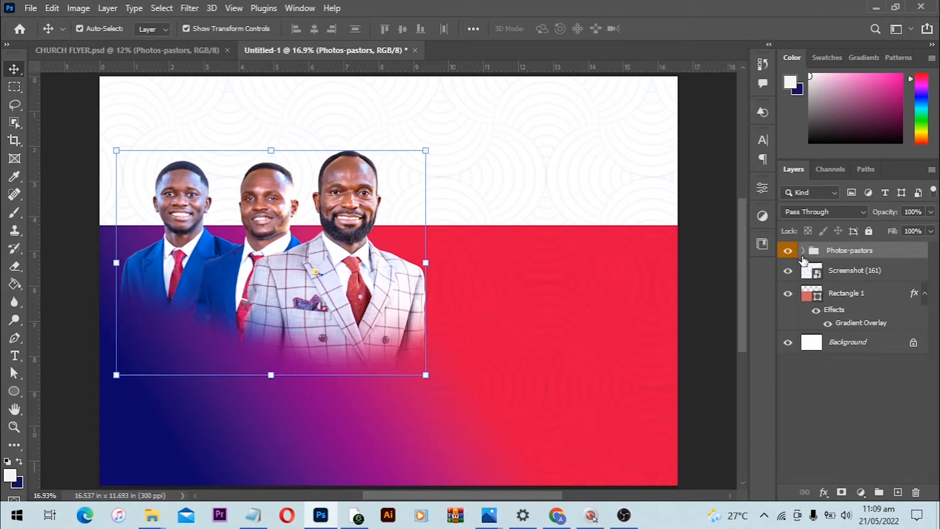
# Paint black with a soft brush on the front pastor's layer mask to fade his jacket's left edge, and collapse the Photos-pastors group
pyautogui.click(803, 251)
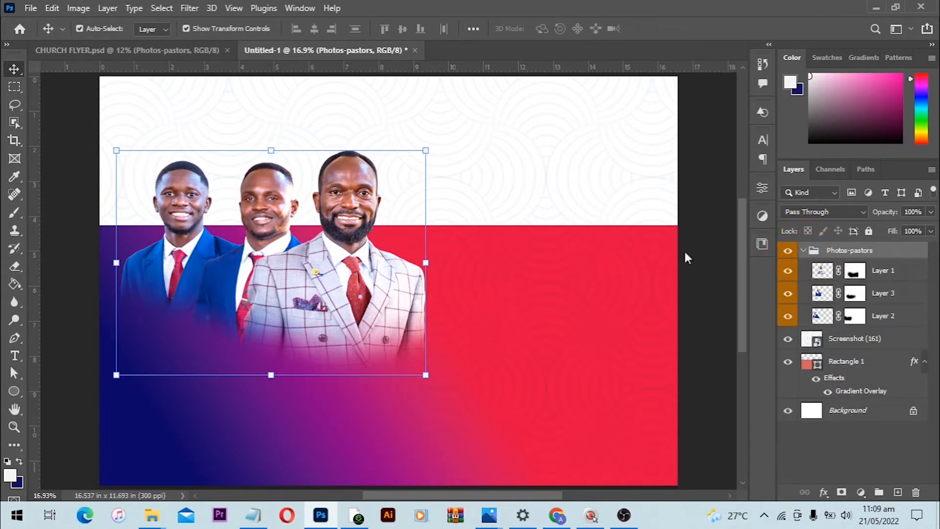
pyautogui.click(347, 223)
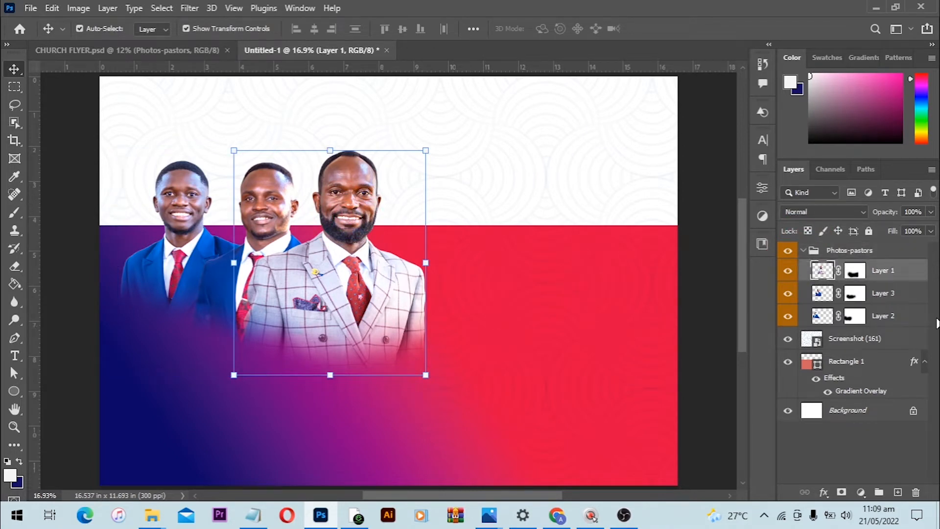
pyautogui.click(854, 272)
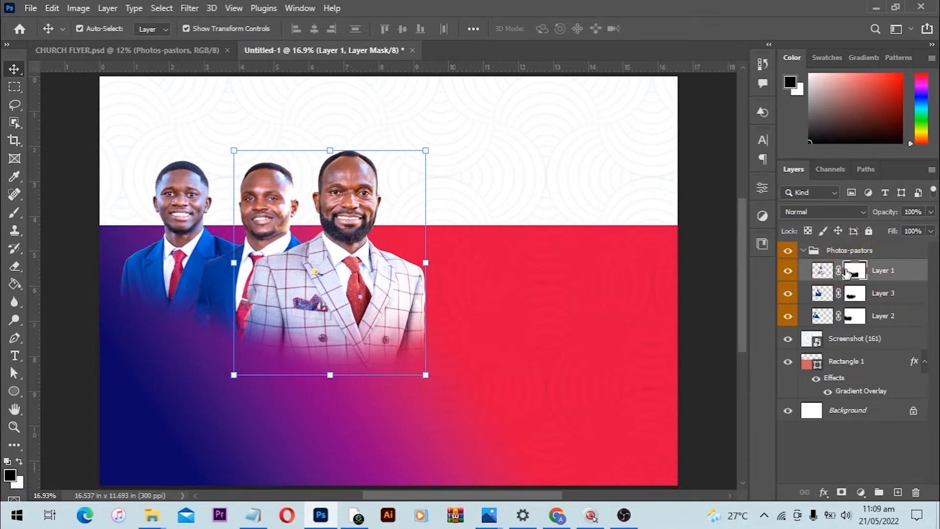
pyautogui.press('b')
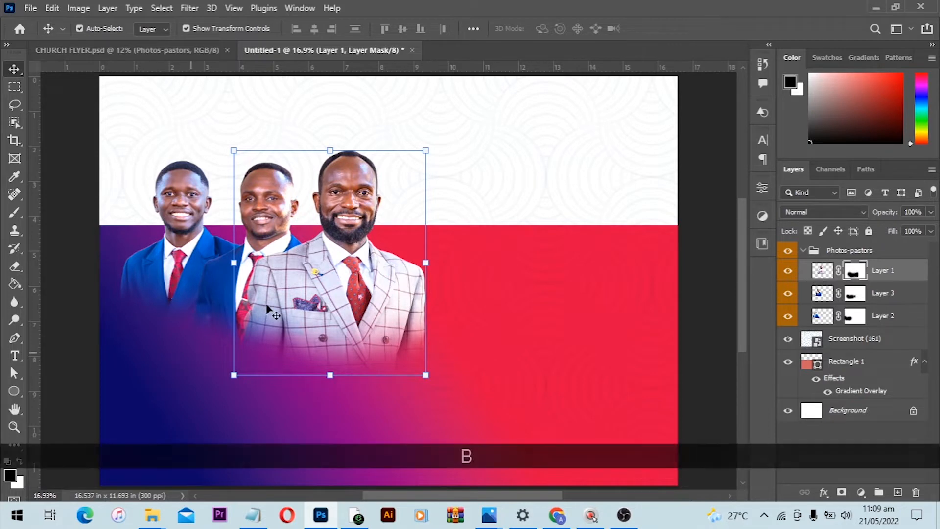
pyautogui.moveTo(256, 304)
pyautogui.mouseDown()
pyautogui.moveTo(258, 283)
pyautogui.moveTo(249, 336)
pyautogui.moveTo(259, 273)
pyautogui.moveTo(242, 273)
pyautogui.moveTo(241, 369)
pyautogui.moveTo(249, 373)
pyautogui.mouseUp()
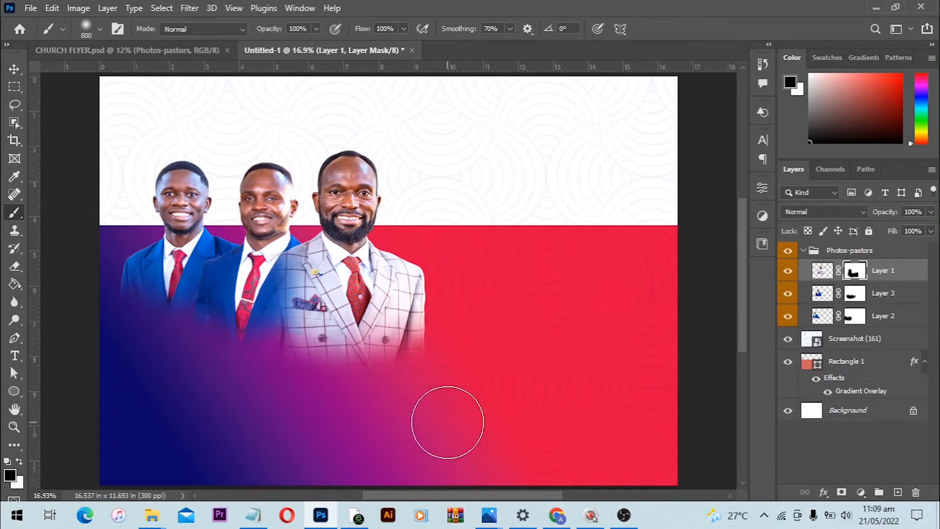
pyautogui.press('v')
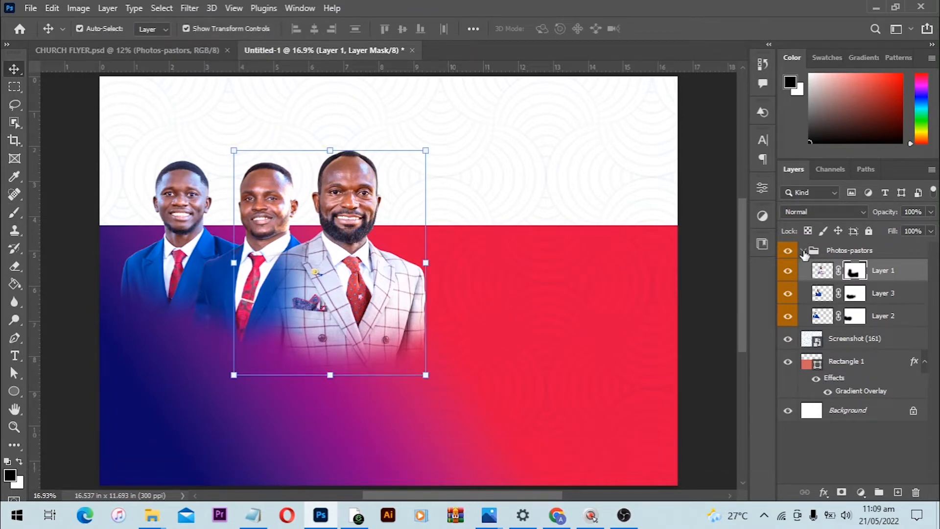
pyautogui.click(803, 251)
# Unlock the white background layer and group it with Rectangle 1 and the Screenshot (161) pattern layer
pyautogui.click(858, 276)
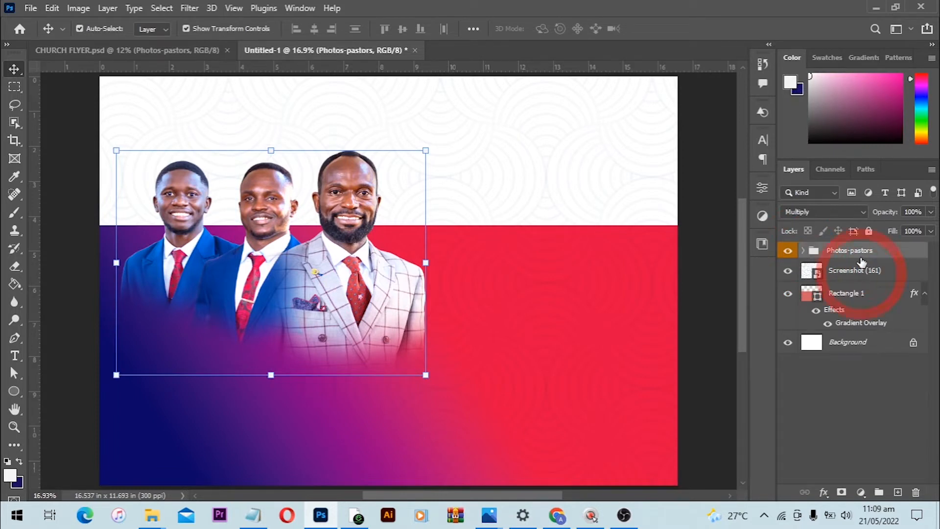
pyautogui.press('shift')
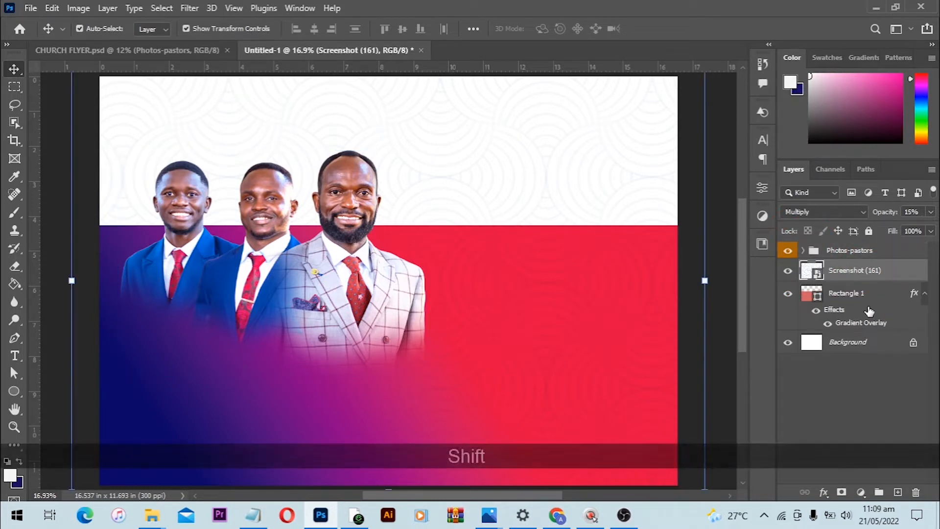
pyautogui.click(912, 343)
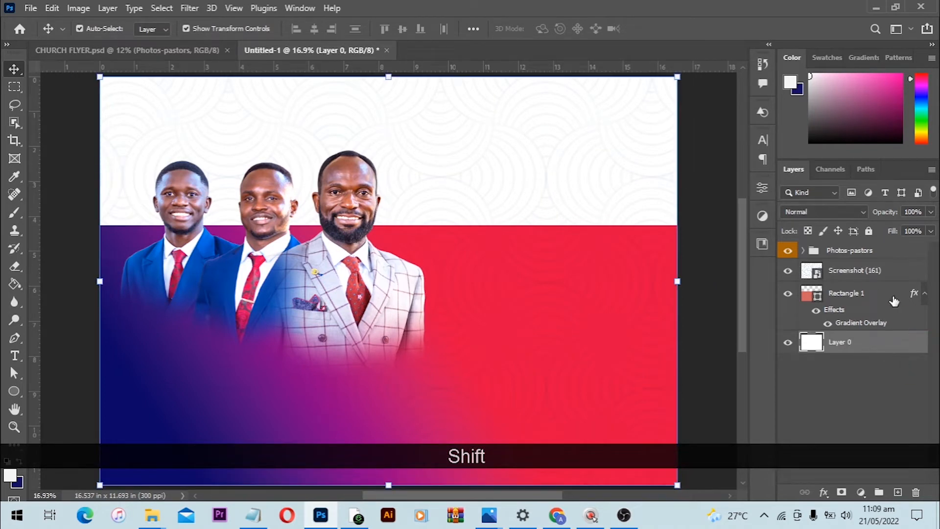
pyautogui.keyDown('shift'); pyautogui.click(876, 275); pyautogui.keyUp('shift')
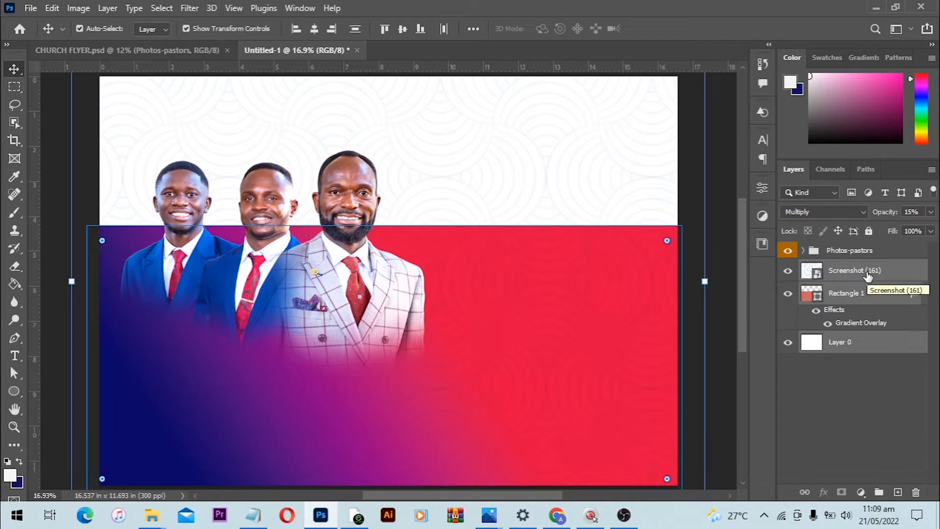
pyautogui.moveTo(867, 276); pyautogui.dragTo(880, 492)
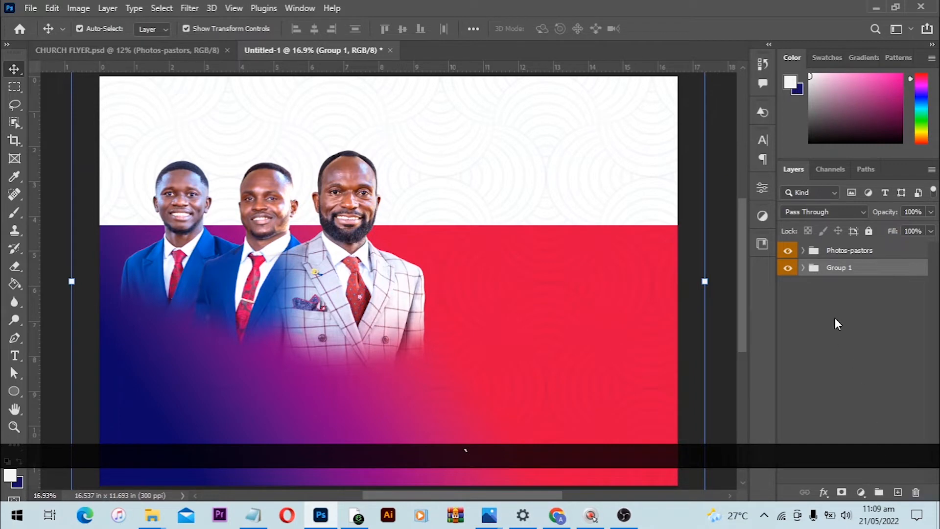
# Rename the new layer group as Background
pyautogui.doubleClick(839, 268)
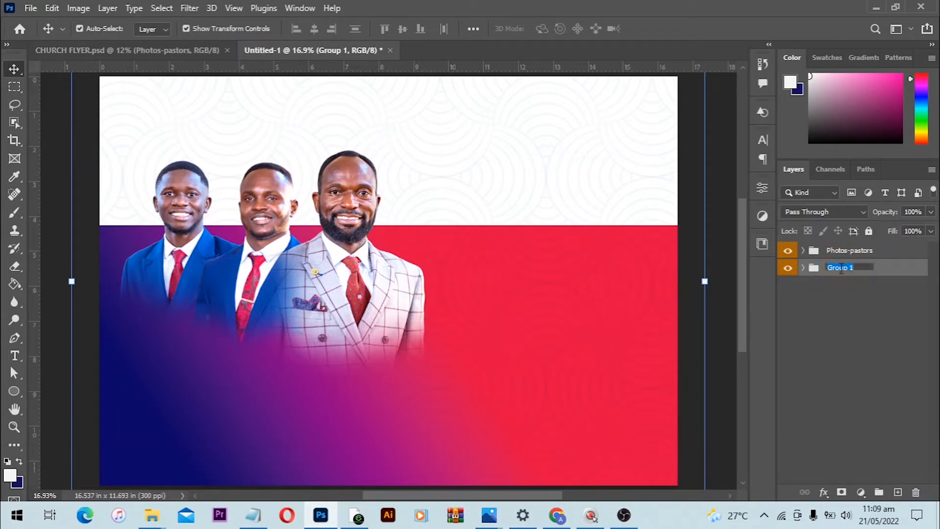
pyautogui.write('Backg')
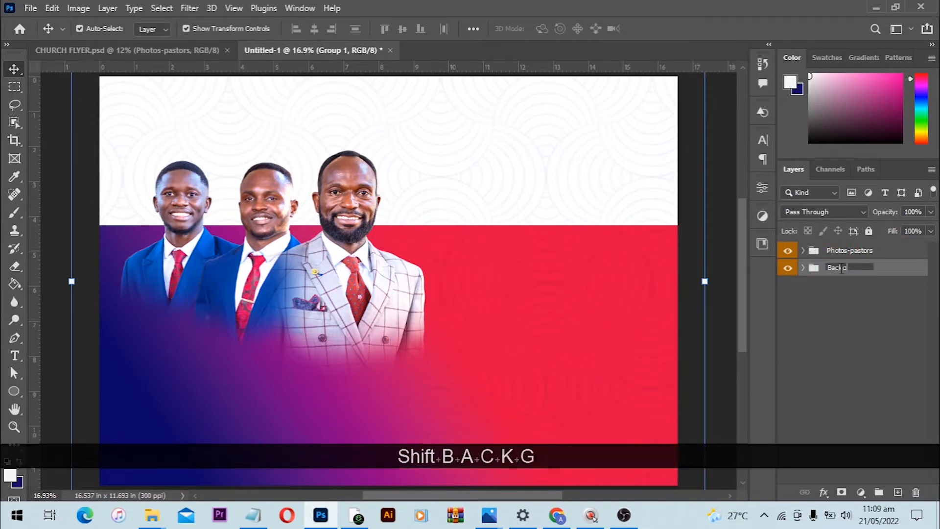
pyautogui.write('round')
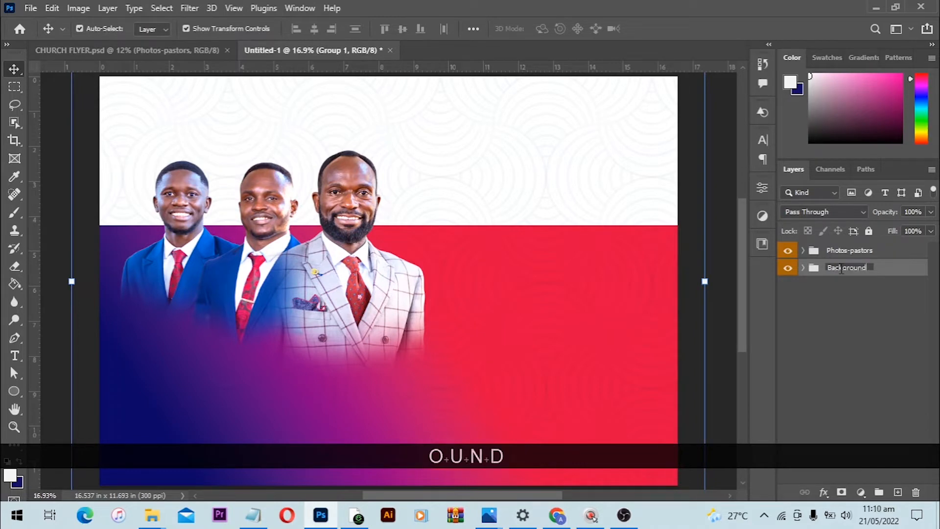
pyautogui.press('Return')
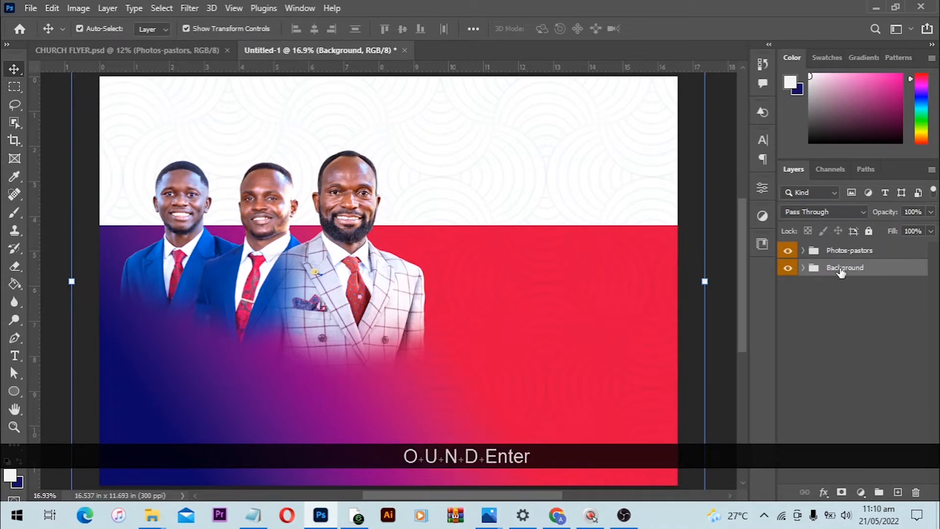
# Give the Background group a blue colour label, lock the group, and deselect it
pyautogui.rightClick(841, 271)
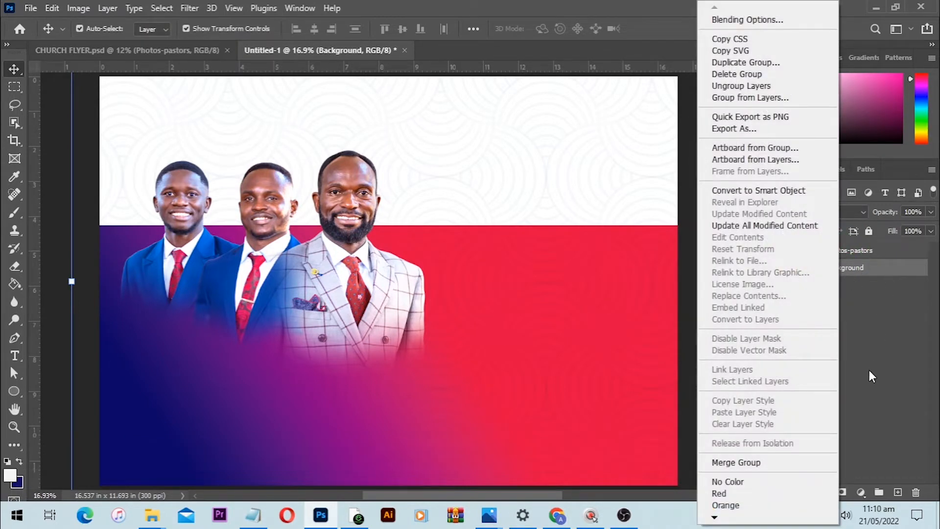
pyautogui.moveTo(716, 518)
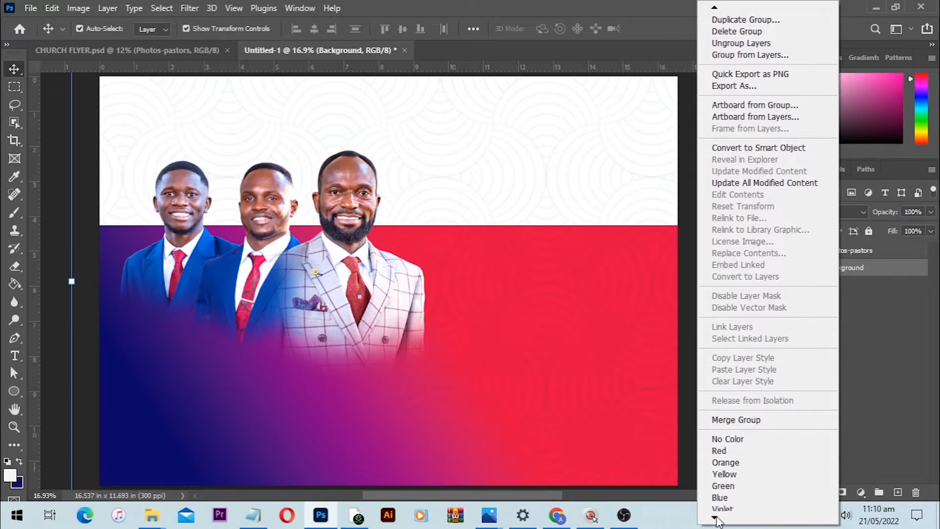
pyautogui.click(733, 475)
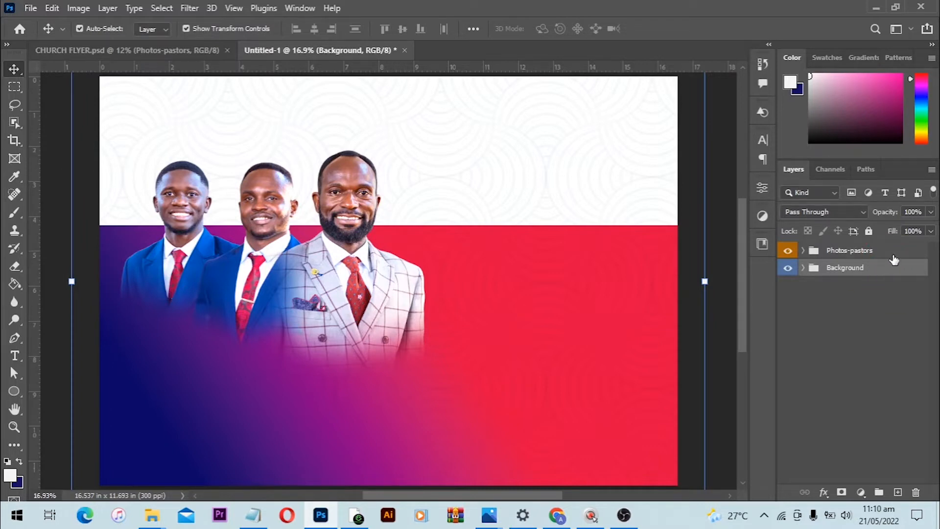
pyautogui.click(870, 232)
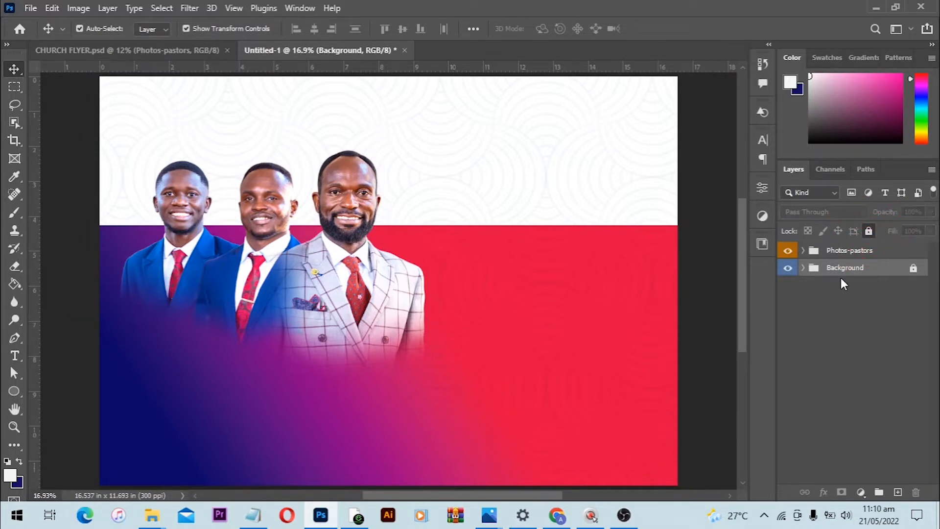
pyautogui.moveTo(592, 161); pyautogui.dragTo(638, 302)
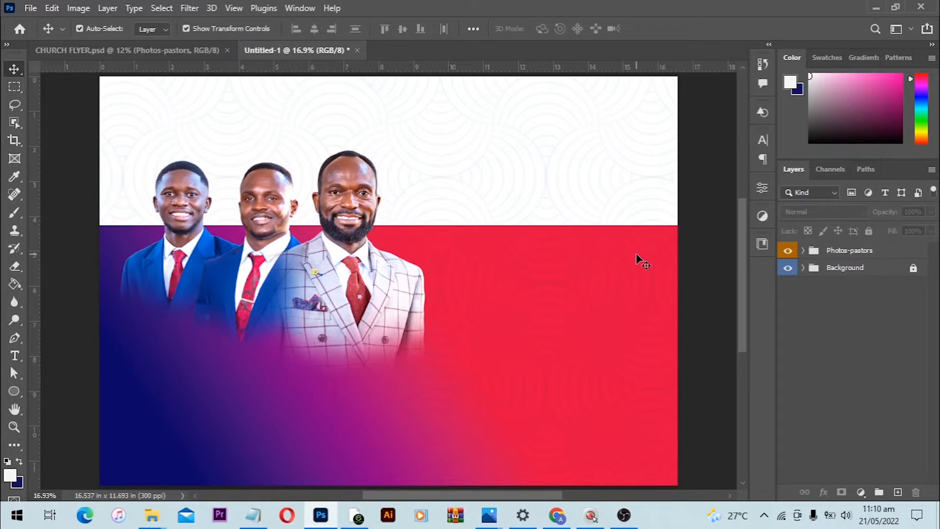
# Select the three pastors' photo layers together on the canvas and move them slightly upward
pyautogui.scroll(-1, 514, 279)
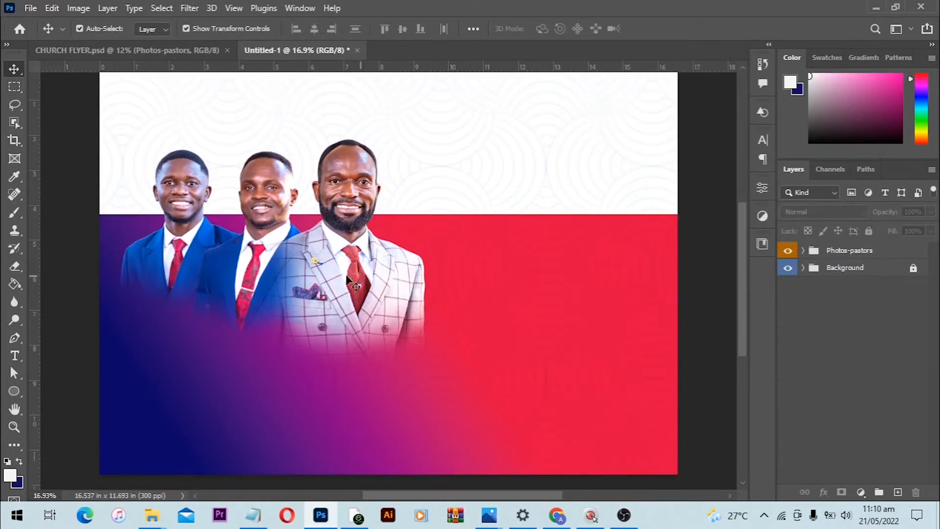
pyautogui.moveTo(169, 126); pyautogui.dragTo(358, 303)
pyautogui.scroll(1, 367, 293)
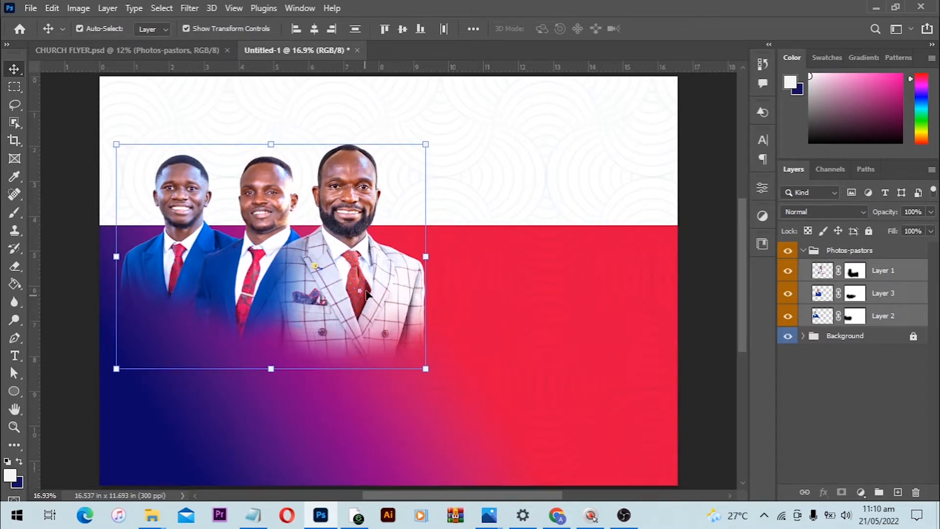
# Copy the PCC logo and the Presents text from CHURCH FLYER.psd into the landscape document, placing them above the pastors' photos
pyautogui.click(211, 49)
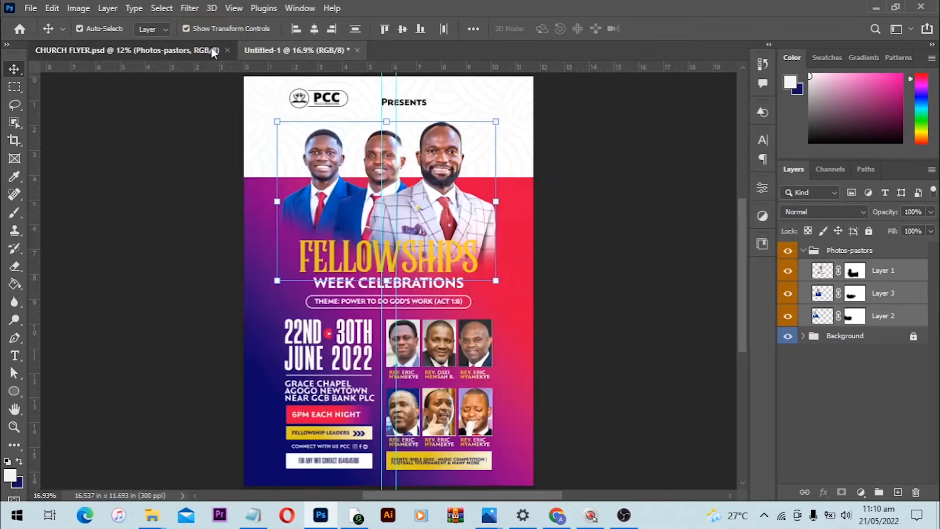
pyautogui.click(304, 97)
pyautogui.keyDown('shift'); pyautogui.click(409, 105); pyautogui.keyUp('shift')
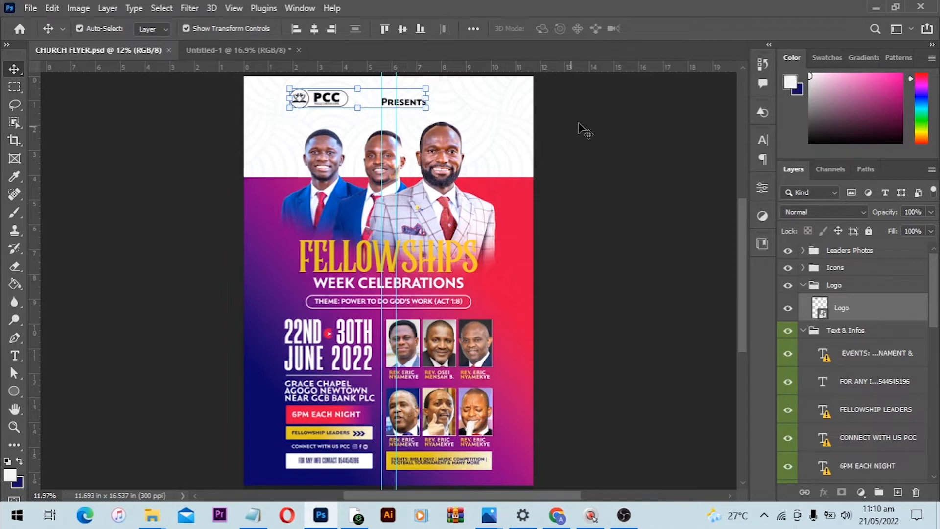
pyautogui.click(317, 99)
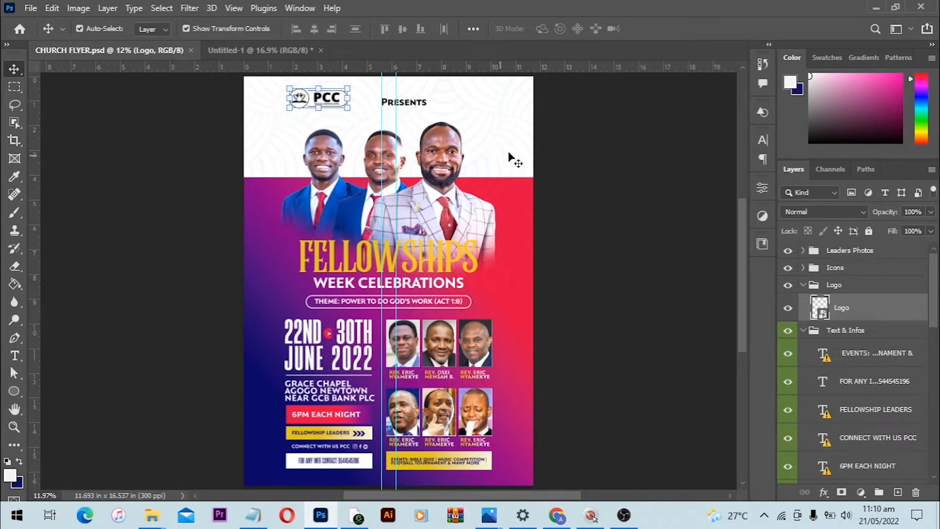
pyautogui.press('shift')
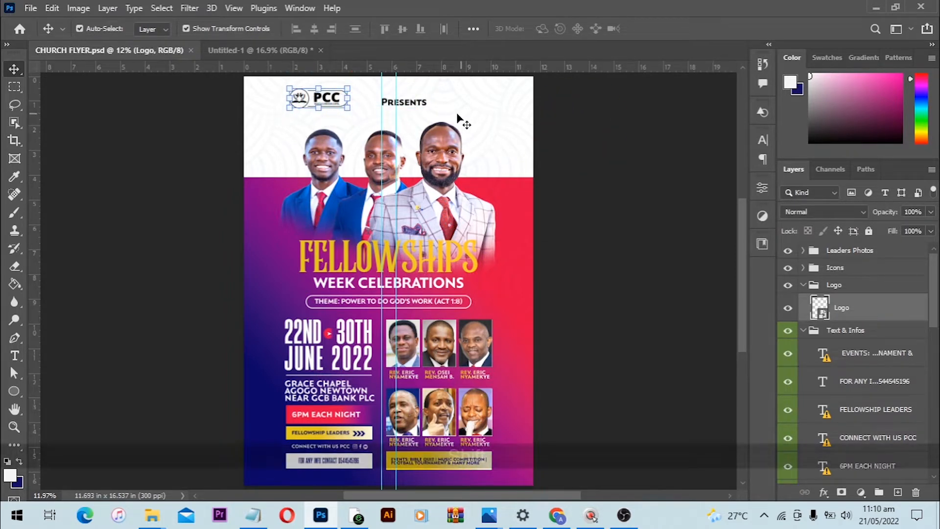
pyautogui.keyDown('shift'); pyautogui.click(414, 105); pyautogui.keyUp('shift')
pyautogui.moveTo(385, 105); pyautogui.dragTo(270, 48)
pyautogui.moveTo(323, 137); pyautogui.dragTo(273, 111)
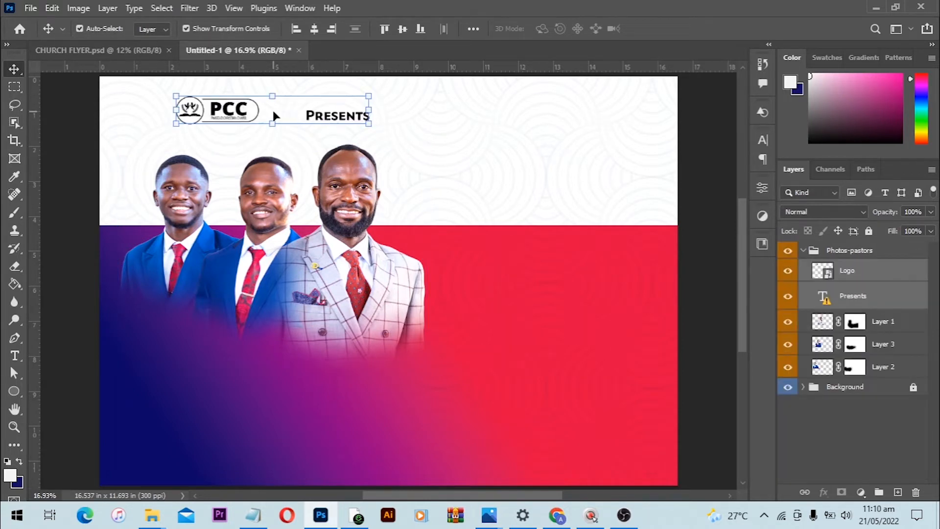
# Move the logo and Presents text together slightly down and to the left, keeping their size, and deselect them
pyautogui.press('ctrl')
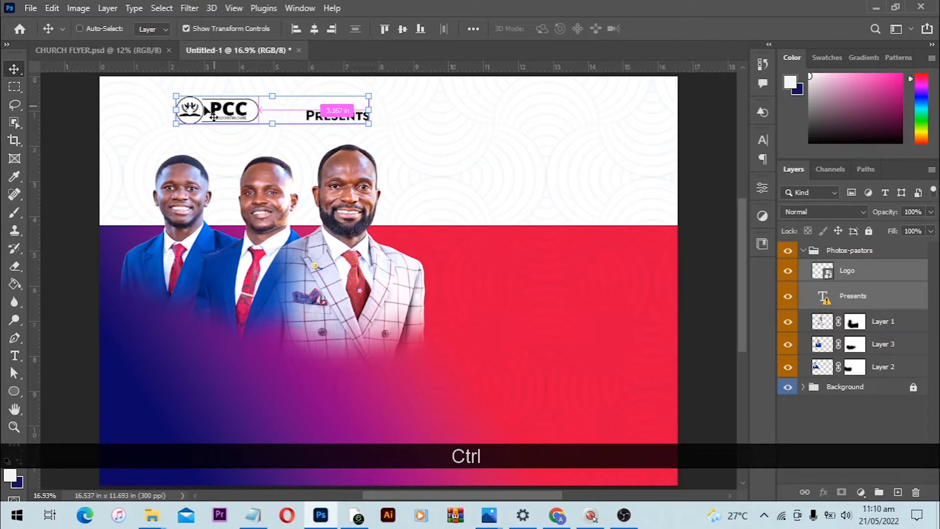
pyautogui.moveTo(213, 114); pyautogui.dragTo(182, 117)
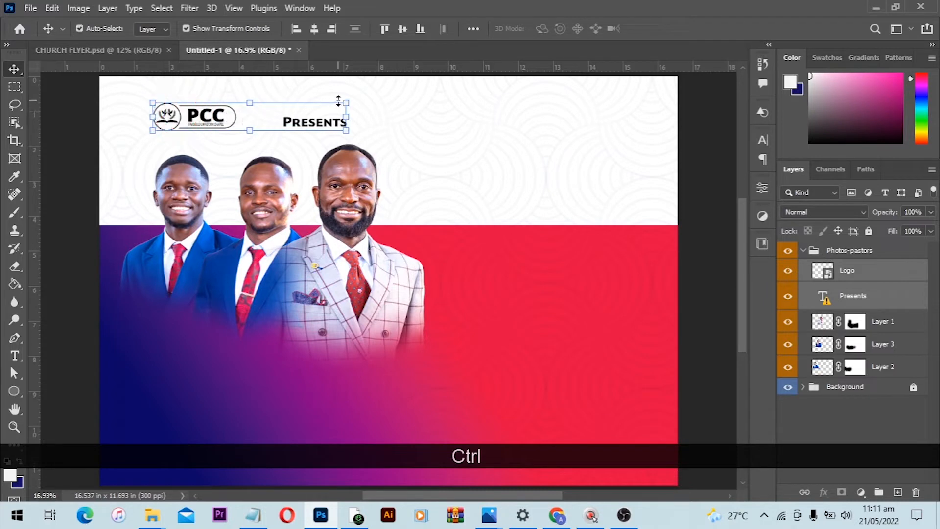
pyautogui.click(356, 100)
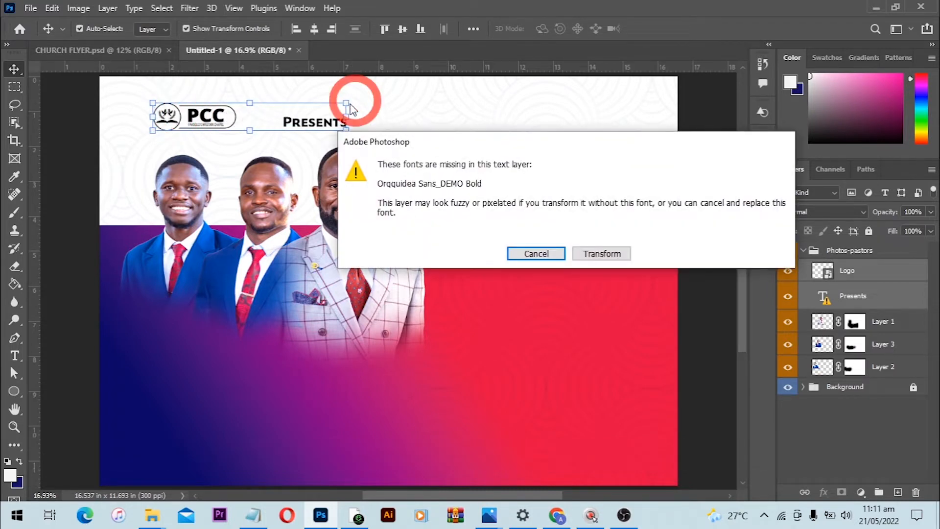
pyautogui.click(536, 253)
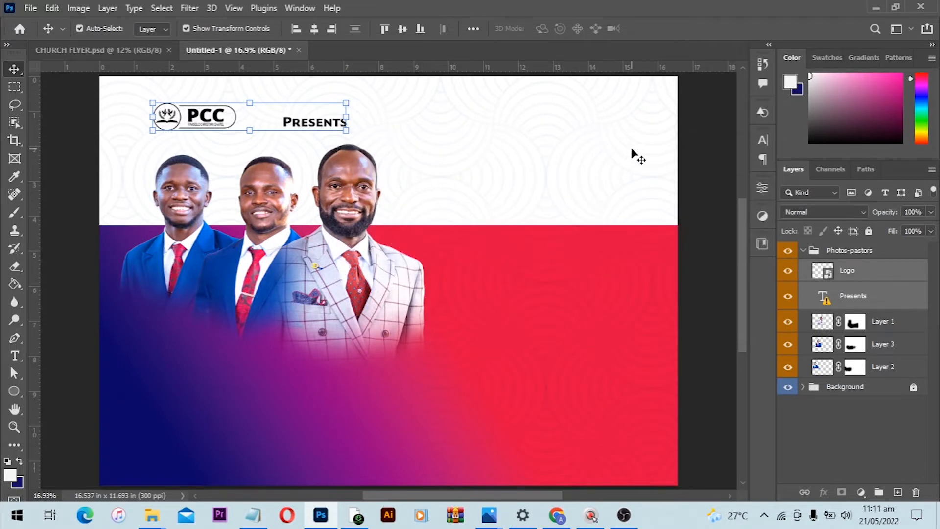
pyautogui.press('Return')
pyautogui.click(694, 124)
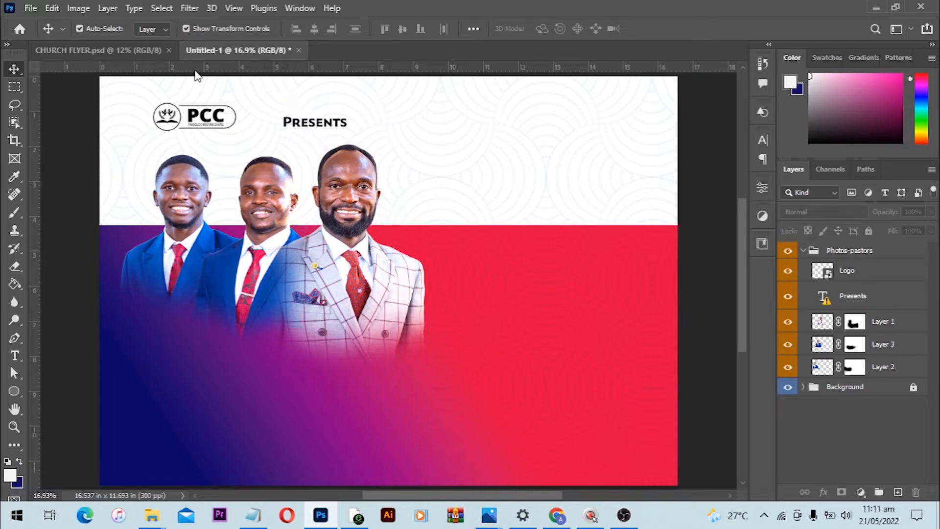
# Copy the FELLOWSHIPS, WEEK CELEBRATIONS and theme texts with the theme's rounded outline from CHURCH FLYER.psd to below the pastors' photos
pyautogui.click(116, 49)
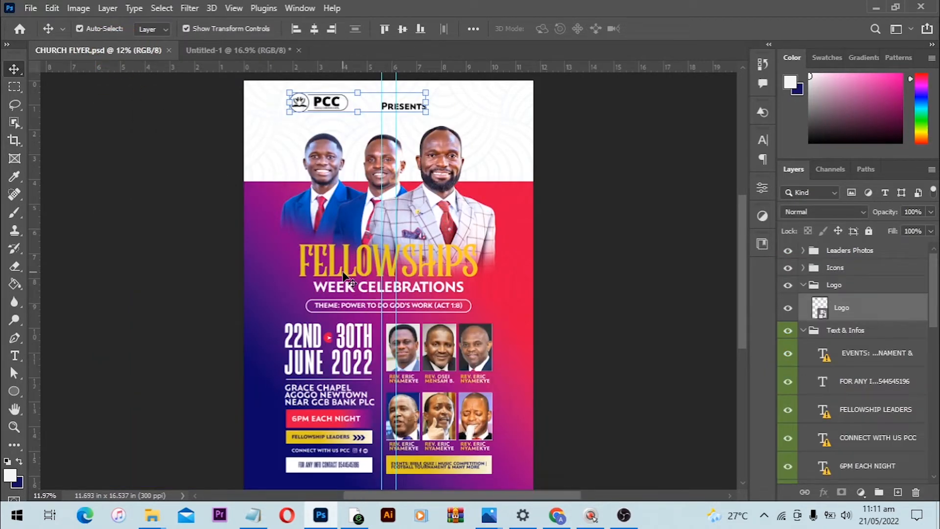
pyautogui.click(324, 286)
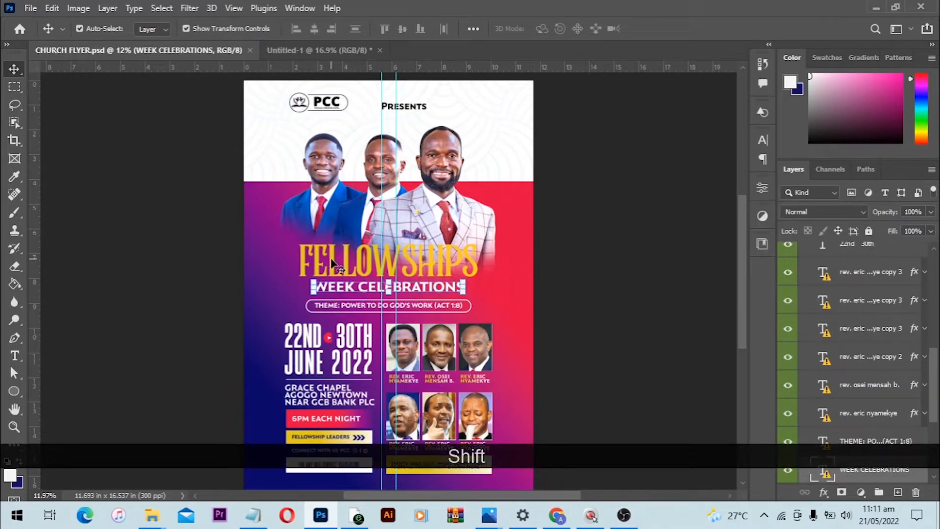
pyautogui.keyDown('shift'); pyautogui.click(334, 265); pyautogui.keyUp('shift')
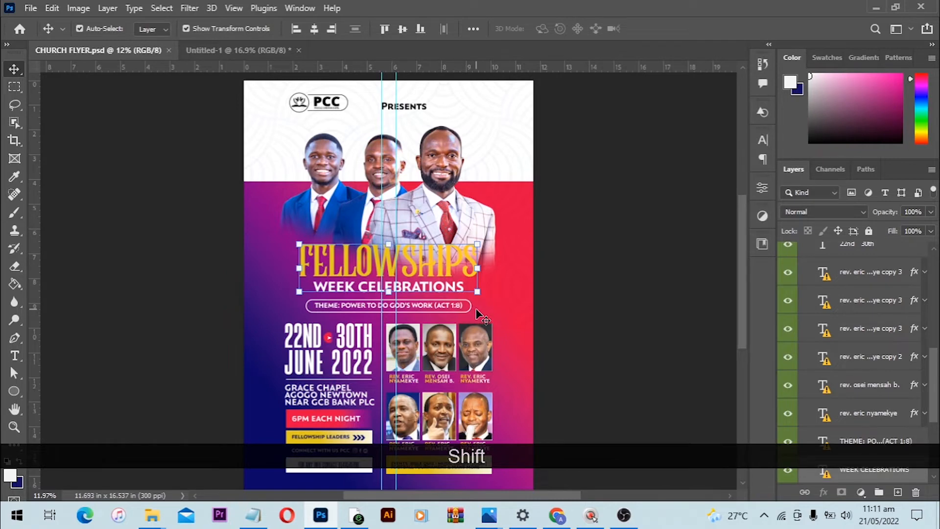
pyautogui.scroll(6, 477, 311)
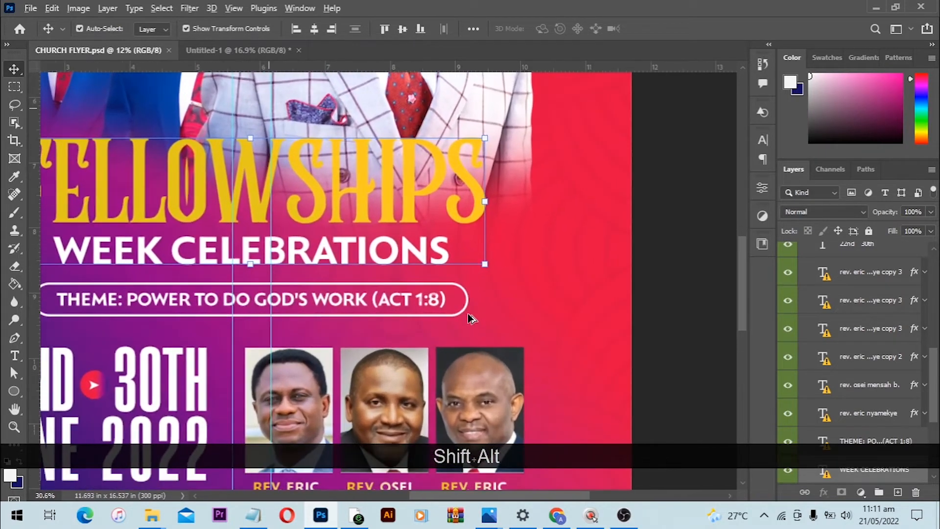
pyautogui.scroll(2, 468, 318)
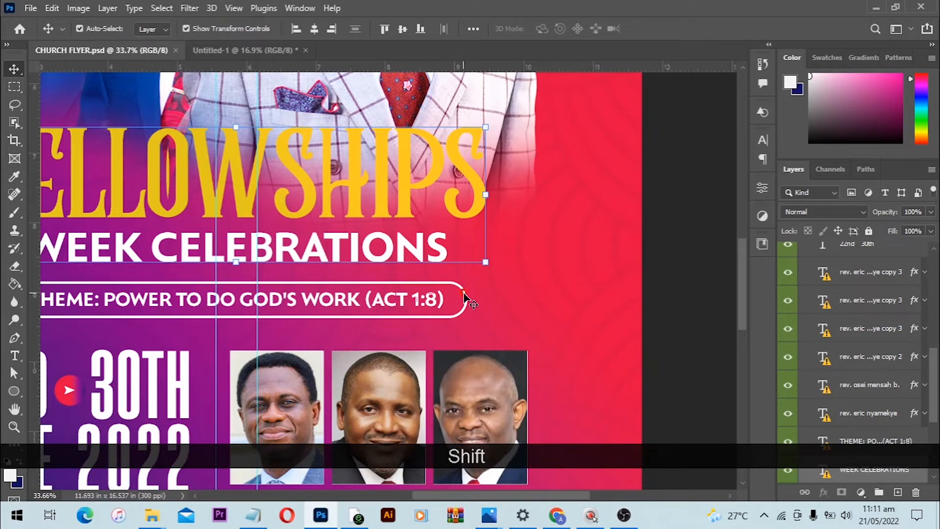
pyautogui.keyDown('shift'); pyautogui.click(389, 301); pyautogui.keyUp('shift')
pyautogui.moveTo(389, 301); pyautogui.dragTo(260, 163)
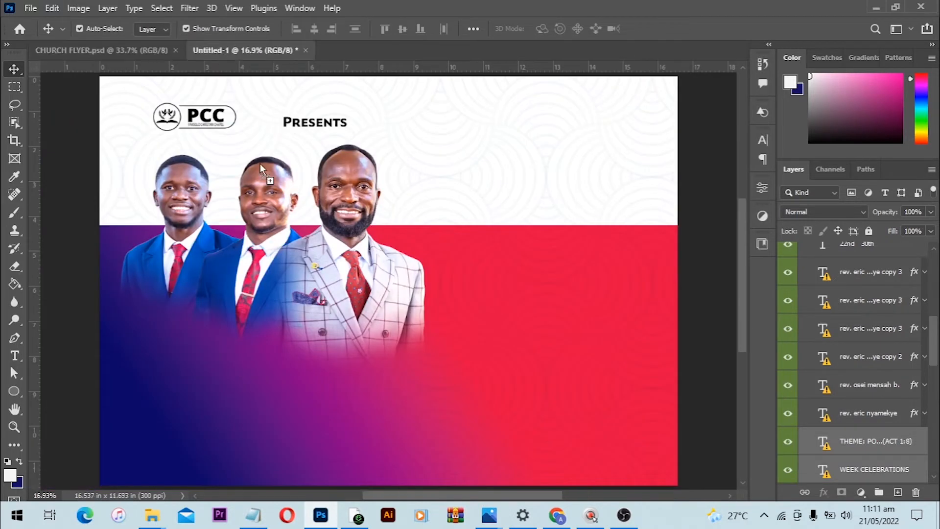
pyautogui.moveTo(283, 392); pyautogui.dragTo(285, 395)
# Scale the title texts and theme outline together to about 101.3% and shift them slightly up and to the left
pyautogui.scroll(-3, 372, 389)
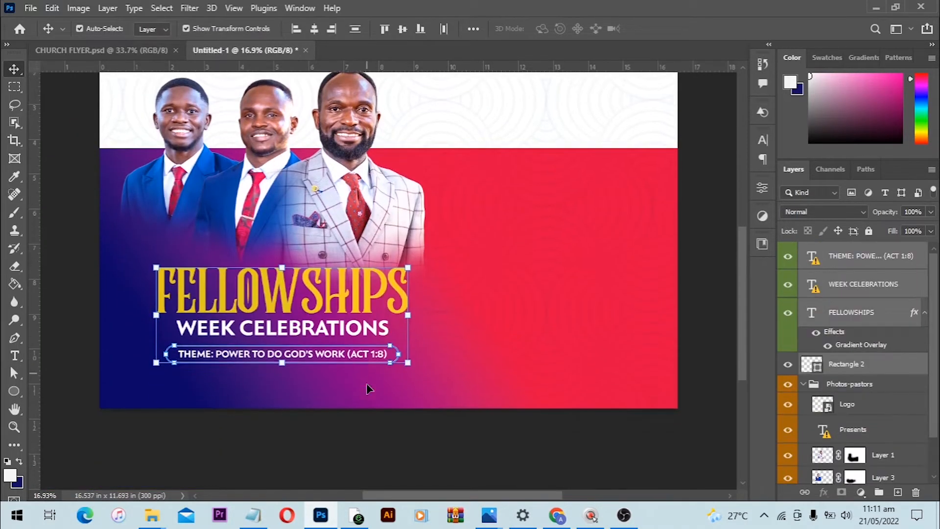
pyautogui.keyDown('alt'); pyautogui.click(408, 268); pyautogui.keyUp('alt')
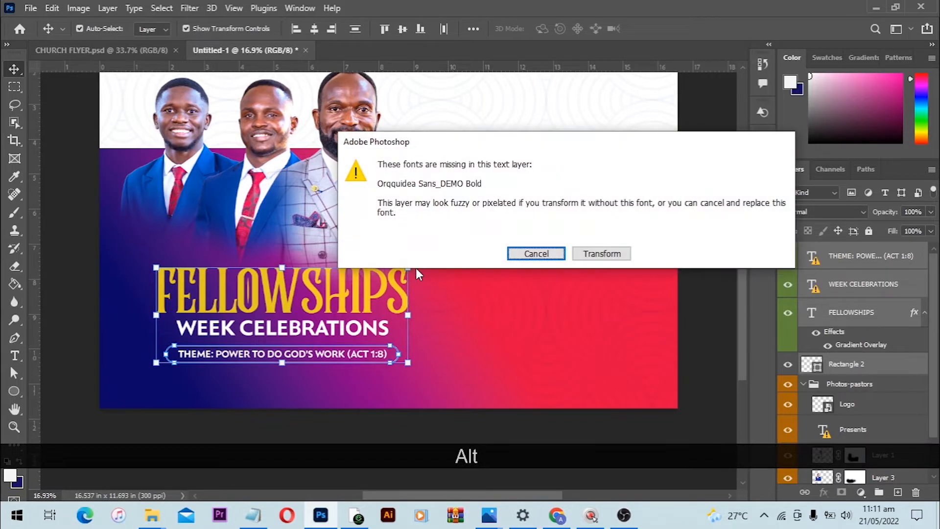
pyautogui.click(581, 251)
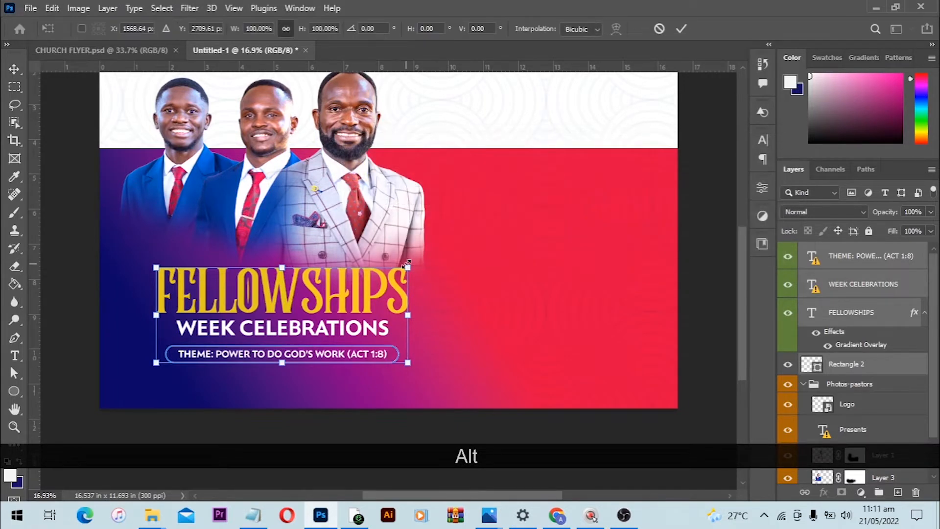
pyautogui.moveTo(408, 269)
pyautogui.mouseDown()
pyautogui.moveTo(424, 262)
pyautogui.moveTo(411, 263)
pyautogui.mouseUp()
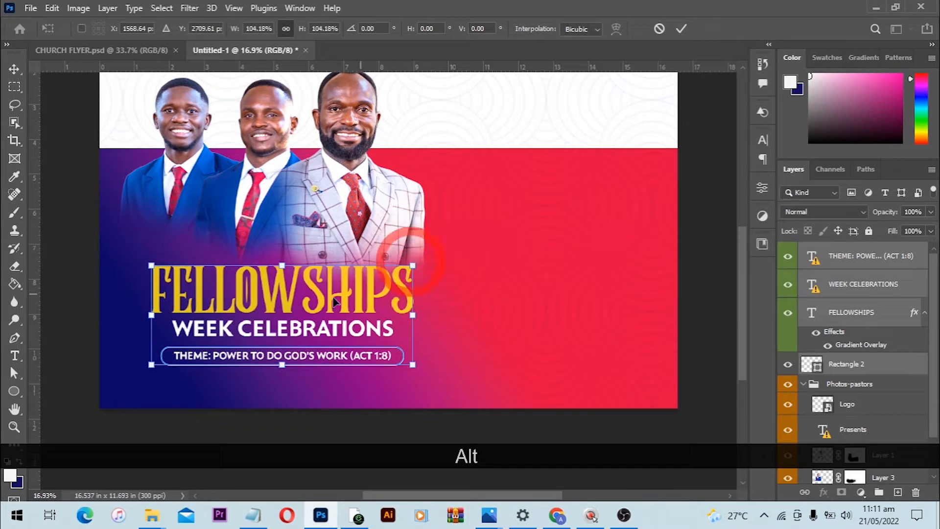
pyautogui.moveTo(327, 301); pyautogui.dragTo(323, 297)
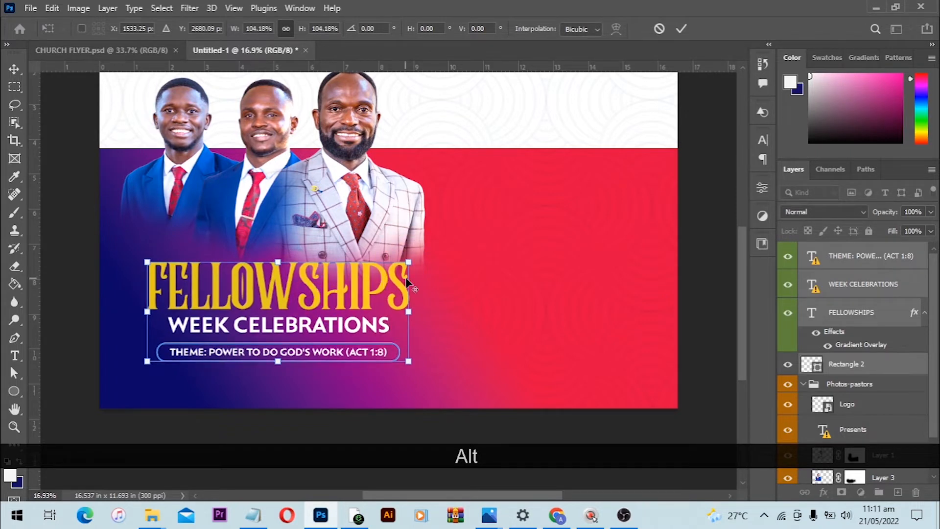
pyautogui.moveTo(409, 263); pyautogui.dragTo(406, 262)
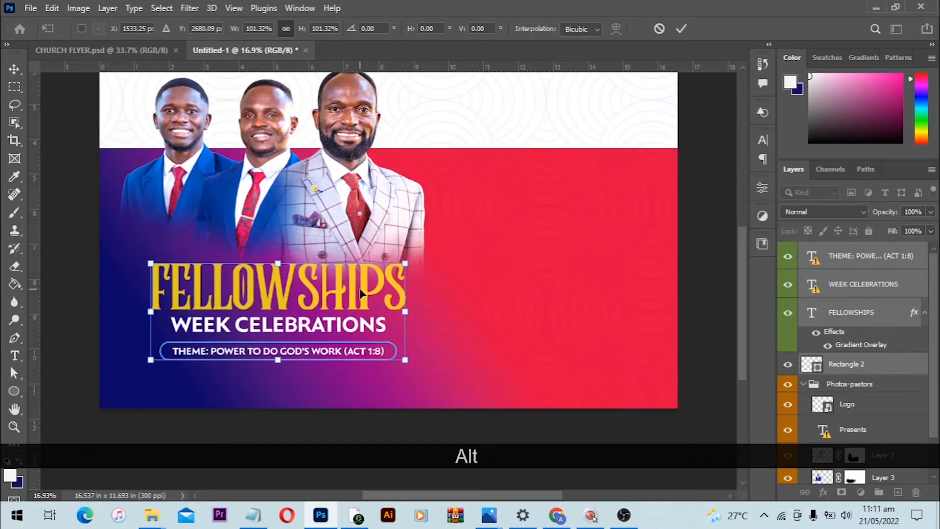
pyautogui.press('Return')
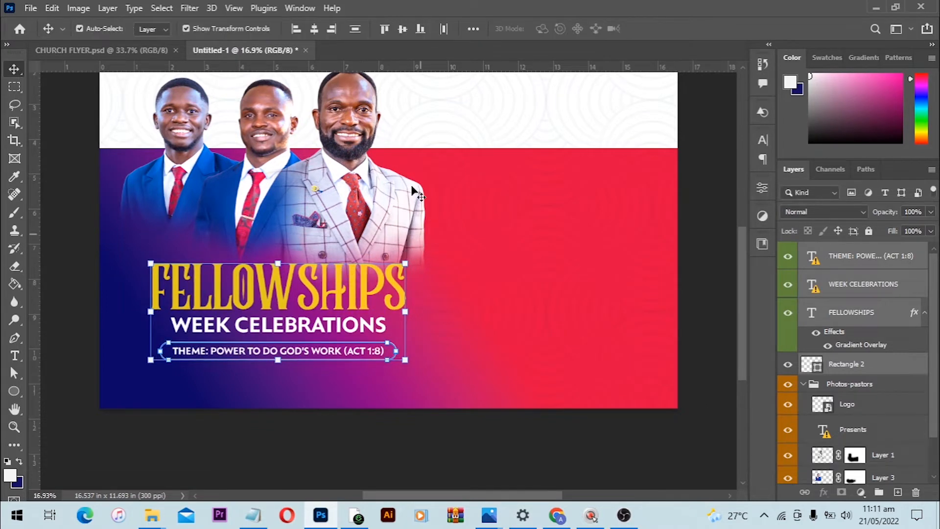
# Scale the title texts and theme outline down slightly about their centre, accepting the transform despite the missing font
pyautogui.scroll(2, 533, 174)
pyautogui.scroll(2, 534, 174)
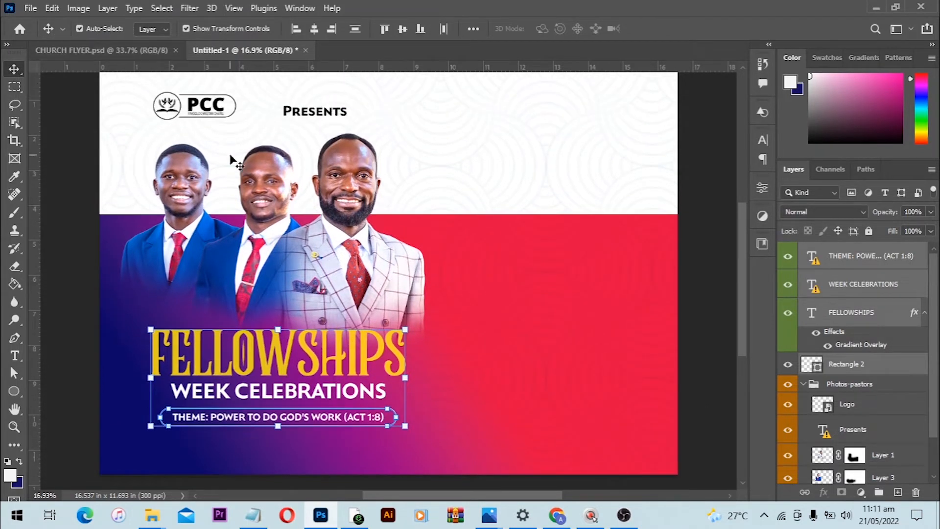
pyautogui.hotkey('ctrl', '0')
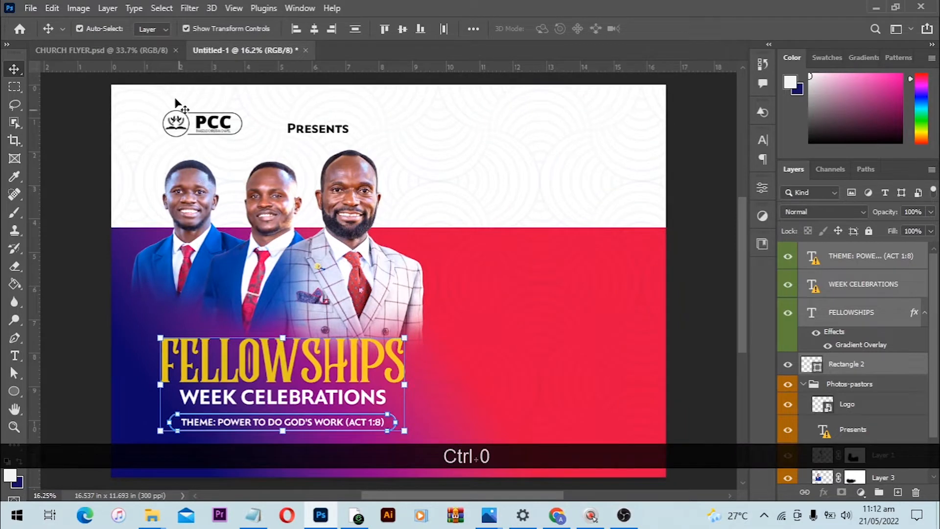
pyautogui.press('alt')
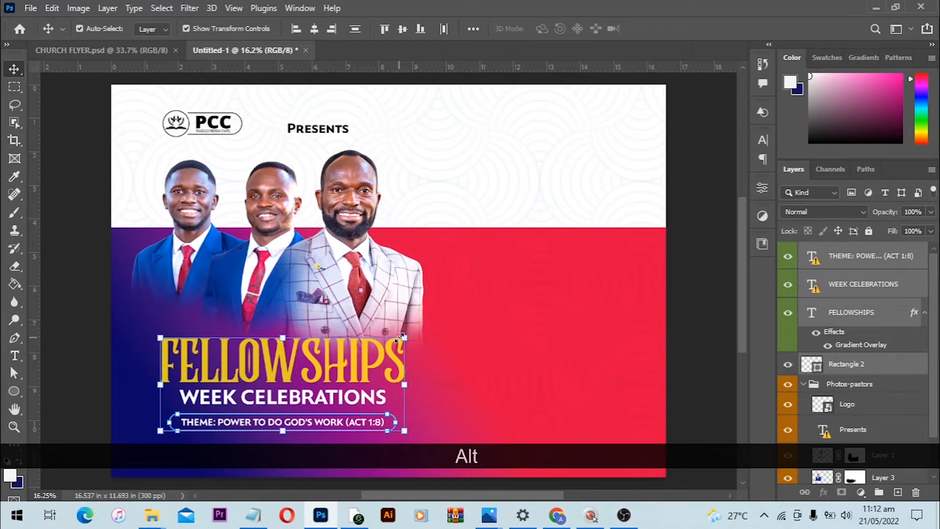
pyautogui.click(405, 336)
pyautogui.click(592, 254)
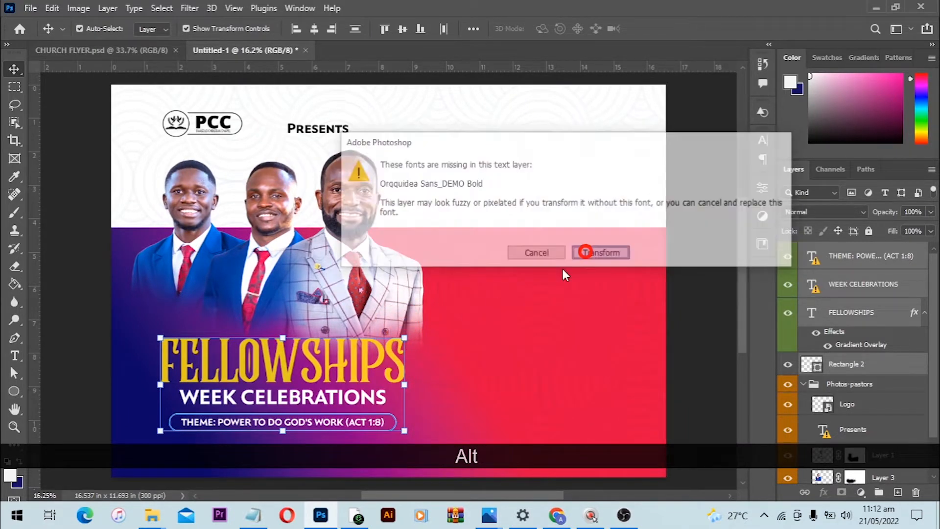
pyautogui.moveTo(401, 337); pyautogui.dragTo(393, 347)
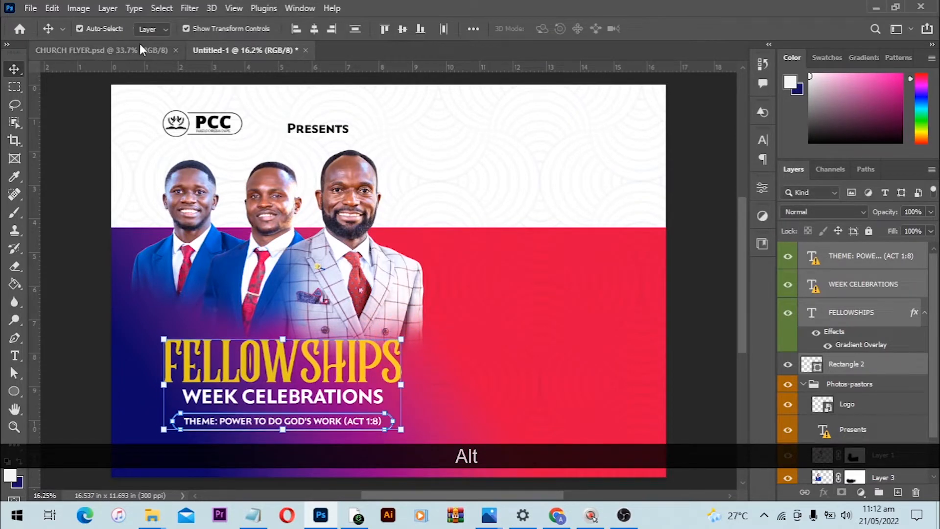
# Copy the events text from CHURCH FLYER.psd into the landscape document, placing it beneath the theme outline
pyautogui.click(124, 52)
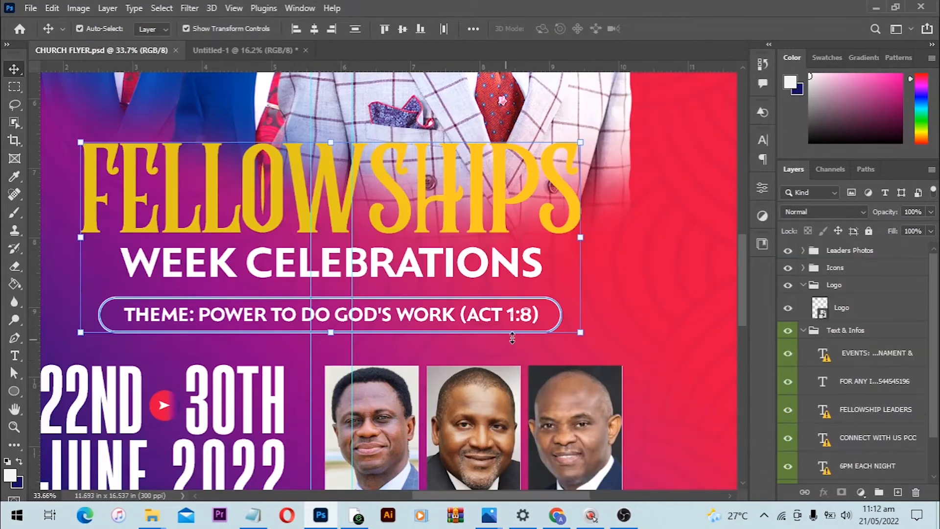
pyautogui.scroll(-5, 517, 335)
pyautogui.scroll(-1, 539, 336)
pyautogui.scroll(-6, 538, 337)
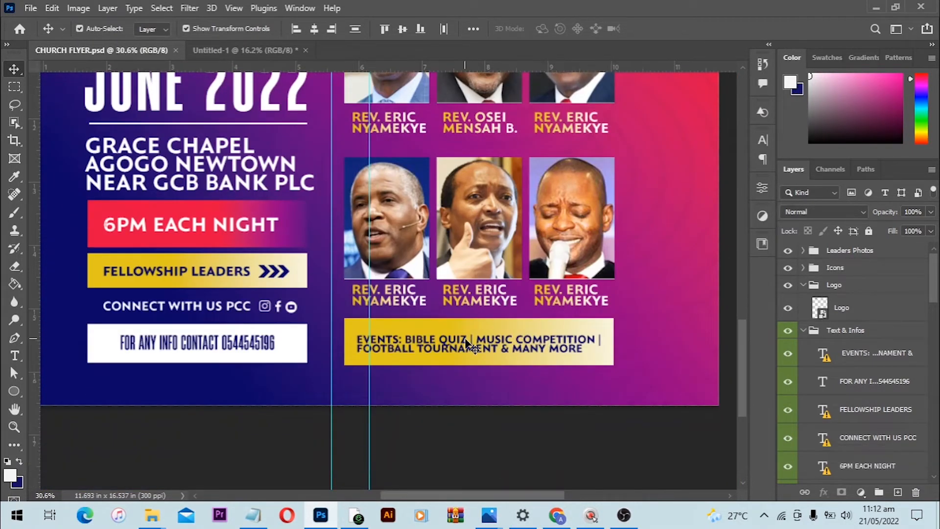
pyautogui.moveTo(469, 345); pyautogui.dragTo(286, 404)
pyautogui.moveTo(268, 459); pyautogui.dragTo(269, 457)
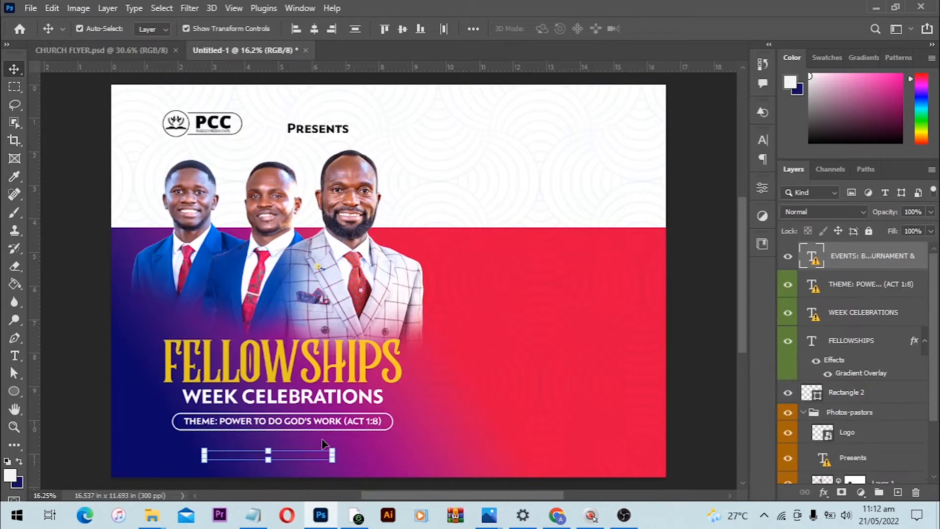
# Scale the events text proportionally to about 124.7% and position it slightly higher beneath the theme outline
pyautogui.scroll(-3, 321, 439)
pyautogui.click(337, 378)
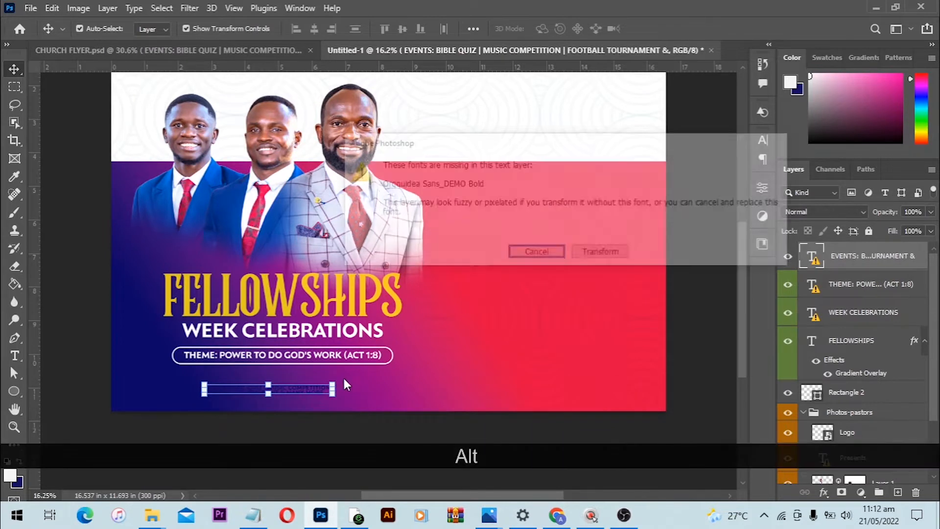
pyautogui.click(602, 251)
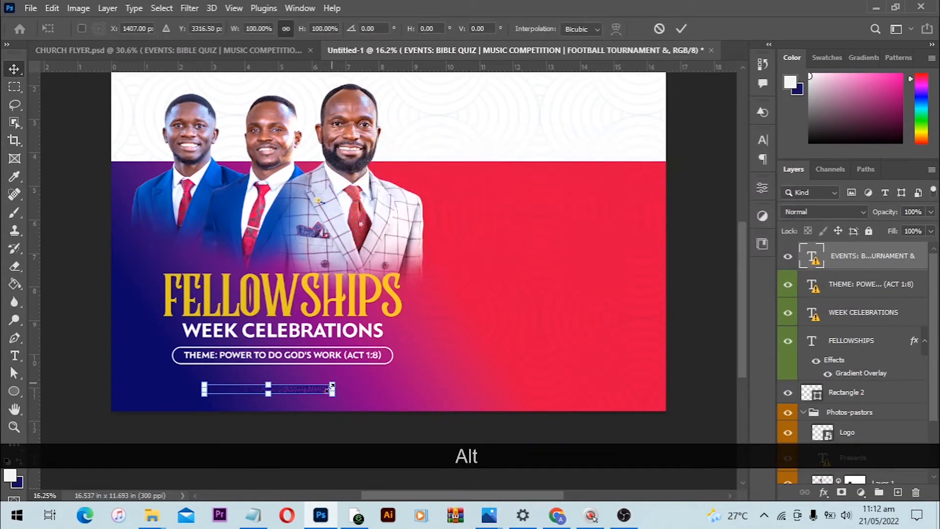
pyautogui.moveTo(332, 387); pyautogui.dragTo(354, 378)
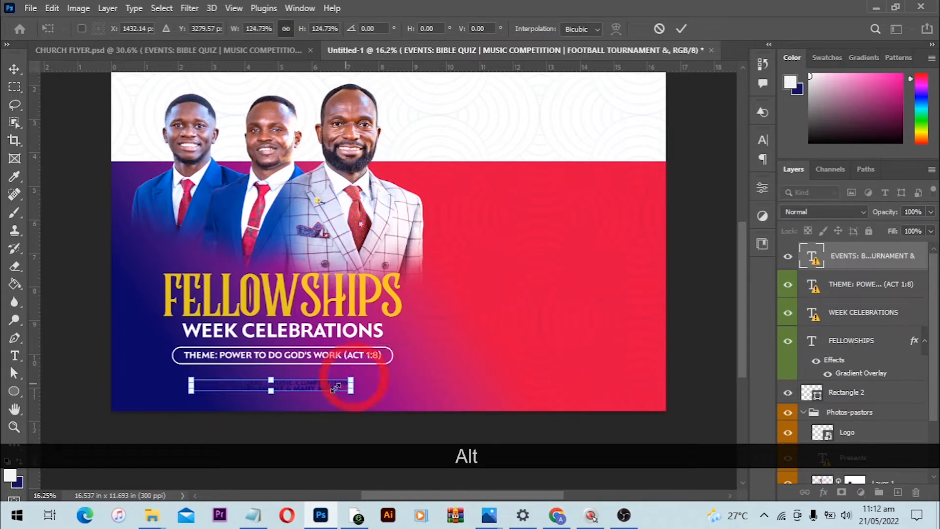
pyautogui.click(324, 387)
pyautogui.press('Return')
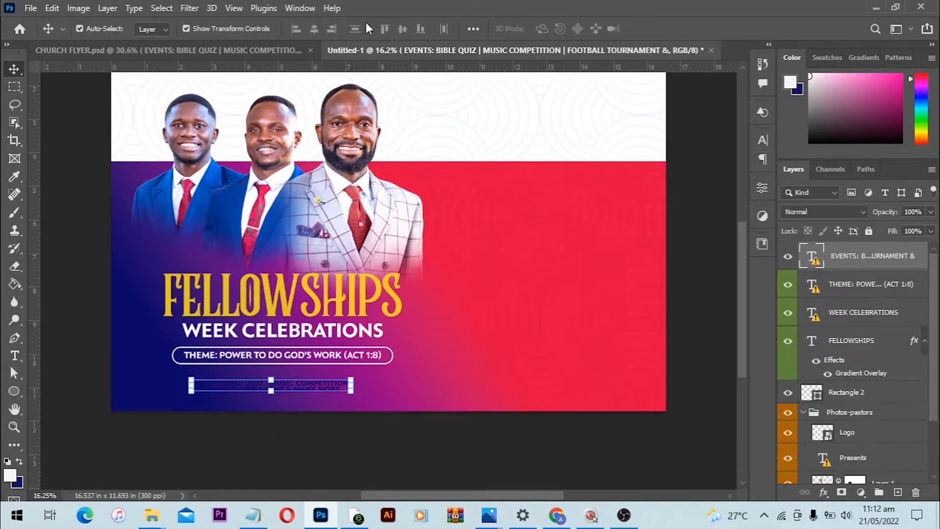
# Show the character settings and try to change the events text's colour, declining to replace its missing font
pyautogui.click(766, 140)
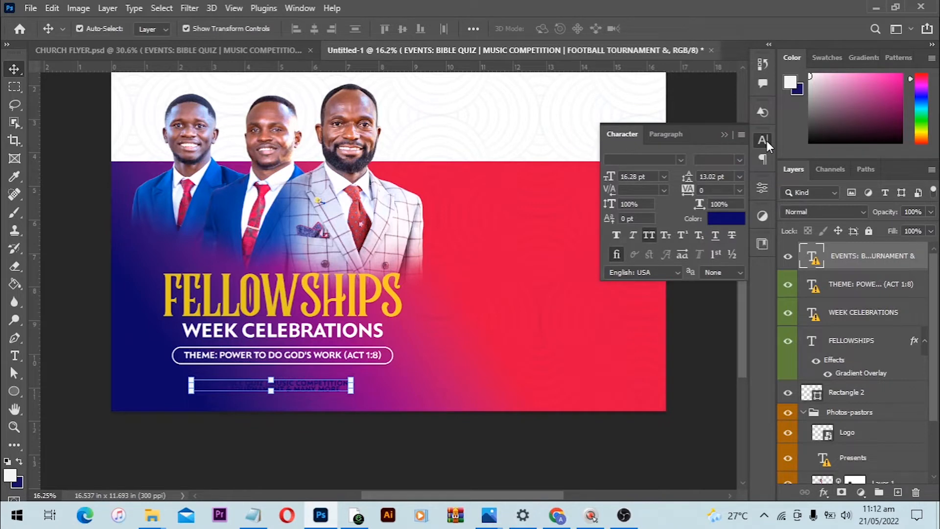
pyautogui.click(765, 140)
pyautogui.click(297, 8)
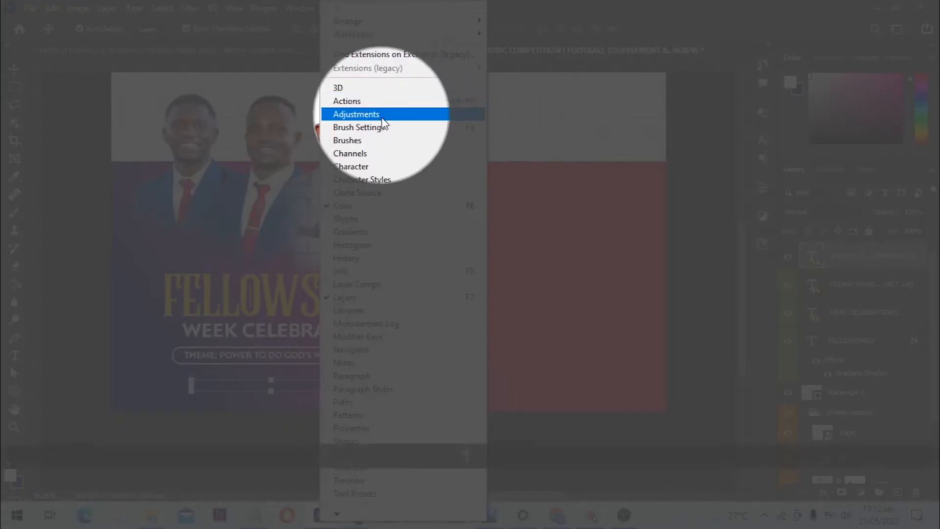
pyautogui.click(376, 167)
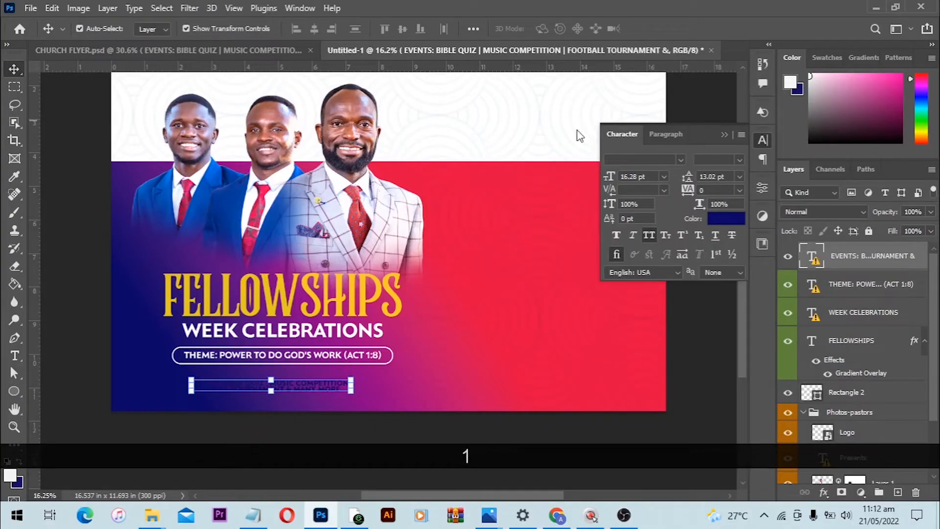
pyautogui.click(739, 224)
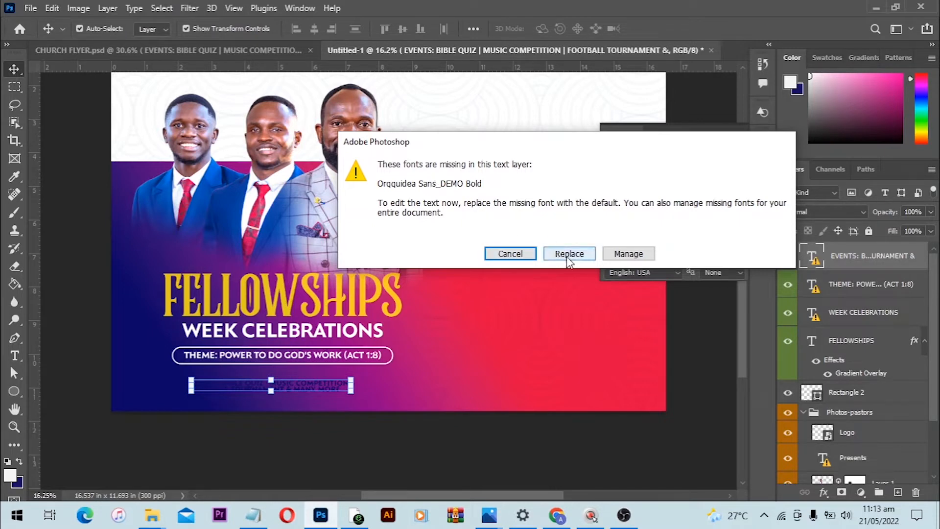
pyautogui.click(513, 255)
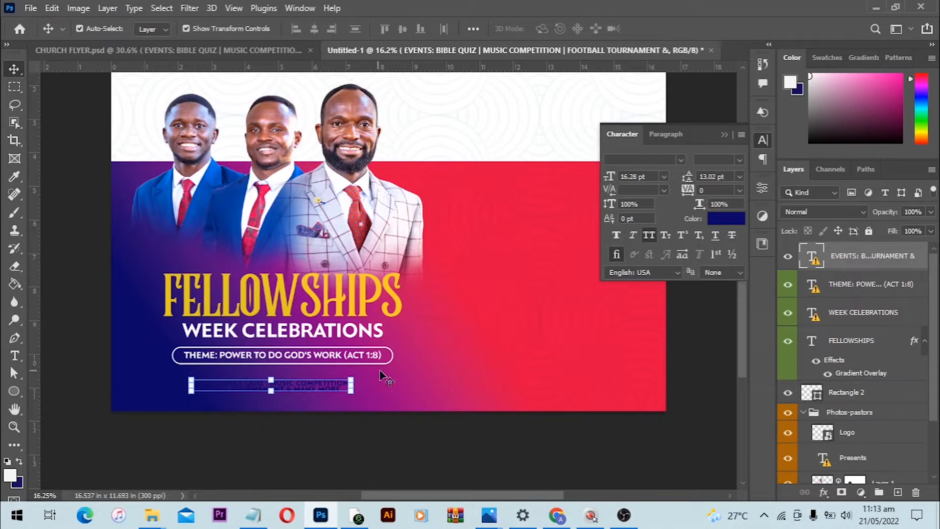
# Add a Color Overlay effect in white (ffffff) to the events text
pyautogui.click(823, 493)
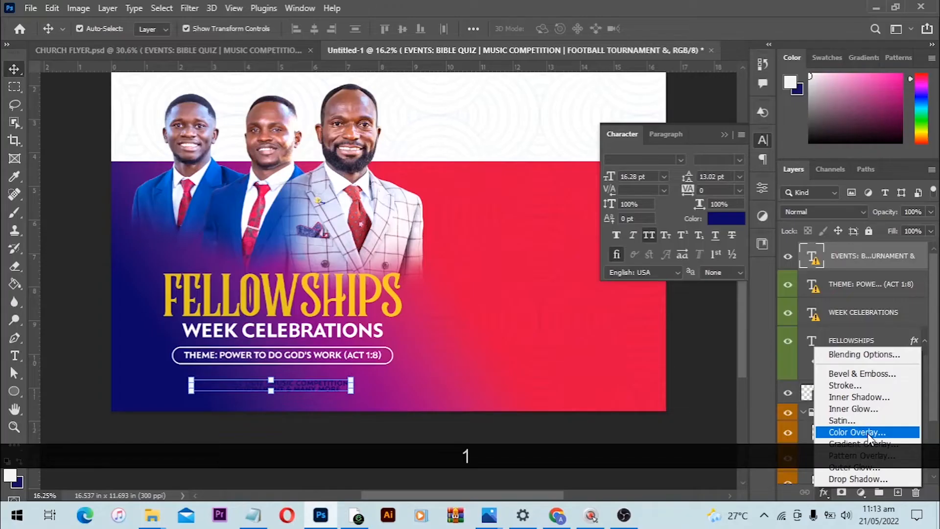
pyautogui.click(867, 432)
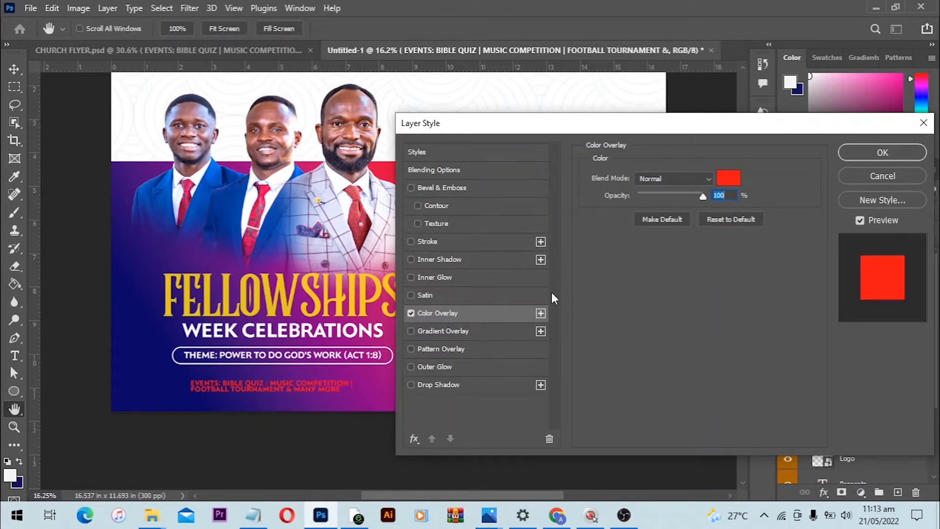
pyautogui.click(734, 184)
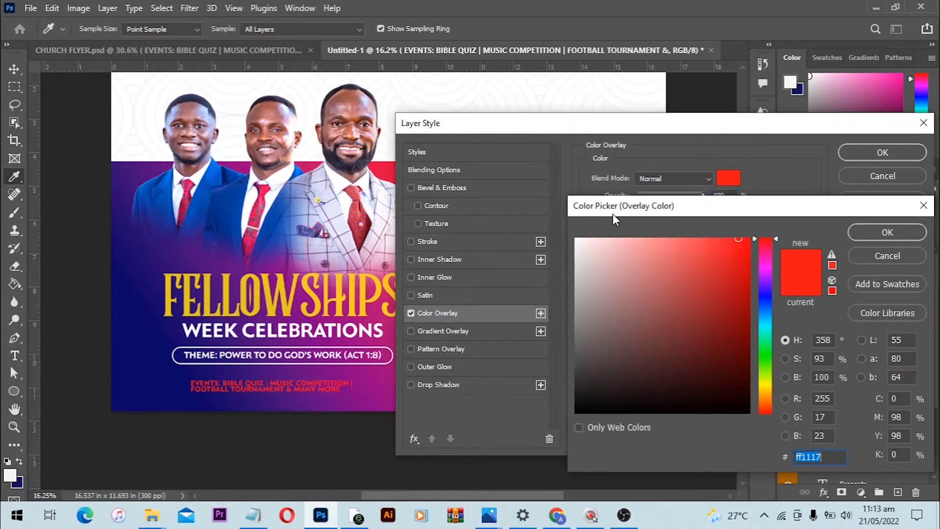
pyautogui.click(577, 240)
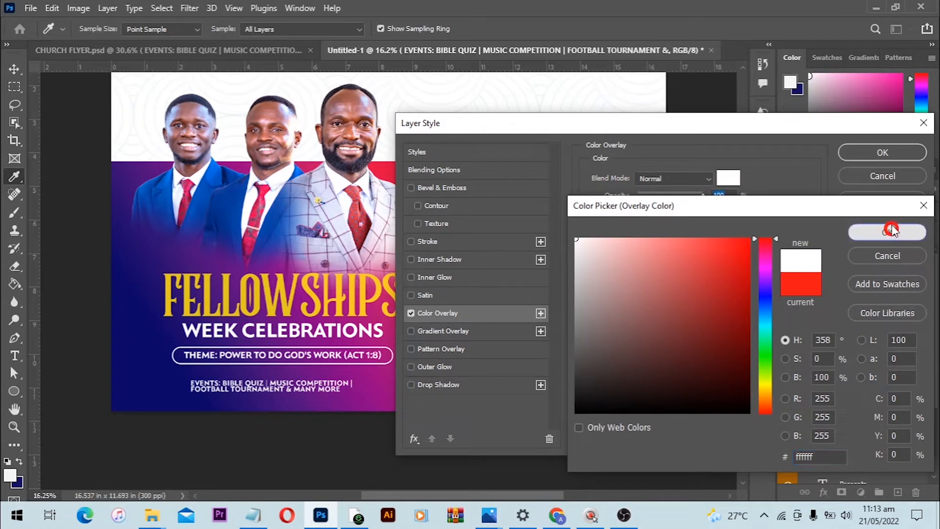
pyautogui.click(887, 232)
pyautogui.click(882, 153)
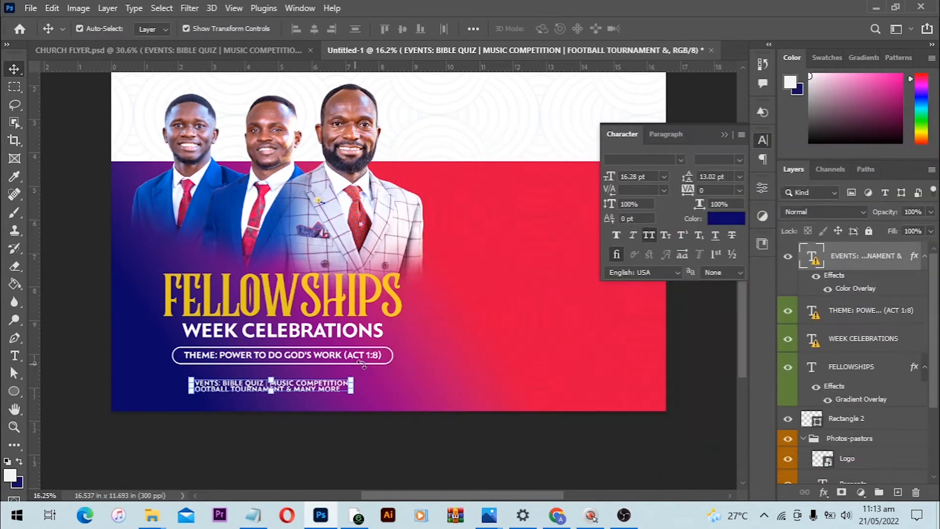
# Scale the events text about its centre to about 112%, accepting the transform despite the missing font
pyautogui.press('alt')
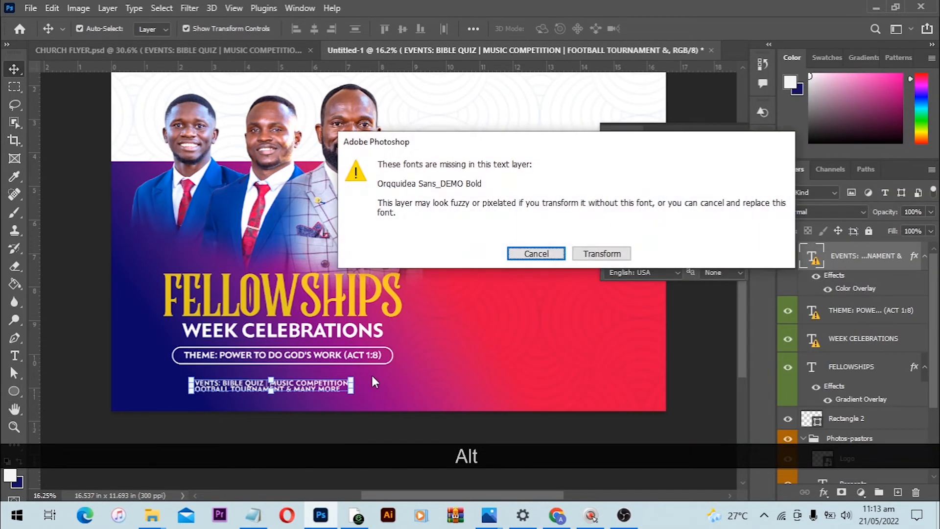
pyautogui.click(610, 253)
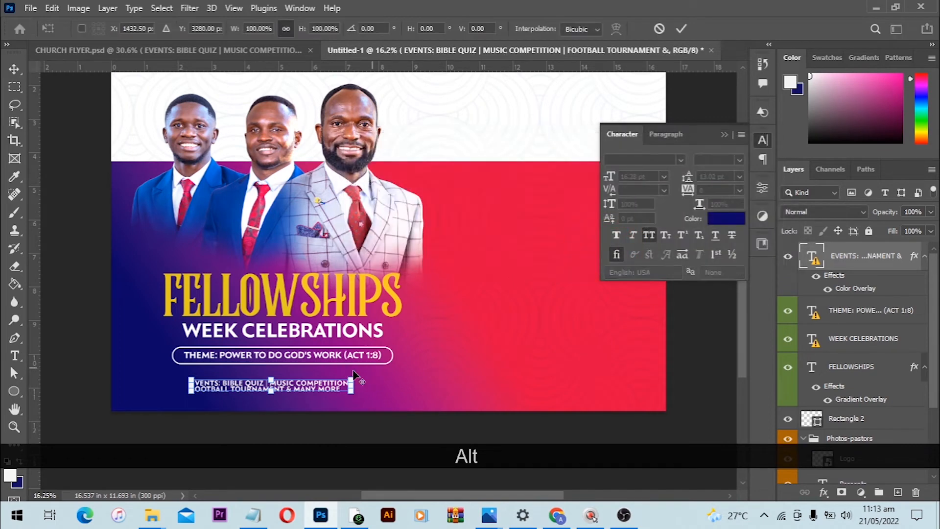
pyautogui.moveTo(349, 376); pyautogui.dragTo(361, 379)
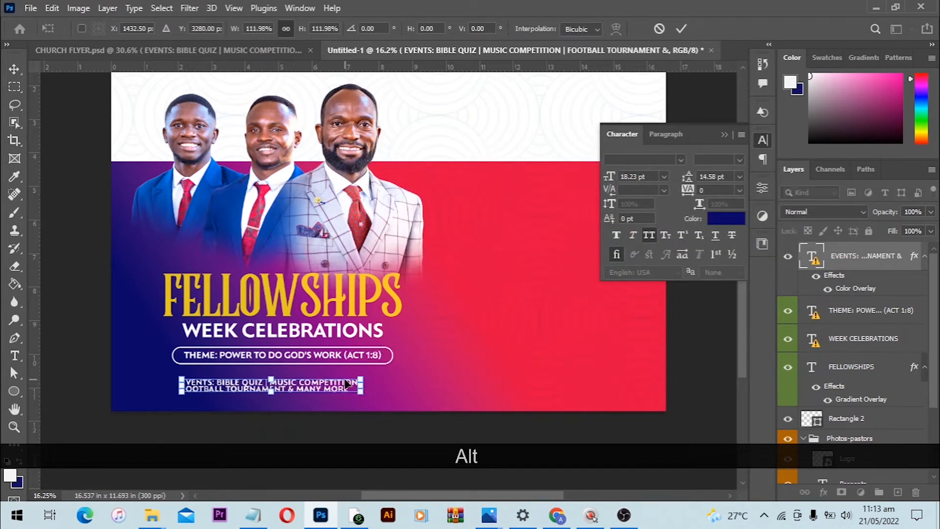
pyautogui.press('Return')
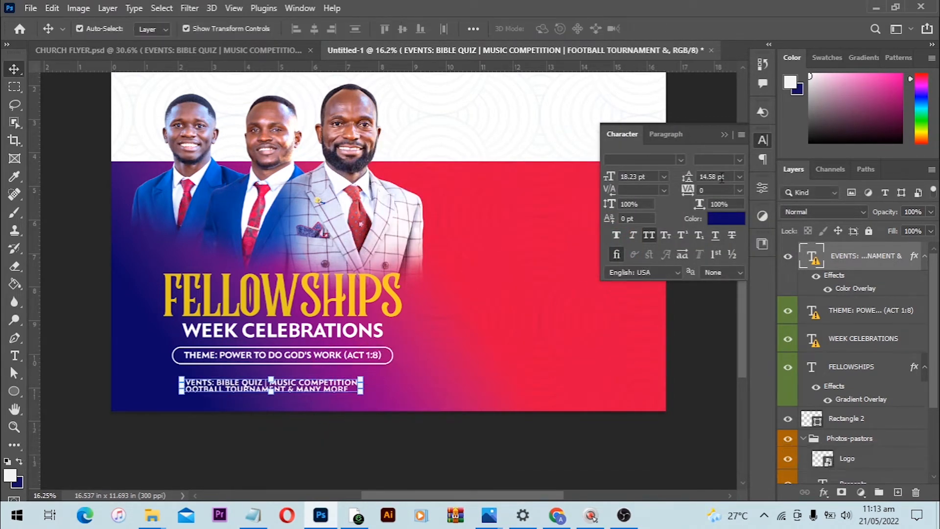
# Try to set the events text's leading to 17 pt, declining to replace the missing font, and deselect the text
pyautogui.click(719, 177)
pyautogui.write('17')
pyautogui.press('Return')
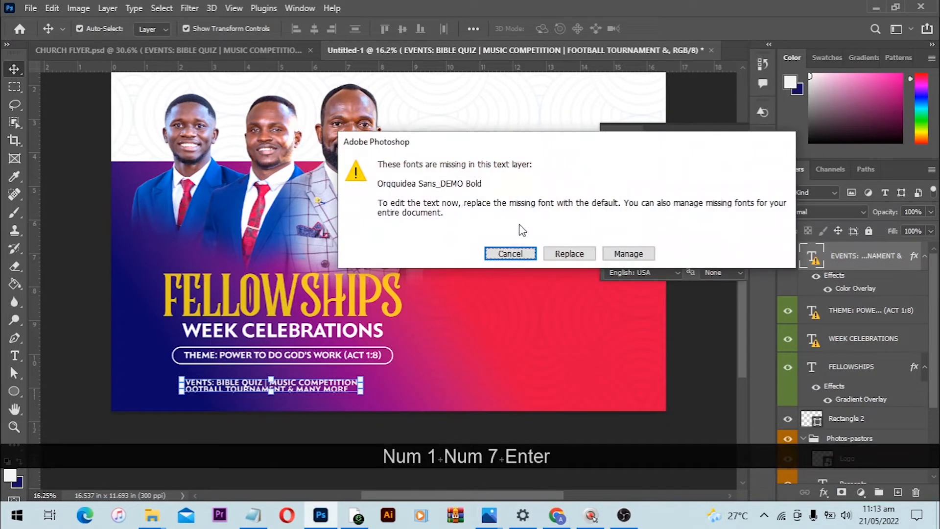
pyautogui.click(533, 260)
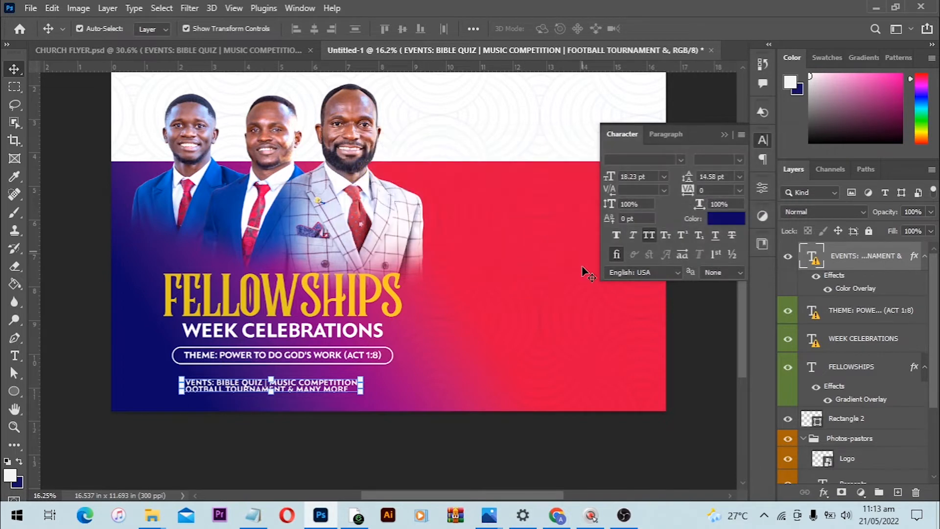
pyautogui.click(372, 387)
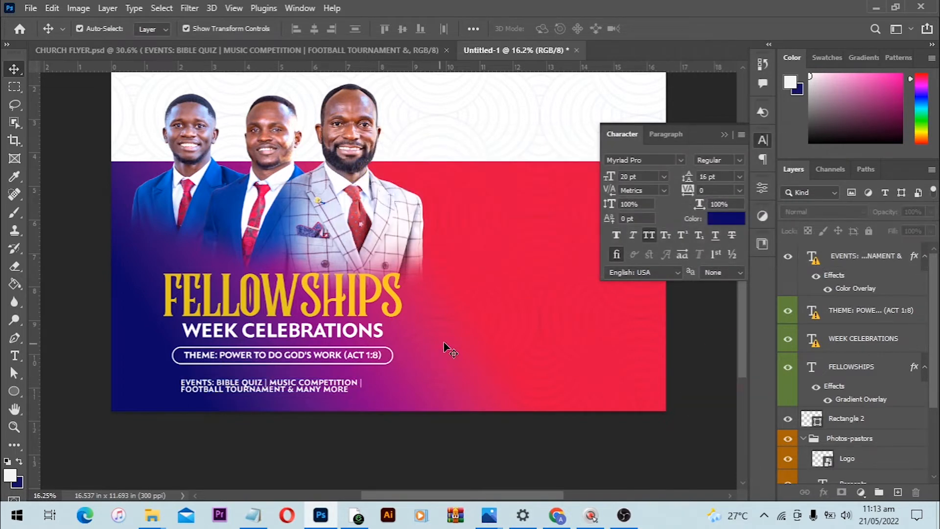
# Copy the 22nd–30th June 2022 date texts with their arrow and circle from CHURCH FLYER.psd onto the landscape flyer's upper-right white area
pyautogui.moveTo(478, 289); pyautogui.dragTo(417, 300)
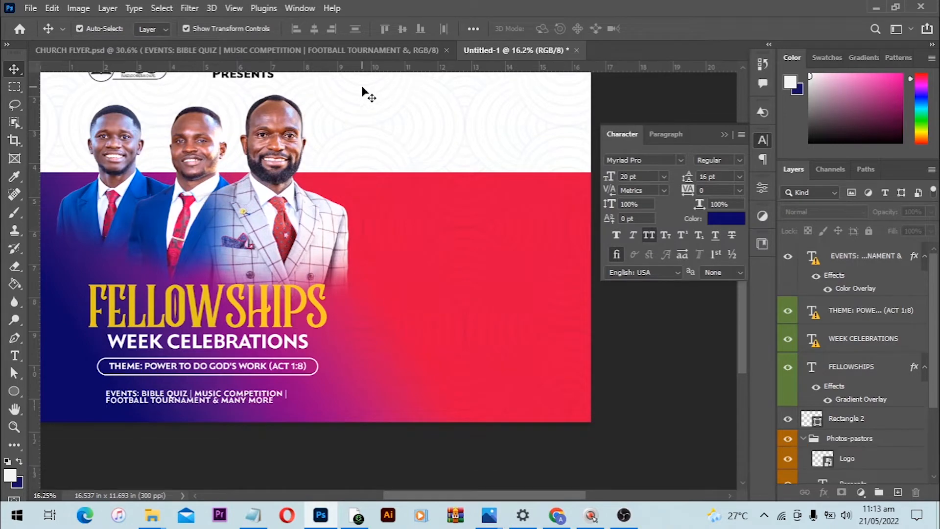
pyautogui.click(348, 48)
pyautogui.scroll(-1, 384, 279)
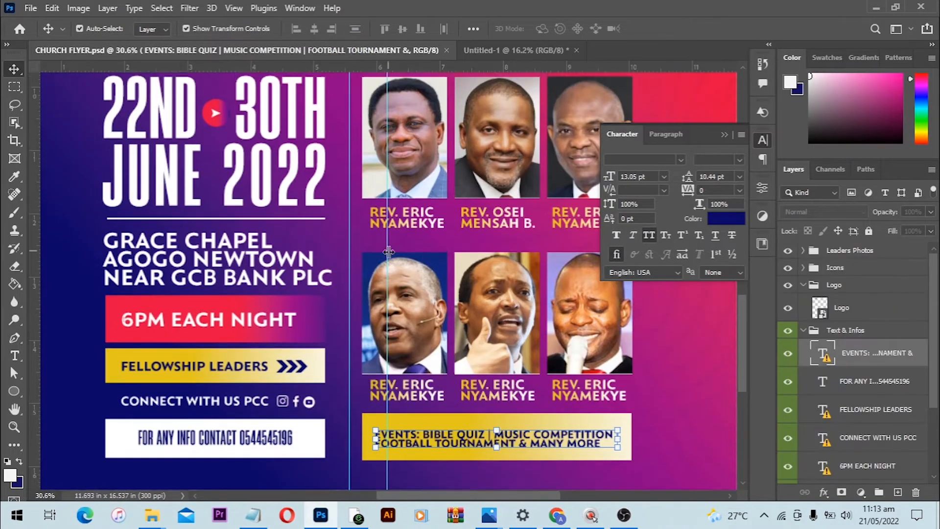
pyautogui.scroll(3, 383, 279)
pyautogui.scroll(-12, 846, 378)
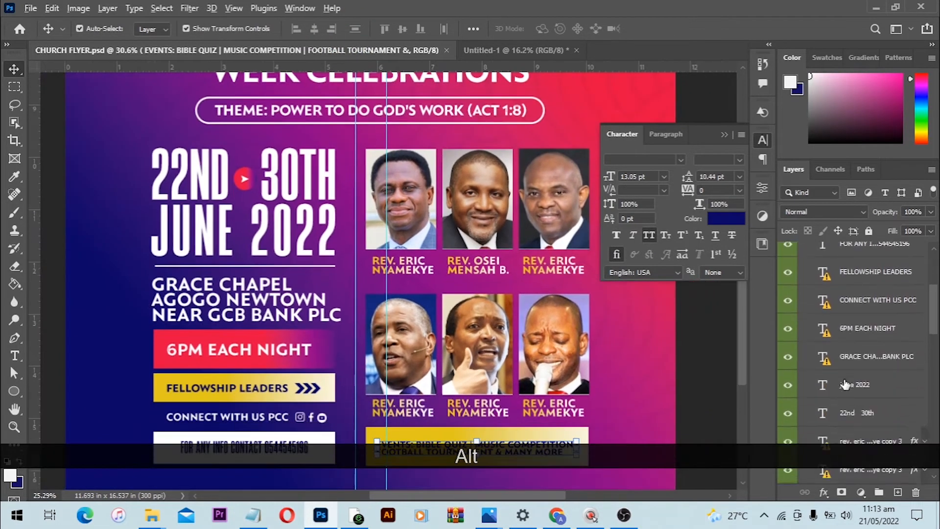
pyautogui.scroll(-4, 846, 377)
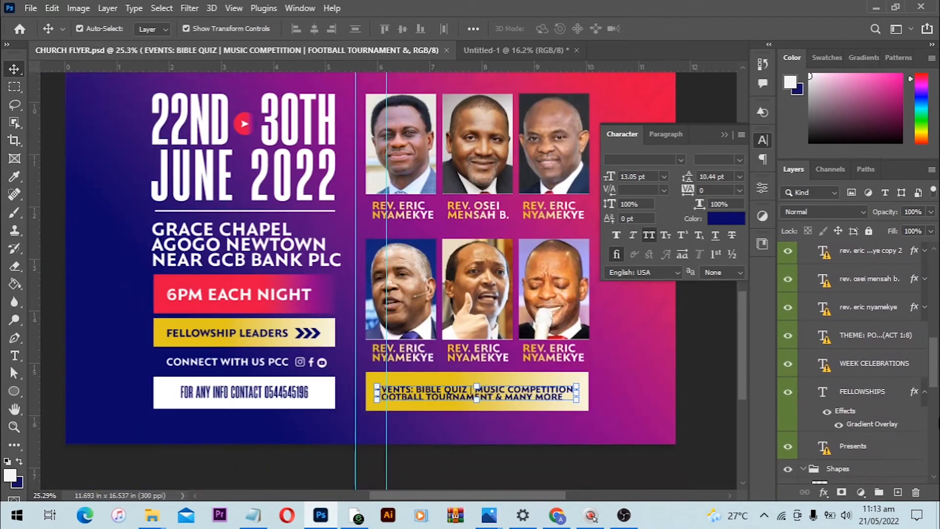
pyautogui.scroll(-6, 935, 389)
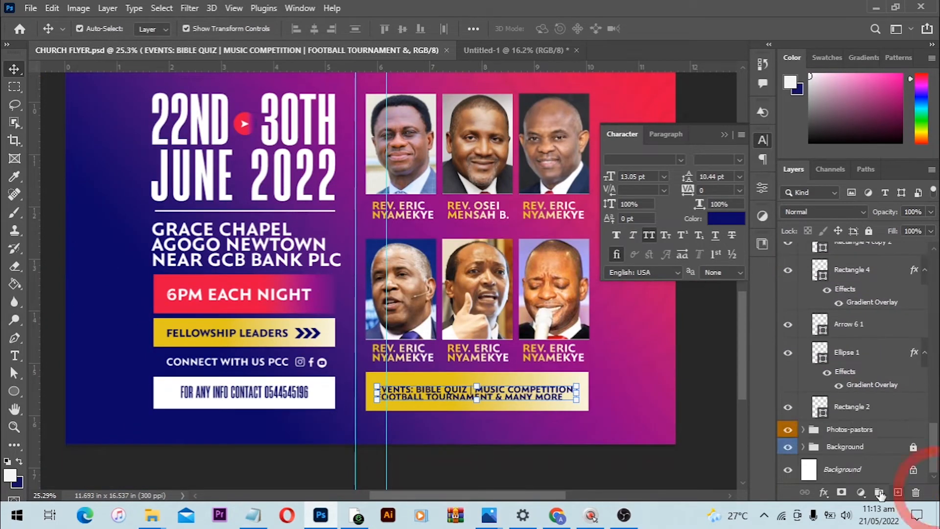
pyautogui.scroll(3, 105, 263)
pyautogui.scroll(-1, 230, 201)
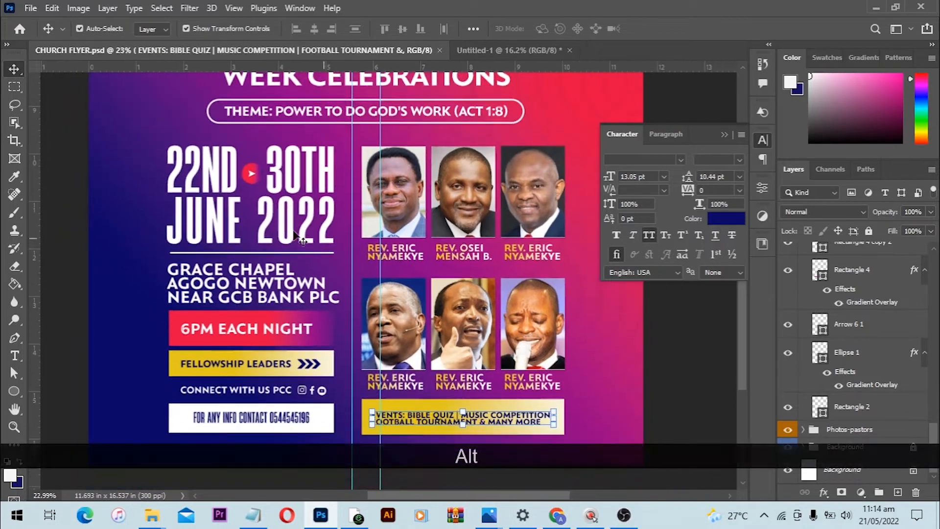
pyautogui.moveTo(167, 169); pyautogui.dragTo(320, 221)
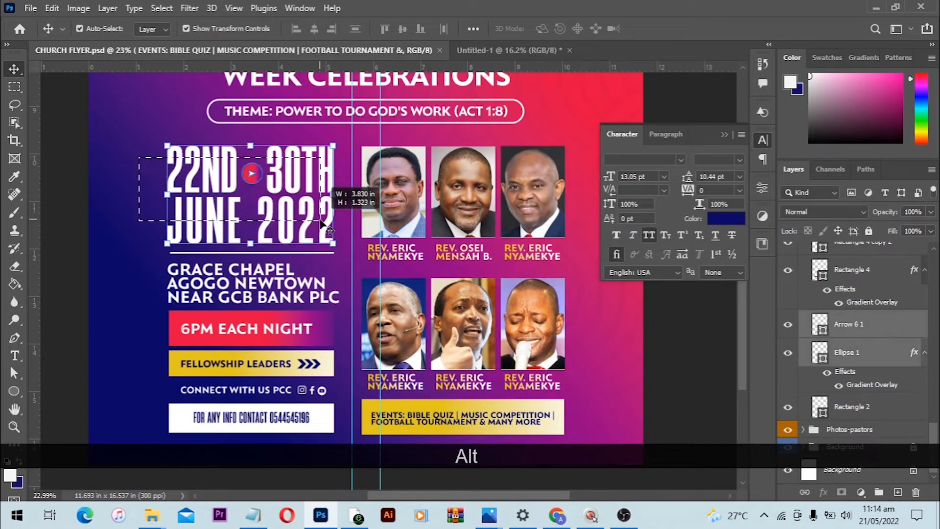
pyautogui.moveTo(264, 202); pyautogui.dragTo(500, 140)
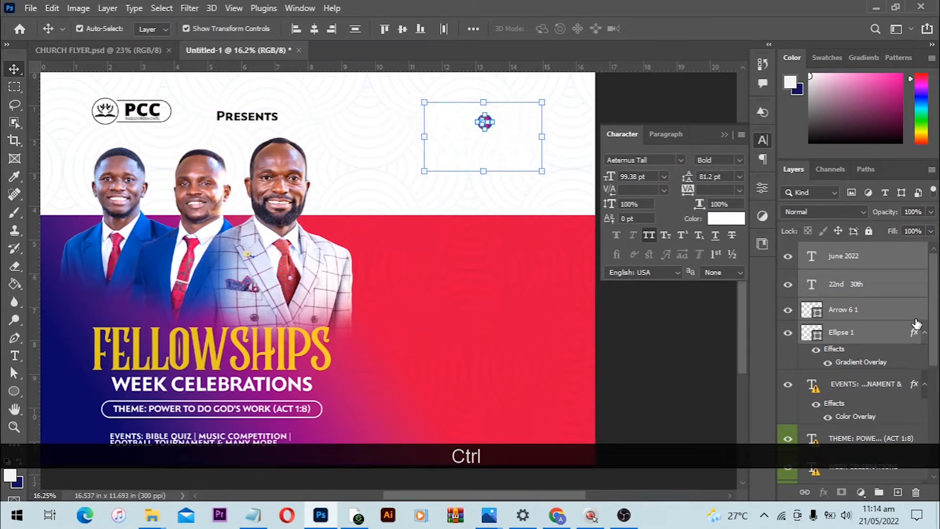
# Recolour the date texts dark purple (590e7d), sampled from the background beside the pastors
pyautogui.click(731, 223)
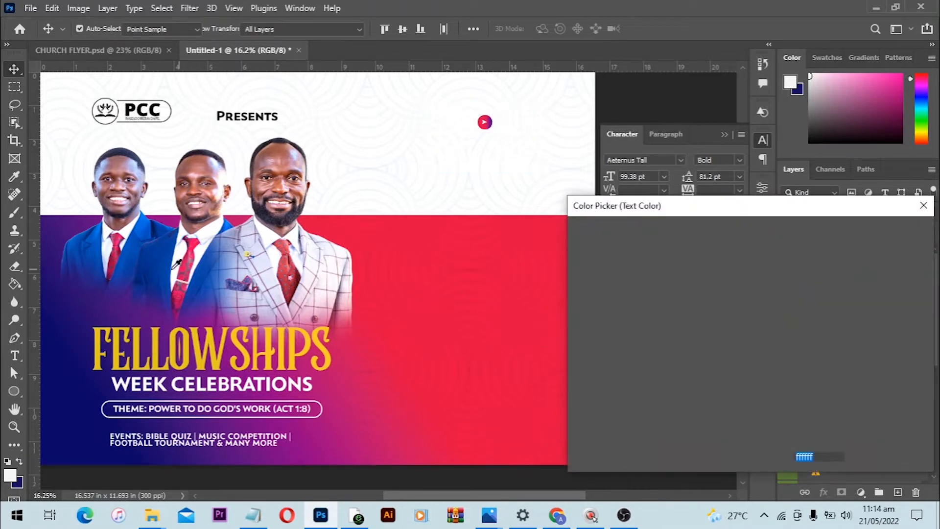
pyautogui.click(168, 218)
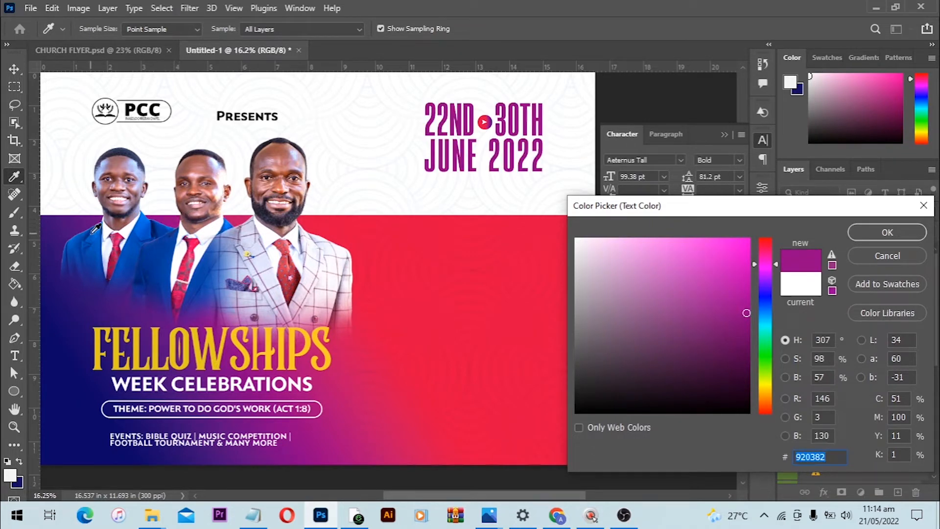
pyautogui.click(96, 219)
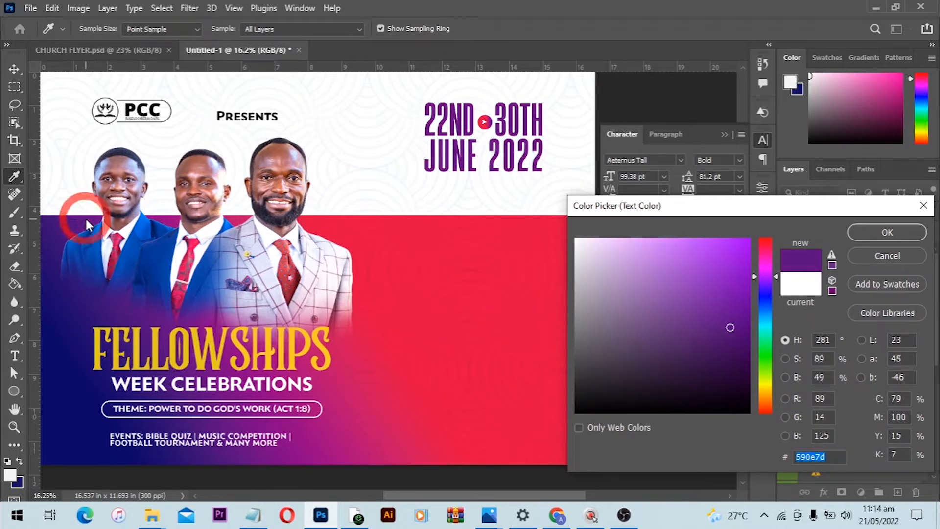
pyautogui.click(876, 231)
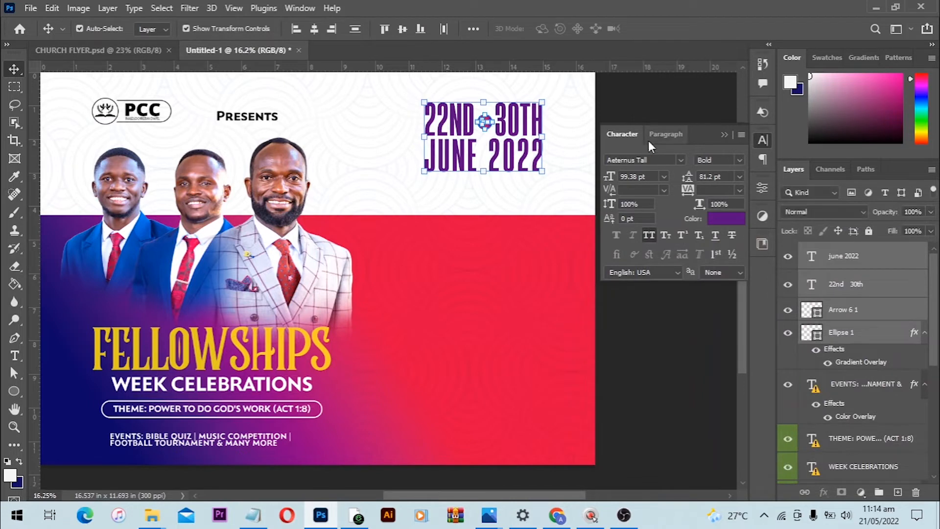
# Move the date texts with their arrow and circle slightly up and to the left within the white area
pyautogui.press('alt')
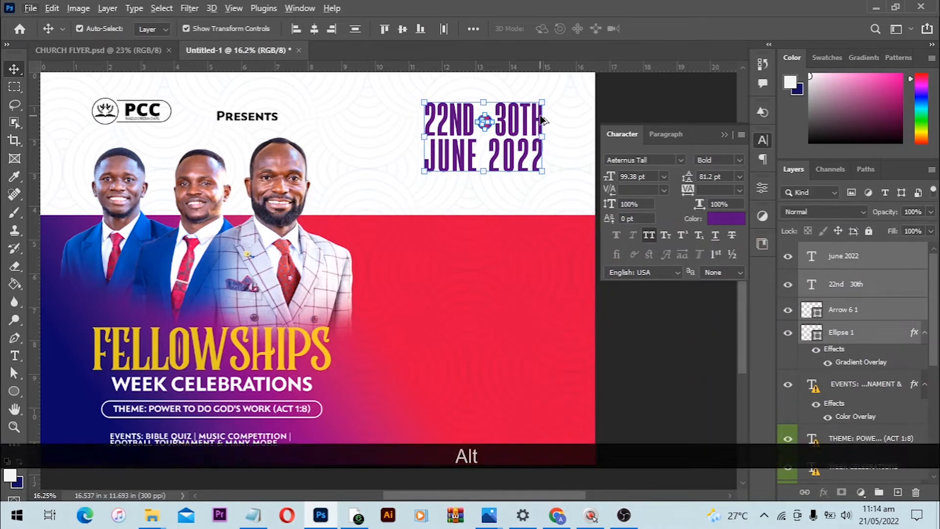
pyautogui.press('ctrl')
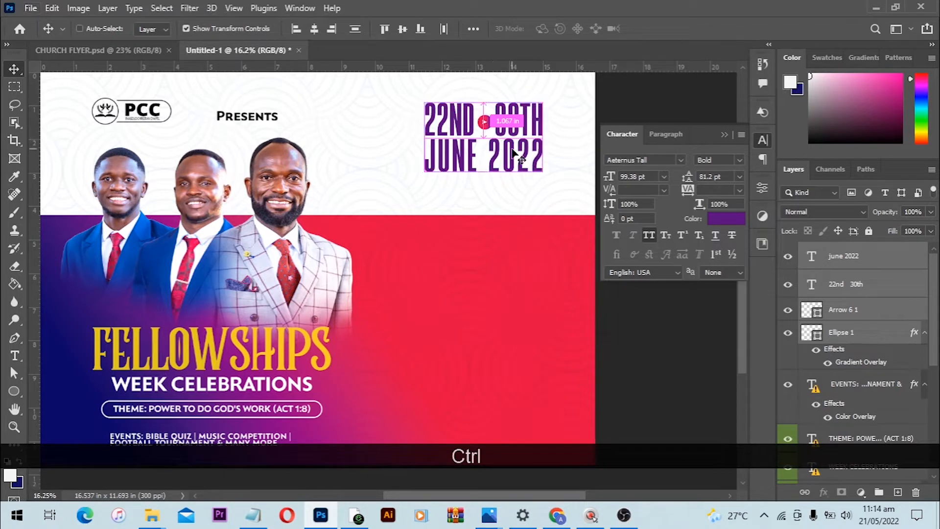
pyautogui.moveTo(515, 156); pyautogui.dragTo(500, 150)
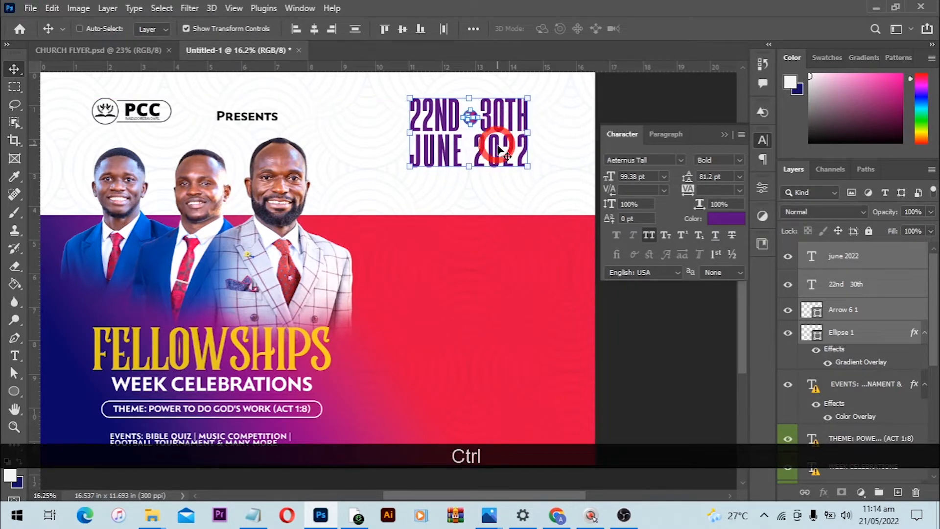
# Copy the Grace Chapel Agogo Newtown venue text from CHURCH FLYER.psd into the landscape document, placing it beneath the date
pyautogui.click(116, 51)
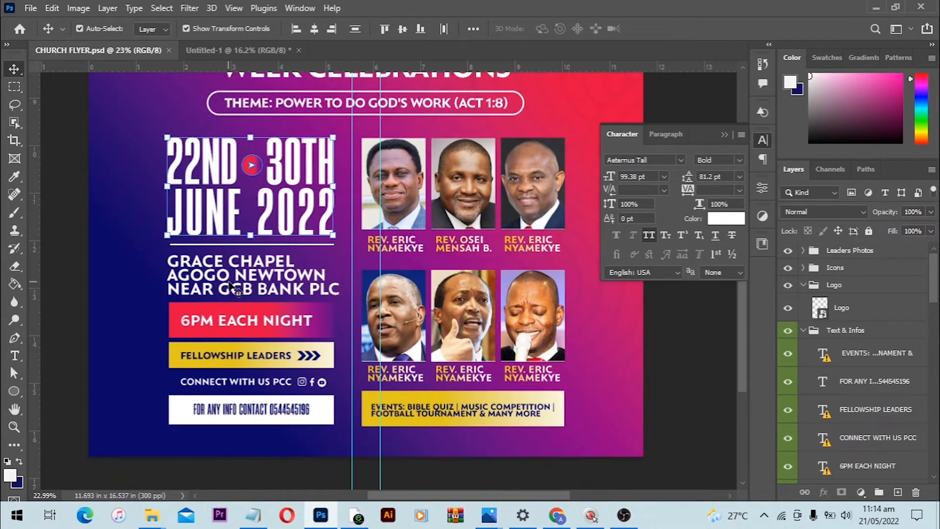
pyautogui.click(229, 280)
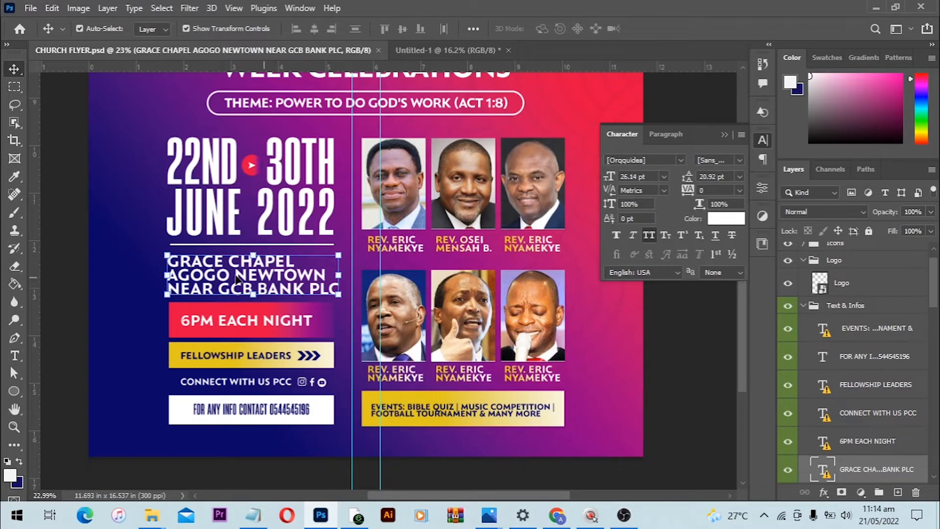
pyautogui.moveTo(236, 280); pyautogui.dragTo(446, 189)
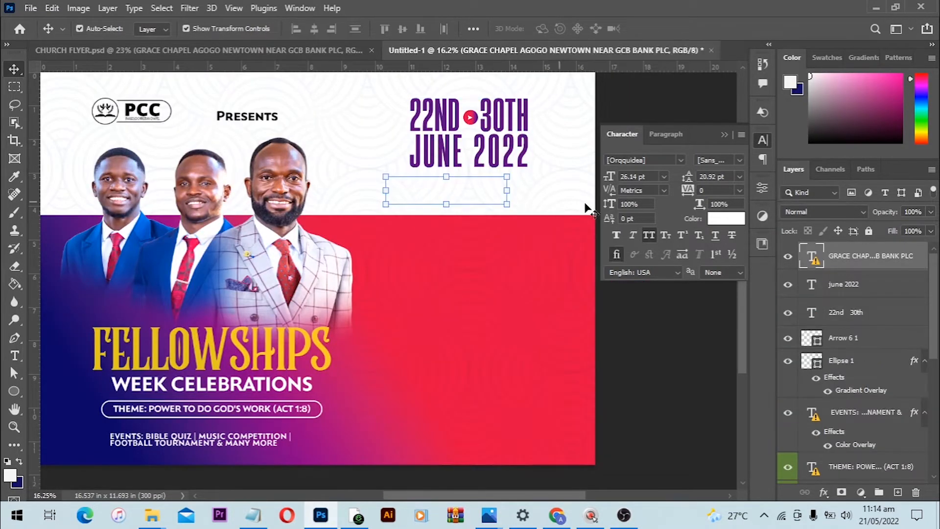
# Apply a Color Overlay to the Grace Chapel venue text in dark purple (590e7d), sampled from the date text
pyautogui.click(726, 217)
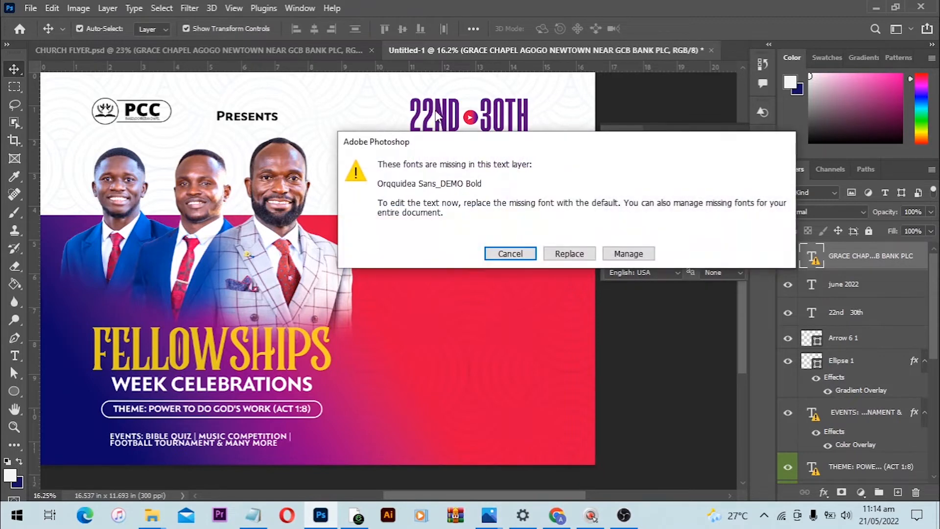
pyautogui.click(510, 254)
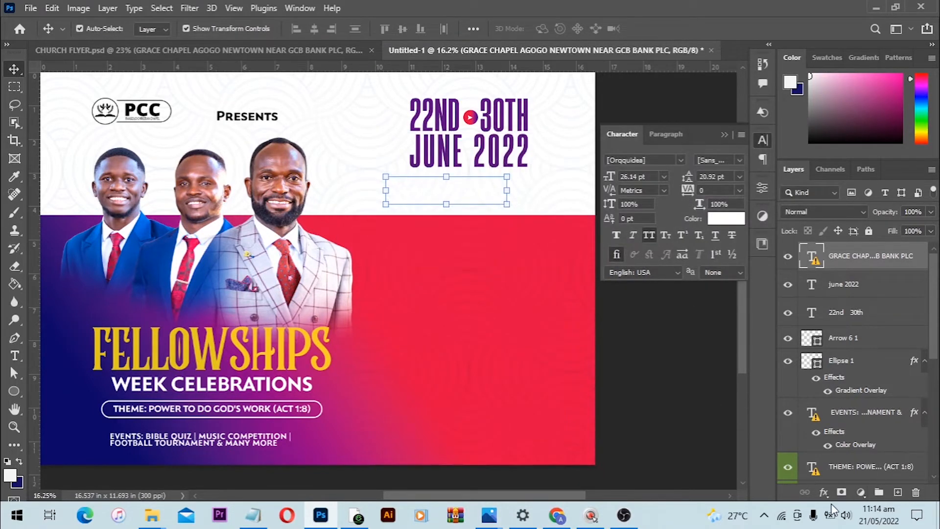
pyautogui.click(825, 491)
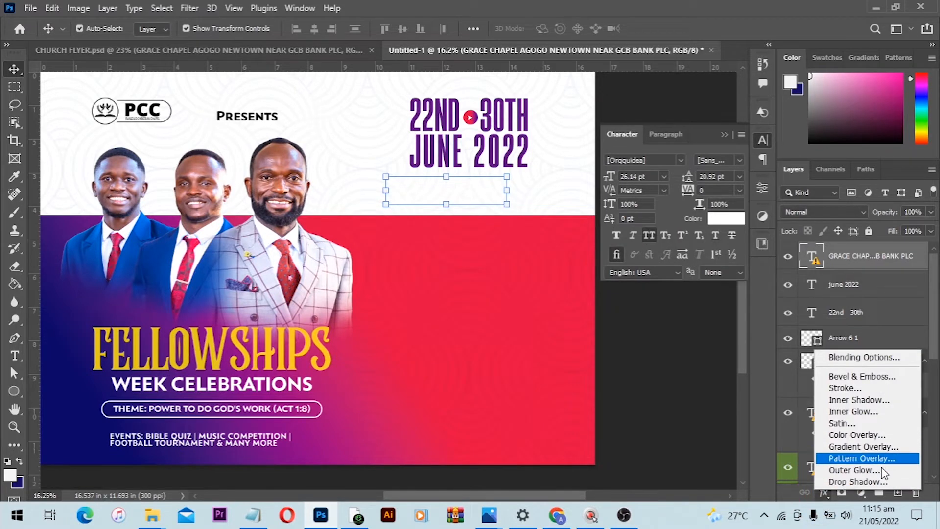
pyautogui.click(870, 435)
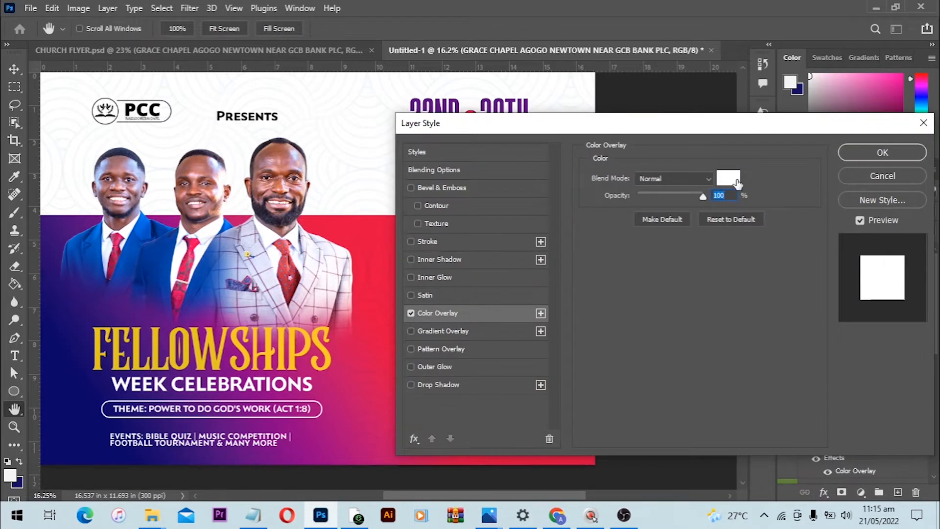
pyautogui.click(734, 181)
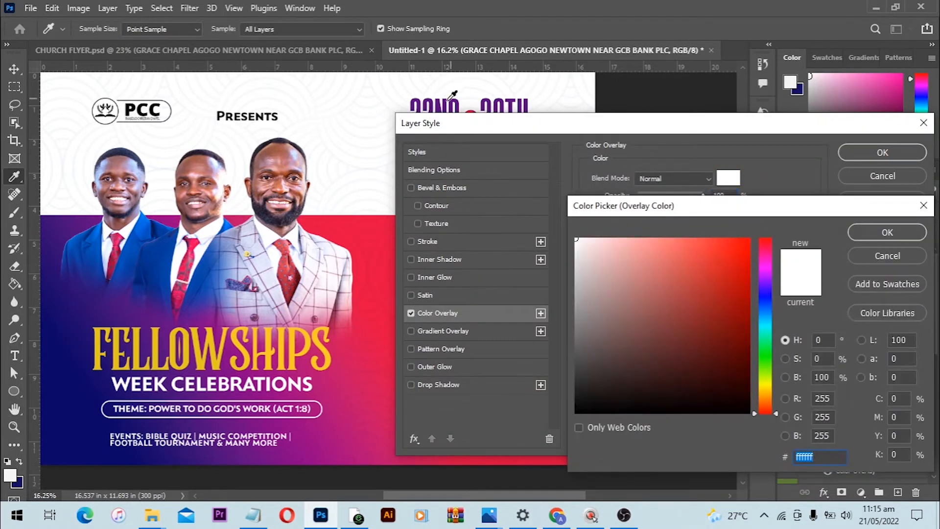
pyautogui.click(448, 100)
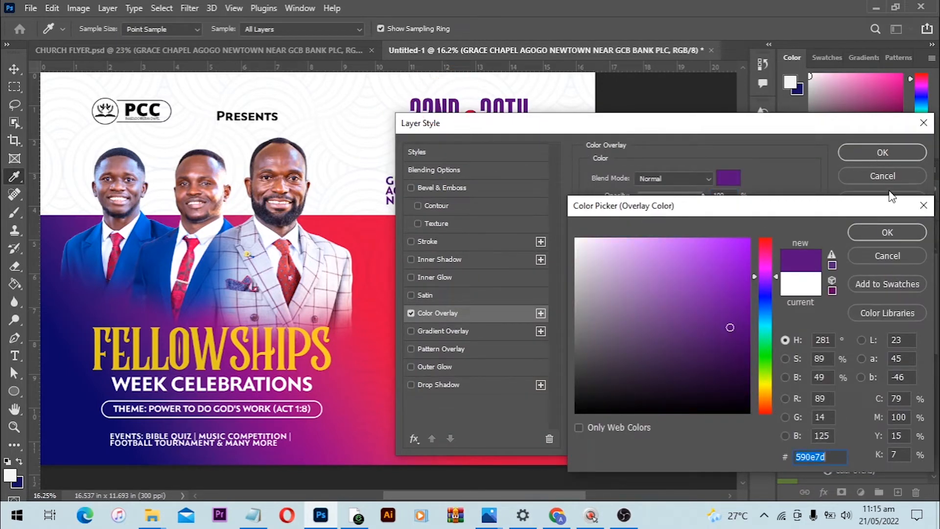
pyautogui.click(876, 232)
pyautogui.click(870, 155)
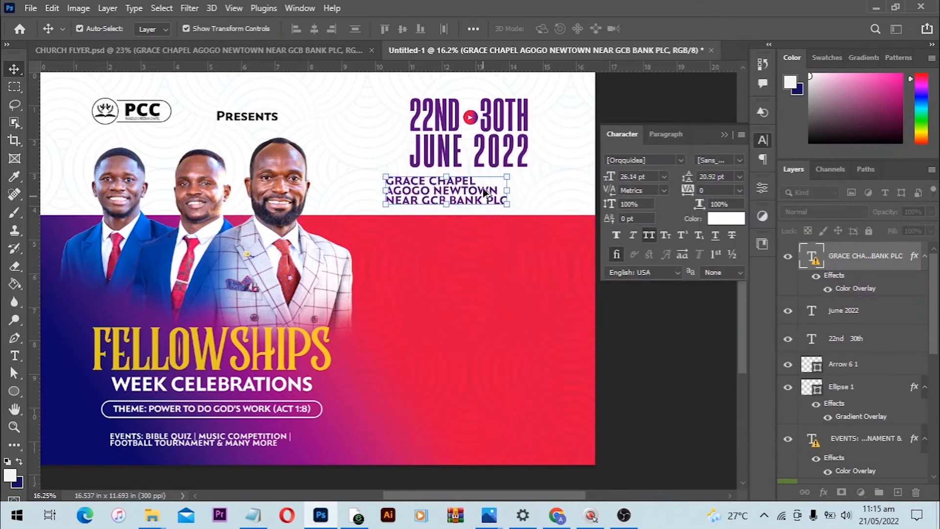
# Draw a thin horizontal rectangle about 4.67 in wide and 0.04 in high between June 2022 and the venue text, filled dark purple
pyautogui.keyDown('alt'); pyautogui.scroll(3, 483, 188); pyautogui.keyUp('alt')
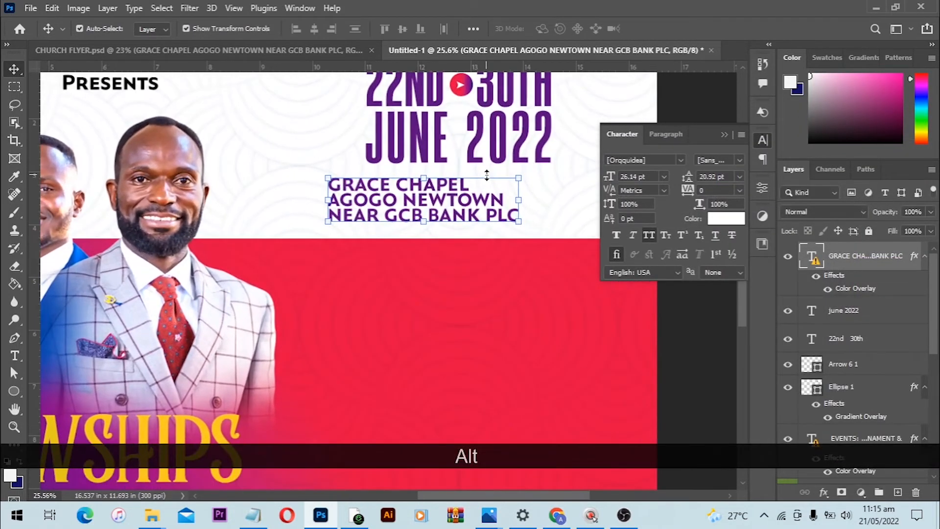
pyautogui.keyDown('alt'); pyautogui.scroll(2, 502, 174); pyautogui.keyUp('alt')
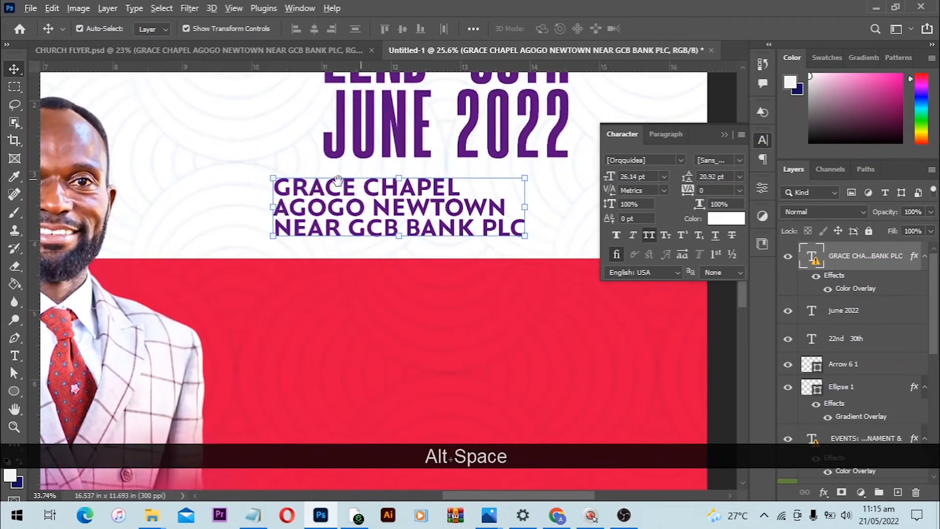
pyautogui.moveTo(511, 143); pyautogui.dragTo(328, 182)
pyautogui.moveTo(420, 152); pyautogui.dragTo(436, 200)
pyautogui.moveTo(215, 289); pyautogui.dragTo(267, 290)
pyautogui.rightClick(21, 383)
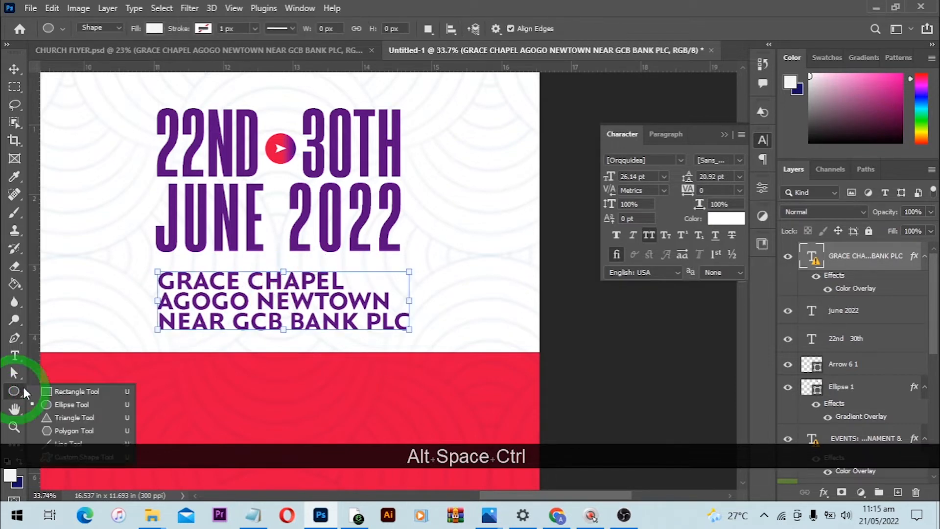
pyautogui.click(54, 394)
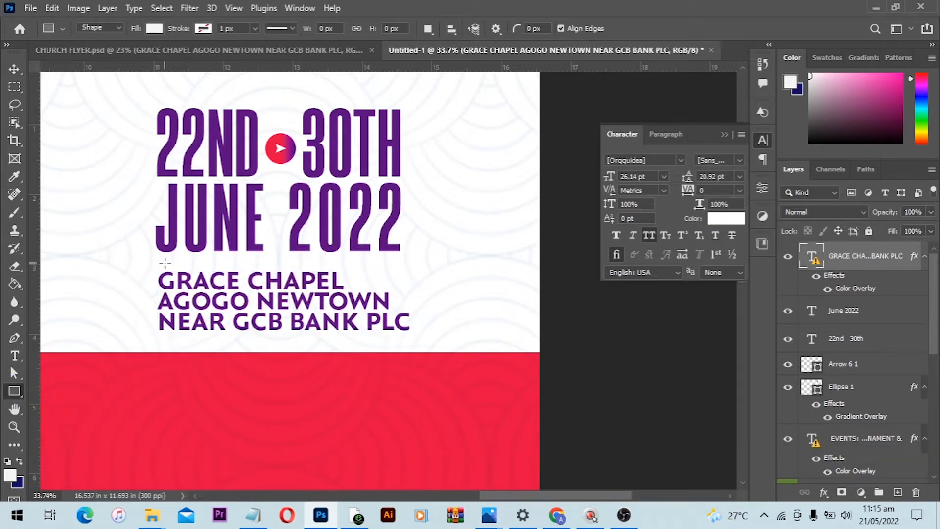
pyautogui.moveTo(157, 261); pyautogui.dragTo(474, 265)
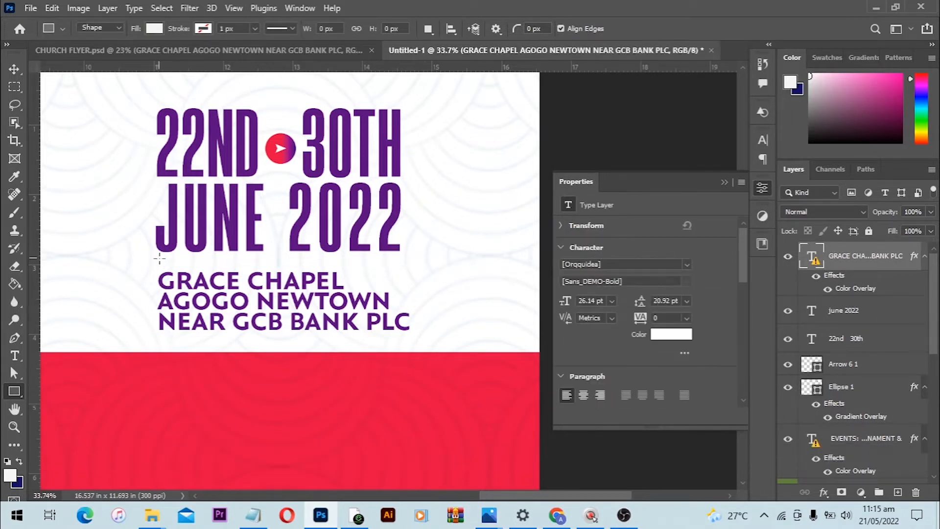
pyautogui.moveTo(158, 258); pyautogui.dragTo(482, 260)
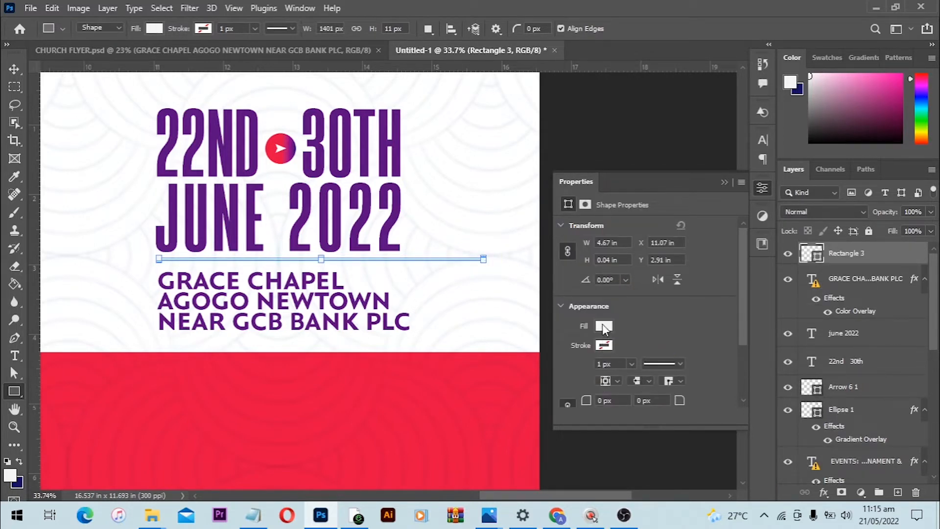
pyautogui.click(602, 324)
pyautogui.click(570, 322)
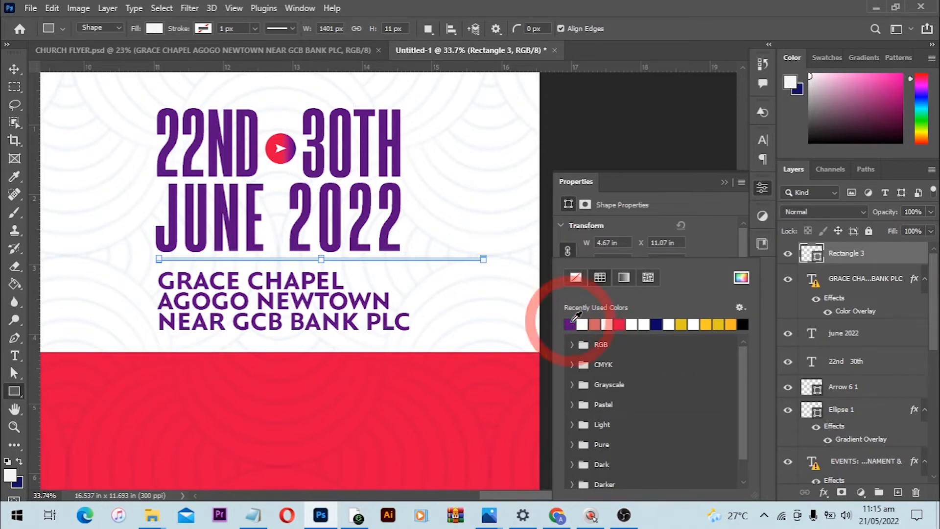
# Move the date texts with their circle and arrow, the purple line and the venue text together slightly to the left
pyautogui.click(16, 71)
pyautogui.scroll(-2, 392, 270)
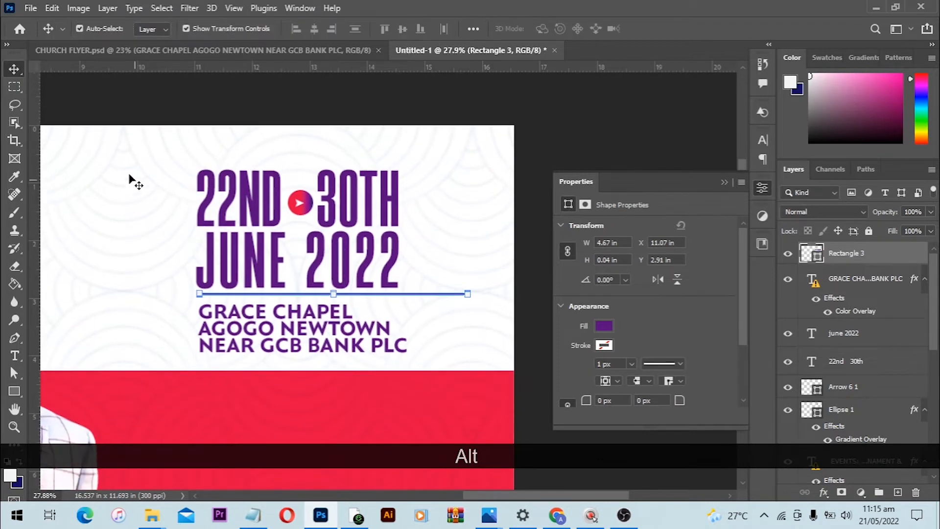
pyautogui.moveTo(126, 169); pyautogui.dragTo(390, 357)
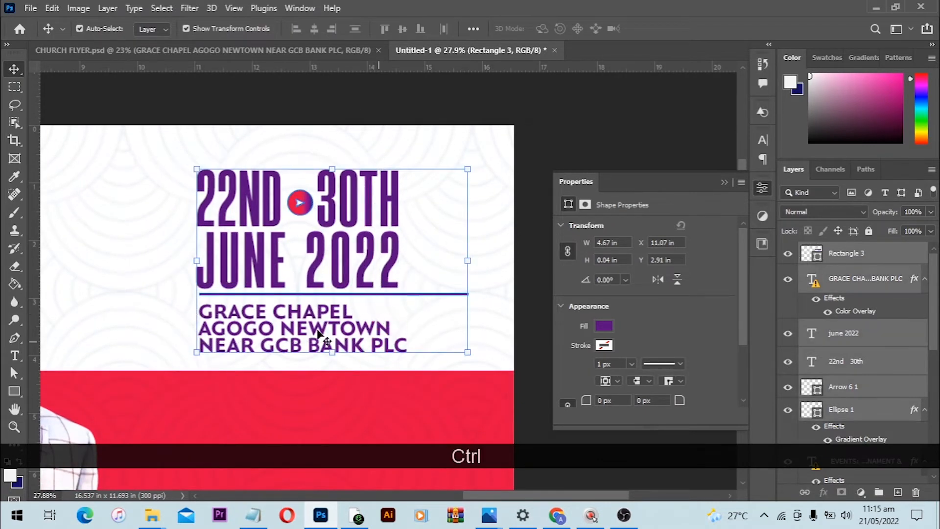
pyautogui.moveTo(317, 335); pyautogui.dragTo(316, 335)
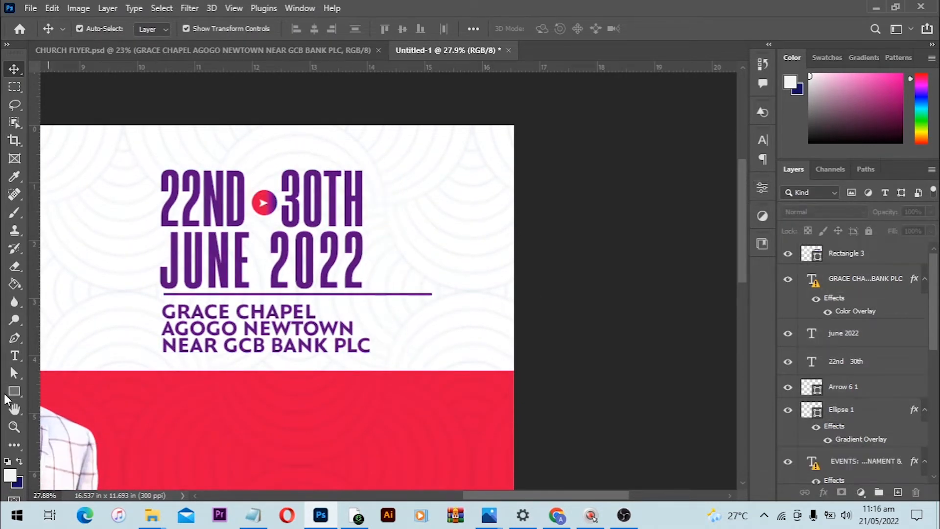
# Draw a rectangle about 1.21 in wide and 0.88 in high to the right of the venue text, under the purple line
pyautogui.click(14, 392)
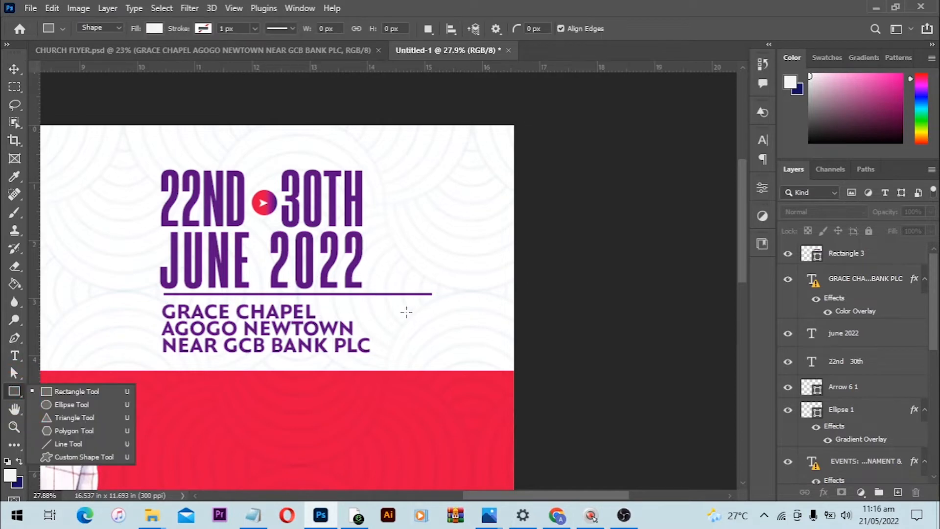
pyautogui.moveTo(393, 307); pyautogui.dragTo(462, 357)
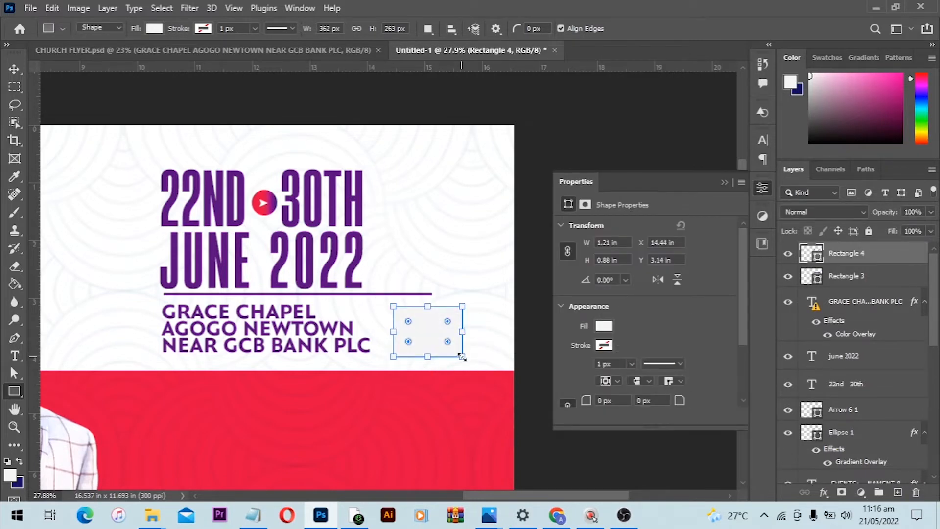
# Copy the layer style of the gold Fellowship Leaders bar in CHURCH FLYER.psd onto the new rectangle beside the venue text
pyautogui.click(271, 54)
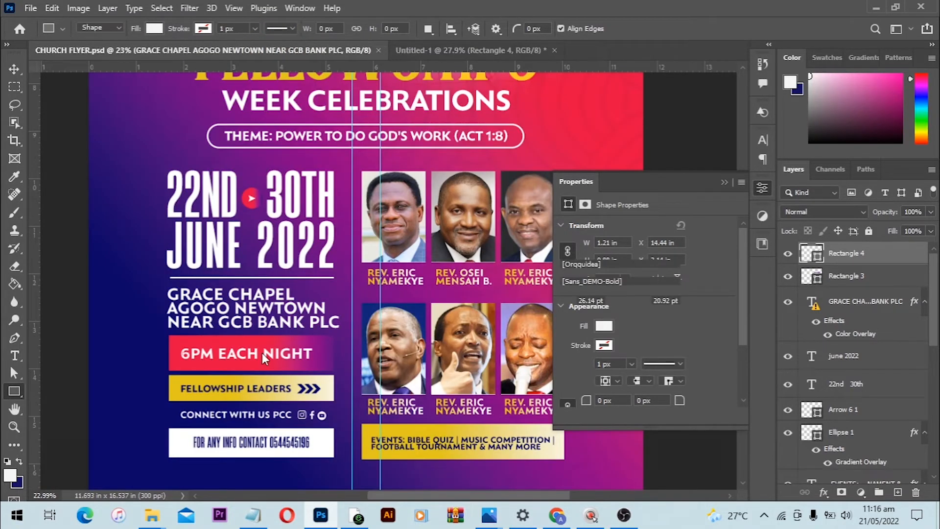
pyautogui.scroll(-2, 263, 352)
pyautogui.press('v')
pyautogui.click(323, 356)
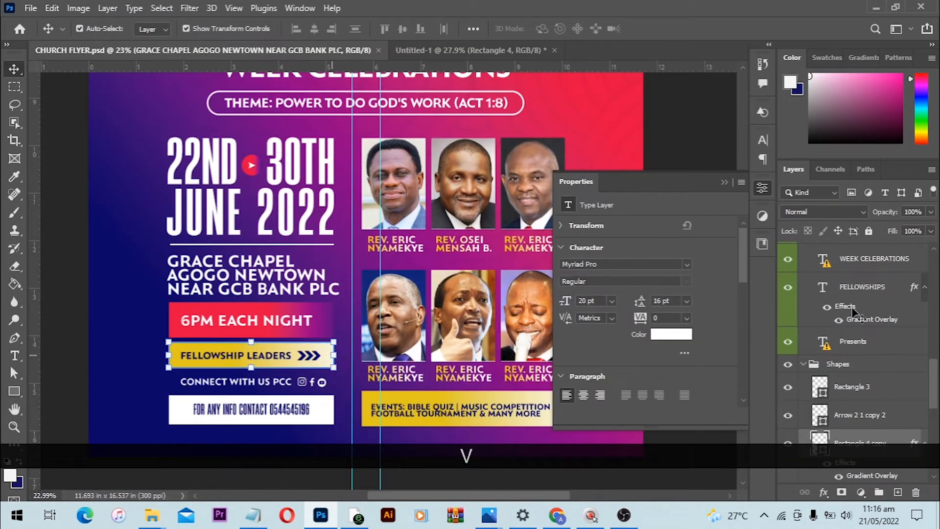
pyautogui.rightClick(873, 411)
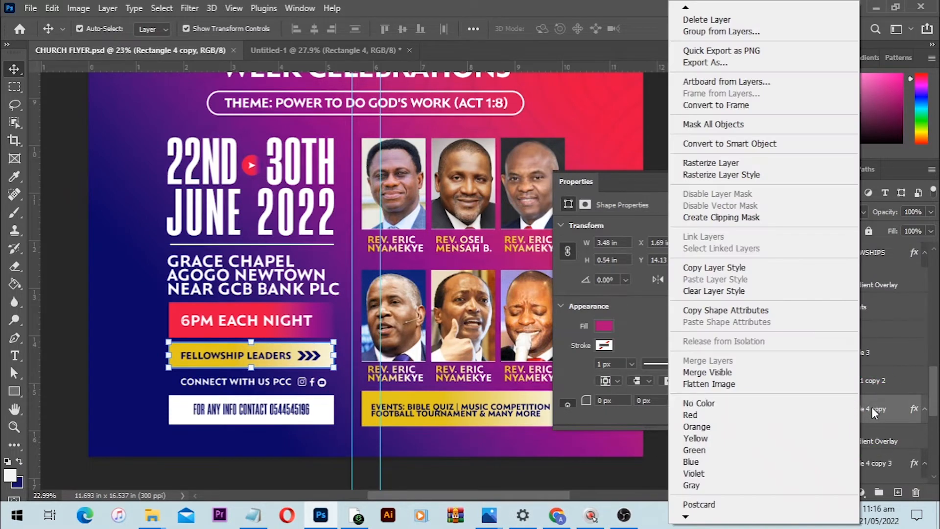
pyautogui.click(720, 267)
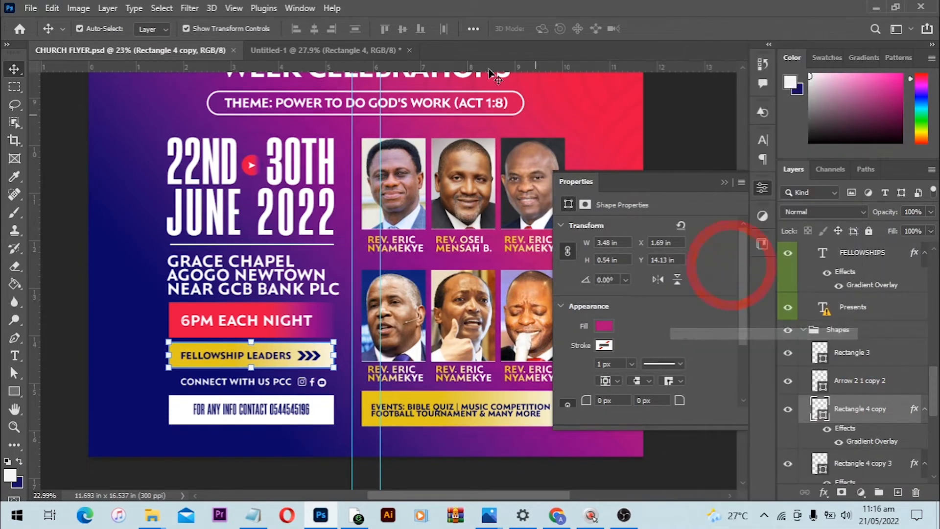
pyautogui.click(323, 50)
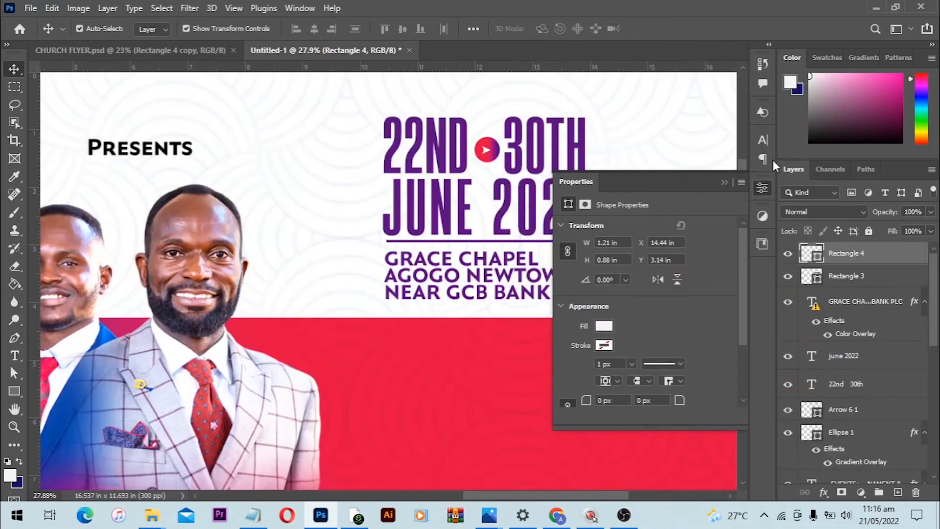
pyautogui.click(724, 183)
pyautogui.rightClick(895, 260)
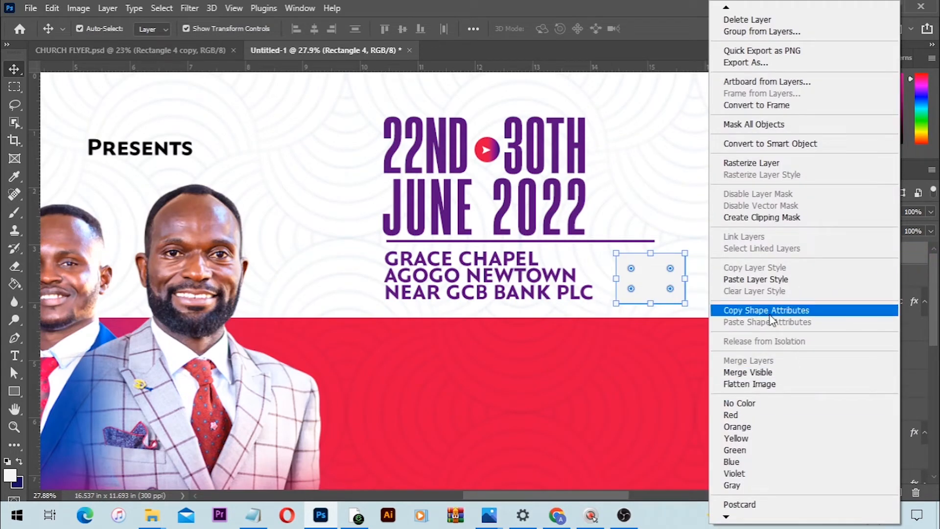
pyautogui.click(774, 278)
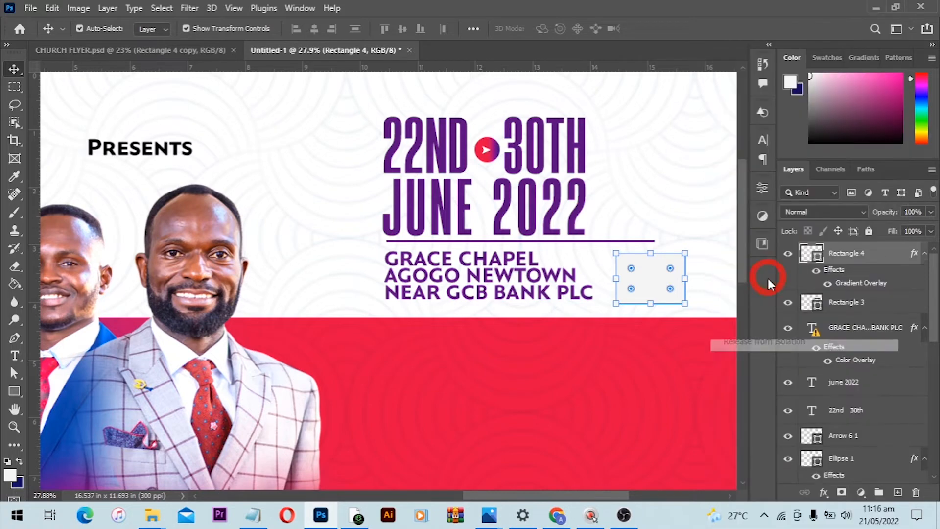
# Open the Gradient Overlay settings of the gold rectangle beside the venue text
pyautogui.scroll(3, 707, 263)
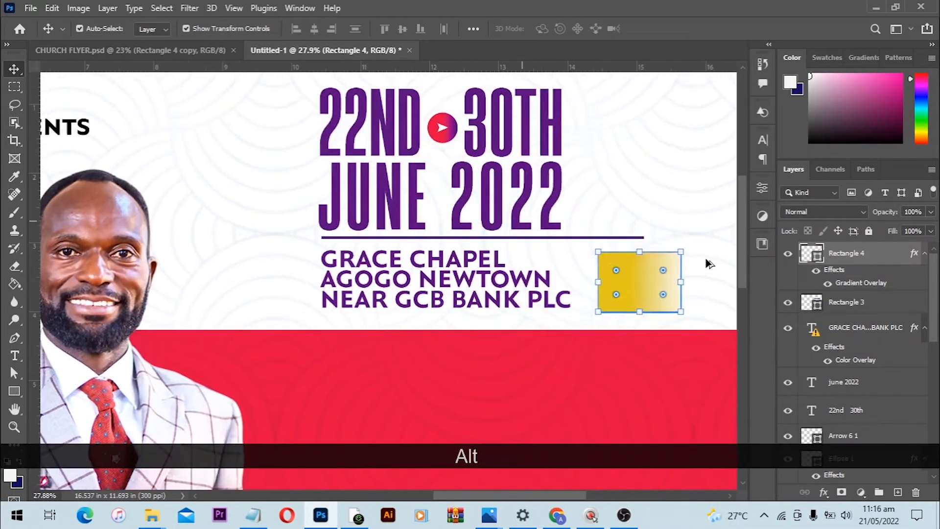
pyautogui.moveTo(678, 283); pyautogui.dragTo(597, 260)
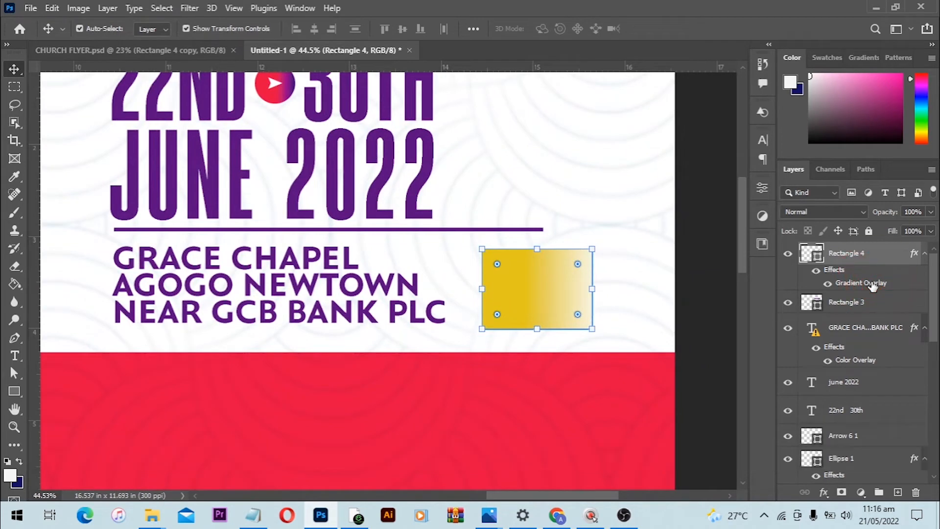
pyautogui.doubleClick(861, 283)
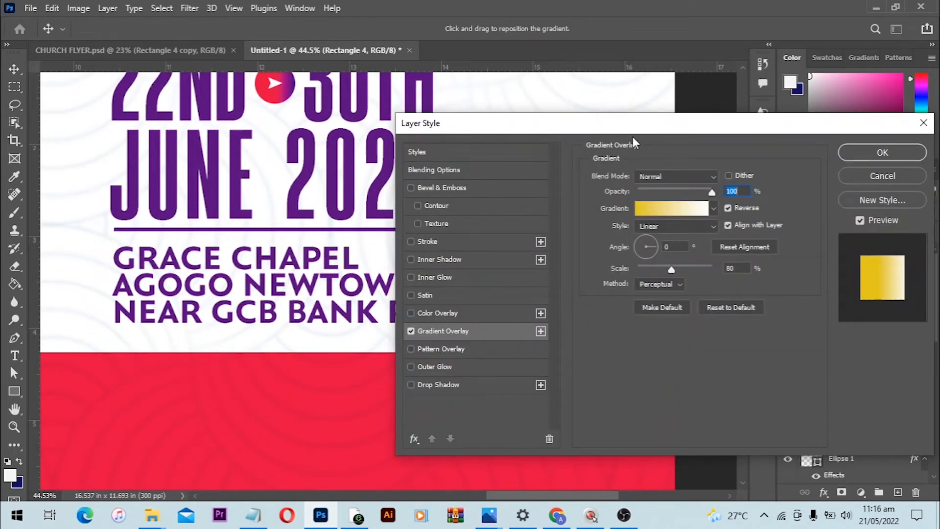
# Reposition the yellow-to-white gradient overlay within the small rectangle beside the venue text
pyautogui.moveTo(633, 126); pyautogui.dragTo(933, 155)
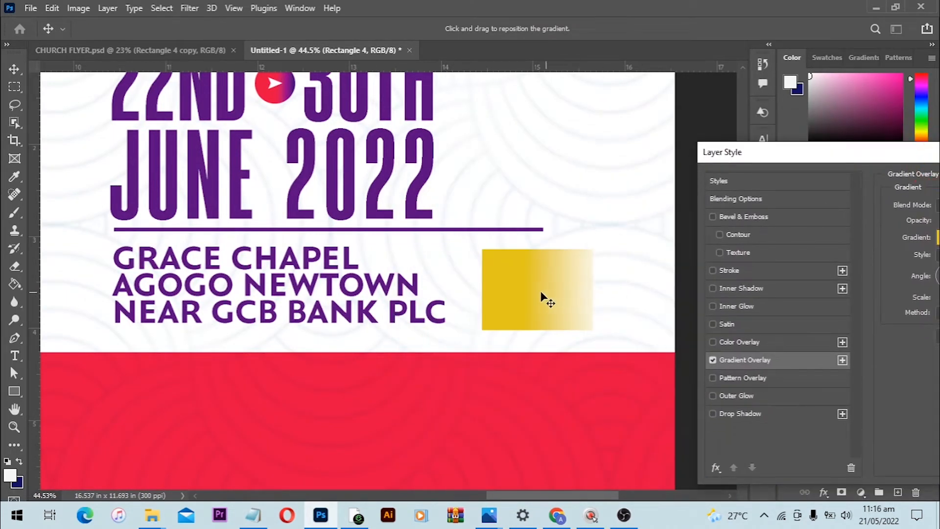
pyautogui.moveTo(541, 295); pyautogui.dragTo(561, 296)
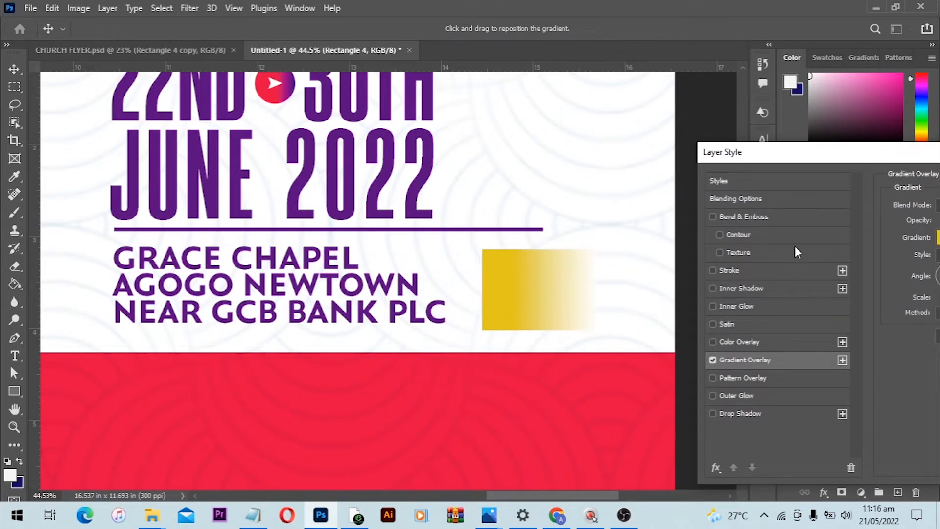
pyautogui.click(556, 292)
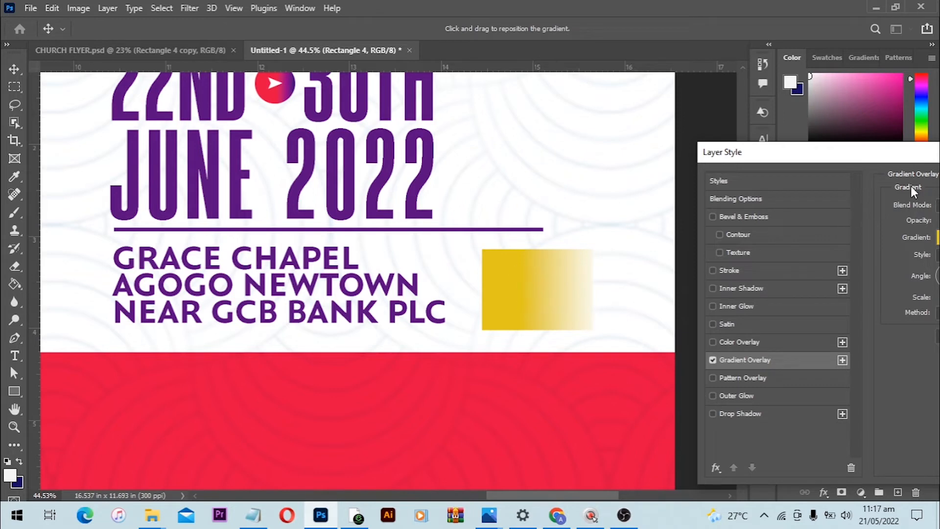
# Change the gradient overlay's yellow stop to the lighter yellow ffeb67 and apply the layer style
pyautogui.moveTo(877, 157); pyautogui.dragTo(813, 152)
pyautogui.click(903, 247)
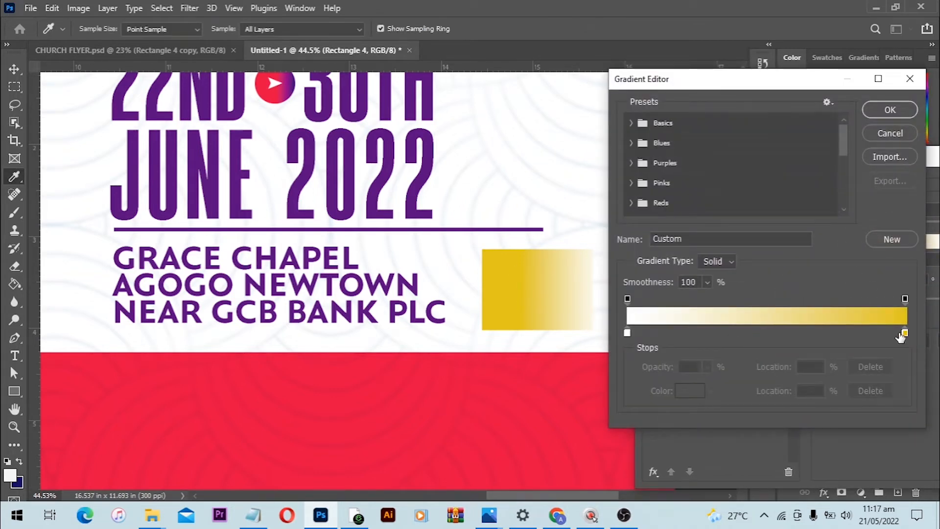
pyautogui.click(904, 333)
pyautogui.doubleClick(905, 333)
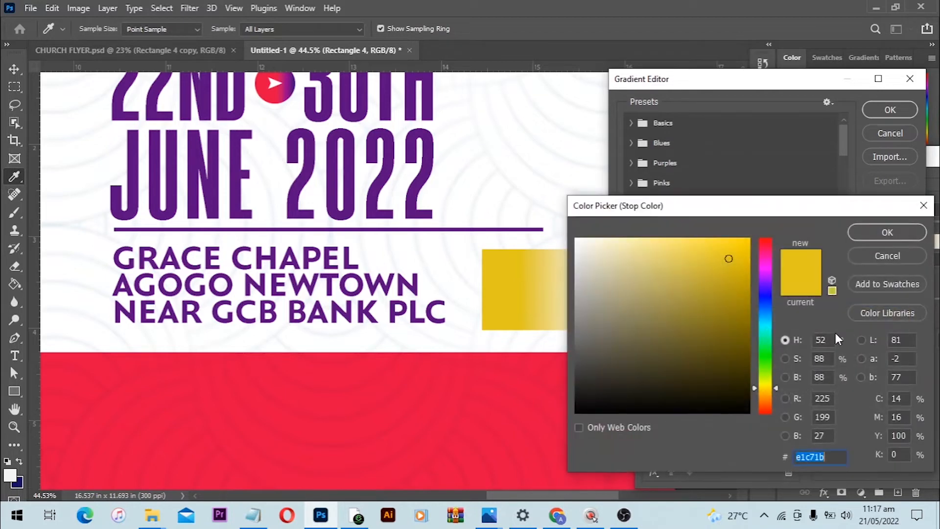
pyautogui.click(695, 238)
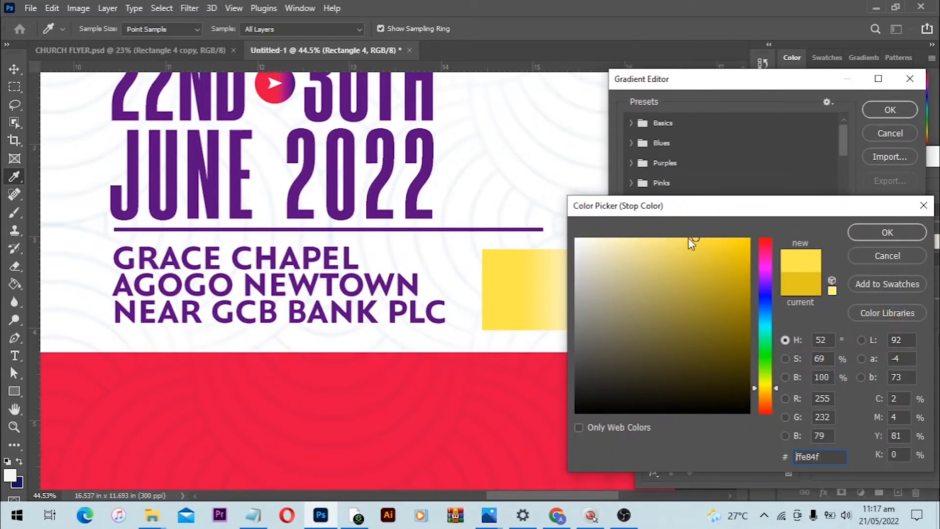
pyautogui.moveTo(686, 237); pyautogui.dragTo(679, 239)
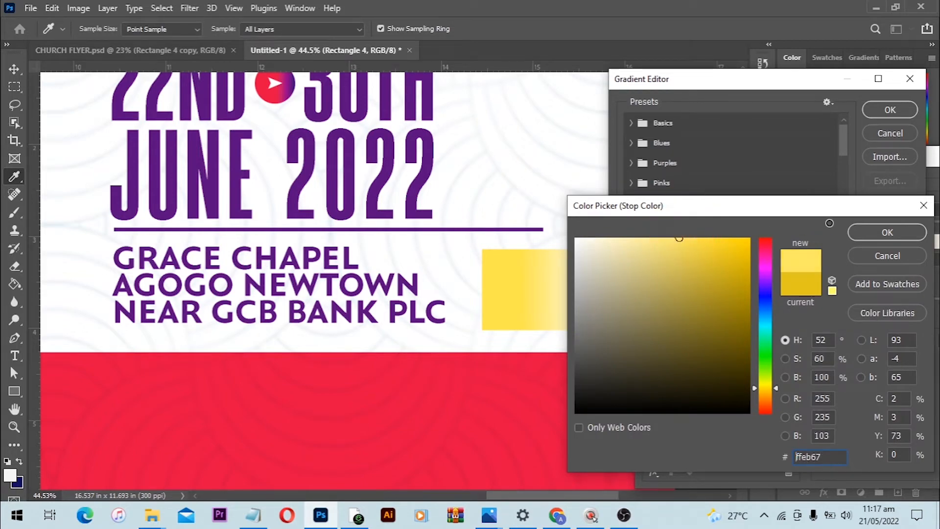
pyautogui.click(876, 230)
pyautogui.click(881, 110)
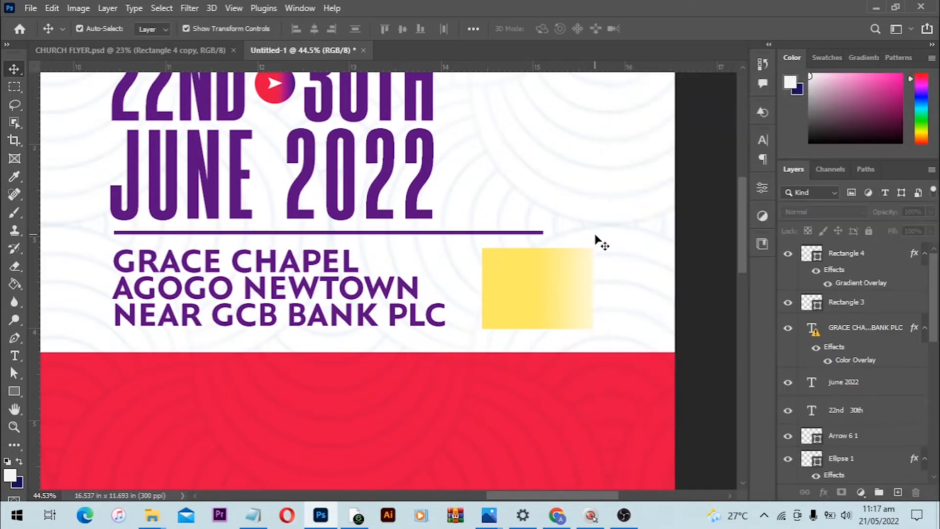
# Add the text "6PM" on the yellow gradient rectangle
pyautogui.scroll(1, 593, 253)
pyautogui.press('t')
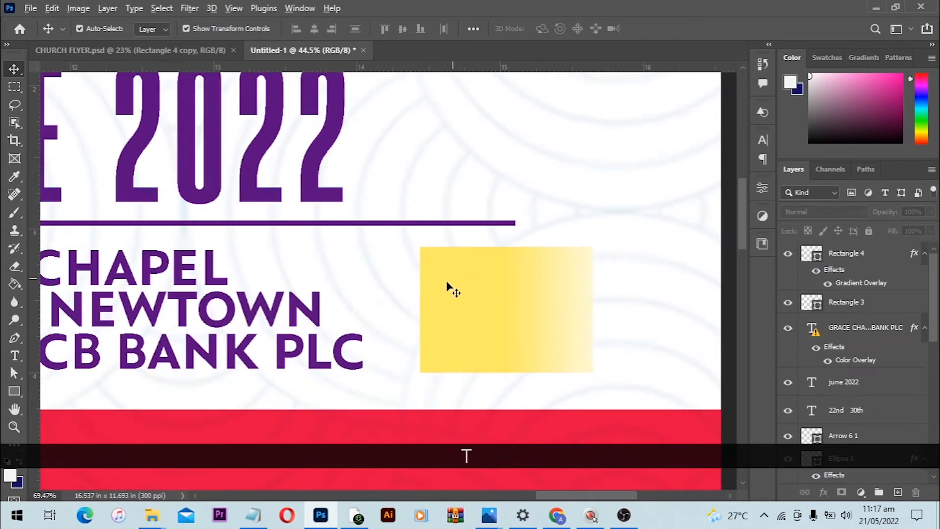
pyautogui.click(456, 285)
pyautogui.write('6')
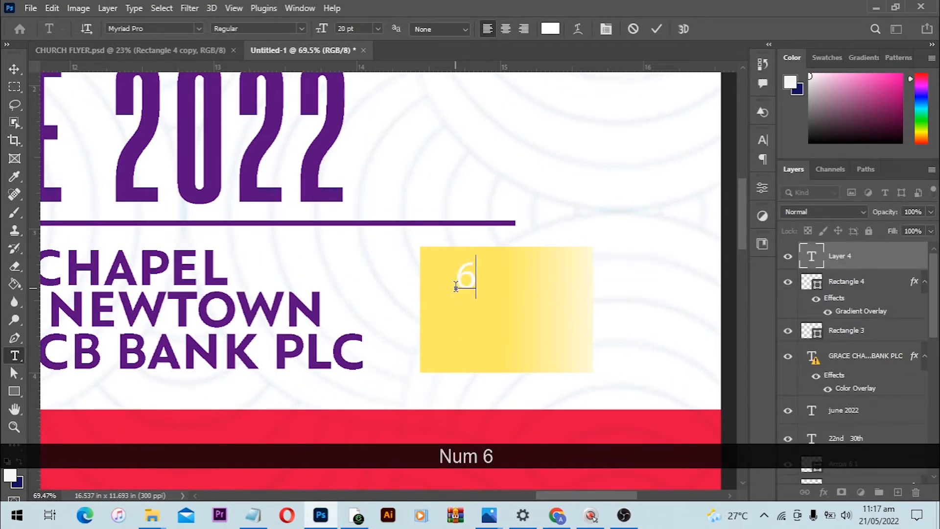
pyautogui.write('PM')
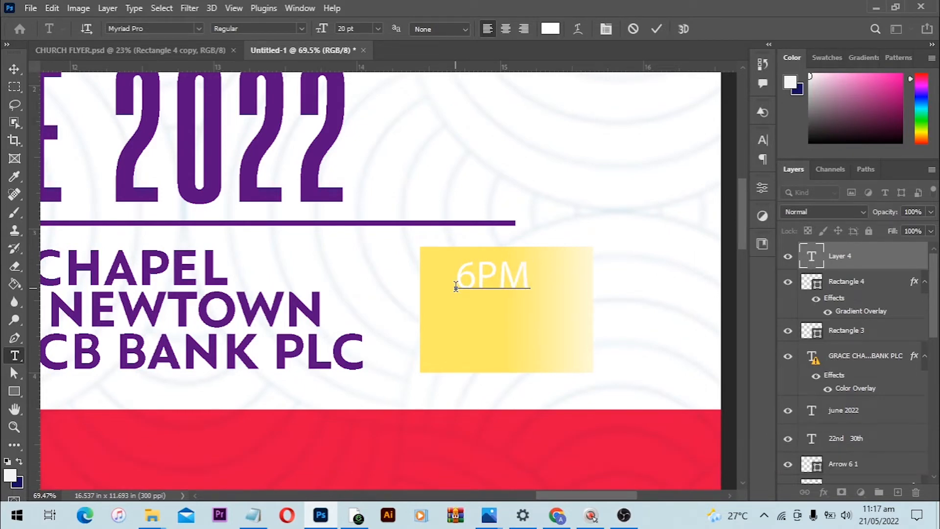
# Set the 6PM text in Open Sans Bold and enlarge it to about 28.58 pt
pyautogui.hotkey('ctrl', 'a')
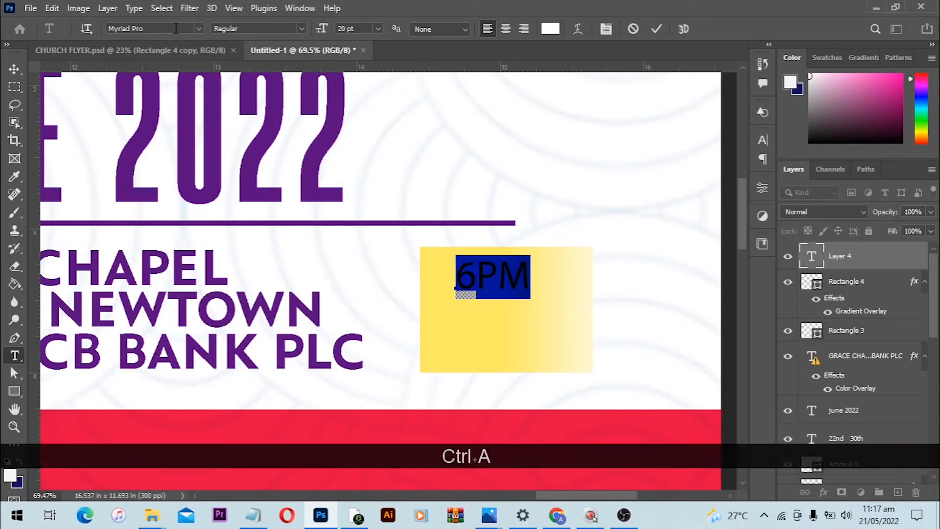
pyautogui.click(176, 28)
pyautogui.write('open')
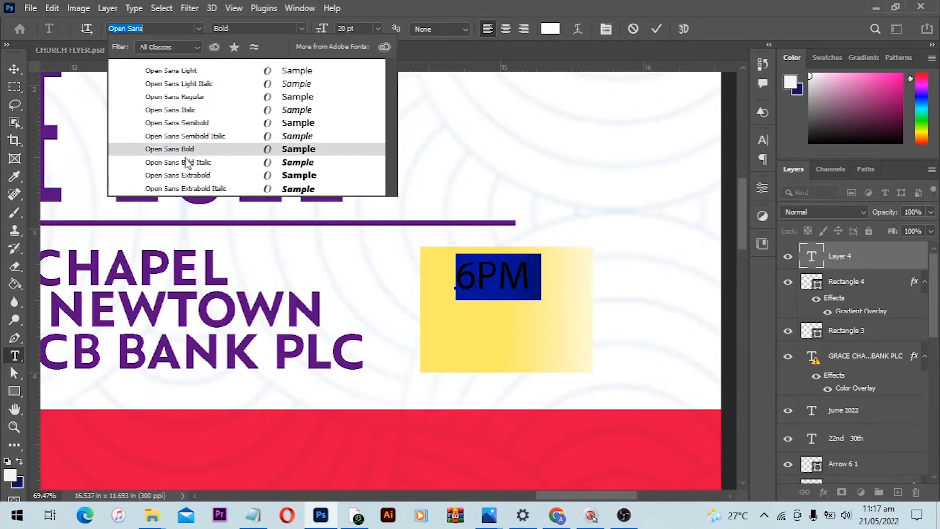
pyautogui.click(186, 153)
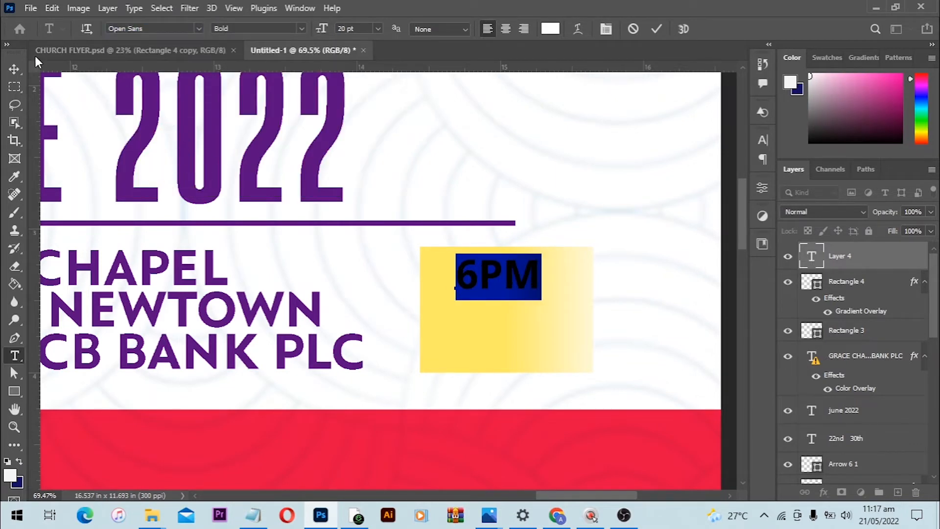
pyautogui.click(15, 69)
# Color the 6PM text purple 590e7d, sampled from the 2022 date text
pyautogui.click(763, 140)
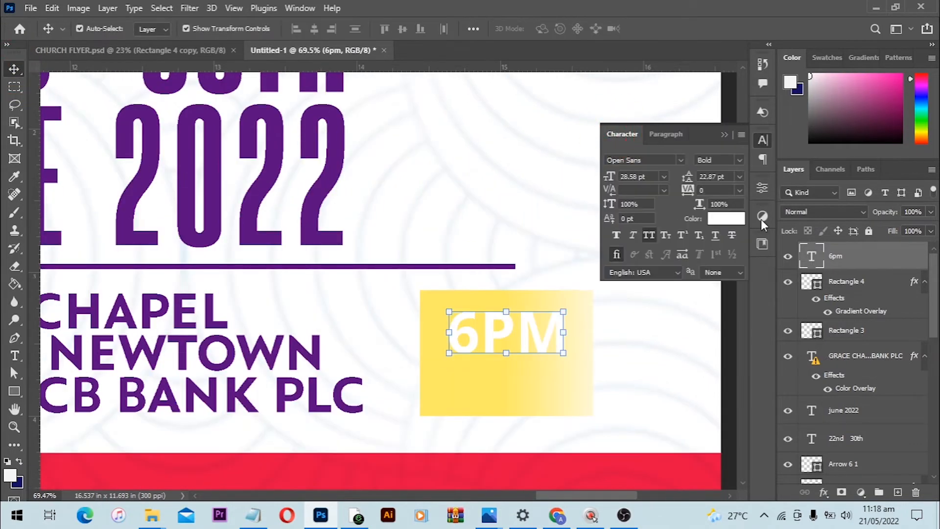
pyautogui.click(734, 219)
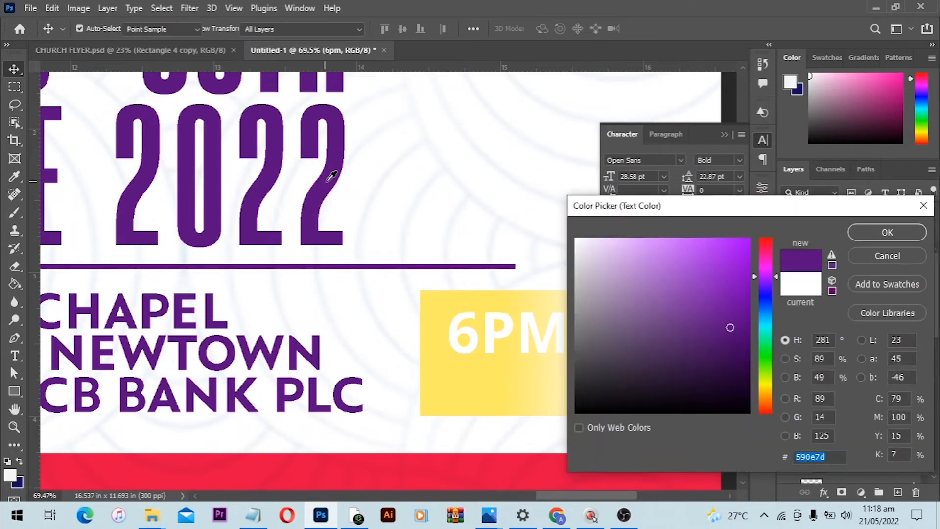
pyautogui.click(328, 179)
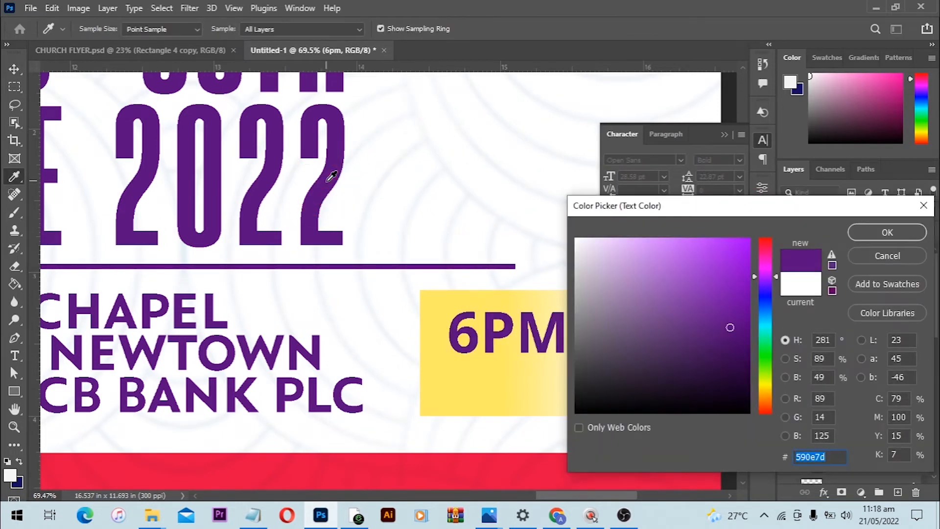
pyautogui.press('Return')
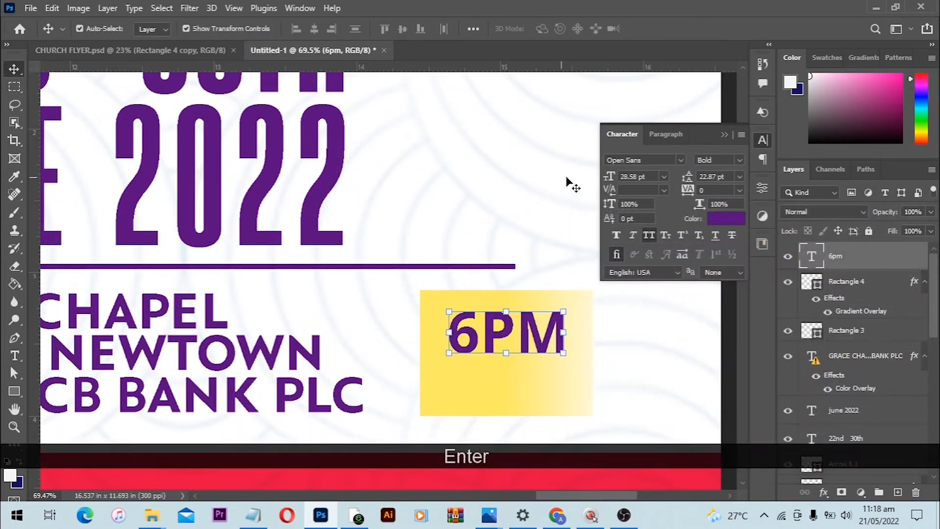
# Try to recolor the 6PM, venue and June 2022 text layers together to near-black 1b1a1b
pyautogui.keyDown('shift'); pyautogui.click(196, 350); pyautogui.keyUp('shift')
pyautogui.keyDown('shift'); pyautogui.click(250, 220); pyautogui.keyUp('shift')
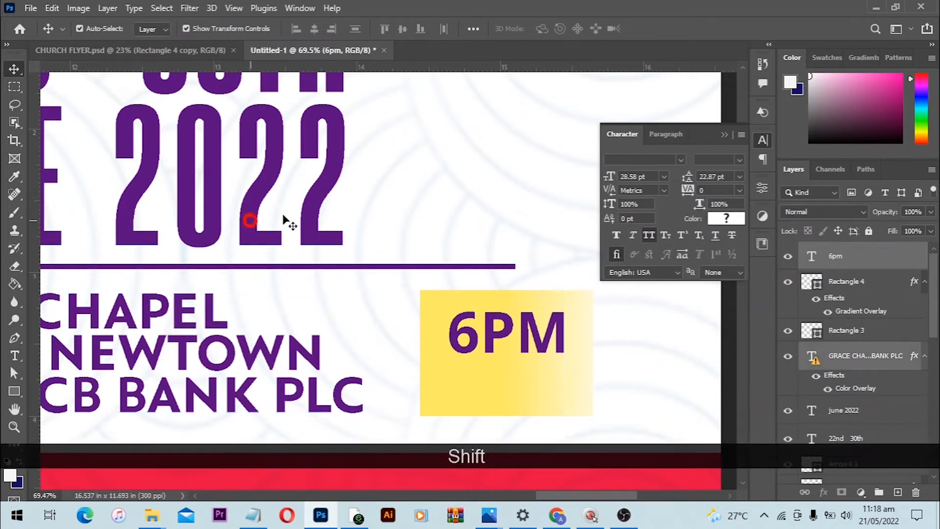
pyautogui.click(726, 218)
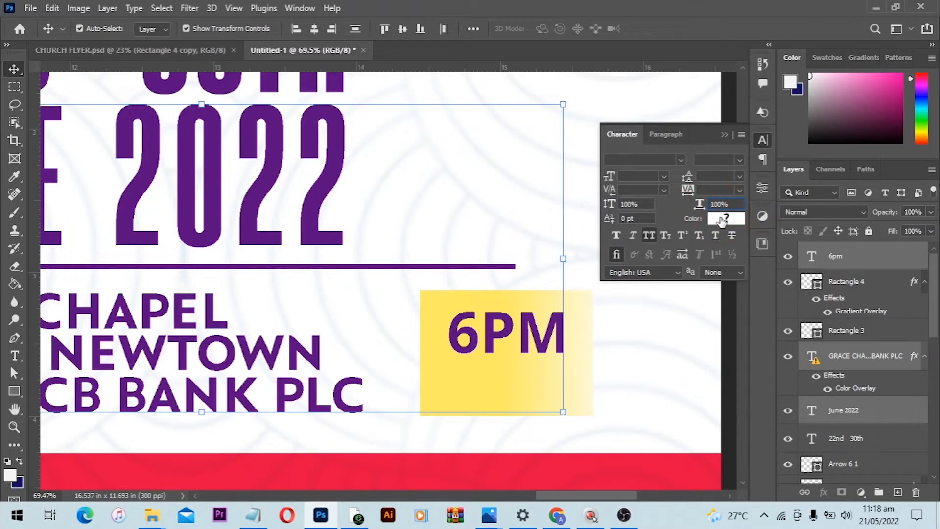
pyautogui.click(581, 395)
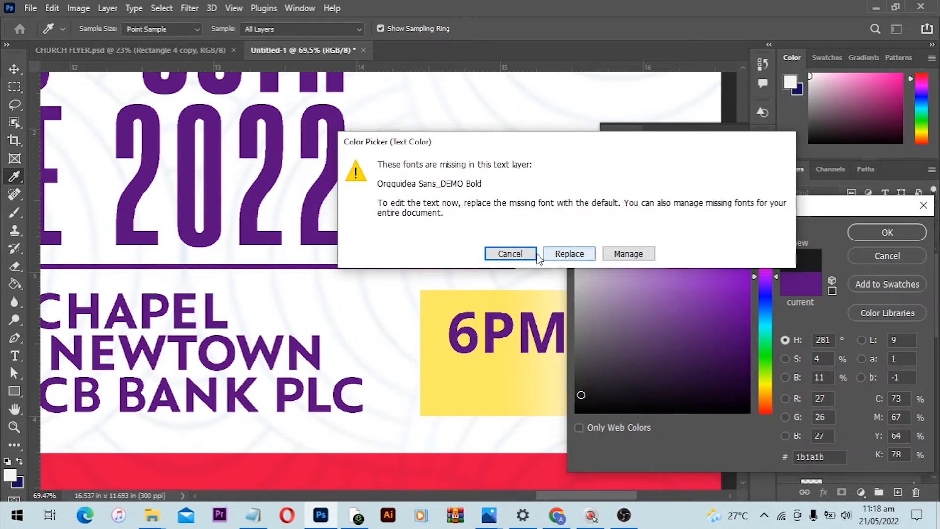
pyautogui.click(519, 254)
pyautogui.click(883, 260)
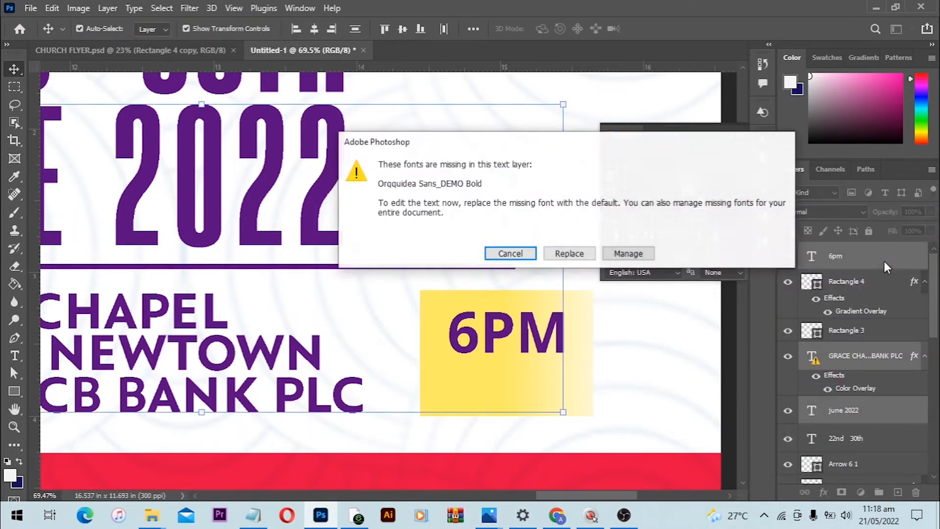
pyautogui.click(510, 254)
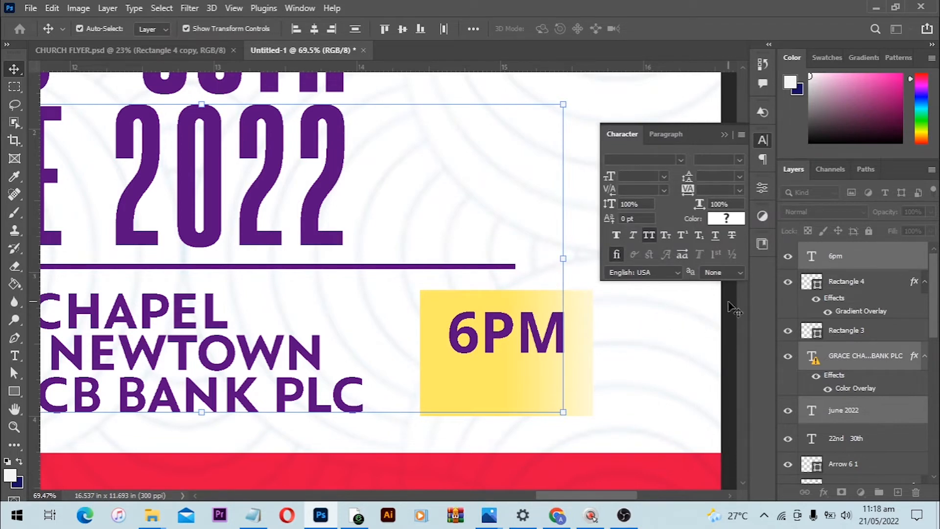
# Set the 6PM text color to dark gray 212121
pyautogui.click(544, 336)
pyautogui.click(730, 223)
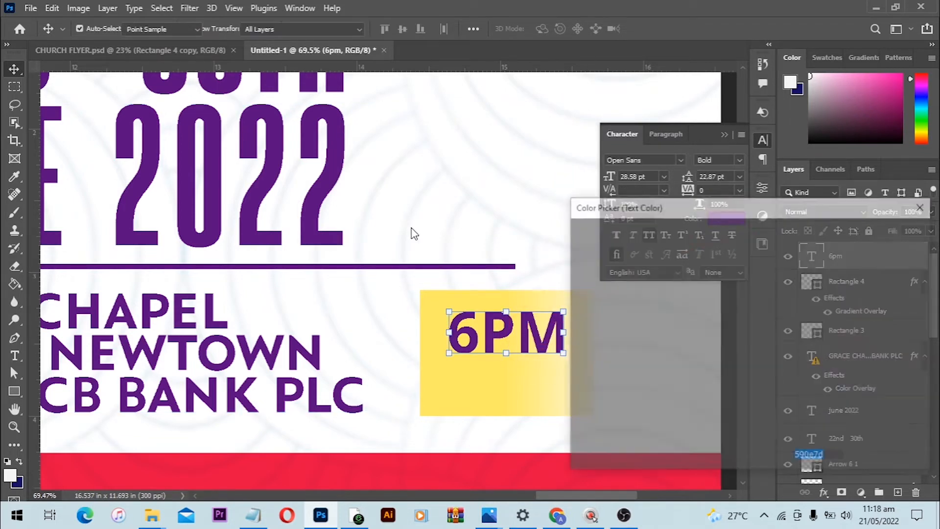
pyautogui.write('202020')
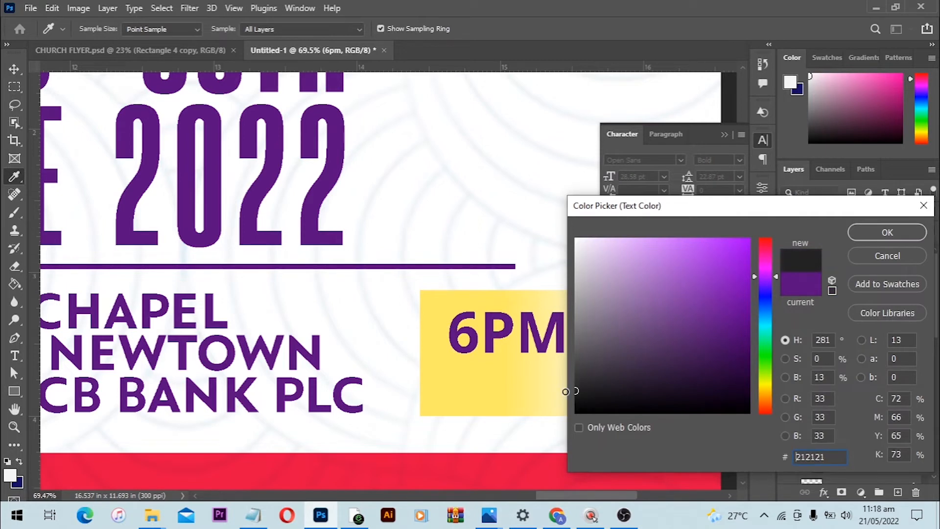
pyautogui.click(892, 236)
# Duplicate the 6PM text below the original and scale the copy to about 59%
pyautogui.scroll(-3, 568, 323)
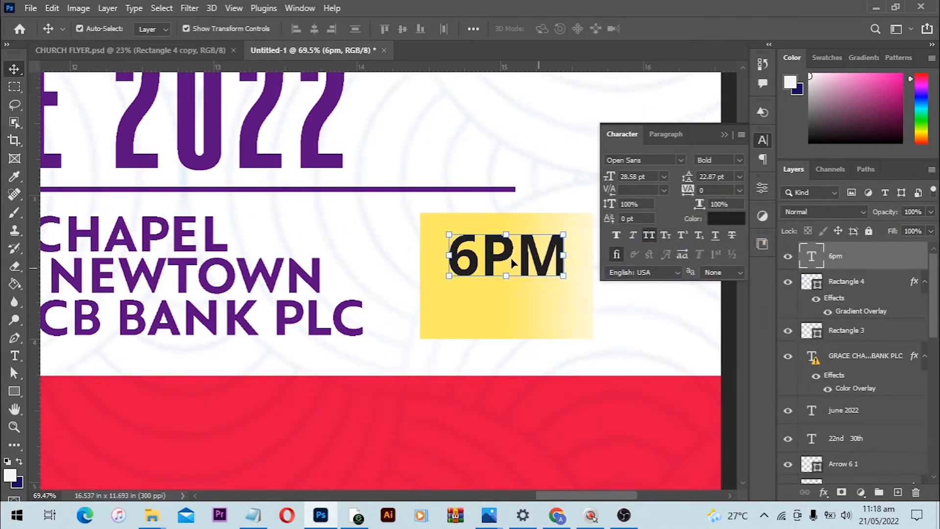
pyautogui.moveTo(510, 257); pyautogui.dragTo(541, 294)
pyautogui.hotkey('ctrl', 't')
pyautogui.doubleClick(513, 303)
pyautogui.press('r')
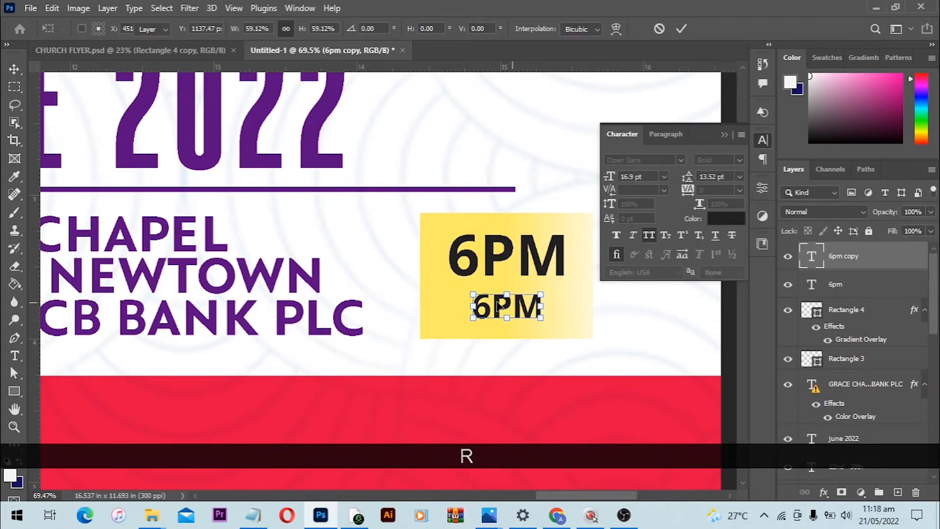
# Replace the smaller 6PM copy's wording with "EACH NIGHT"
pyautogui.press('t')
pyautogui.click(497, 299)
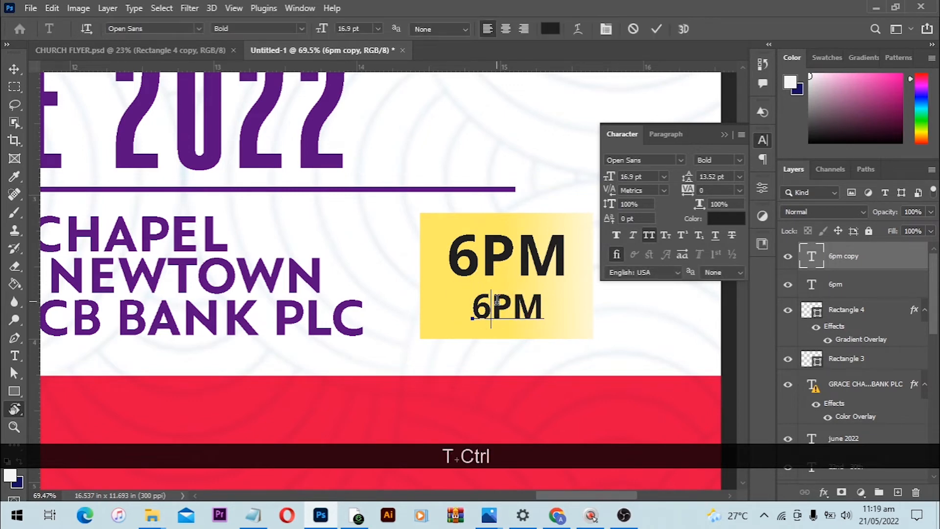
pyautogui.hotkey('ctrl', 'a')
pyautogui.press('capslock')
pyautogui.write('EACH ')
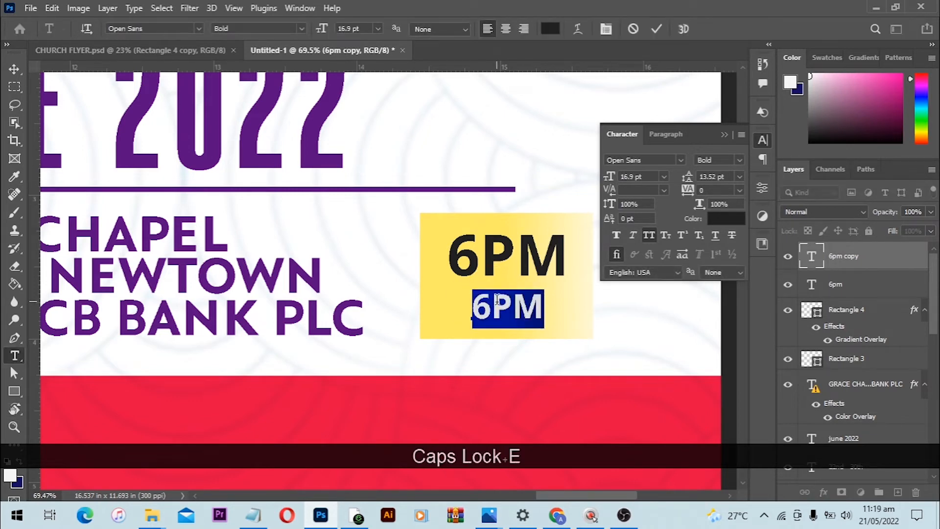
pyautogui.write('NIG')
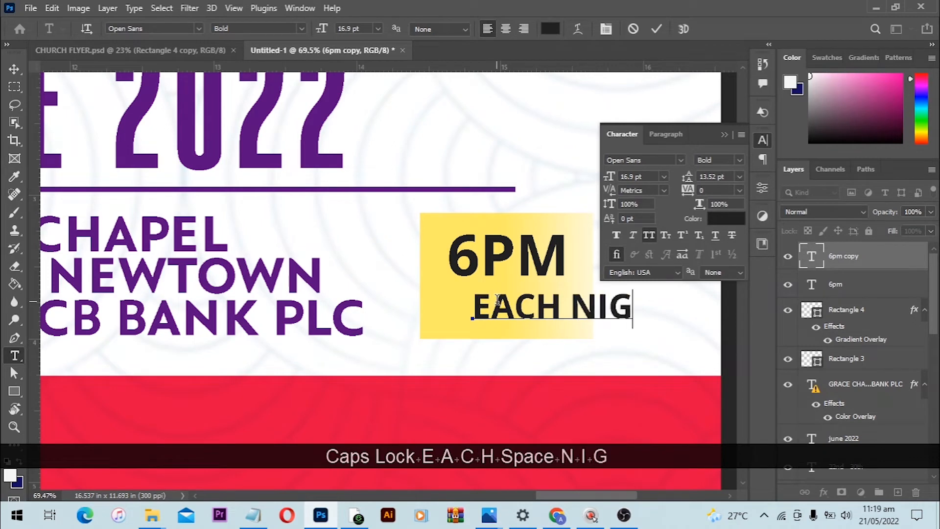
pyautogui.write('HT')
pyautogui.press('KP_Enter')
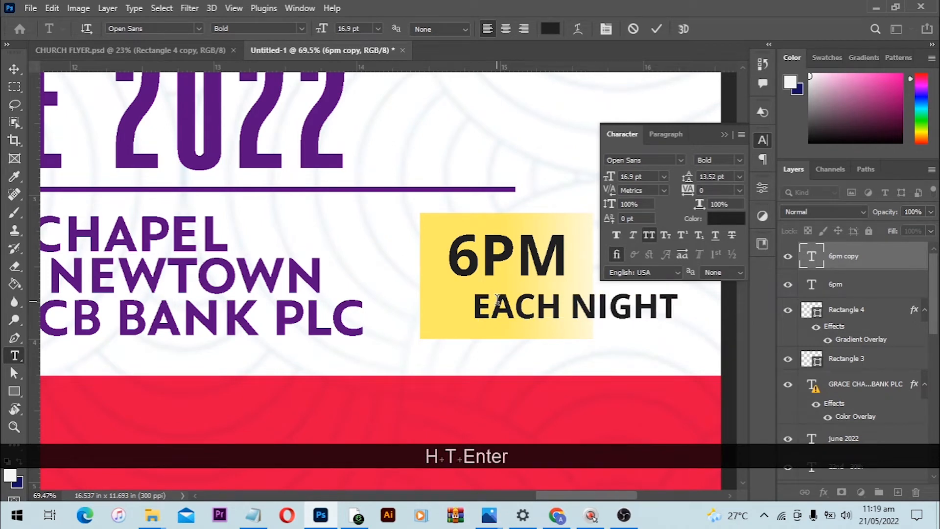
# Set the EACH NIGHT text's font size to 12 pt
pyautogui.click(655, 176)
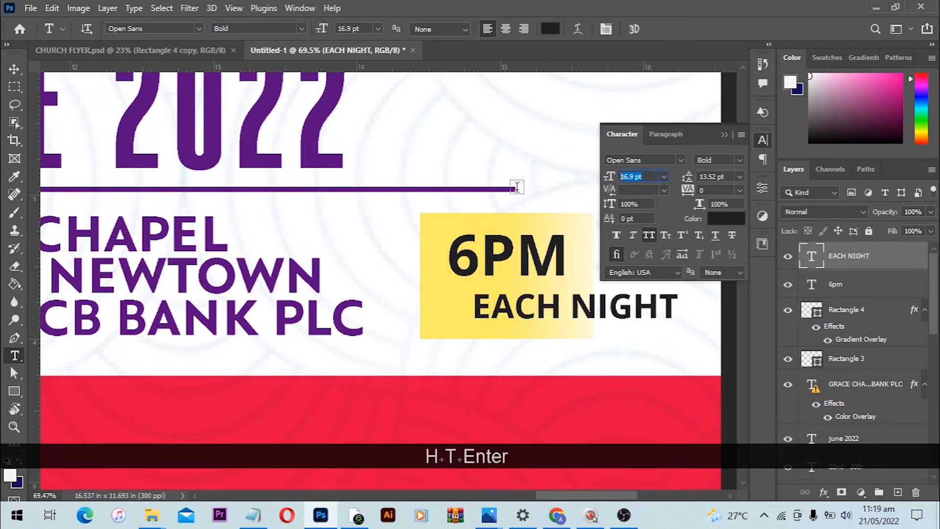
pyautogui.write('12')
pyautogui.press('Return')
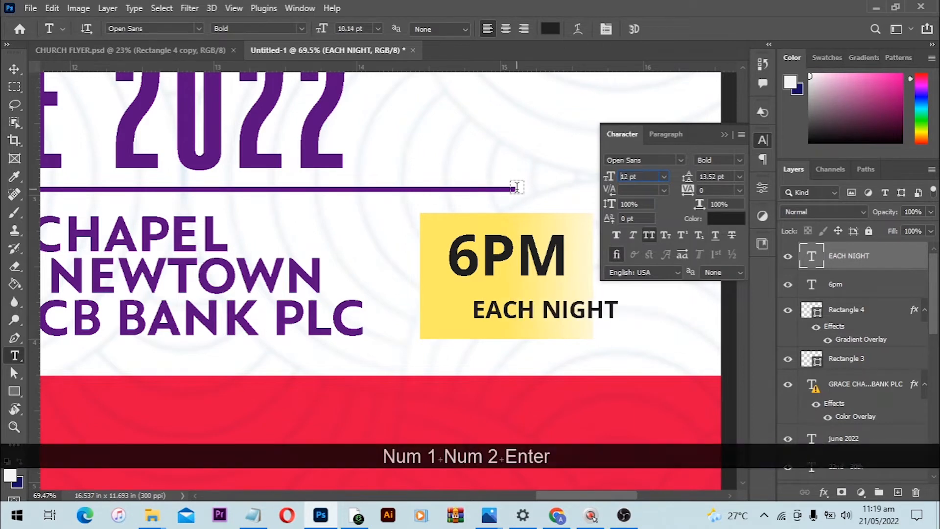
# Move the EACH NIGHT text up directly beneath 6PM and align the two texts by their horizontal centers
pyautogui.press('v')
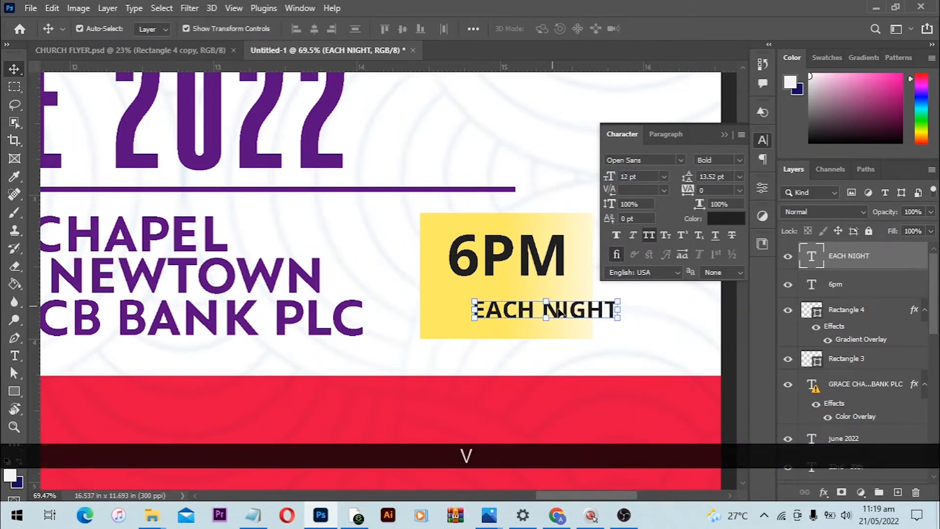
pyautogui.moveTo(572, 312); pyautogui.dragTo(561, 287)
pyautogui.keyDown('shift'); pyautogui.click(533, 247); pyautogui.keyUp('shift')
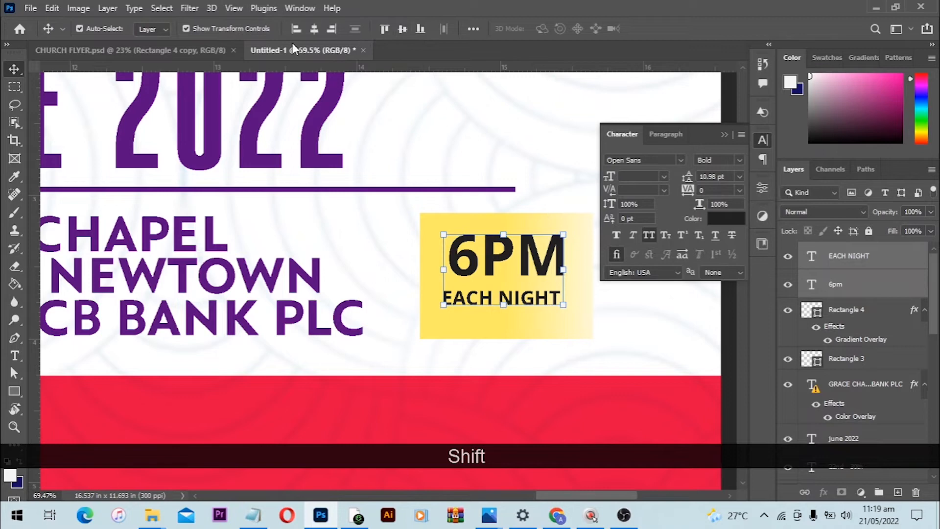
pyautogui.click(316, 31)
# Shift the 6PM and EACH NIGHT texts together slightly down inside the yellow box
pyautogui.scroll(1, 463, 167)
pyautogui.scroll(-2, 464, 170)
pyautogui.scroll(-1, 470, 172)
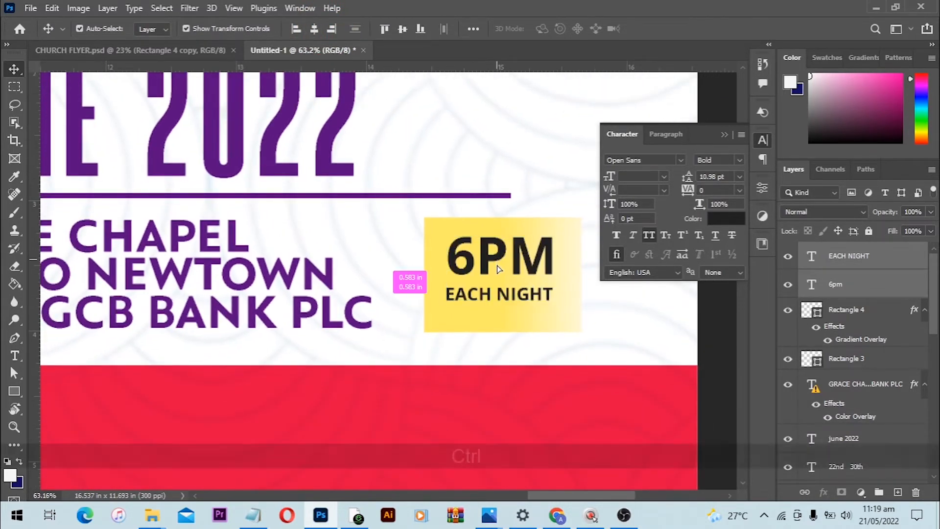
pyautogui.moveTo(498, 261); pyautogui.dragTo(498, 269)
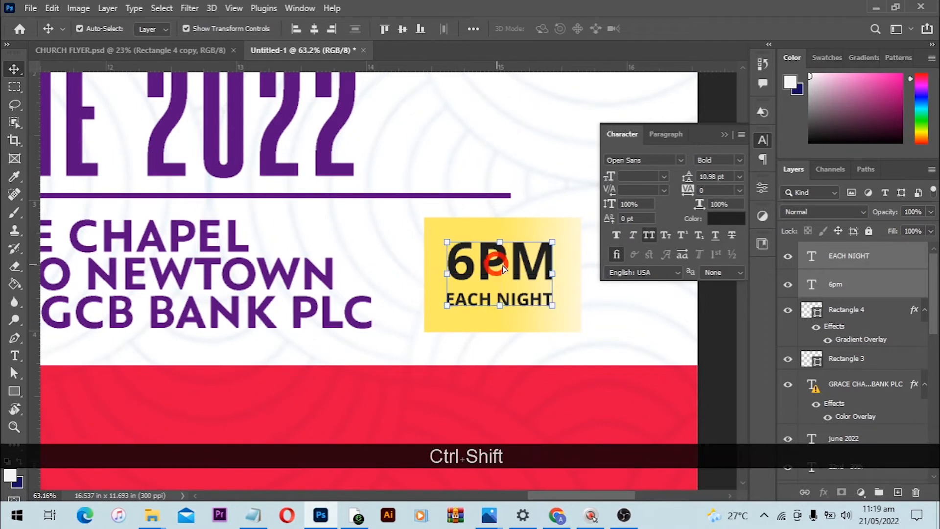
pyautogui.click(720, 312)
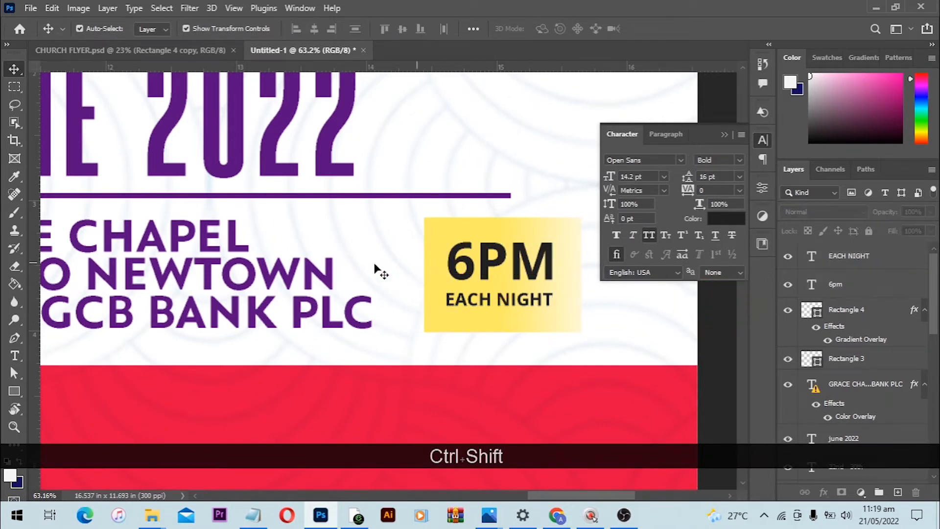
# Sample the dark gray of the 6PM text as the foreground color
pyautogui.scroll(1, 554, 267)
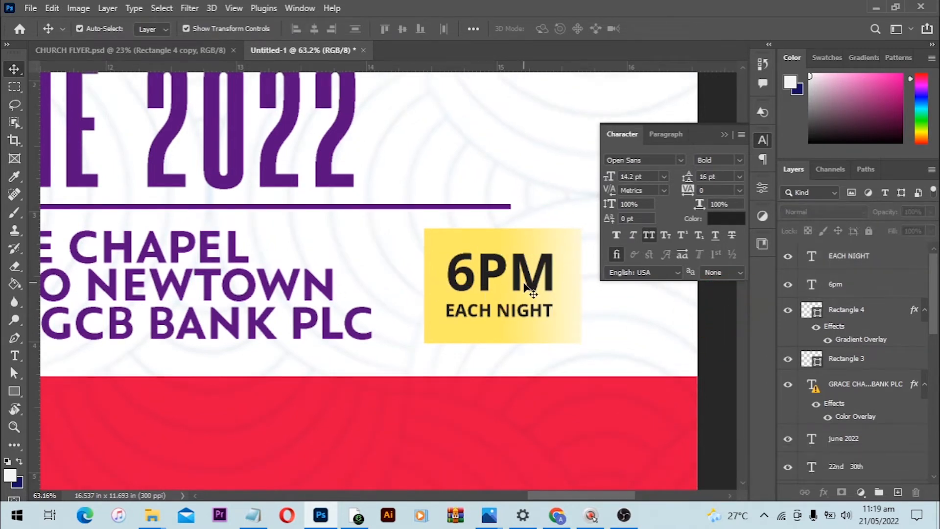
pyautogui.press('i')
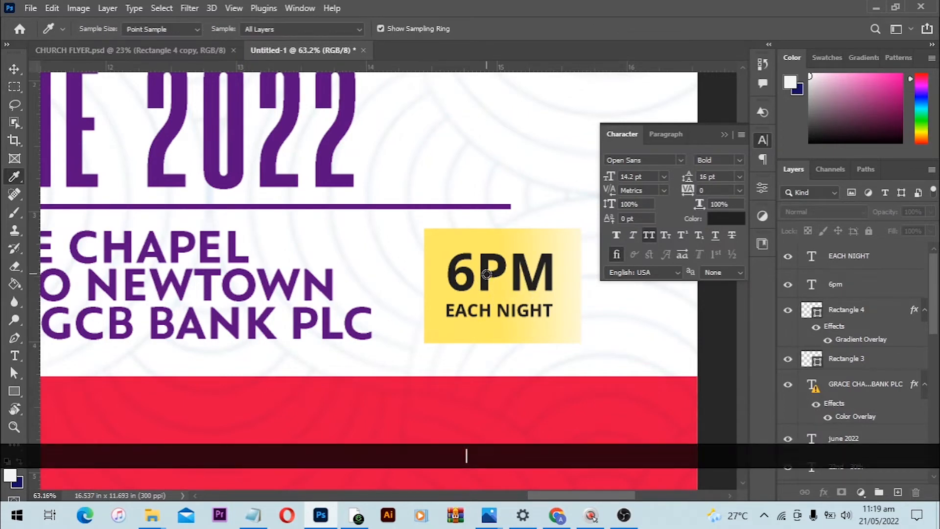
pyautogui.click(485, 272)
pyautogui.press('v')
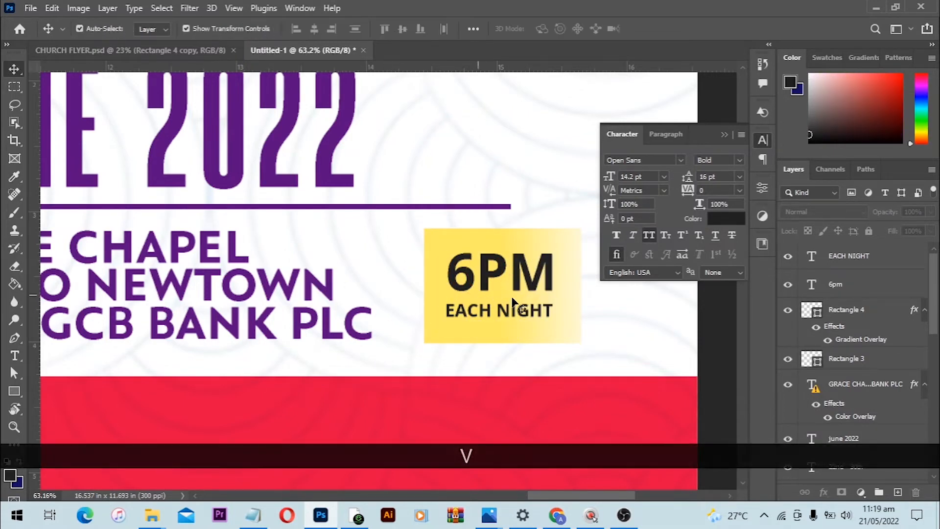
# Recolor the "22ND 30TH" and "JUNE 2022" date texts with the dark gray foreground color
pyautogui.keyDown('alt'); pyautogui.scroll(-1, 503, 293); pyautogui.keyUp('alt')
pyautogui.keyDown('alt'); pyautogui.scroll(-1, 504, 294); pyautogui.keyUp('alt')
pyautogui.scroll(1, 441, 274)
pyautogui.moveTo(373, 244); pyautogui.dragTo(447, 246)
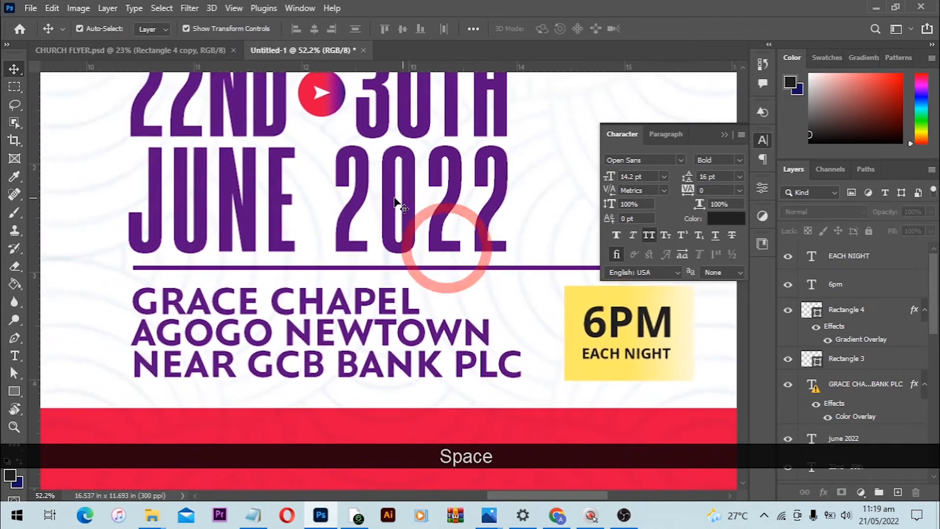
pyautogui.click(391, 197)
pyautogui.scroll(1, 585, 200)
pyautogui.scroll(3, 518, 177)
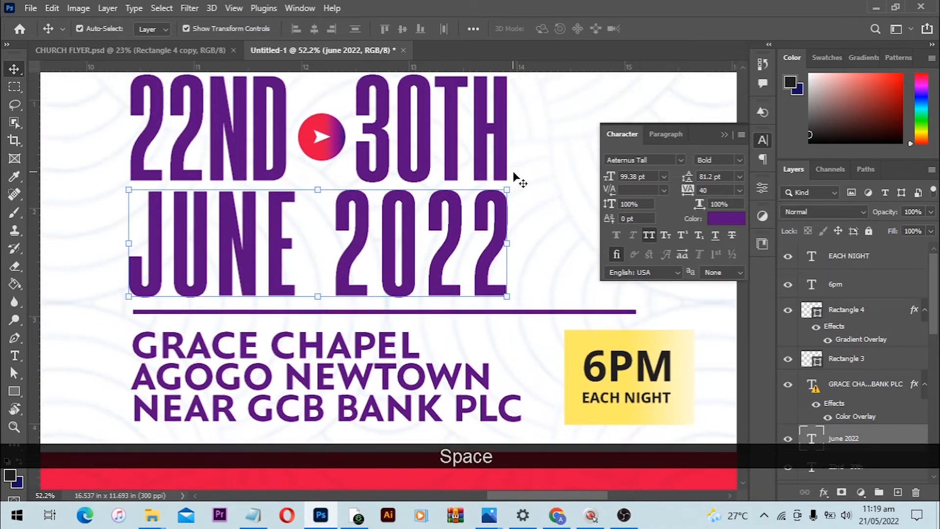
pyautogui.keyDown('shift'); pyautogui.click(490, 129); pyautogui.keyUp('shift')
pyautogui.click(718, 217)
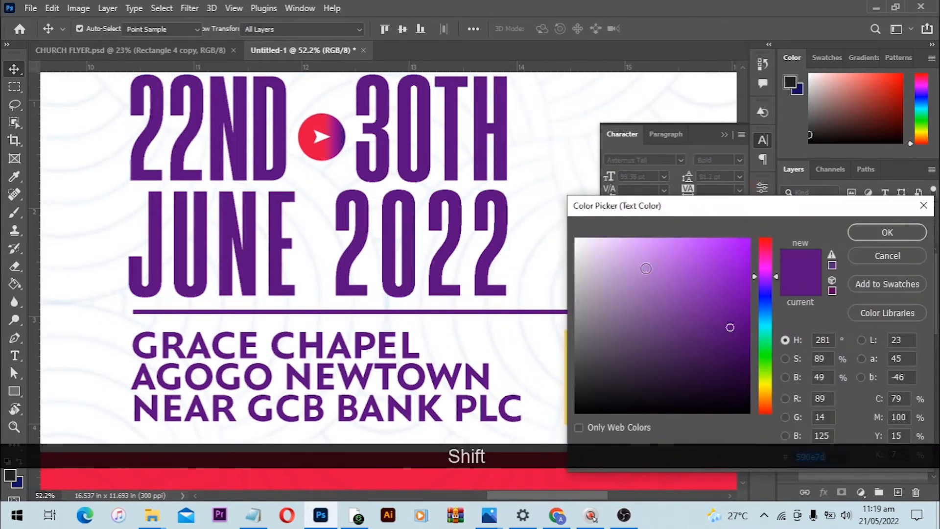
pyautogui.click(13, 469)
pyautogui.click(887, 232)
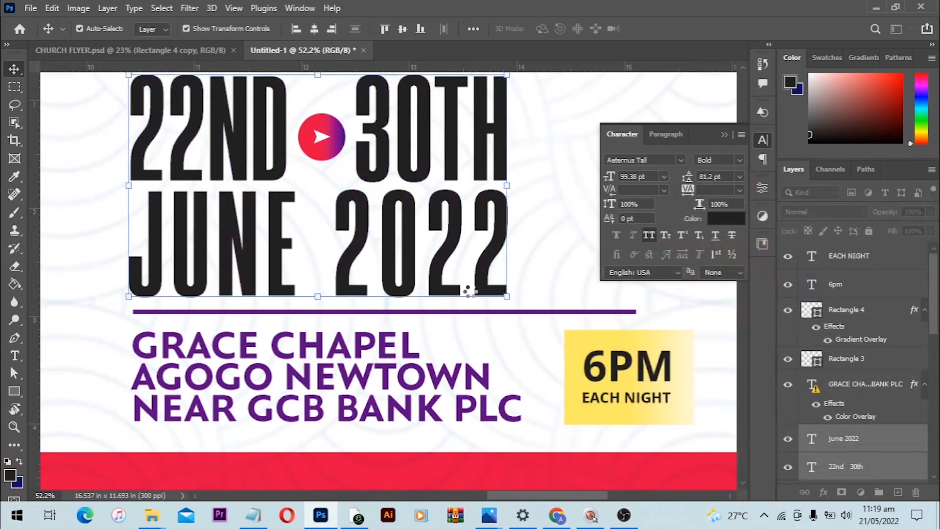
# Change the Color Overlay of the GRACE CHAPEL venue text to 212121, sampled from the date text, without replacing its missing font
pyautogui.scroll(-1, 469, 291)
pyautogui.click(866, 384)
pyautogui.click(726, 218)
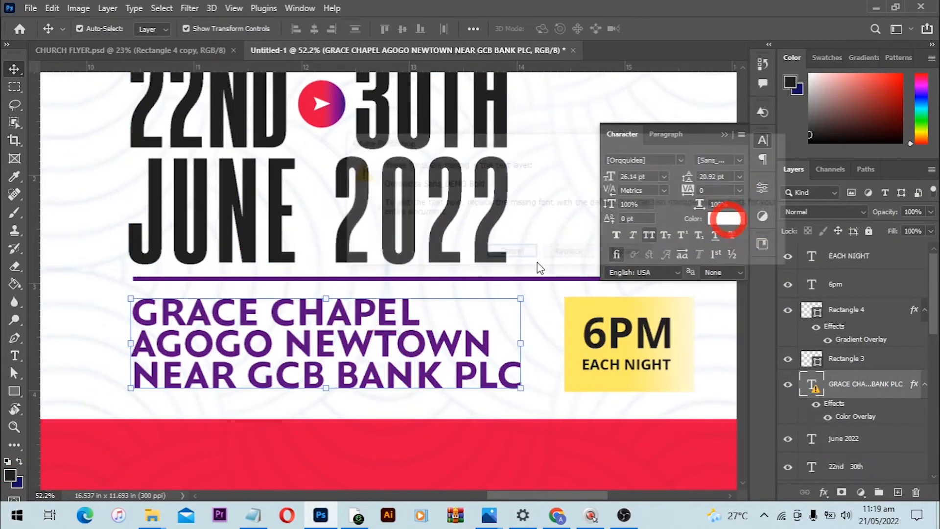
pyautogui.click(512, 255)
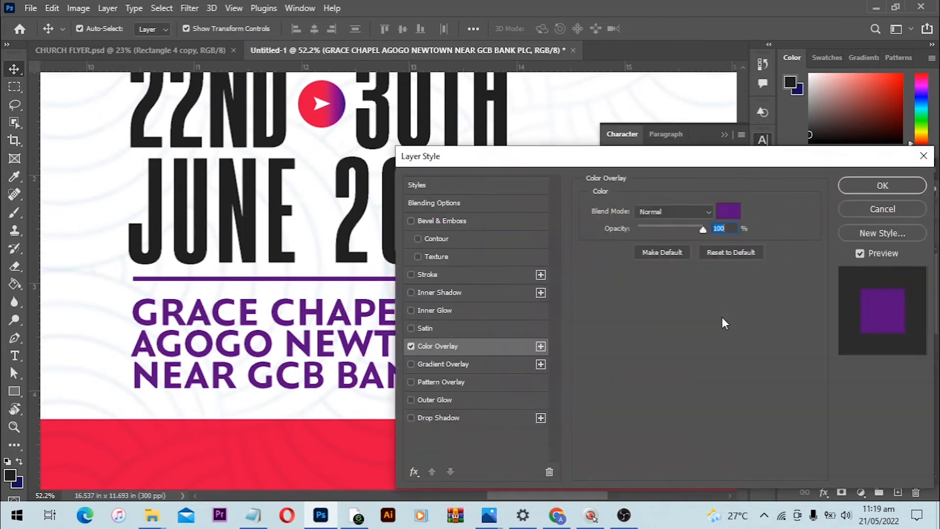
pyautogui.click(725, 215)
pyautogui.click(359, 169)
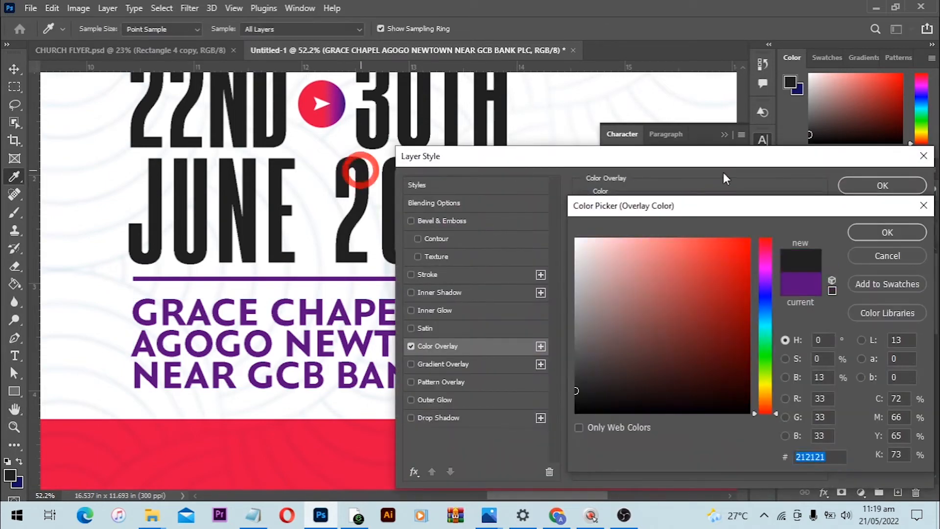
pyautogui.click(888, 232)
pyautogui.click(882, 185)
# Set the solid fill of the yellow time box, Rectangle 4, to 212121 beneath its gradient overlay
pyautogui.hotkey('ctrl', 'alt', '0')
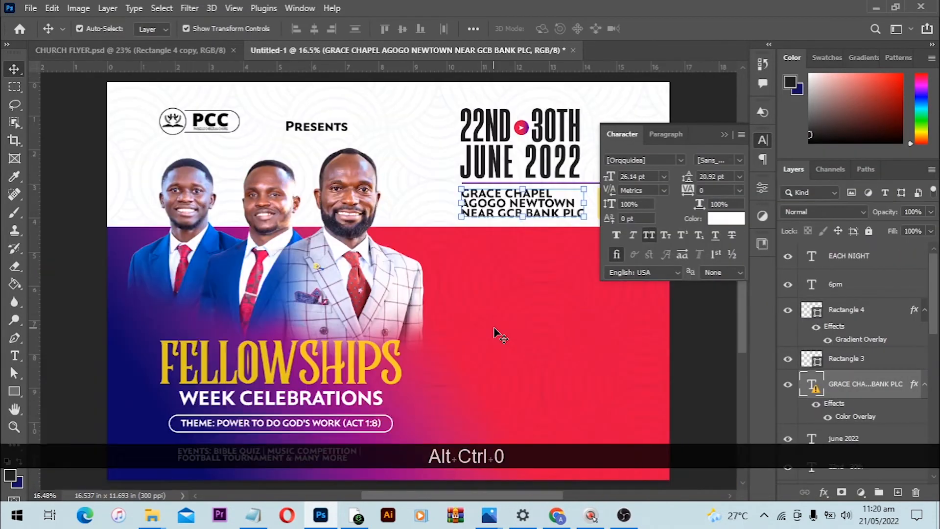
pyautogui.click(724, 134)
pyautogui.doubleClick(811, 310)
pyautogui.click(10, 475)
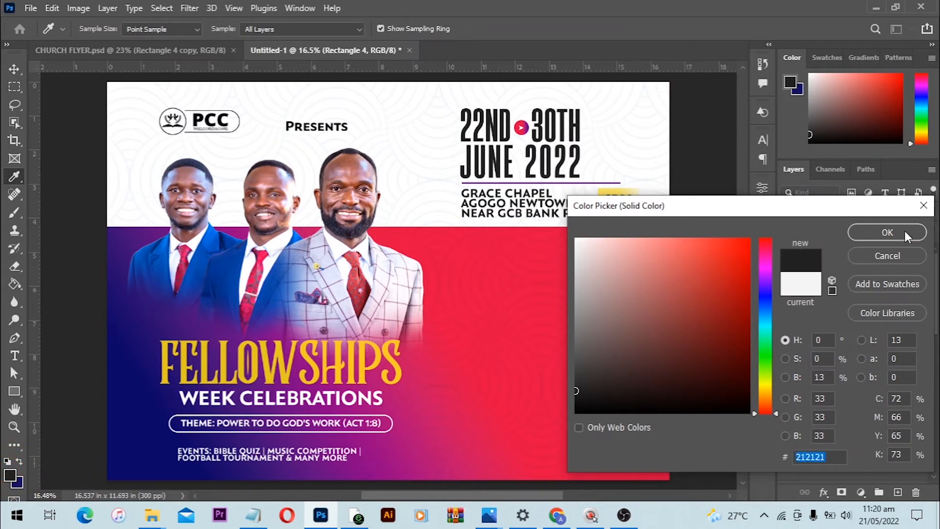
pyautogui.click(905, 231)
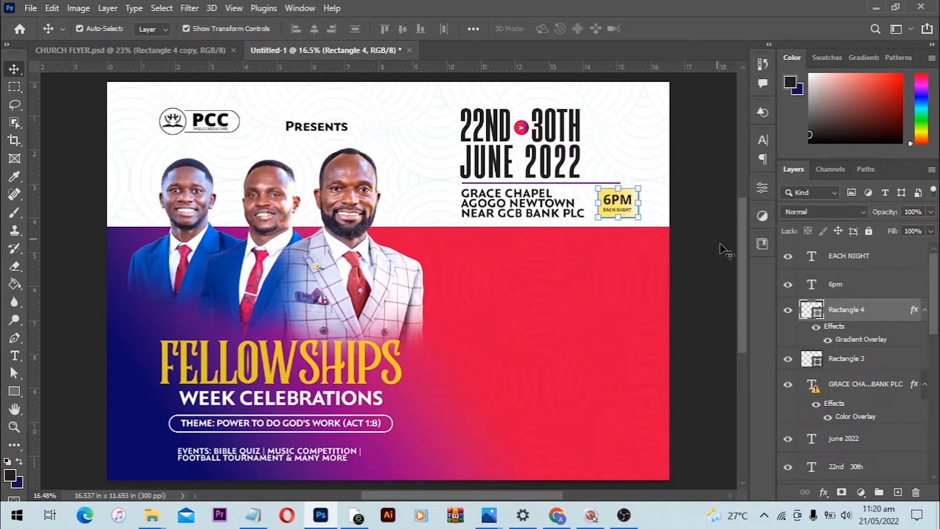
# Set the fill of the thin divider line between the date and the venue, Rectangle 3, to 212121
pyautogui.click(818, 363)
pyautogui.doubleClick(818, 362)
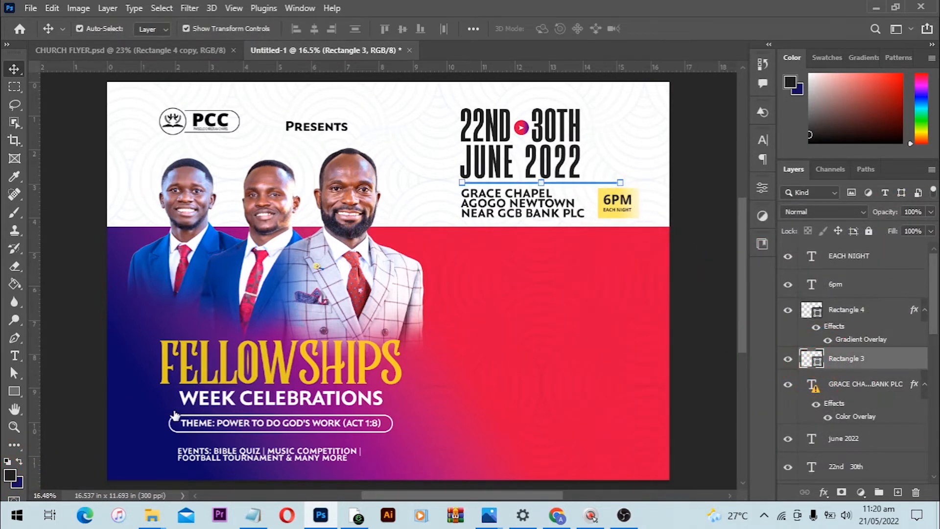
pyautogui.click(9, 474)
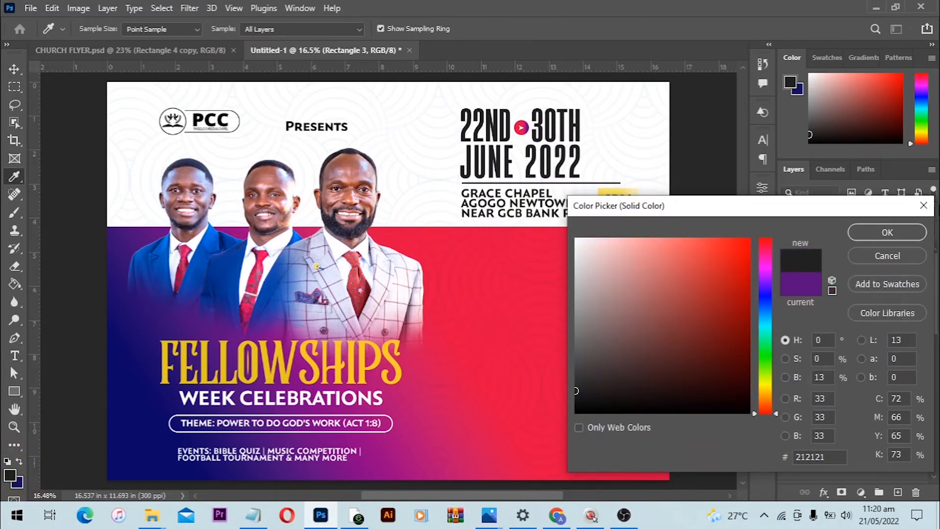
pyautogui.click(881, 232)
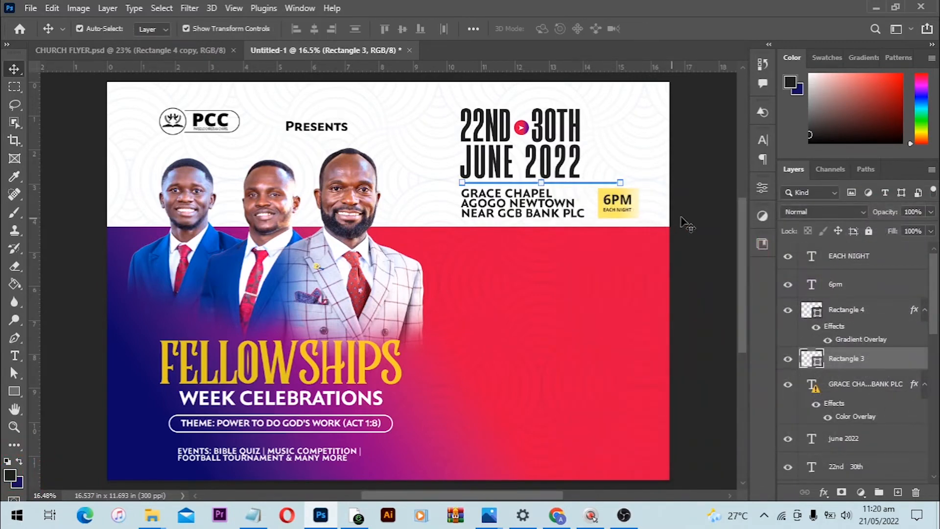
pyautogui.click(704, 216)
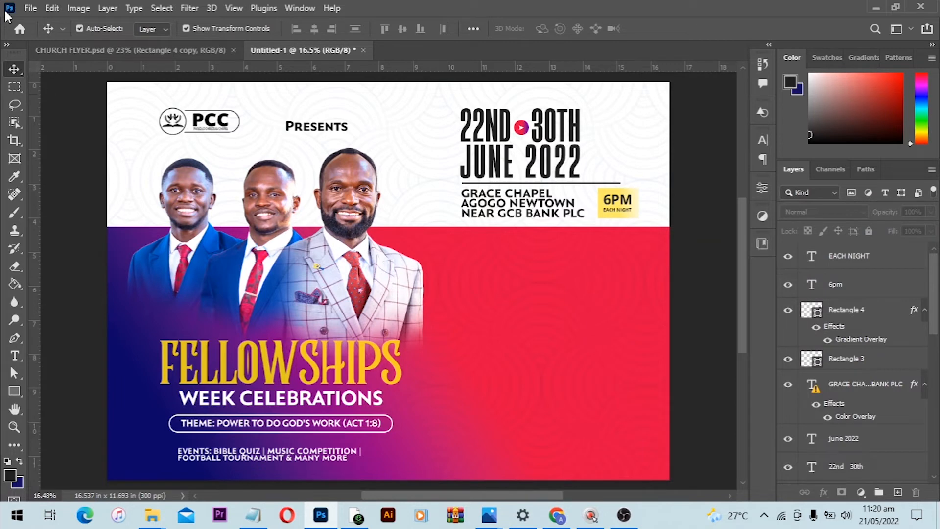
# Save the document as the Photoshop file "Church Flyer Landscape" in the 2022 Designs folder
pyautogui.click(30, 8)
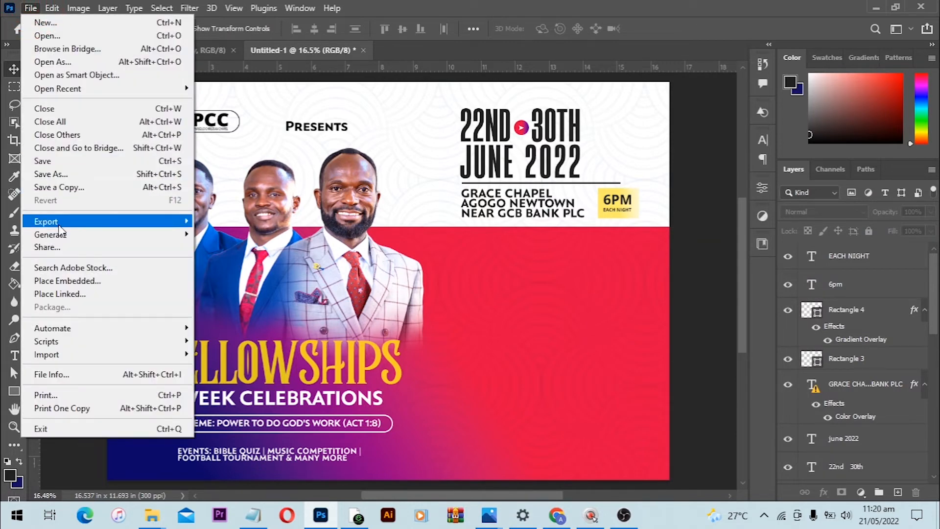
pyautogui.click(66, 165)
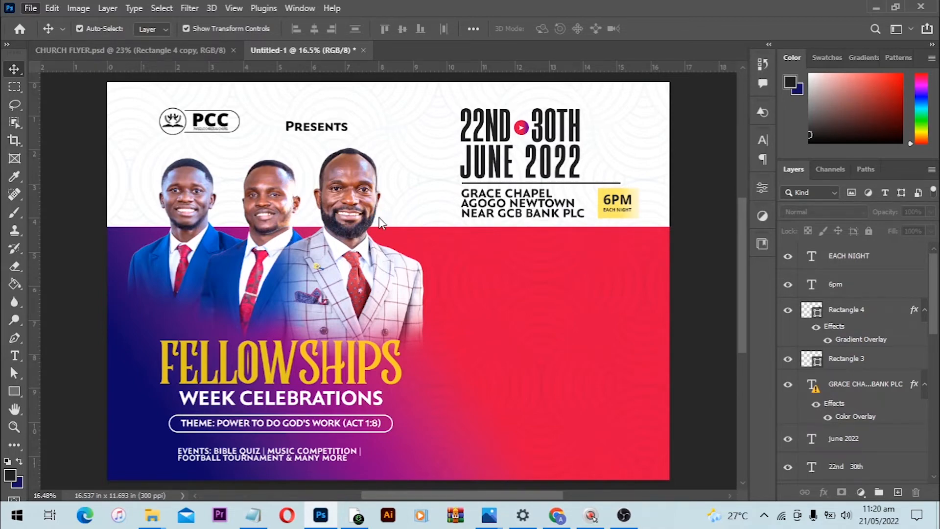
pyautogui.write('cHURCH')
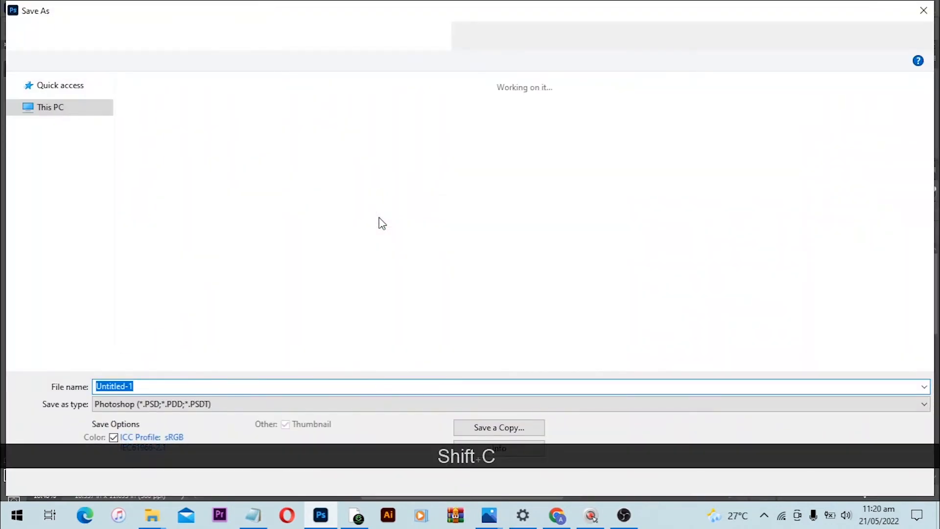
pyautogui.write('F')
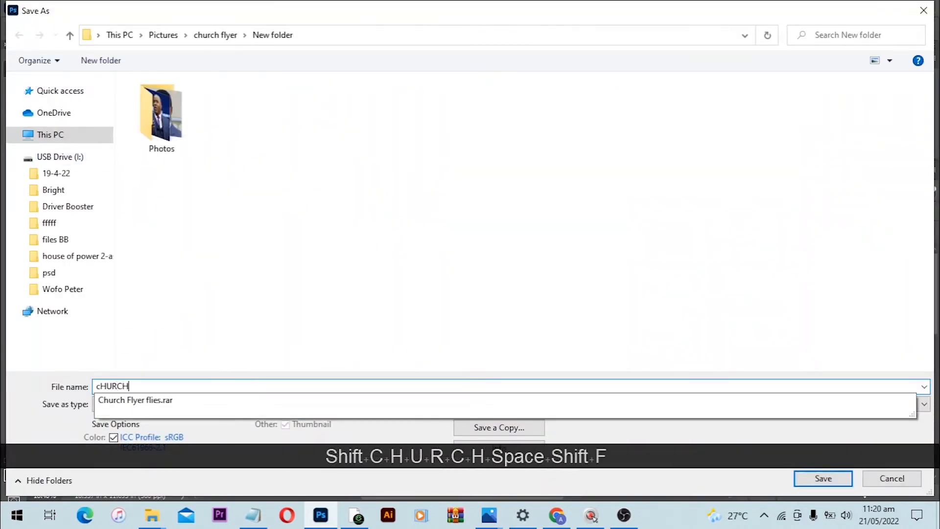
pyautogui.hotkey('ctrl', 'a')
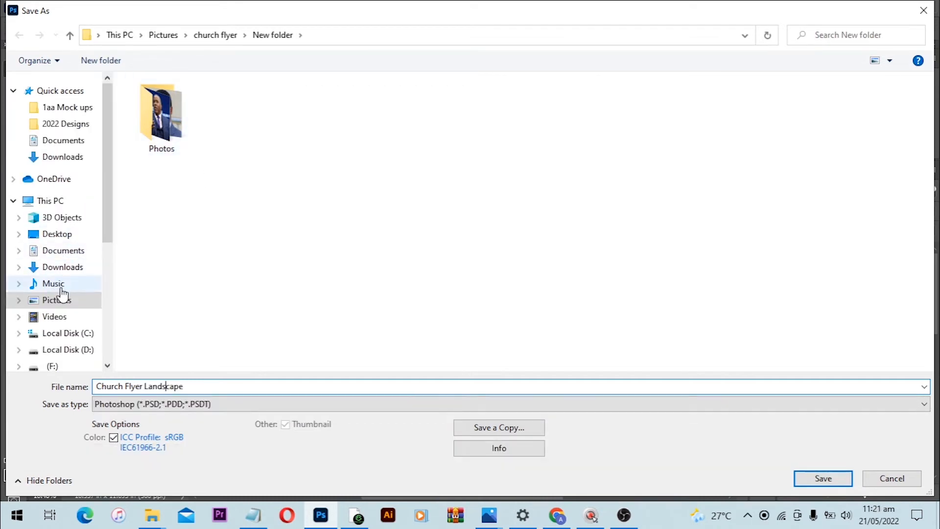
pyautogui.click(69, 122)
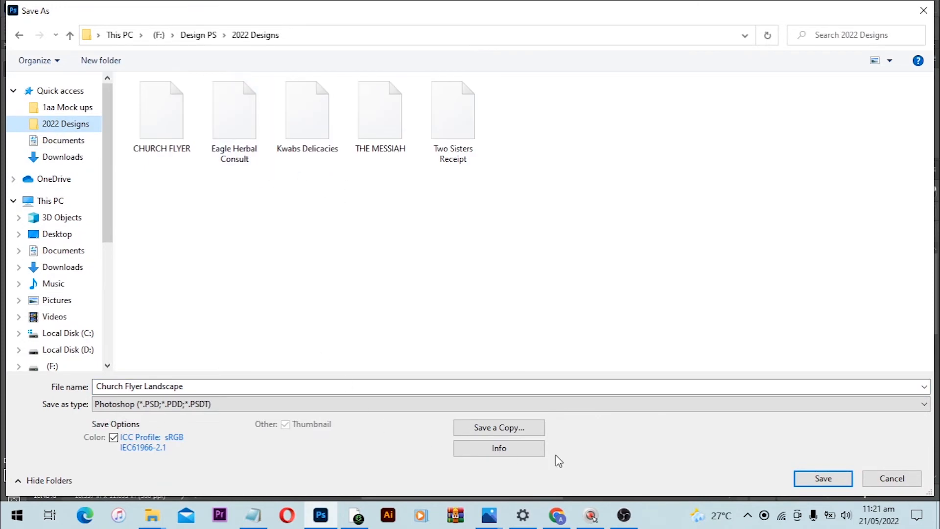
pyautogui.click(814, 477)
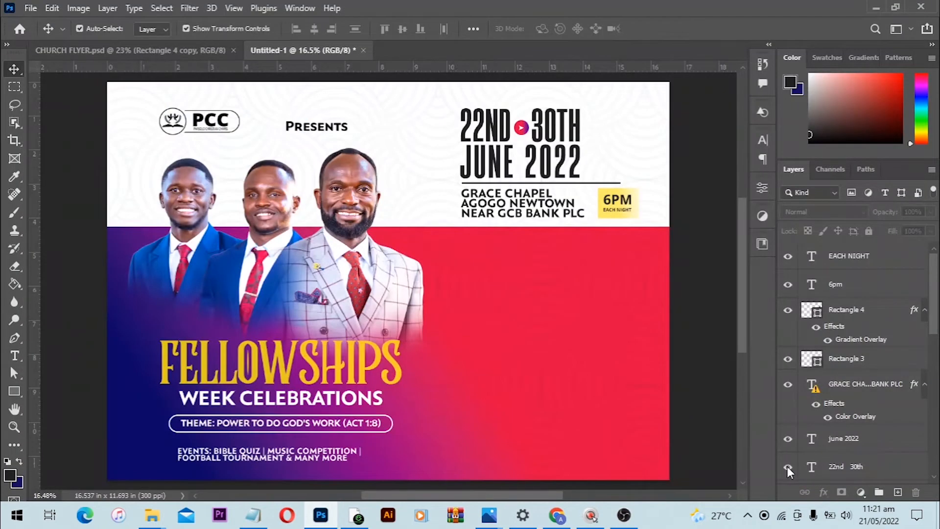
pyautogui.press('Return')
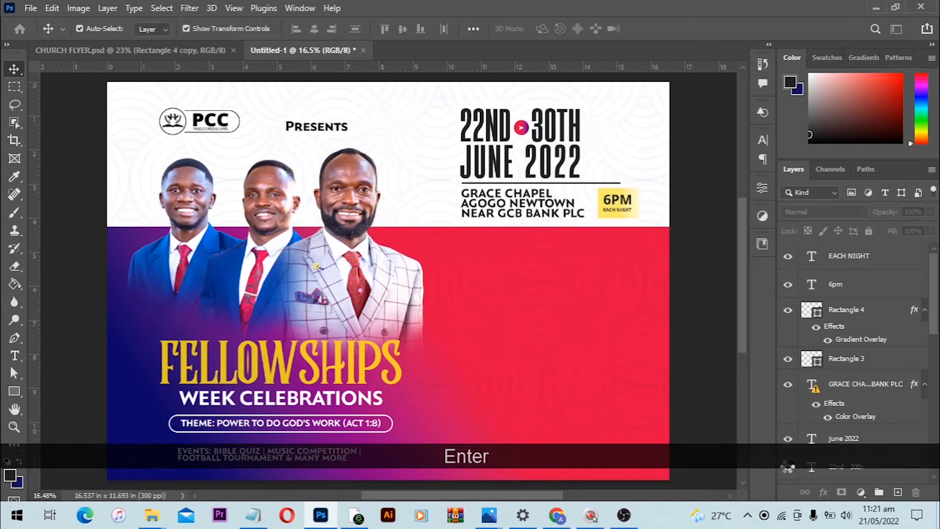
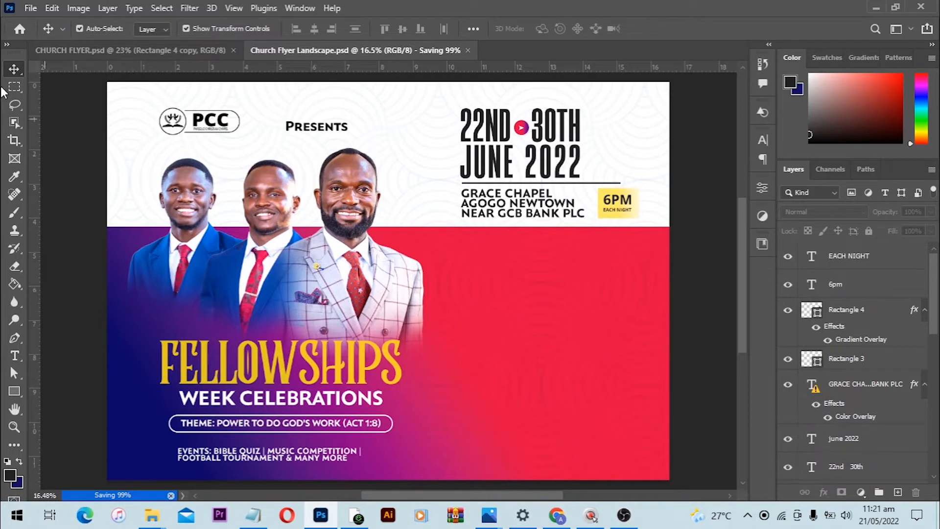
# Copy the six captioned speaker portraits from CHURCH FLYER.psd into the landscape flyer and place them in the red area below the venue details
pyautogui.click(128, 54)
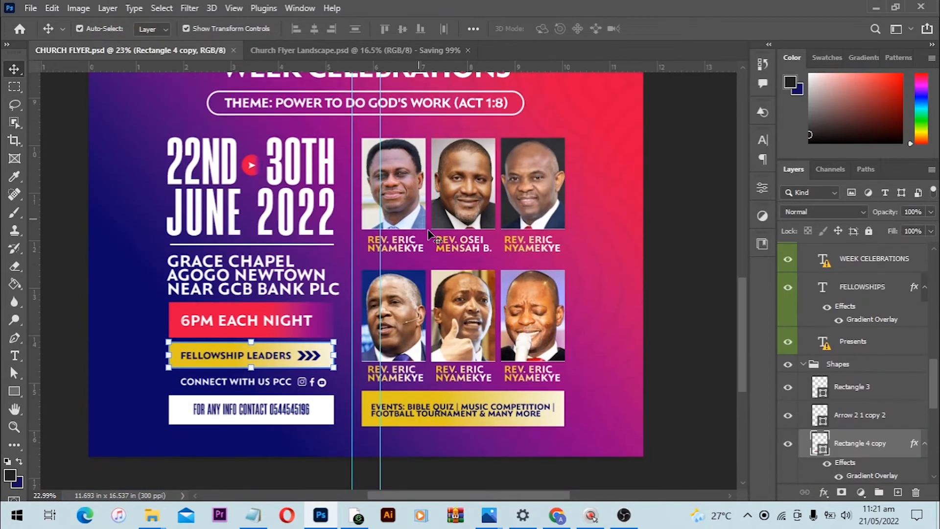
pyautogui.moveTo(594, 374); pyautogui.dragTo(443, 184)
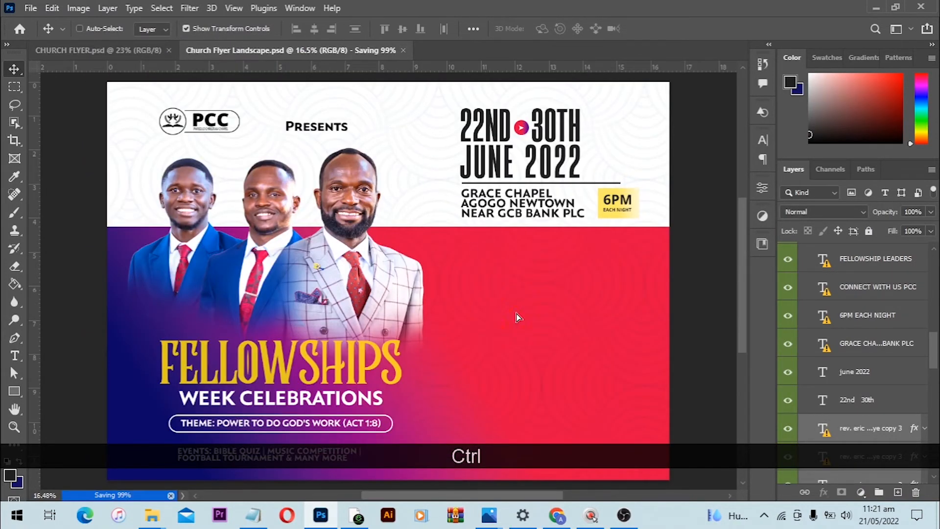
pyautogui.moveTo(454, 246); pyautogui.dragTo(454, 242)
pyautogui.scroll(-3, 510, 185)
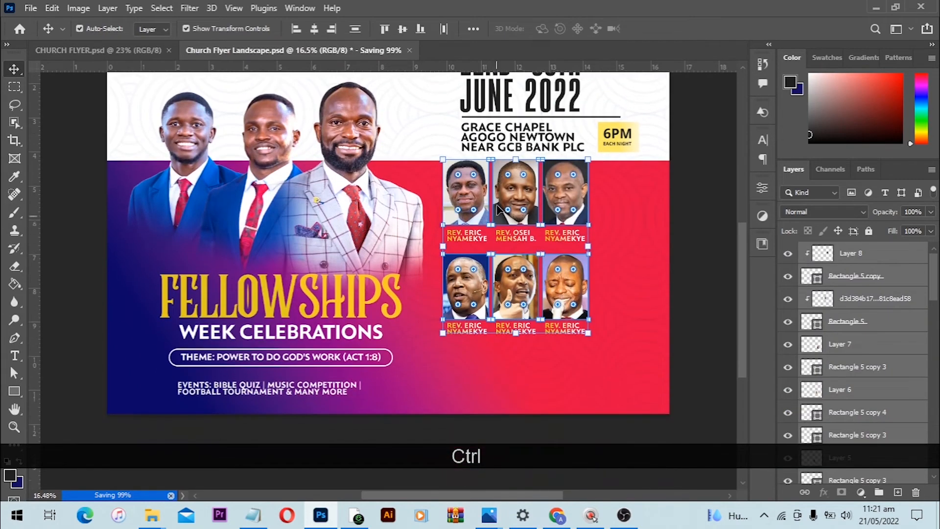
pyautogui.moveTo(509, 186); pyautogui.dragTo(536, 204)
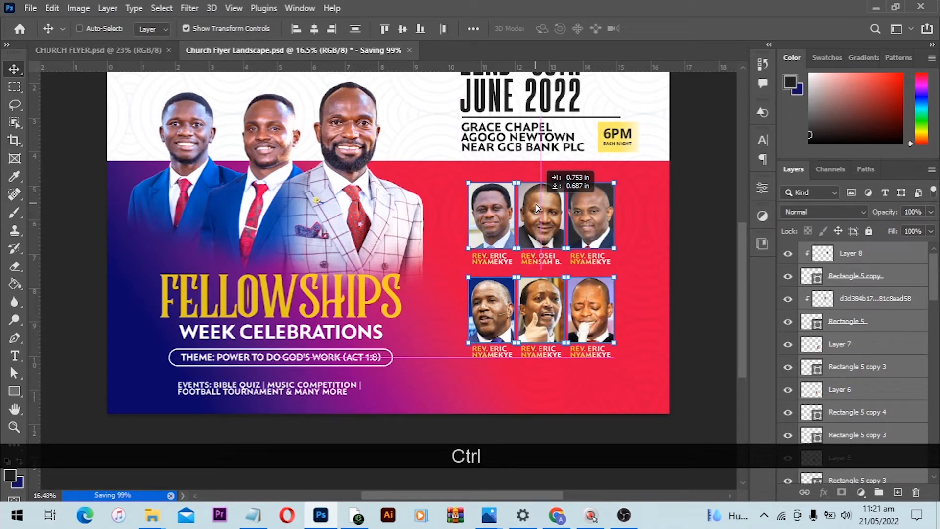
# Position the six captioned portraits in the red area below the venue and scale them proportionally to about 116%
pyautogui.moveTo(536, 204); pyautogui.dragTo(536, 205)
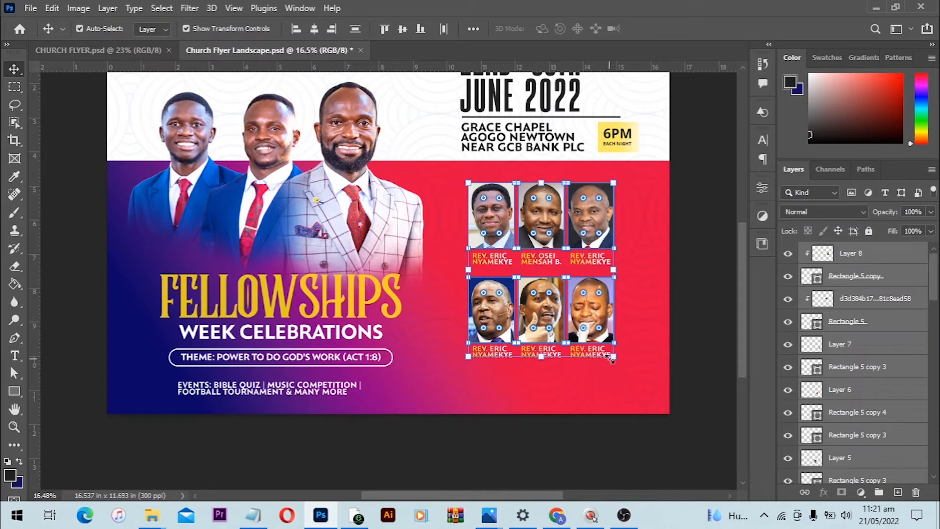
pyautogui.click(612, 359)
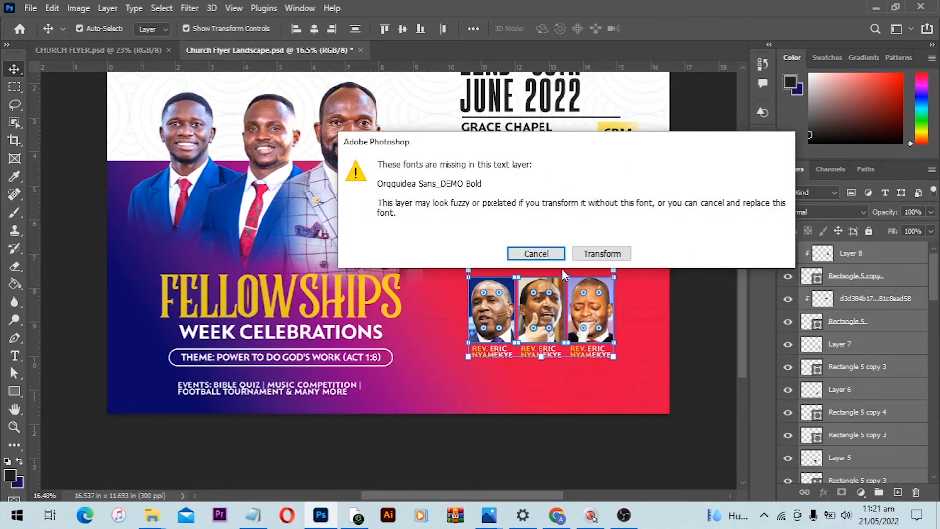
pyautogui.click(602, 253)
pyautogui.moveTo(613, 356); pyautogui.dragTo(638, 386)
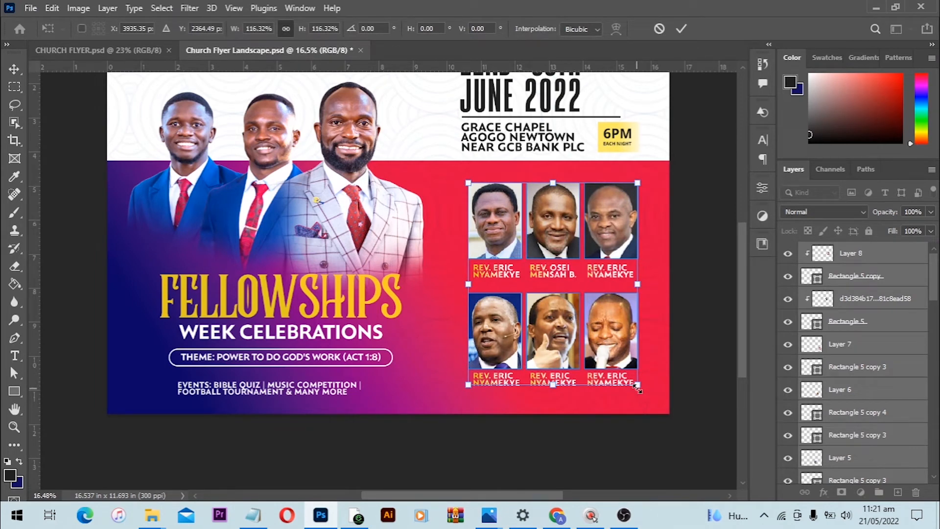
pyautogui.press('Return')
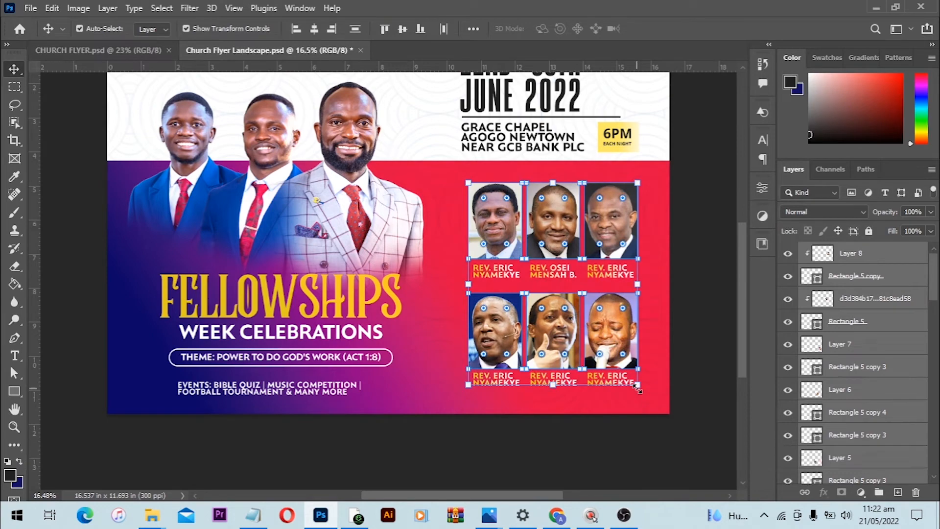
pyautogui.hotkey('ctrl', '0')
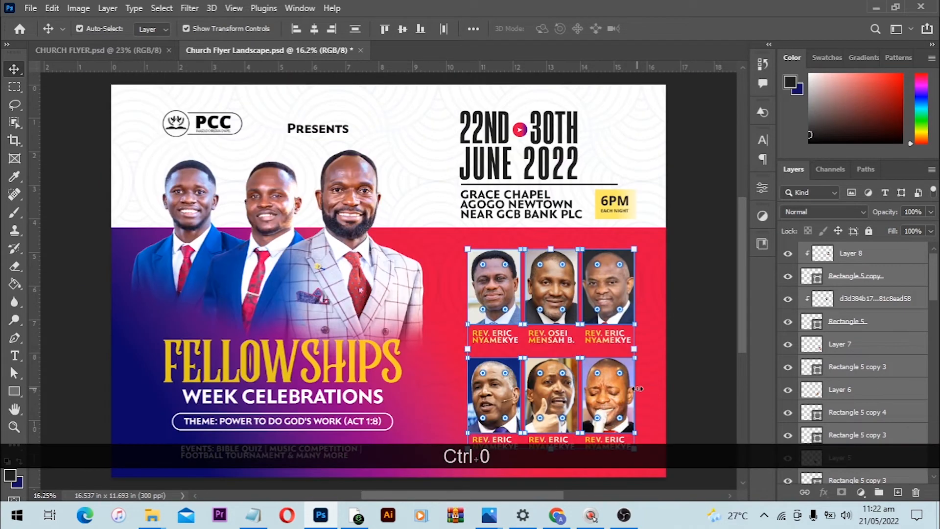
pyautogui.click(684, 316)
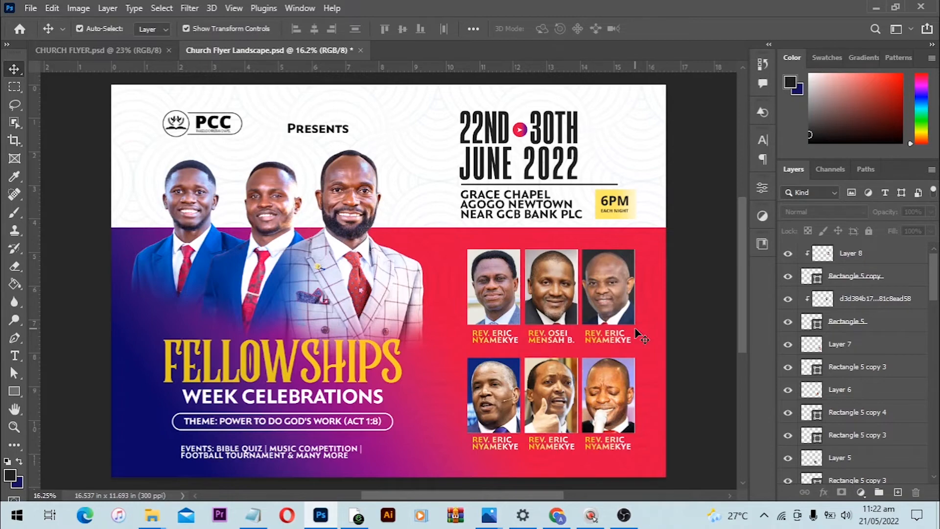
# Copy the yellow FELLOWSHIP LEADERS banner with its text and arrows from CHURCH FLYER.psd into the landscape flyer and group its layers
pyautogui.click(98, 51)
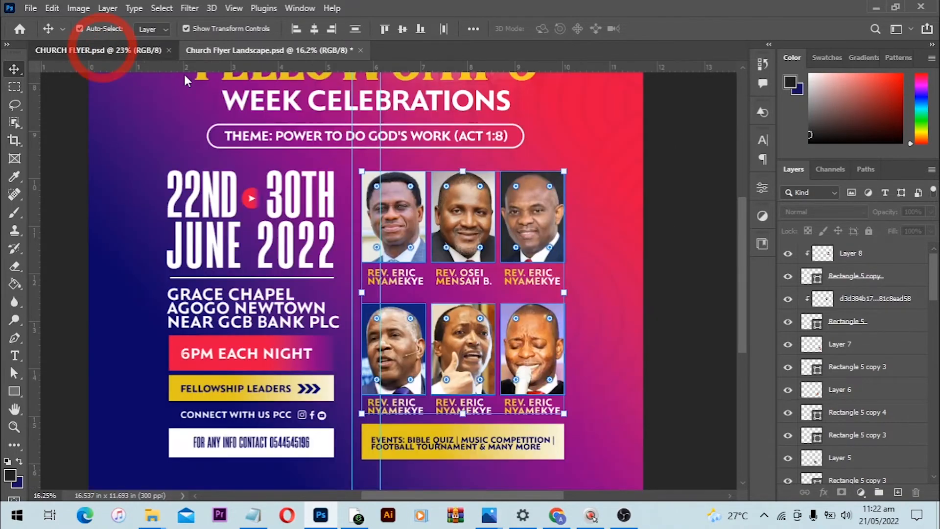
pyautogui.scroll(-2, 519, 238)
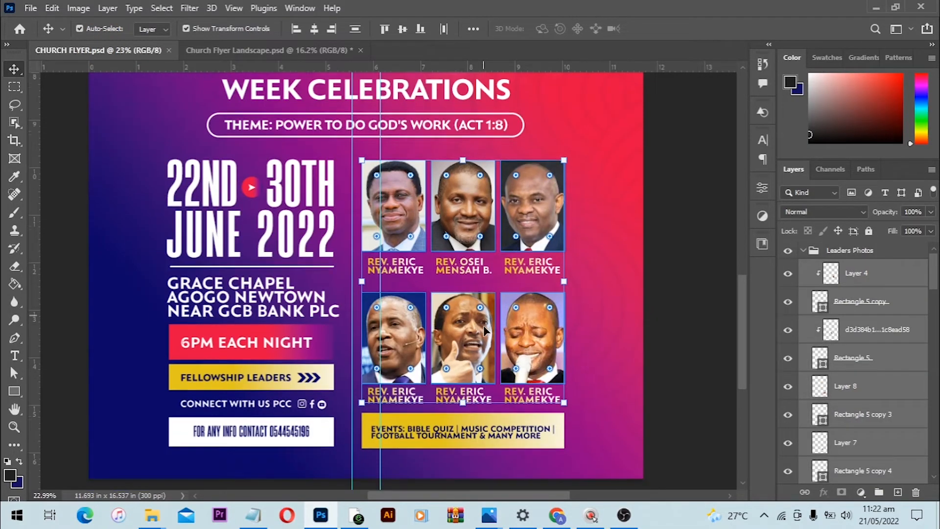
pyautogui.keyDown('alt'); pyautogui.scroll(1, 306, 348); pyautogui.keyUp('alt')
pyautogui.scroll(3, 306, 349)
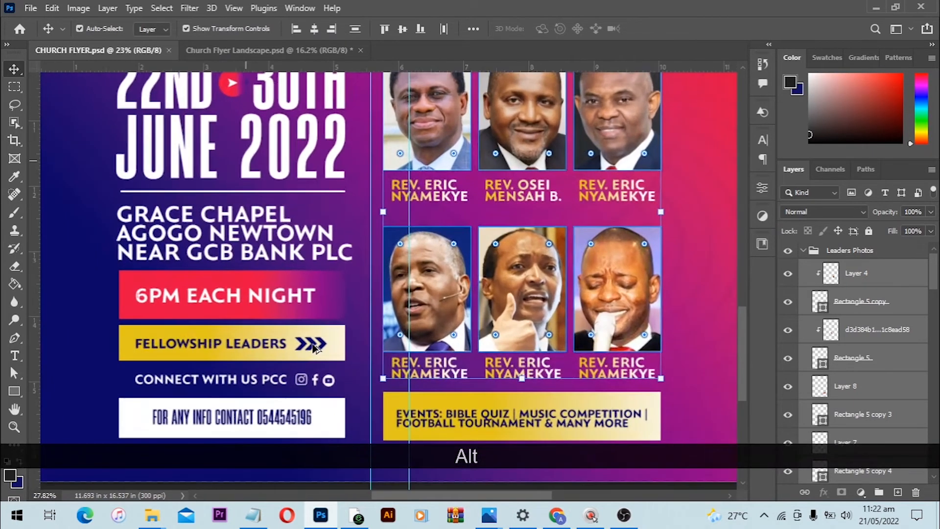
pyautogui.click(343, 342)
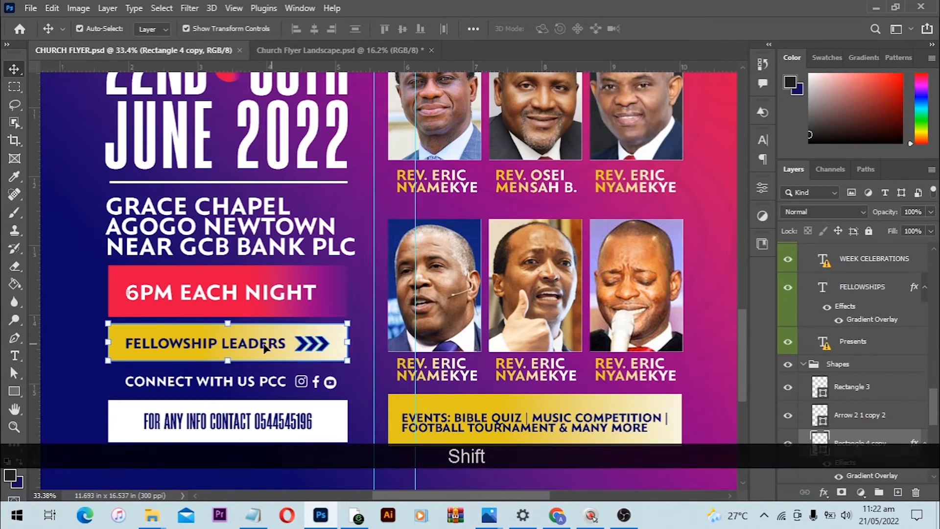
pyautogui.moveTo(265, 348); pyautogui.dragTo(456, 337)
pyautogui.hotkey('ctrl', 'g')
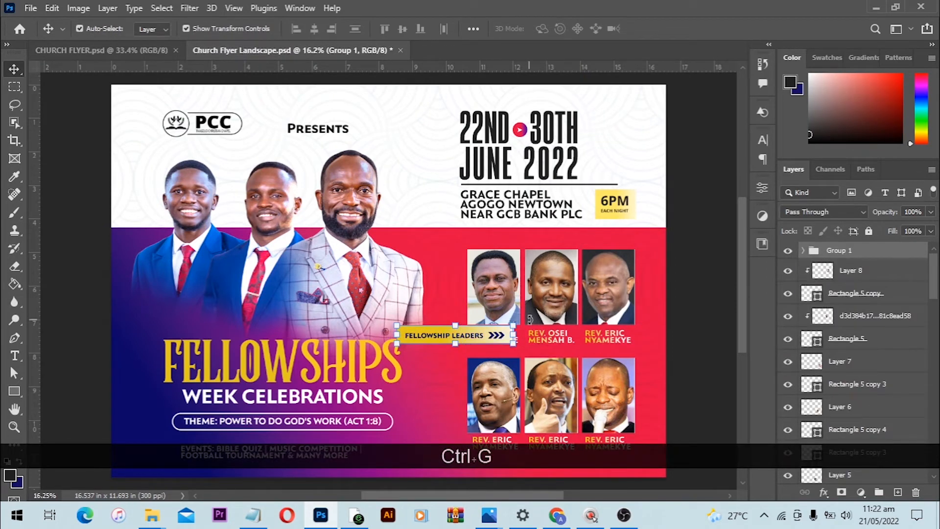
# Rotate the FELLOWSHIP LEADERS group 90° counter-clockwise, transforming it despite the missing font
pyautogui.press('ctrl')
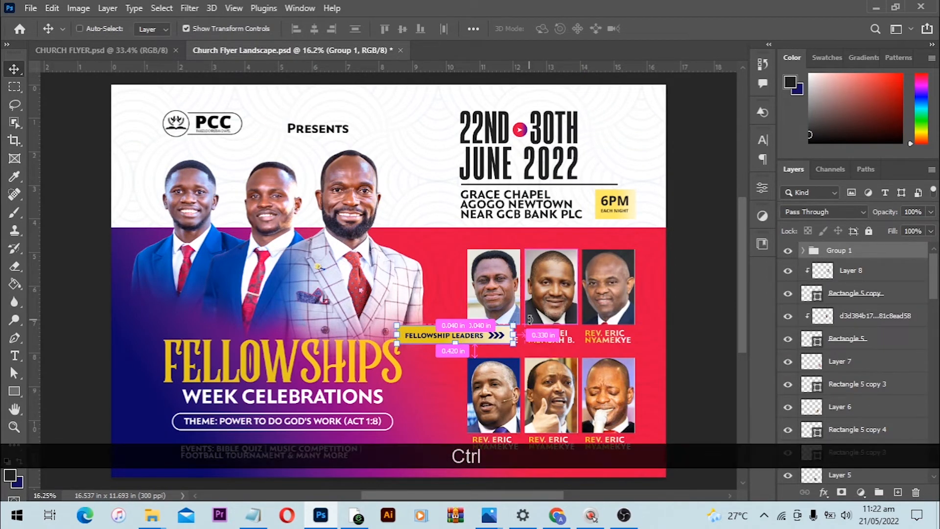
pyautogui.hotkey('ctrl', 't')
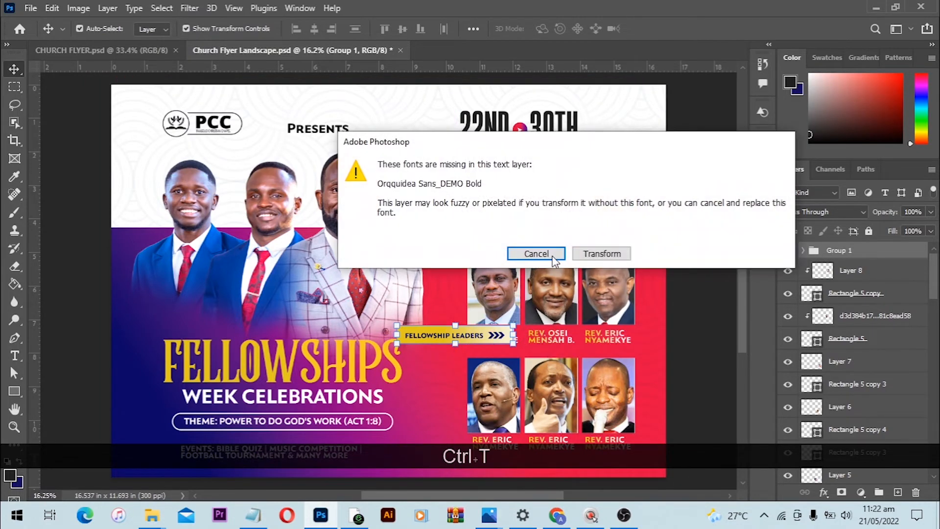
pyautogui.click(602, 253)
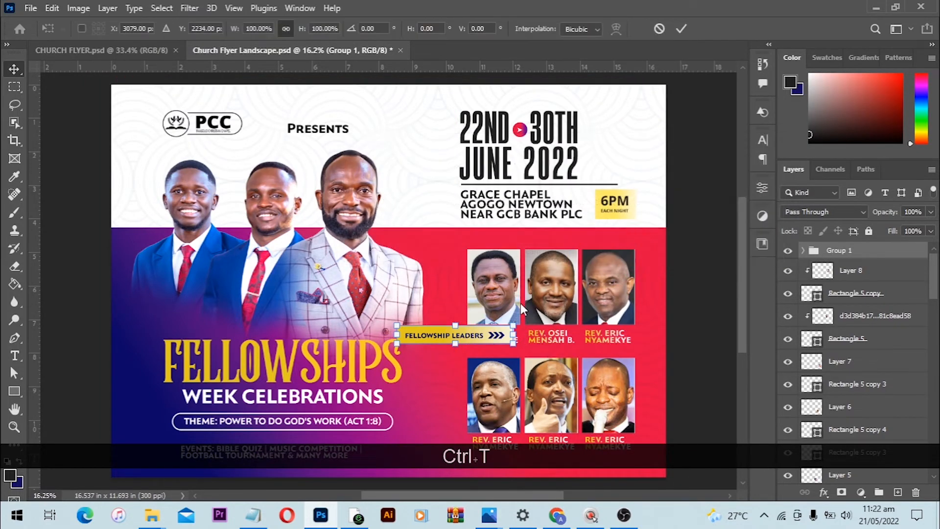
pyautogui.rightClick(479, 334)
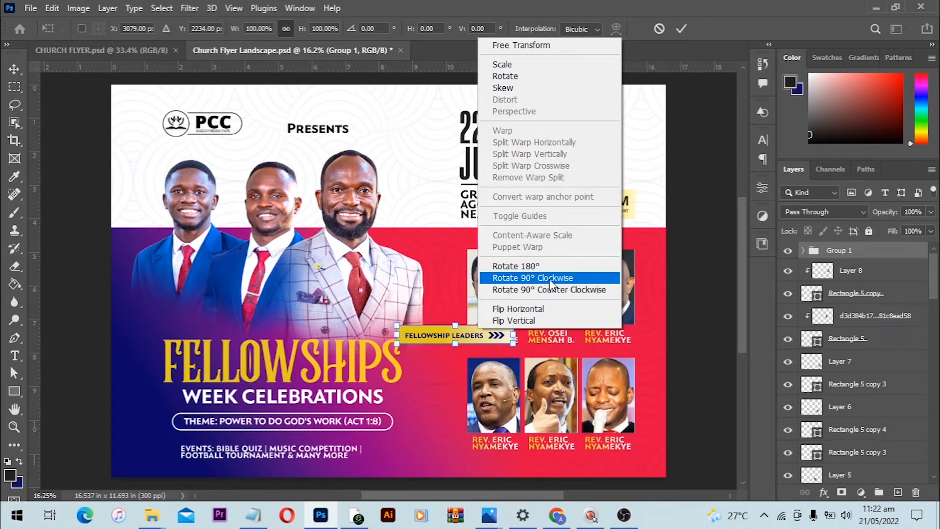
pyautogui.click(571, 289)
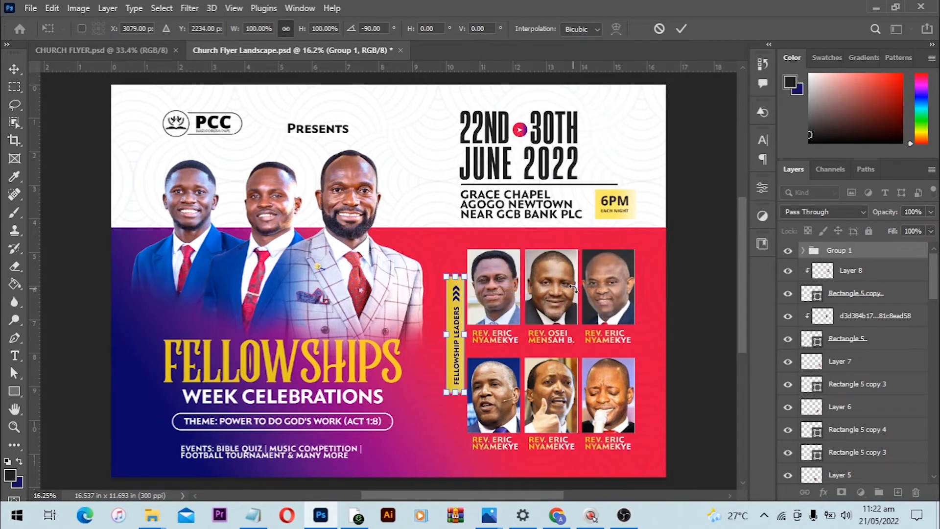
# Place the vertical FELLOWSHIP LEADERS banner just left of the portrait grid, spanning both rows with a small gap
pyautogui.moveTo(464, 315); pyautogui.dragTo(454, 339)
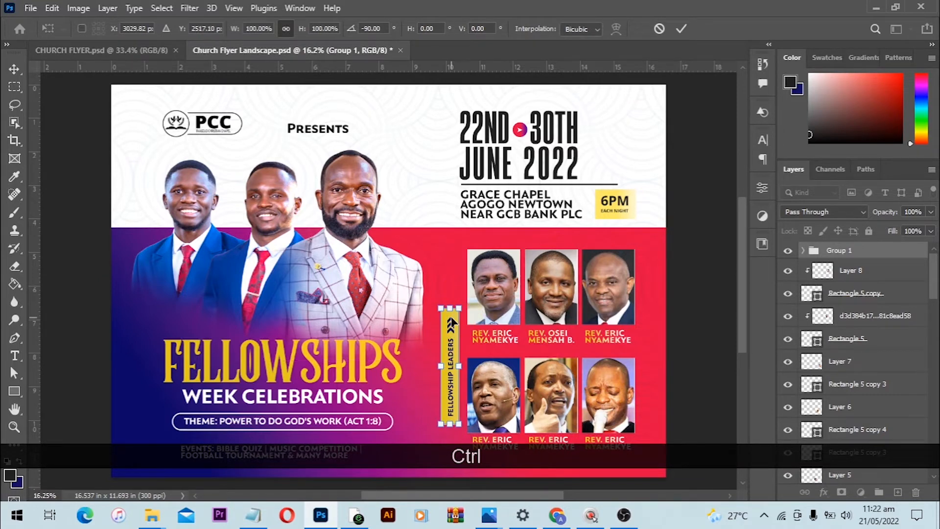
pyautogui.press('Right')
pyautogui.press('Right')
pyautogui.press('Right')
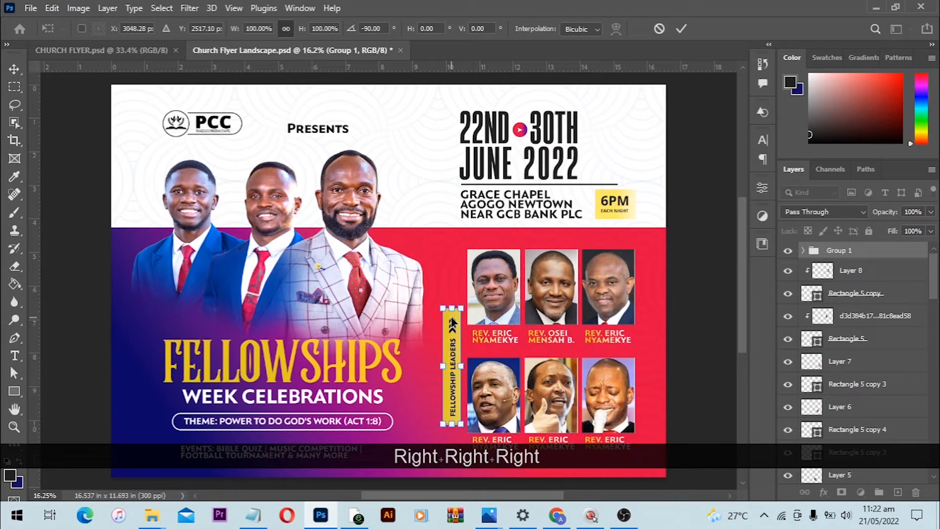
pyautogui.press('Return')
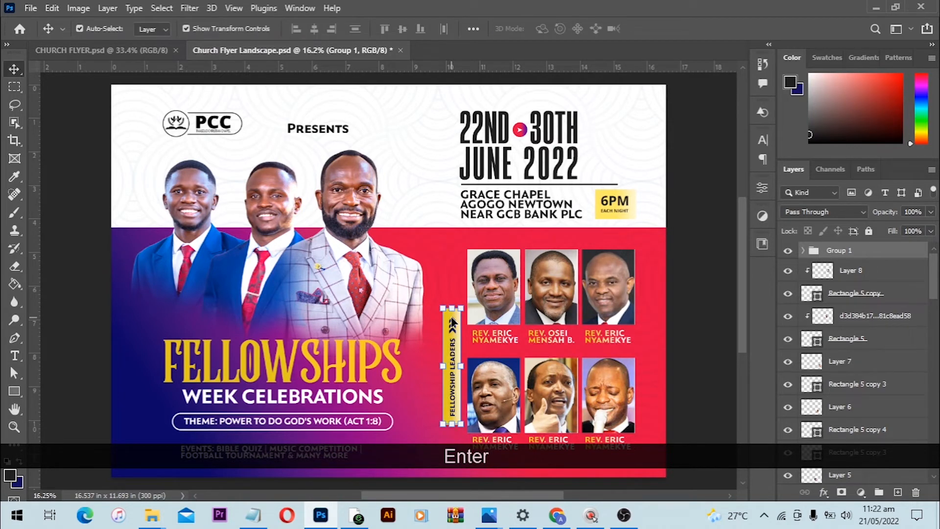
pyautogui.press('Left')
pyautogui.press('Left')
pyautogui.press('Left')
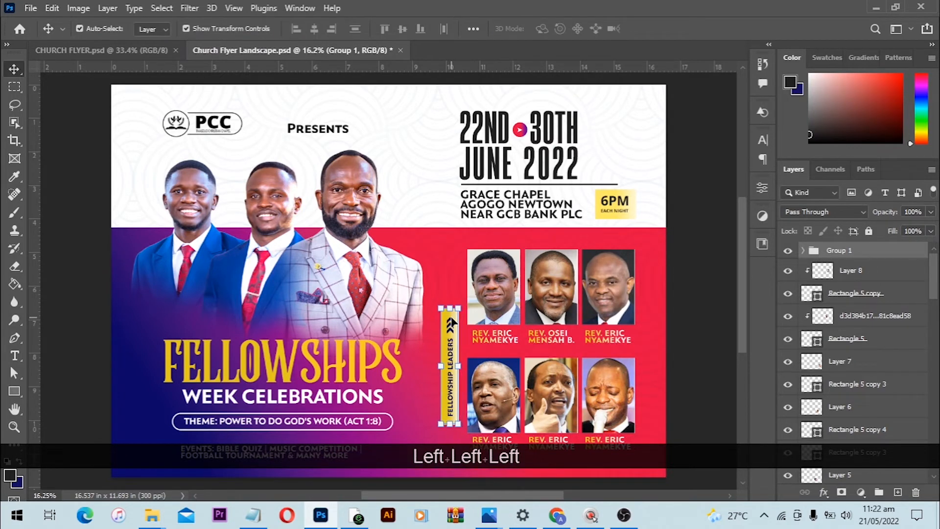
pyautogui.click(678, 247)
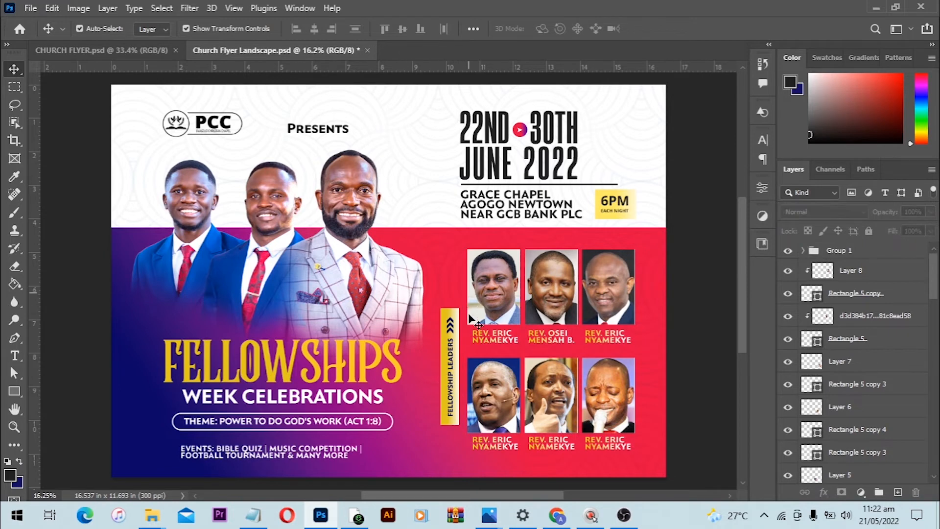
# Set the banner rectangle's gradient overlay angle to 90° and shift the gradient upward along the banner
pyautogui.click(452, 314)
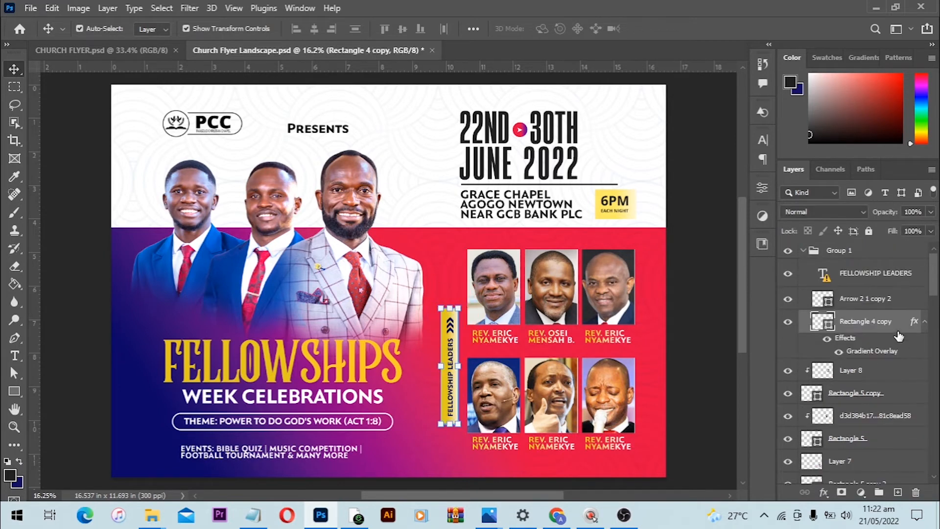
pyautogui.doubleClick(896, 329)
pyautogui.click(466, 360)
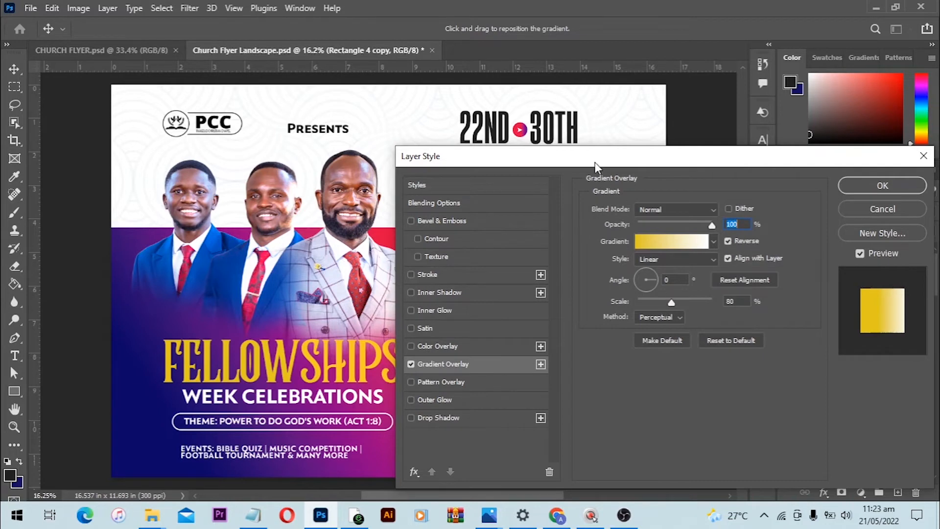
pyautogui.moveTo(595, 162); pyautogui.dragTo(783, 151)
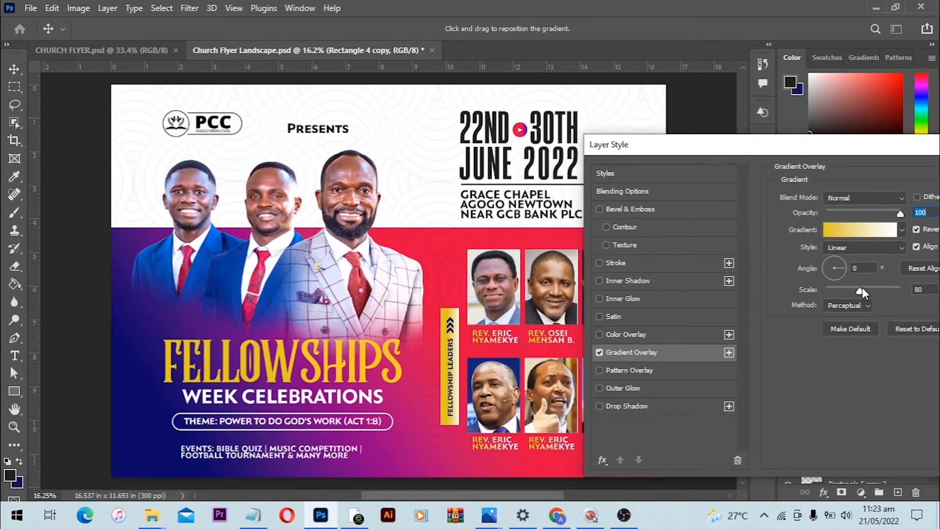
pyautogui.moveTo(834, 145); pyautogui.dragTo(745, 142)
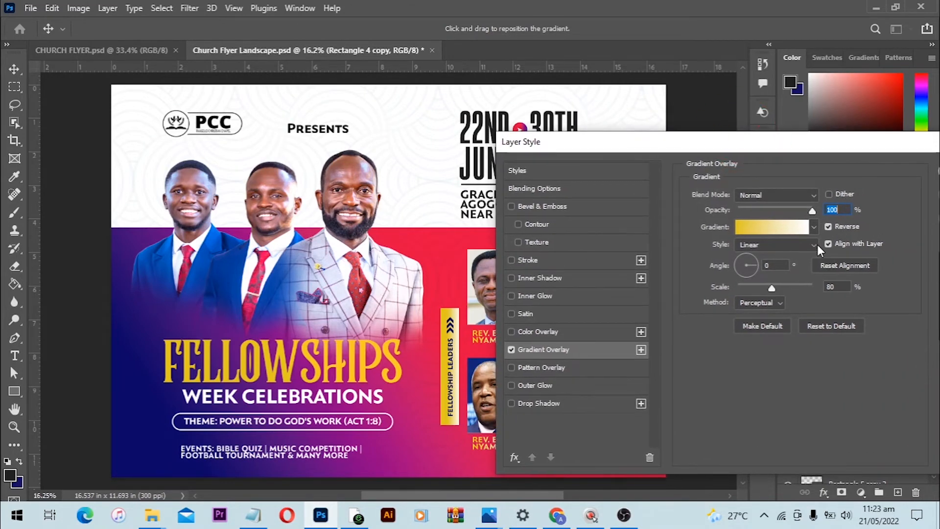
pyautogui.click(719, 266)
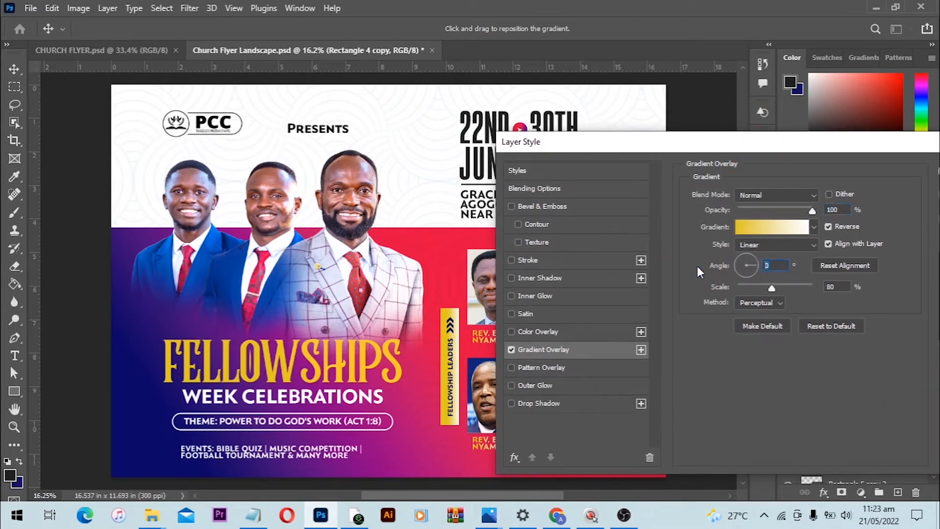
pyautogui.write('90')
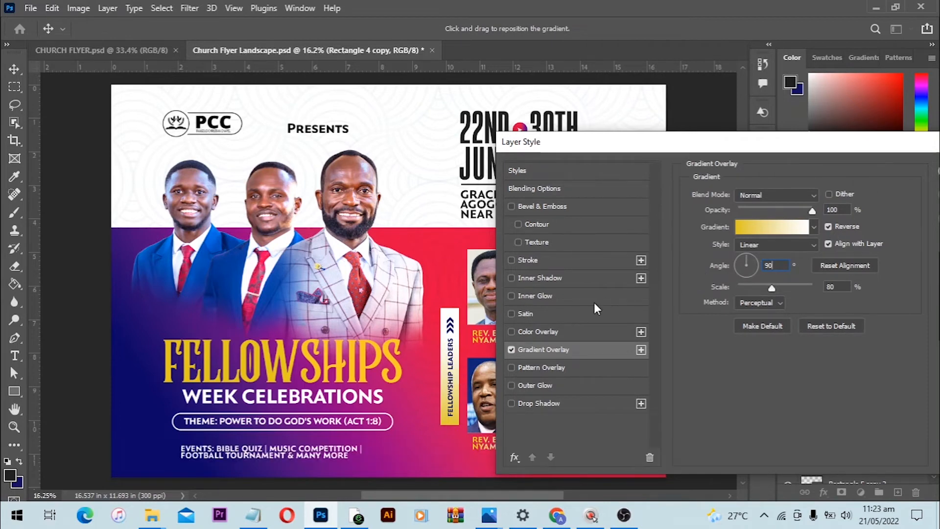
pyautogui.moveTo(446, 374); pyautogui.dragTo(447, 338)
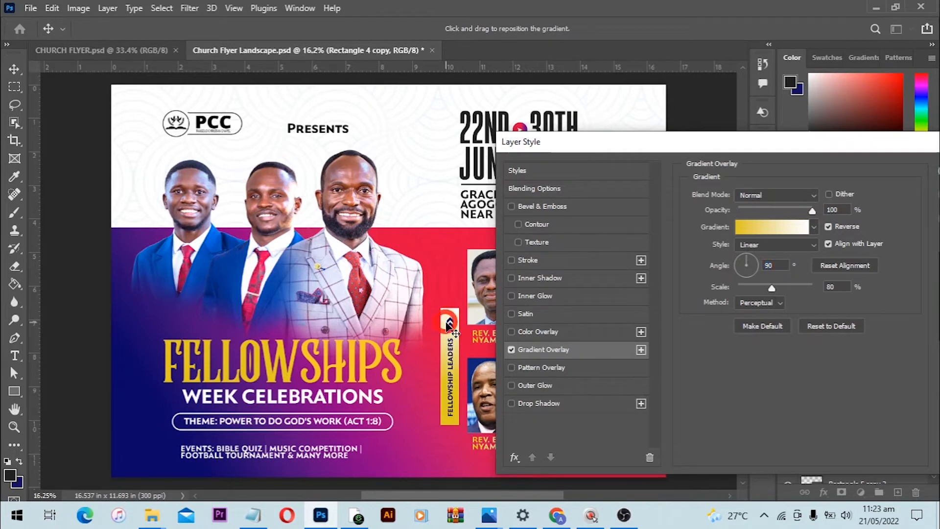
pyautogui.press('Return')
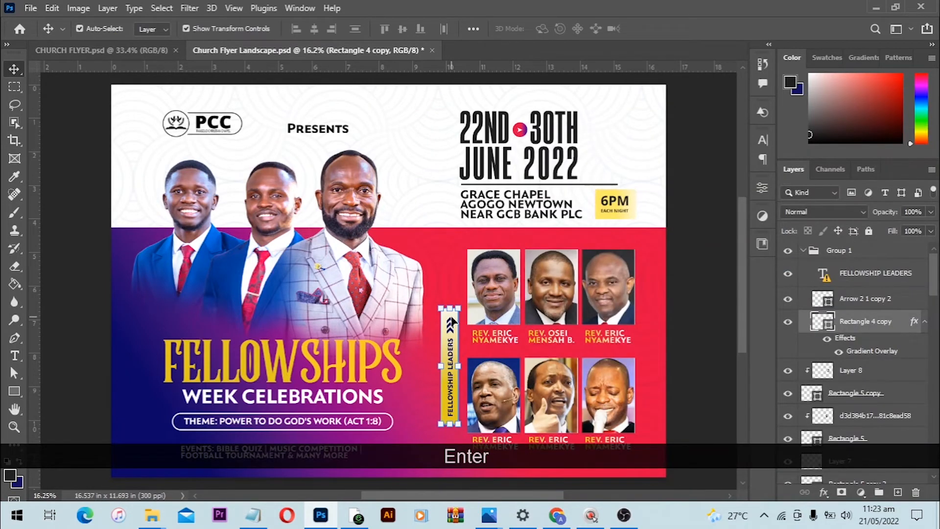
# Move the banner's rectangle, arrows and text together slightly down beside the portraits
pyautogui.scroll(-3, 453, 322)
pyautogui.keyDown('alt'); pyautogui.scroll(1, 489, 235); pyautogui.keyUp('alt')
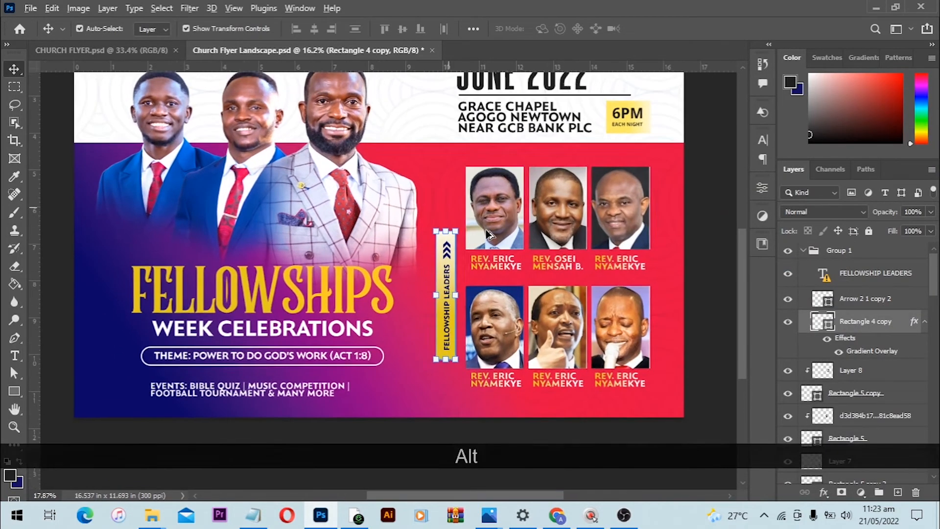
pyautogui.keyDown('alt'); pyautogui.scroll(6, 489, 235); pyautogui.keyUp('alt')
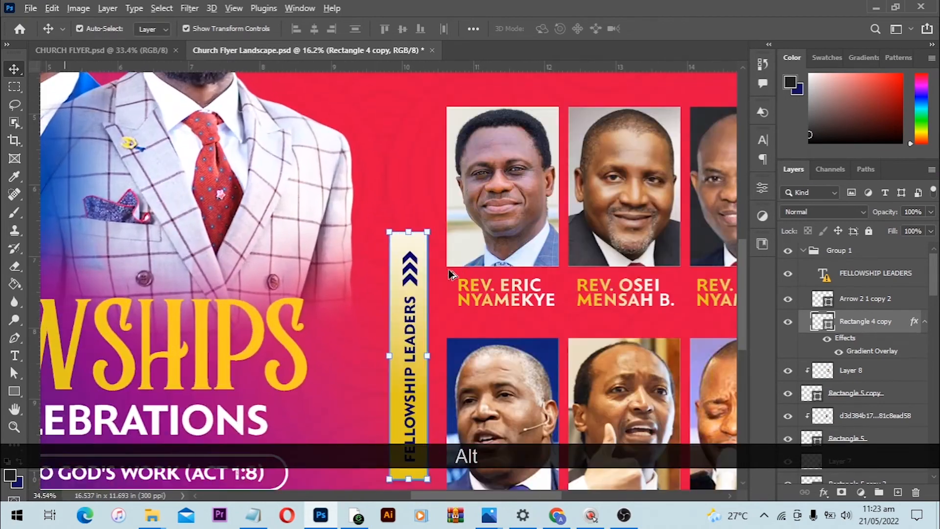
pyautogui.scroll(-2, 450, 273)
pyautogui.moveTo(414, 269); pyautogui.dragTo(416, 287)
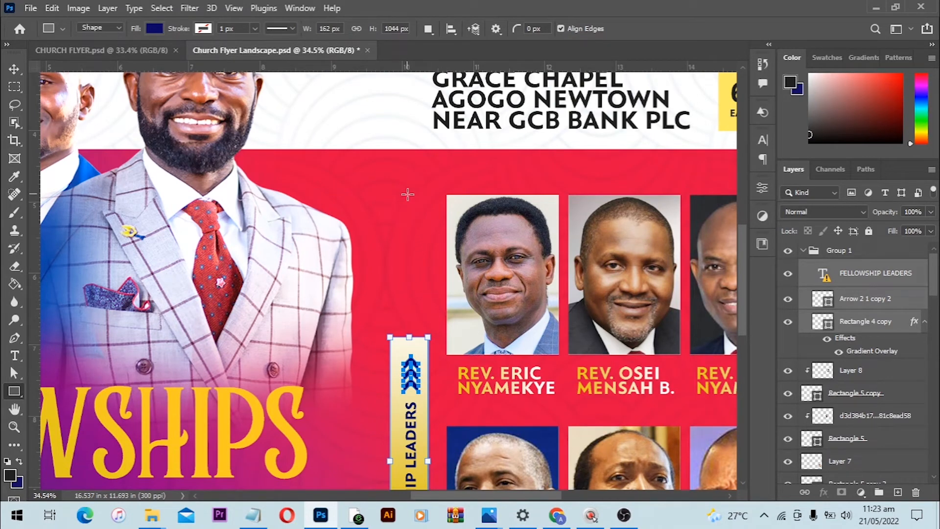
# Draw a thin vertical rectangle about 23 × 624 px from the portraits' top level down to the banner and fill it white
pyautogui.moveTo(407, 194); pyautogui.dragTo(414, 342)
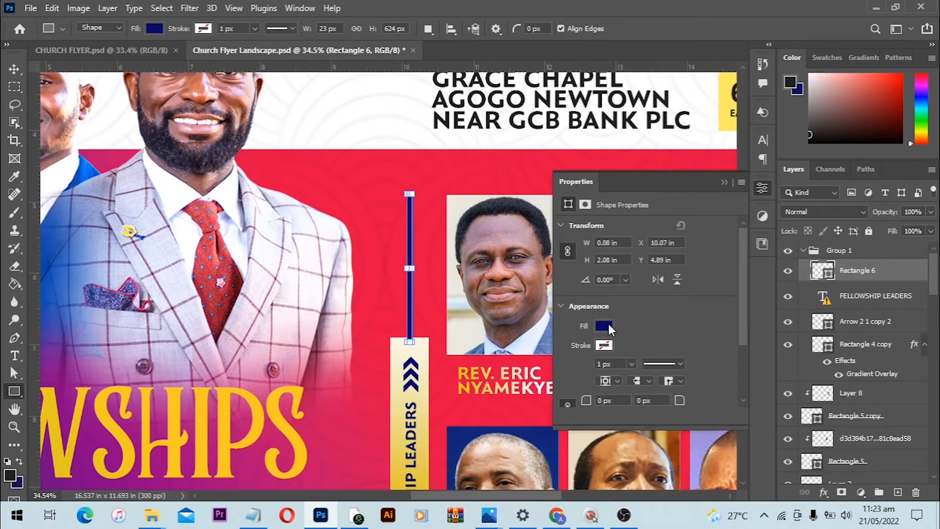
pyautogui.click(606, 326)
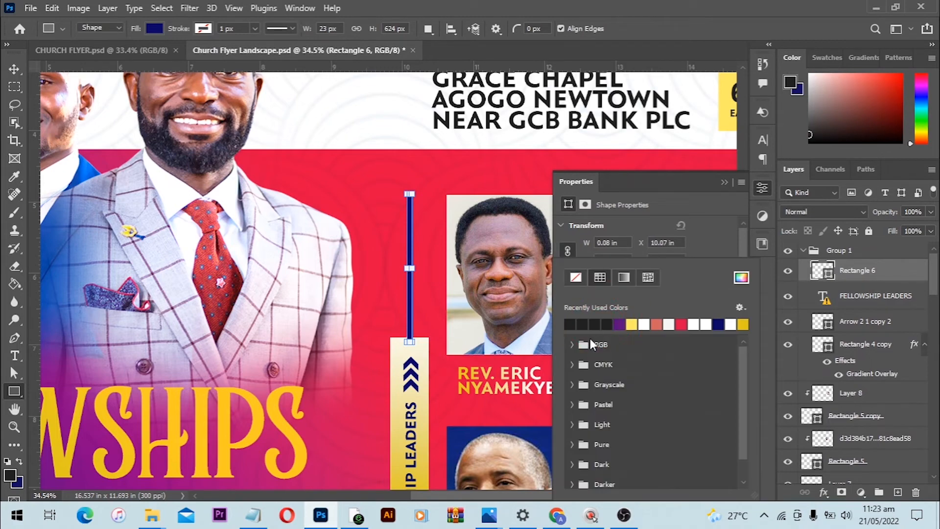
pyautogui.click(706, 324)
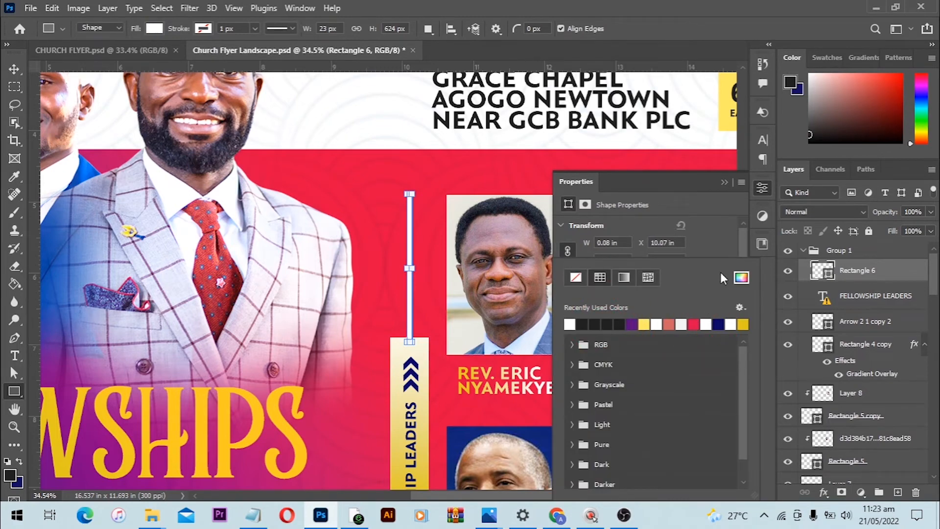
# Confirm white (ffffff) as the fill of the thin vertical line above the FELLOWSHIP LEADERS banner and deselect it
pyautogui.click(741, 277)
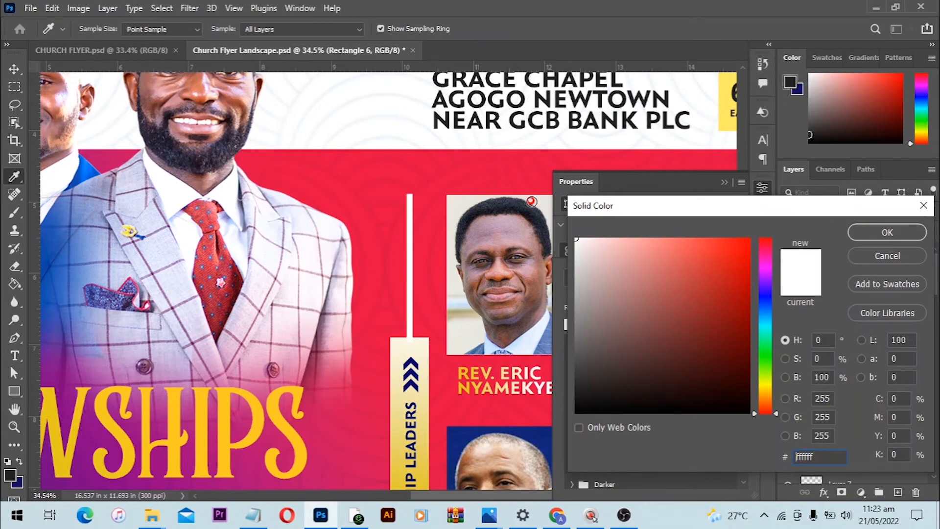
pyautogui.click(887, 232)
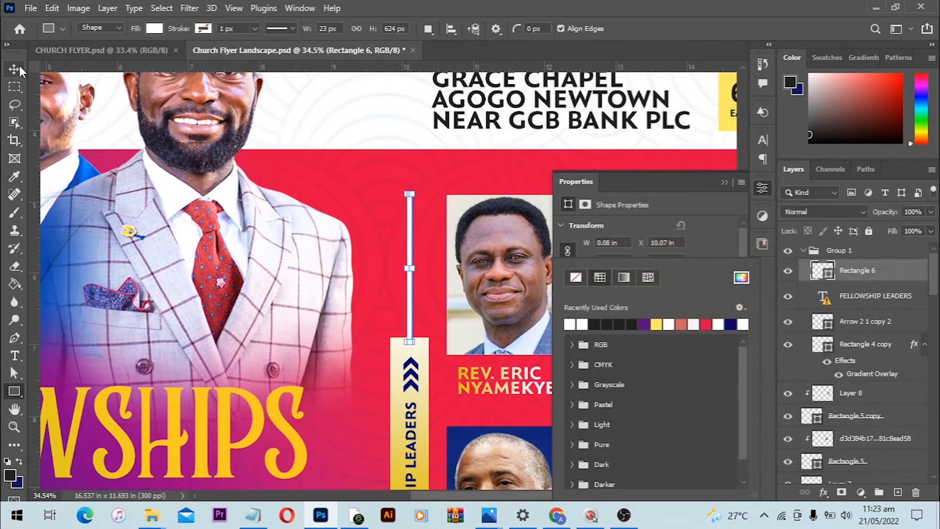
pyautogui.click(19, 68)
pyautogui.hotkey('ctrl', '0')
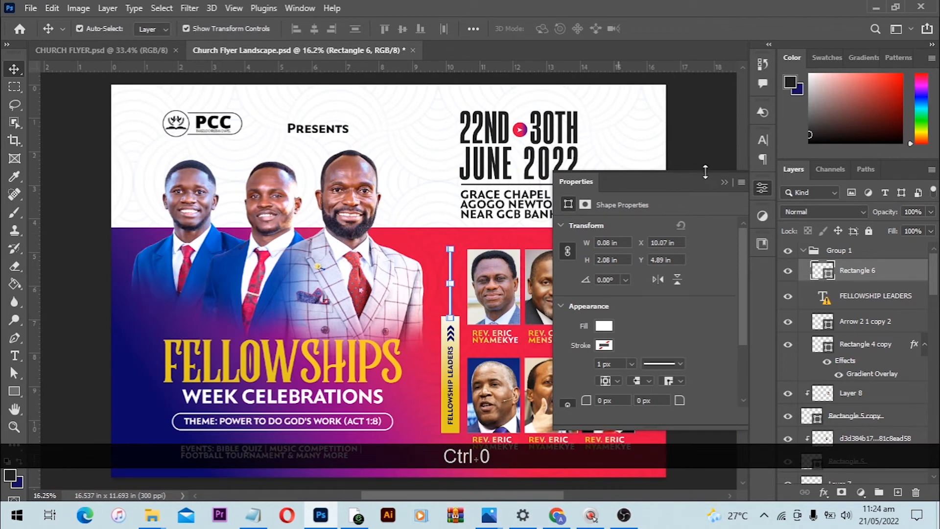
pyautogui.click(723, 182)
pyautogui.click(690, 205)
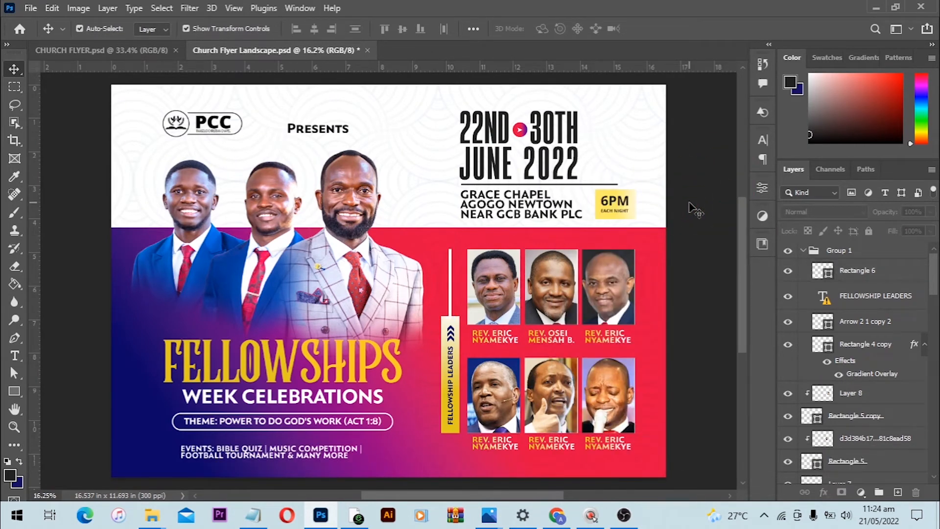
# Examine the whole portrait version in CHURCH FLYER.psd for comparison and return to the landscape flyer
pyautogui.click(130, 52)
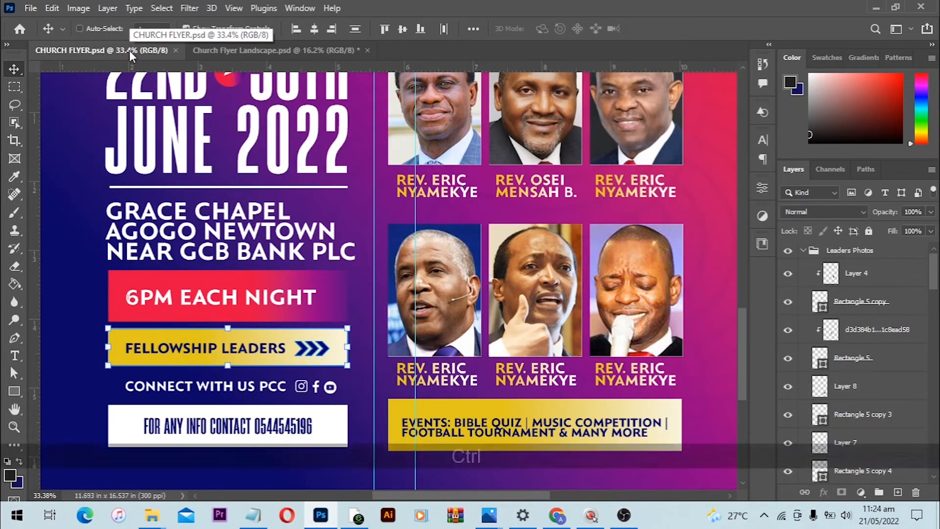
pyautogui.hotkey('ctrl', '0')
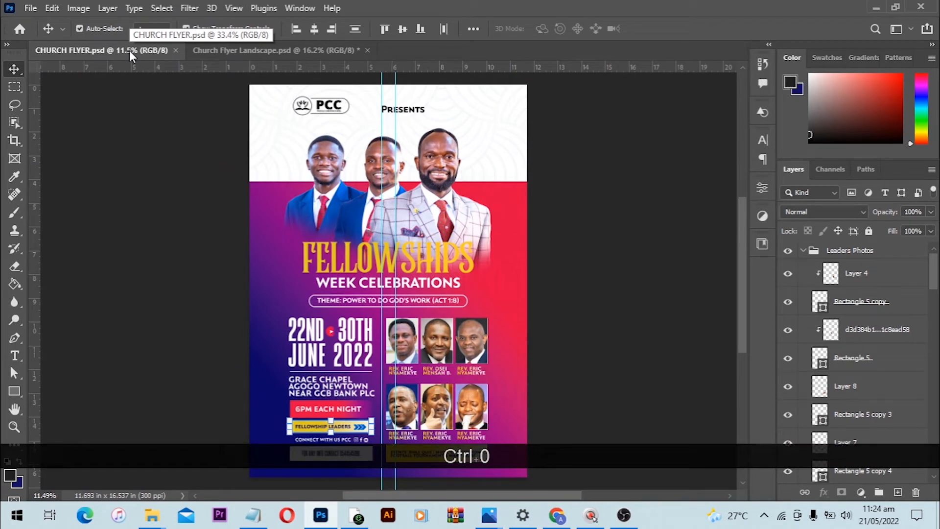
pyautogui.click(246, 49)
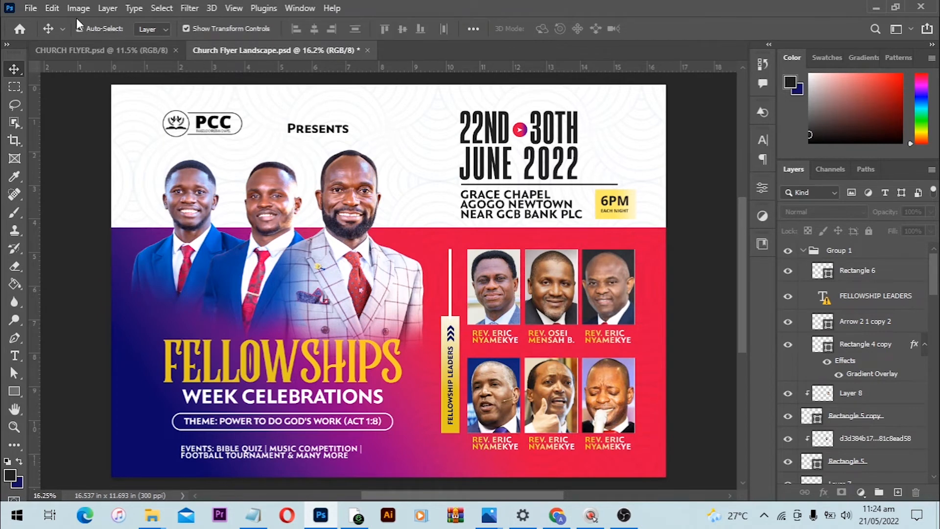
# Move the two-line EVENTS text slightly up, closer to the theme box
pyautogui.click(308, 456)
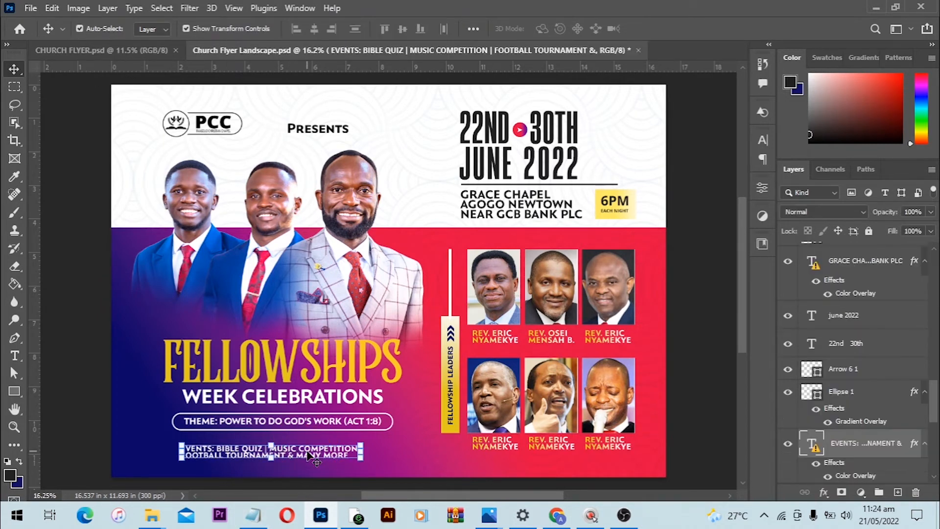
pyautogui.press('Up')
pyautogui.press('Up')
pyautogui.press('Up')
pyautogui.press('Up')
pyautogui.press('Up')
pyautogui.press('Up')
pyautogui.press('Up')
pyautogui.press('Up')
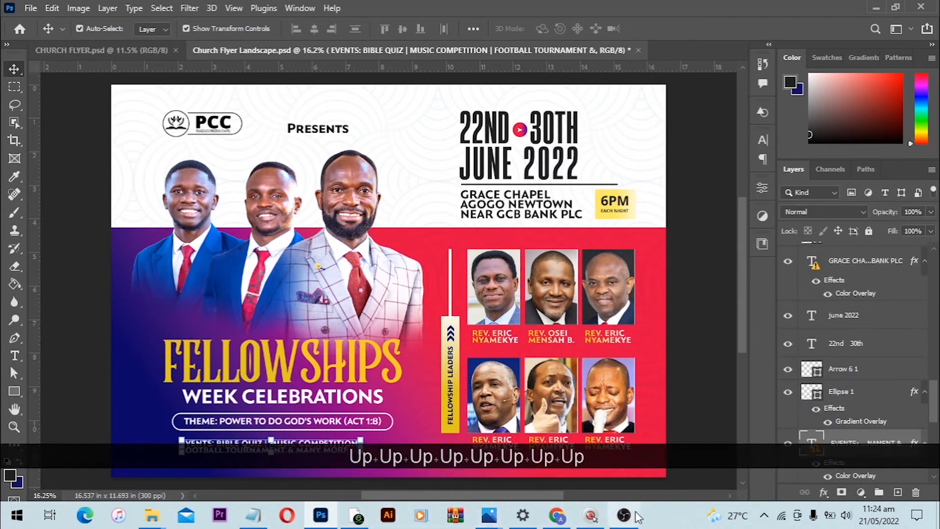
pyautogui.click(624, 515)
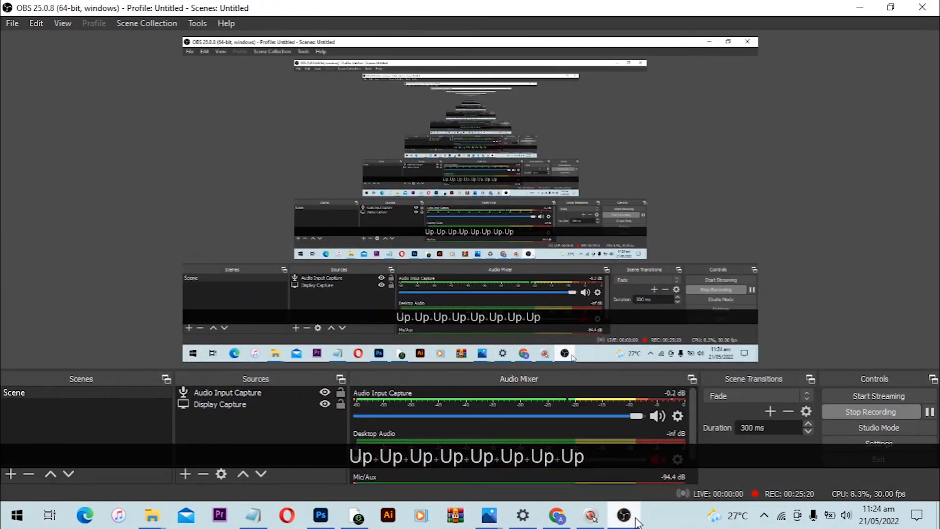
pyautogui.press('Up')
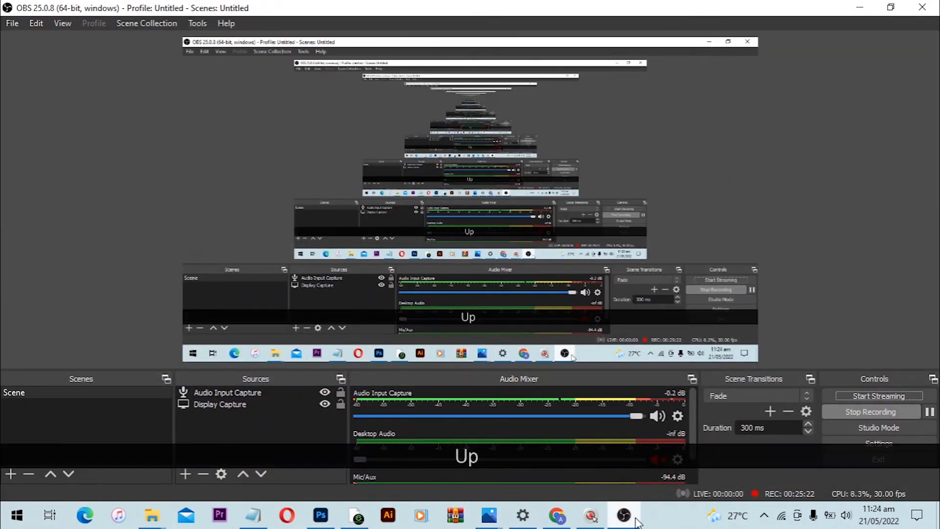
pyautogui.click(627, 518)
# Fine-tune the EVENTS text's vertical position so a small gap remains beneath the theme box
pyautogui.press('Up')
pyautogui.press('Up')
pyautogui.press('Up')
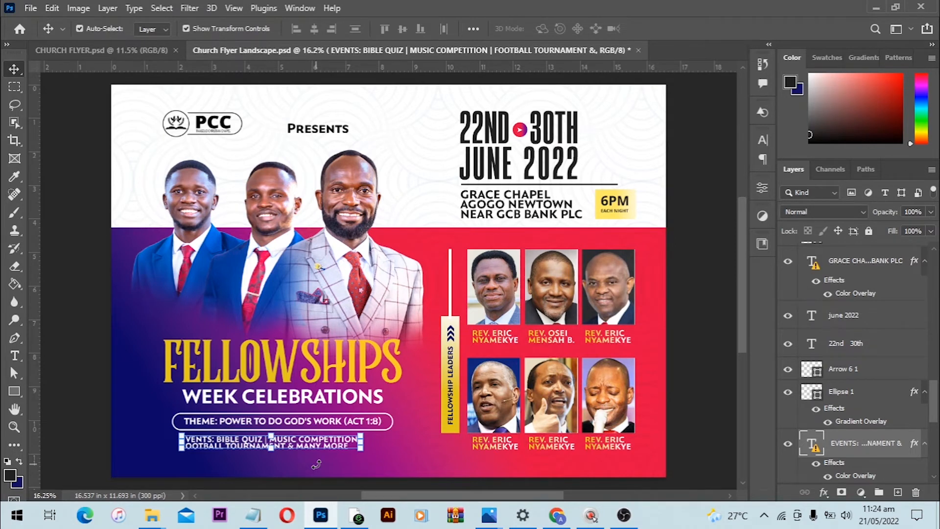
pyautogui.press('Down')
pyautogui.press('Down')
pyautogui.press('Down')
pyautogui.press('Down')
pyautogui.press('Down')
pyautogui.press('Down')
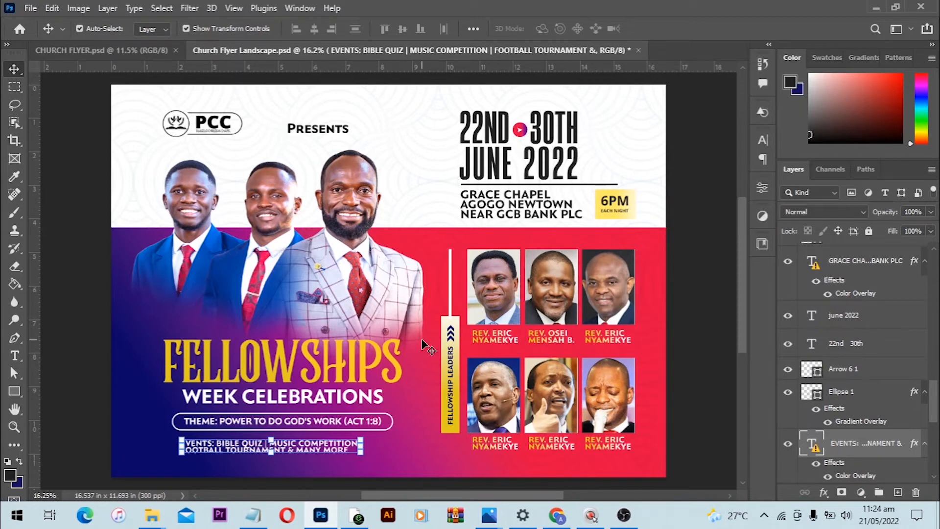
# Save the document and save a JPEG copy named Church Flyer Landscape copy in the 2022 Designs folder
pyautogui.hotkey('ctrl', 's')
pyautogui.click(32, 9)
pyautogui.click(82, 190)
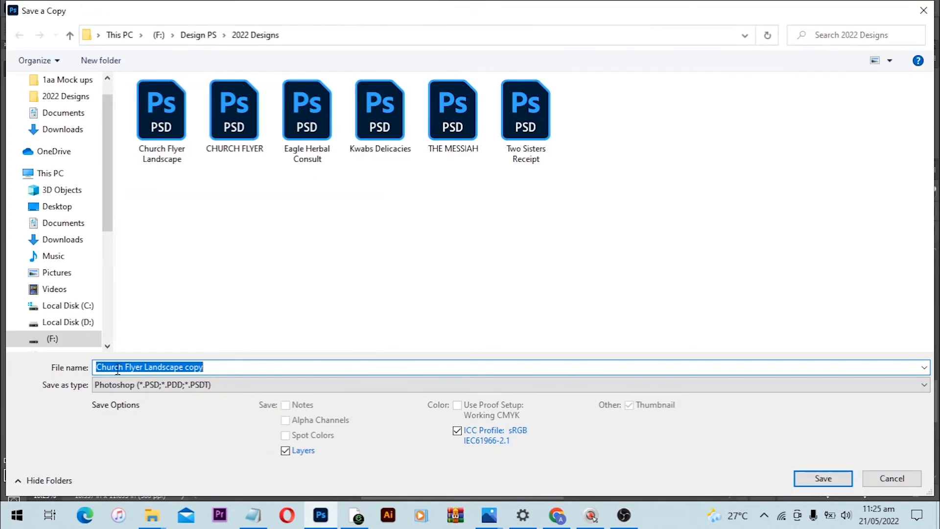
pyautogui.click(167, 386)
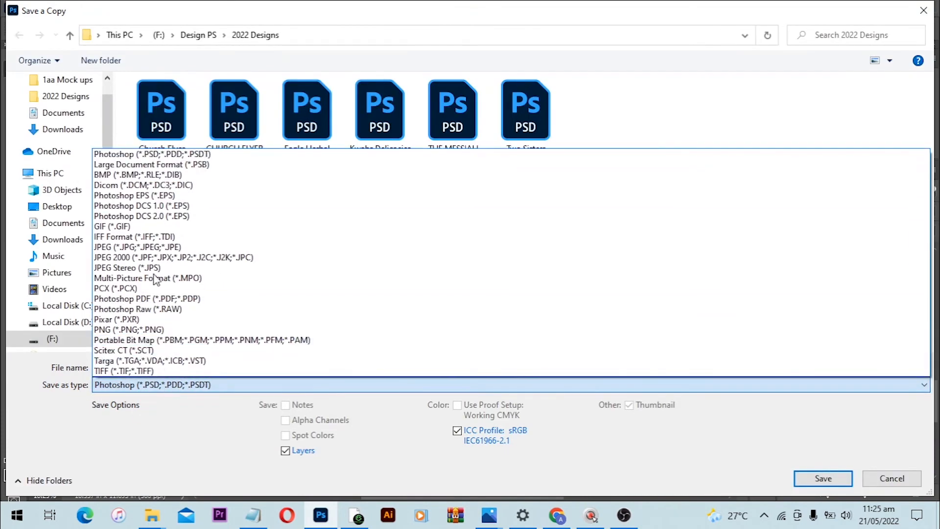
pyautogui.click(157, 247)
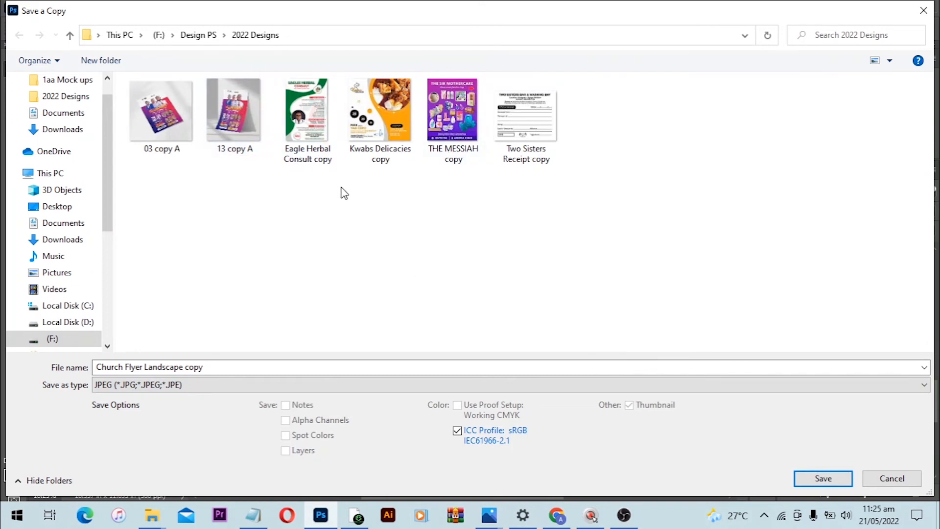
pyautogui.click(816, 478)
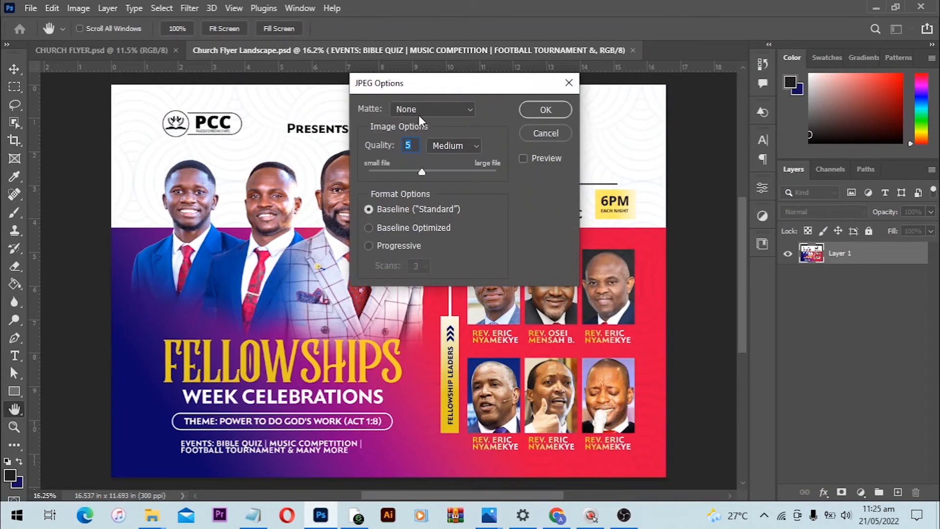
# Set the JPEG quality to 6 (Medium) with Baseline ("Standard") format and finish saving the copy
pyautogui.click(438, 147)
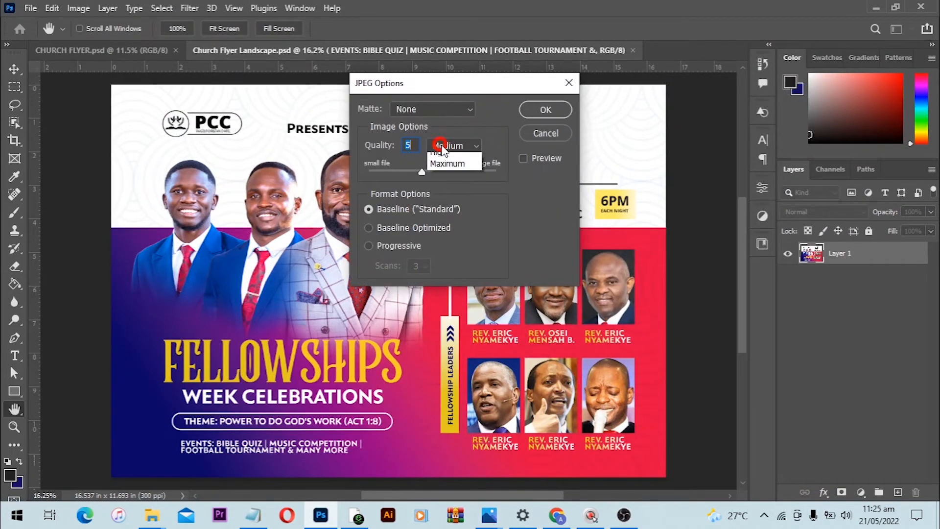
pyautogui.click(458, 196)
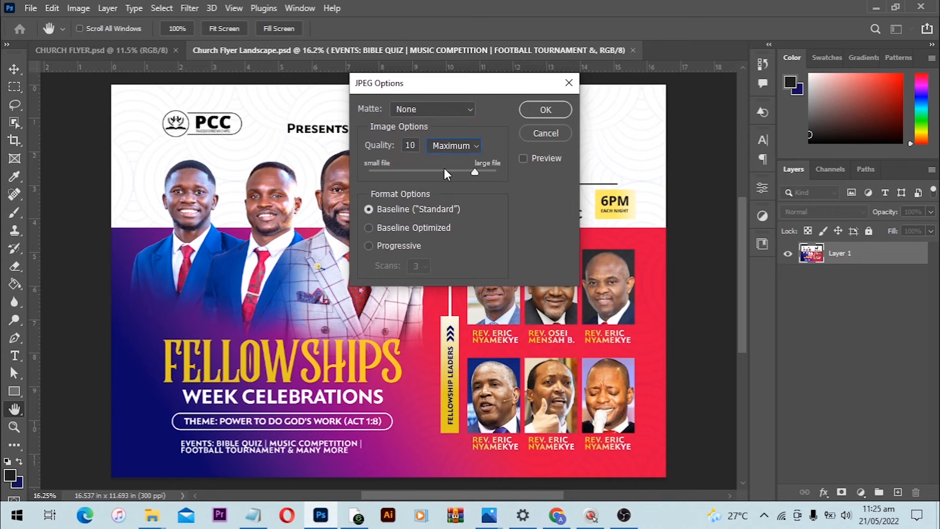
pyautogui.doubleClick(417, 146)
pyautogui.write('12')
pyautogui.click(350, 150)
pyautogui.write('6')
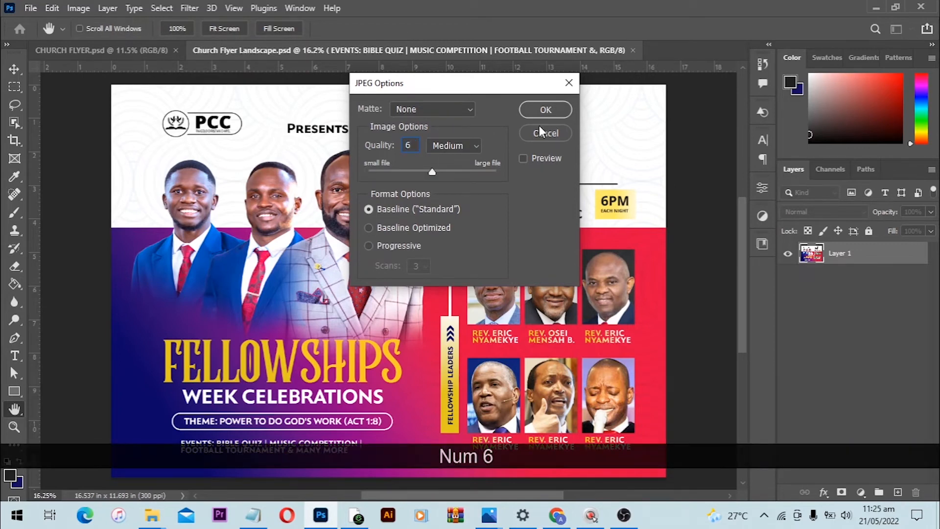
pyautogui.click(551, 114)
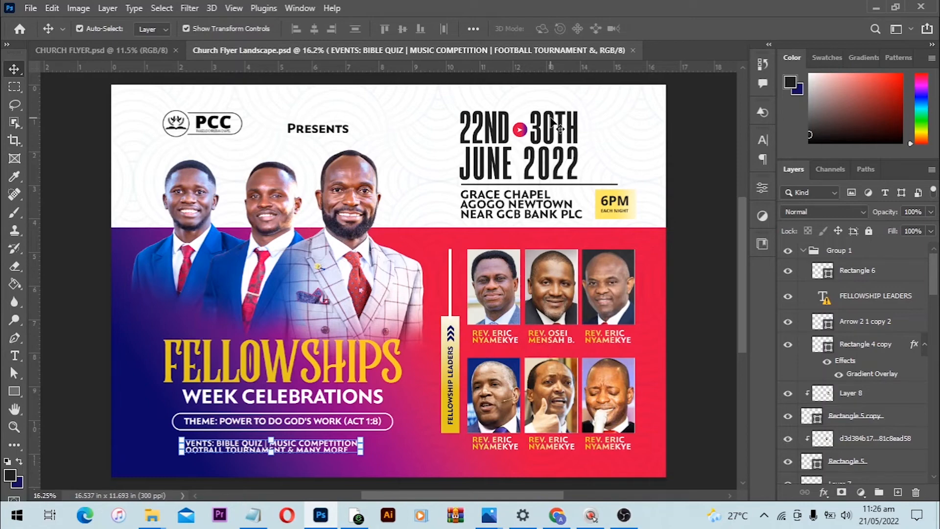
# Examine the color profile and color mode choices for a new document without creating one
pyautogui.hotkey('ctrl', 'n')
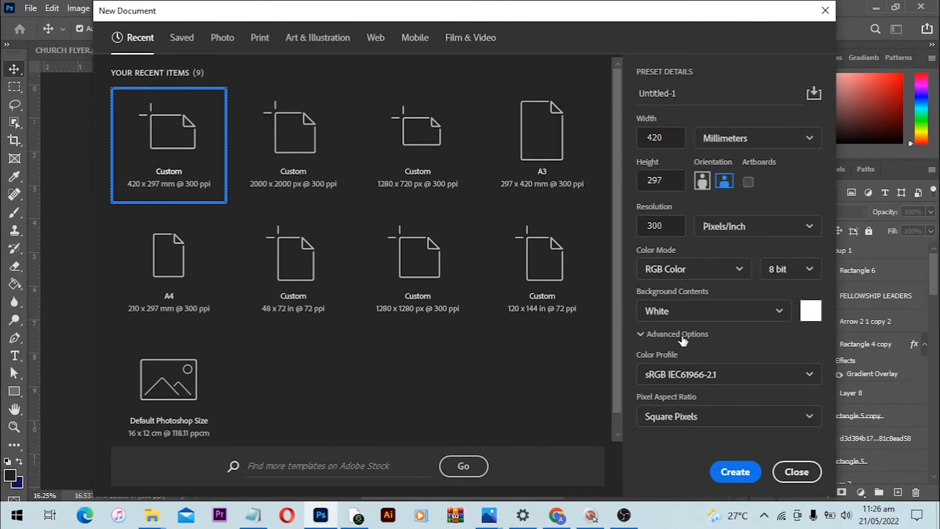
pyautogui.click(708, 377)
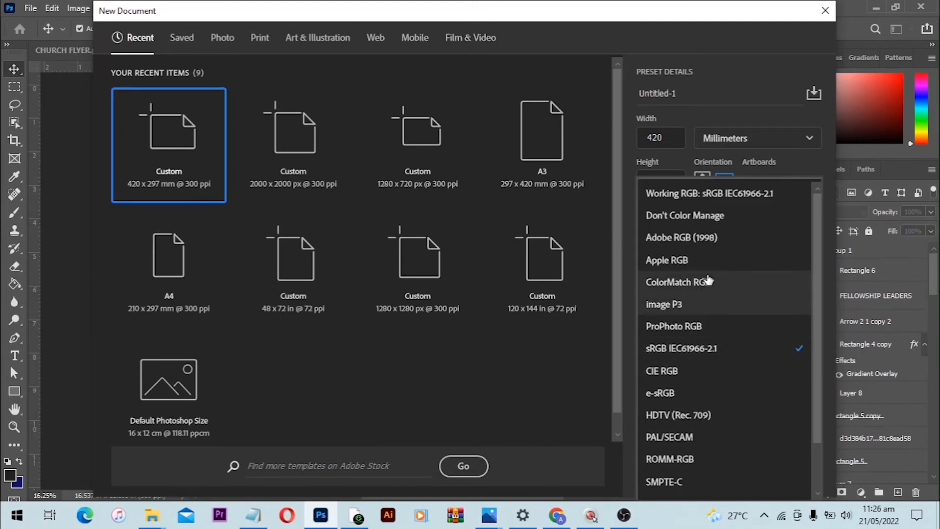
pyautogui.scroll(-1, 732, 307)
pyautogui.scroll(1, 797, 287)
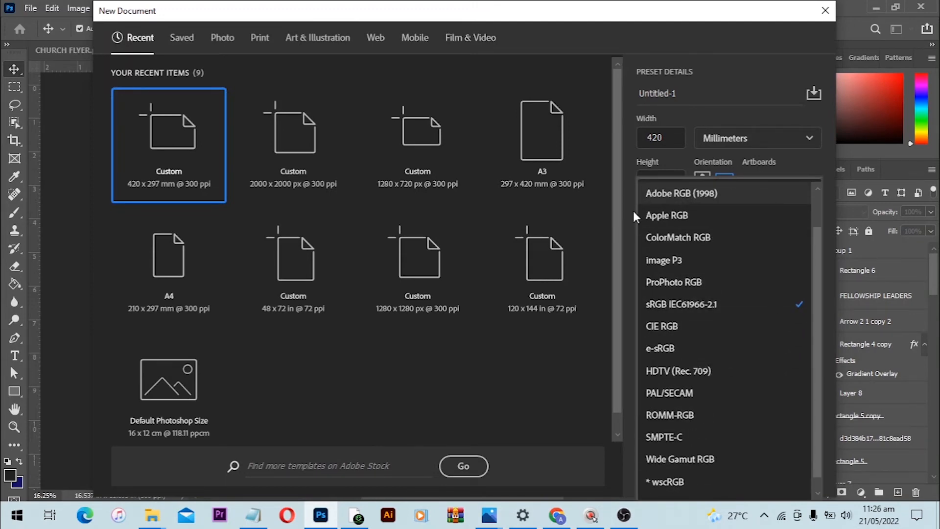
pyautogui.click(502, 367)
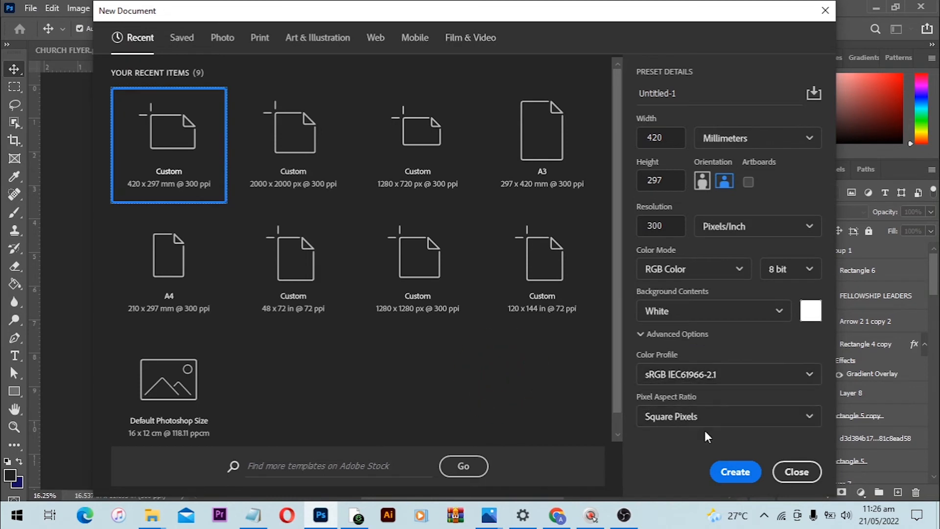
pyautogui.click(676, 270)
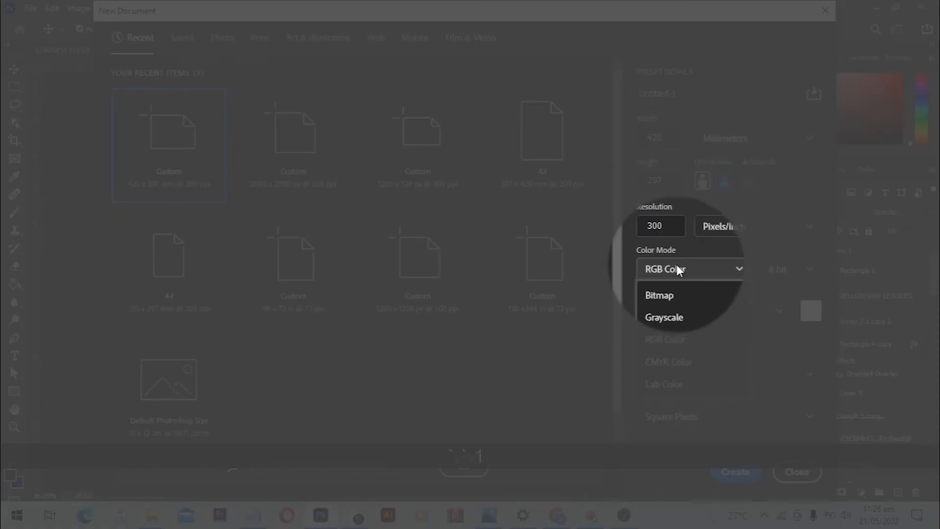
pyautogui.click(682, 269)
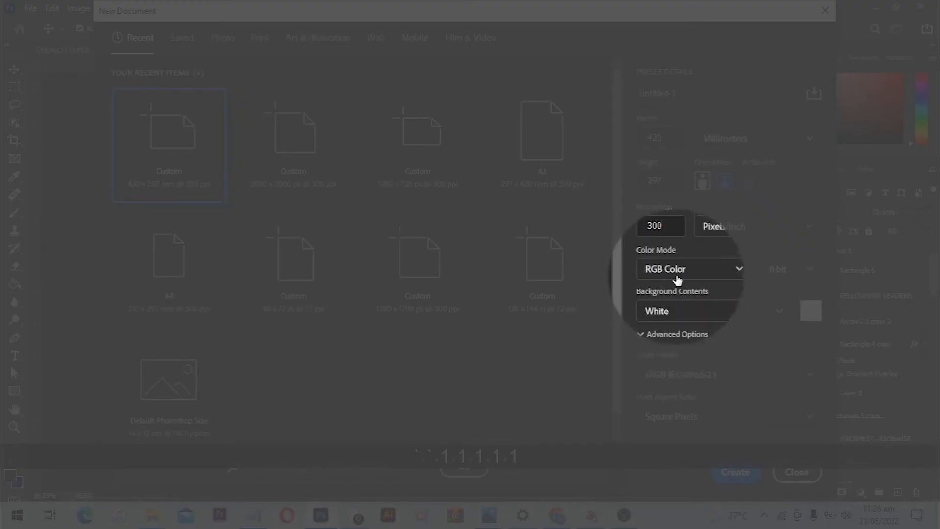
pyautogui.click(677, 270)
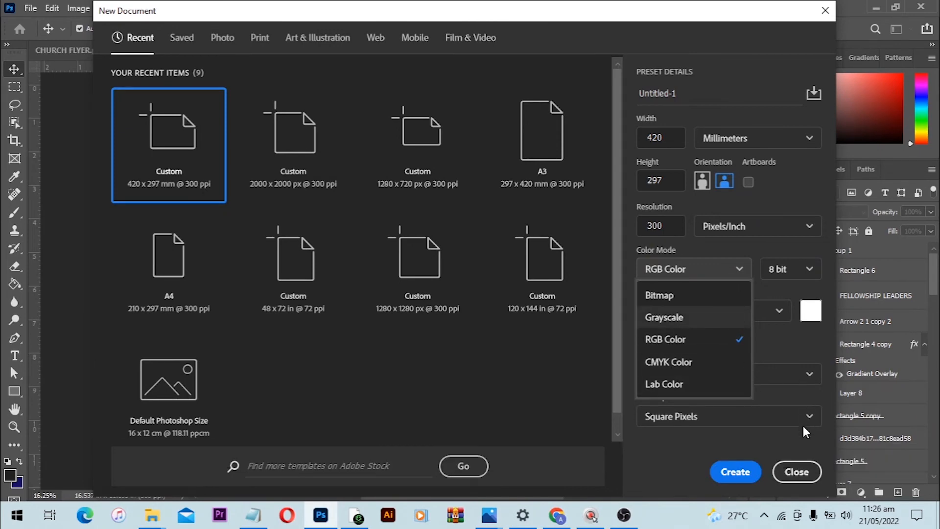
pyautogui.click(797, 472)
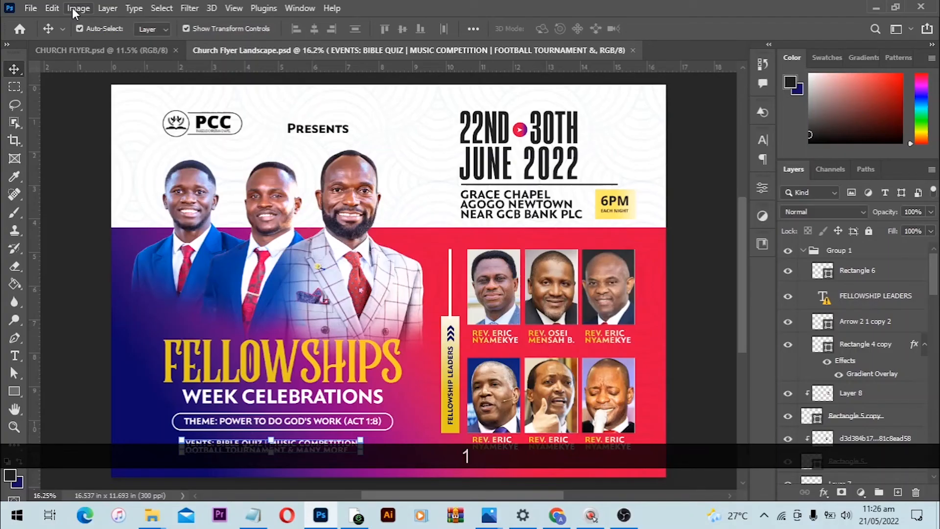
# Convert the landscape flyer to CMYK Color, merging its layers and accepting the U.S. Web Coated (SWOP) v2 profile
pyautogui.click(72, 8)
pyautogui.moveTo(121, 29)
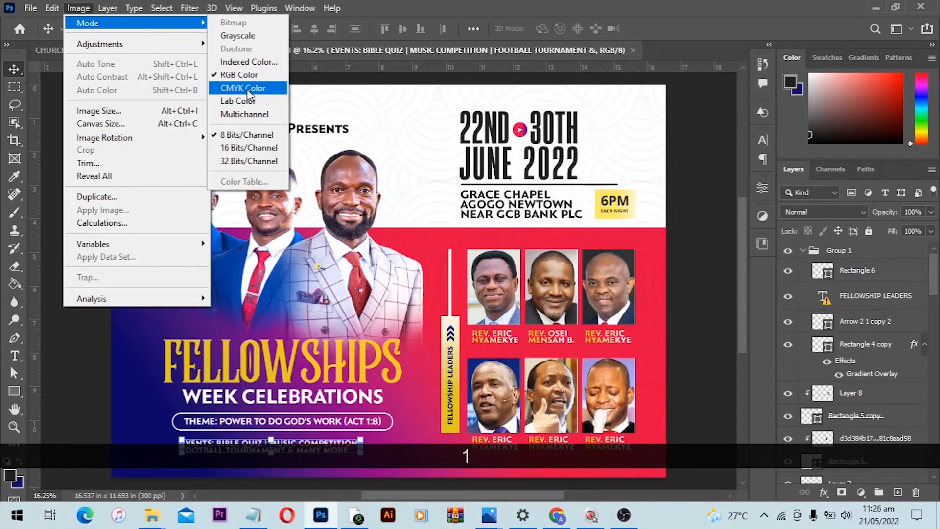
pyautogui.click(255, 91)
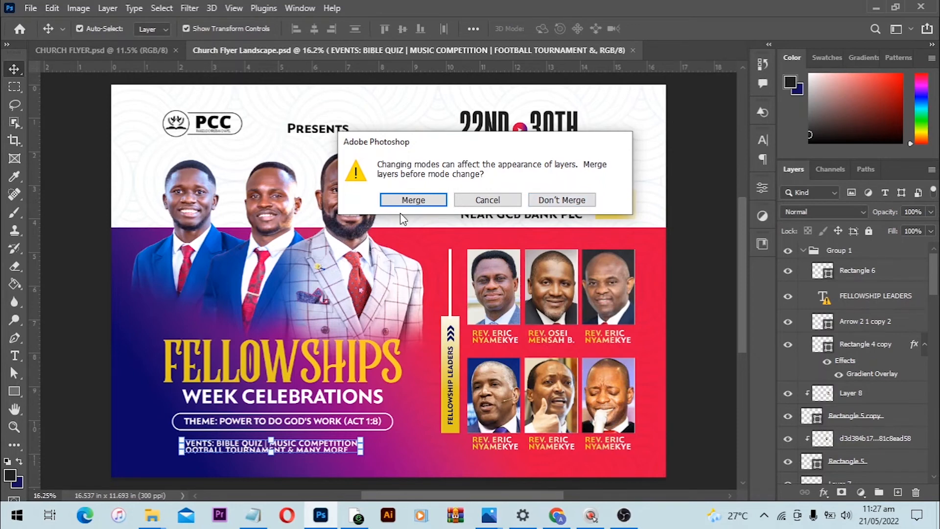
pyautogui.click(414, 201)
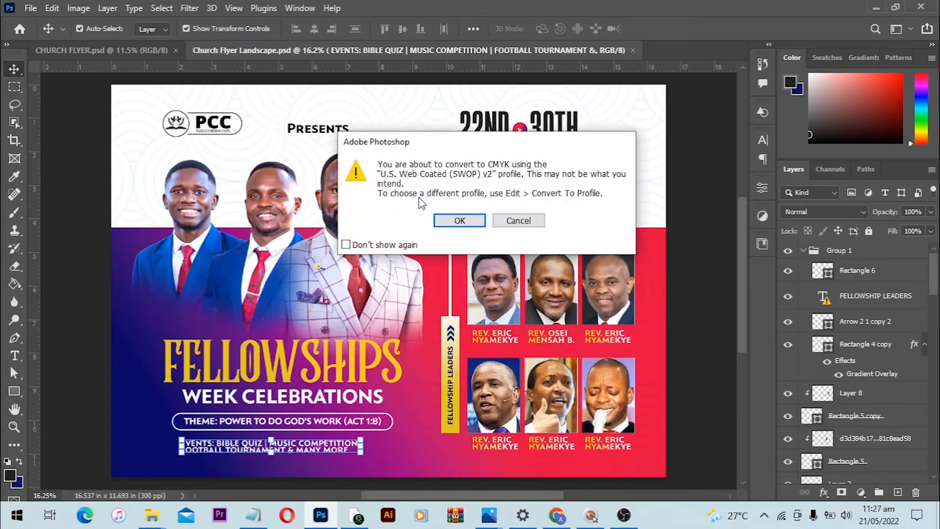
pyautogui.click(462, 220)
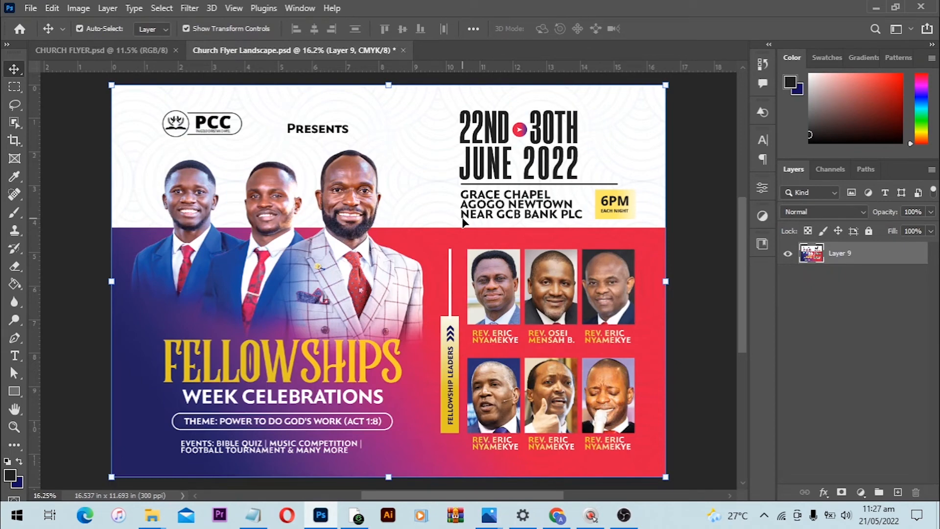
# Examine the TIFF and JPEG formats available for saving a copy of the CMYK flyer without saving one
pyautogui.click(31, 9)
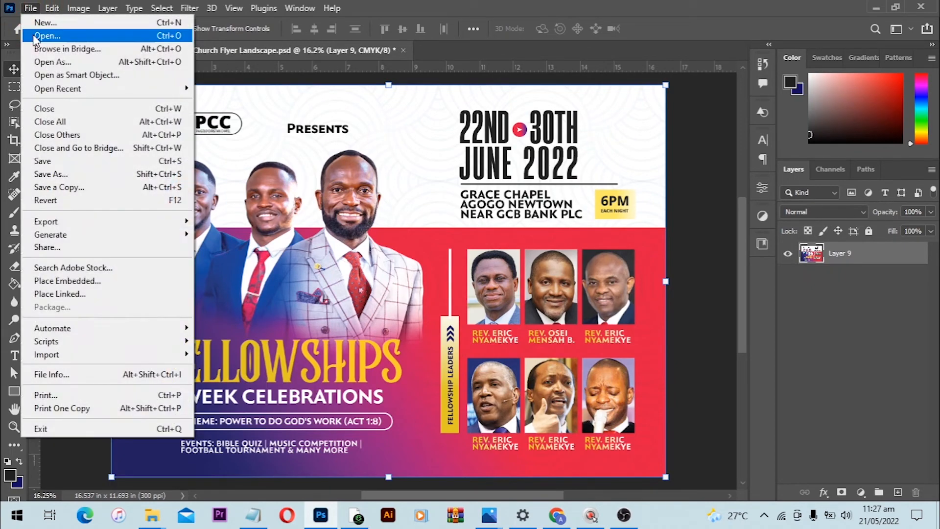
pyautogui.click(70, 188)
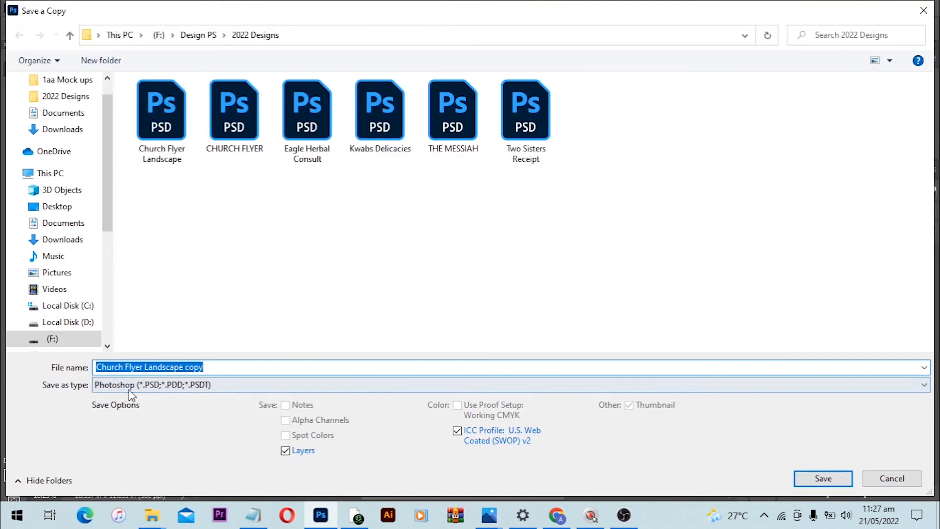
pyautogui.click(142, 385)
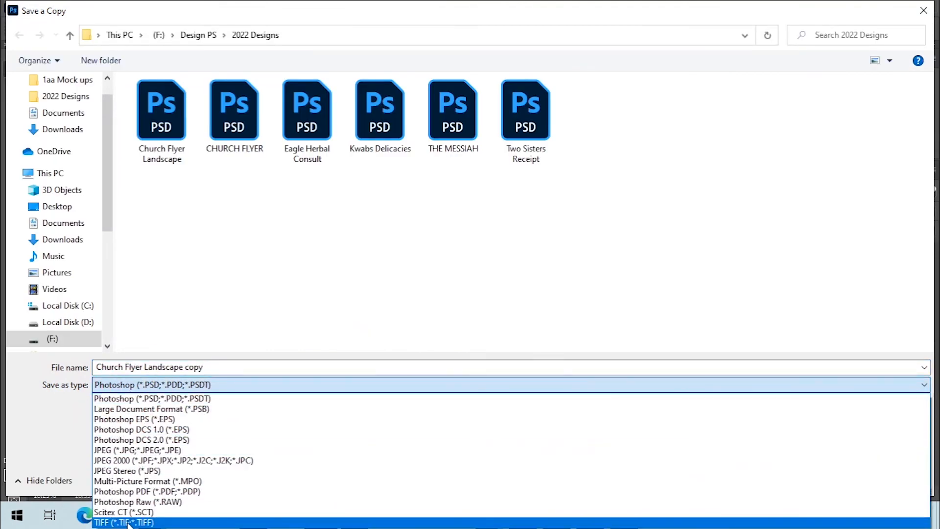
pyautogui.click(142, 522)
pyautogui.click(149, 391)
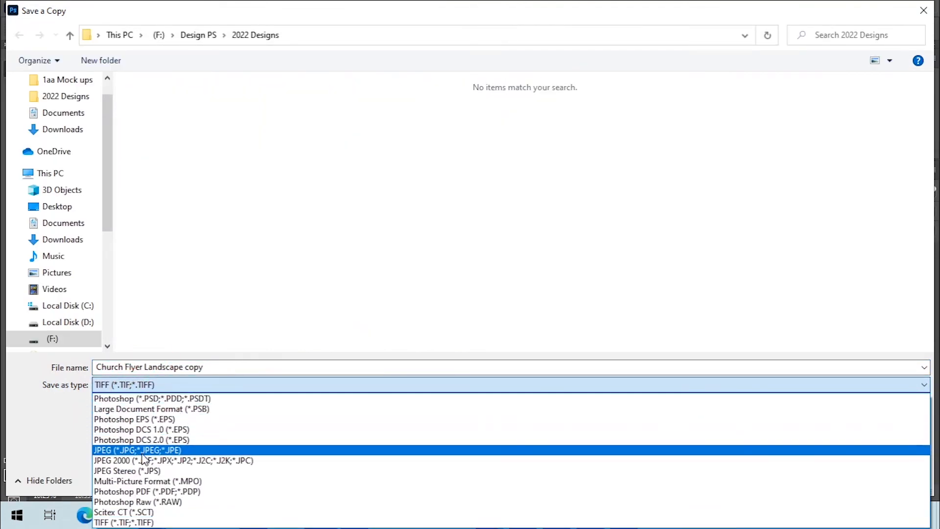
pyautogui.click(183, 451)
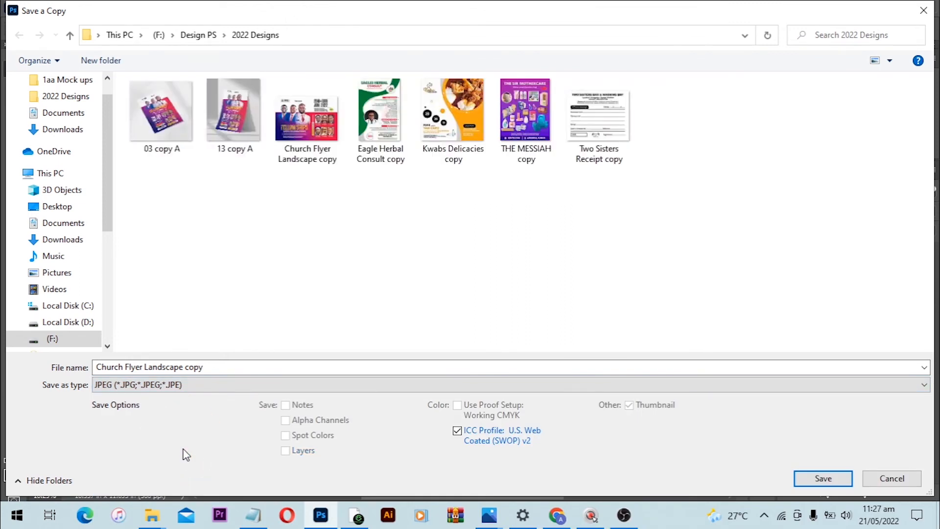
pyautogui.click(905, 483)
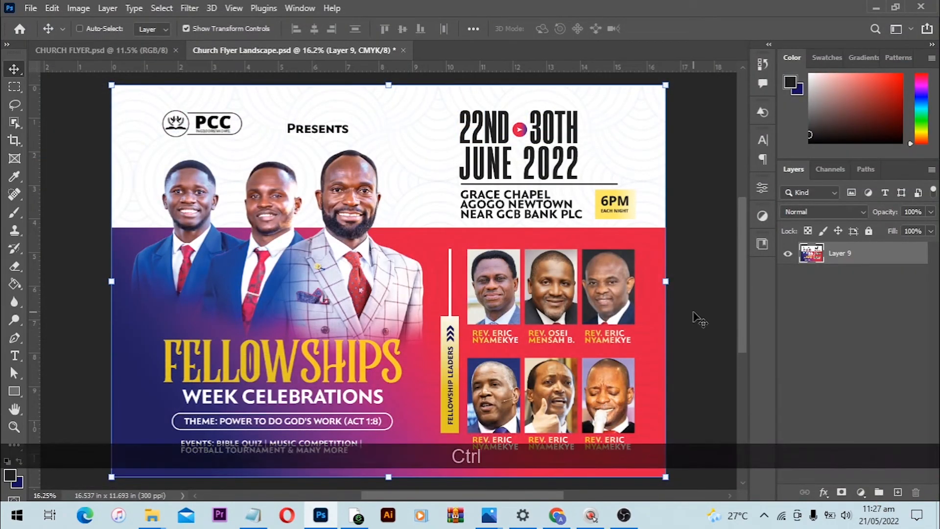
# Undo the CMYK conversion and layer merge to restore the flyer's separate RGB layers
pyautogui.hotkey('ctrl', 'z')
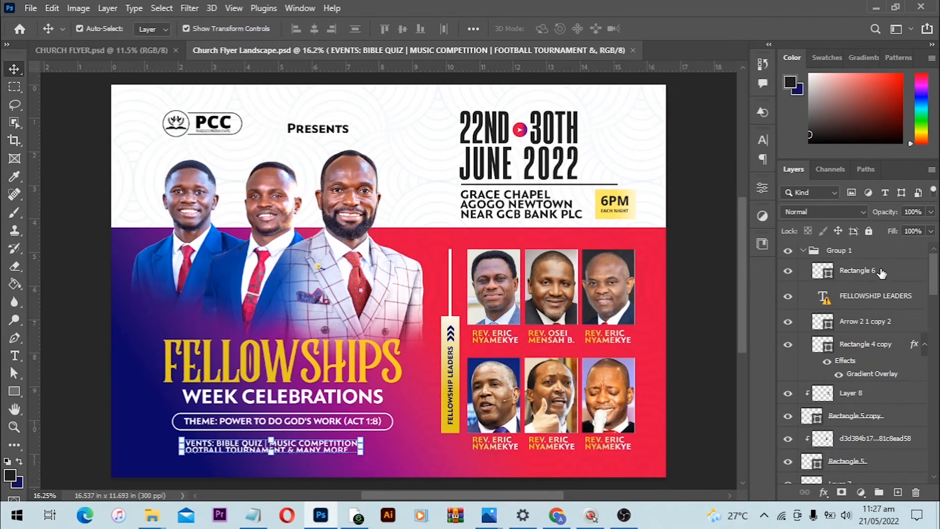
pyautogui.scroll(-10, 861, 294)
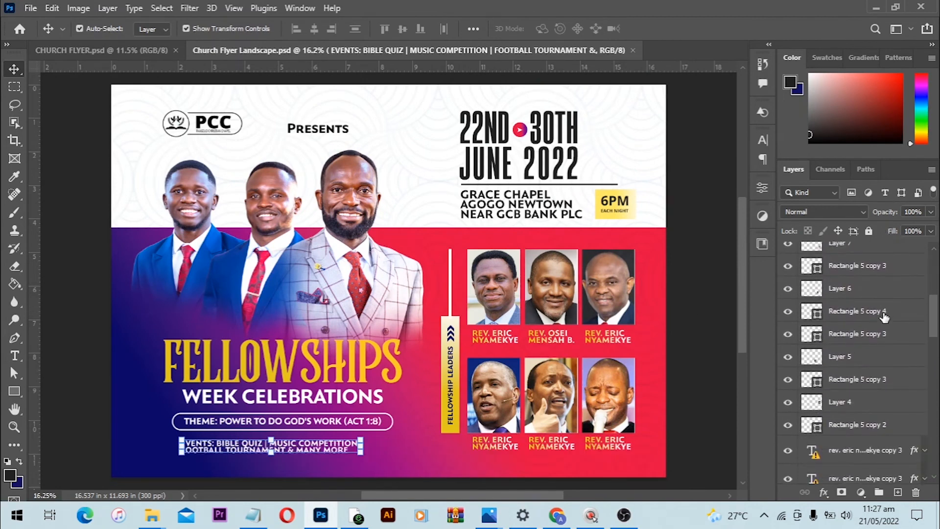
pyautogui.scroll(-10, 885, 322)
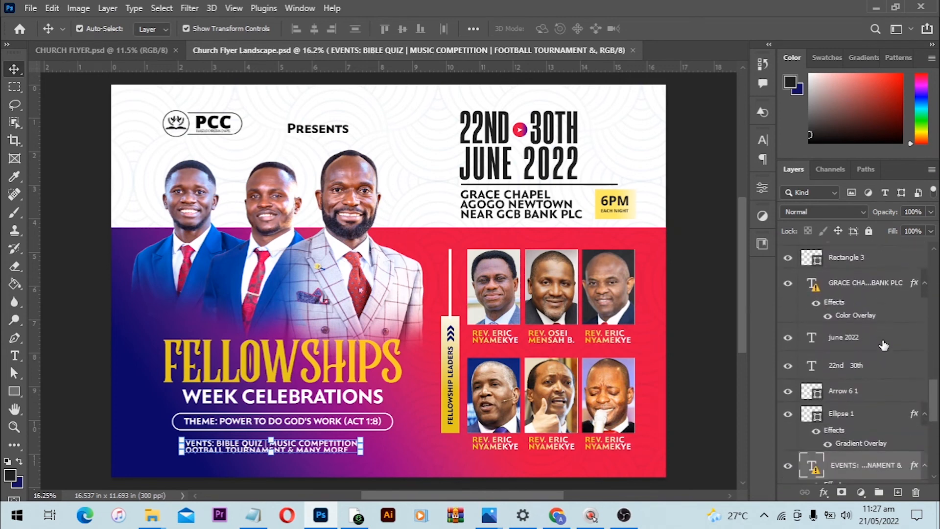
pyautogui.scroll(-3, 885, 350)
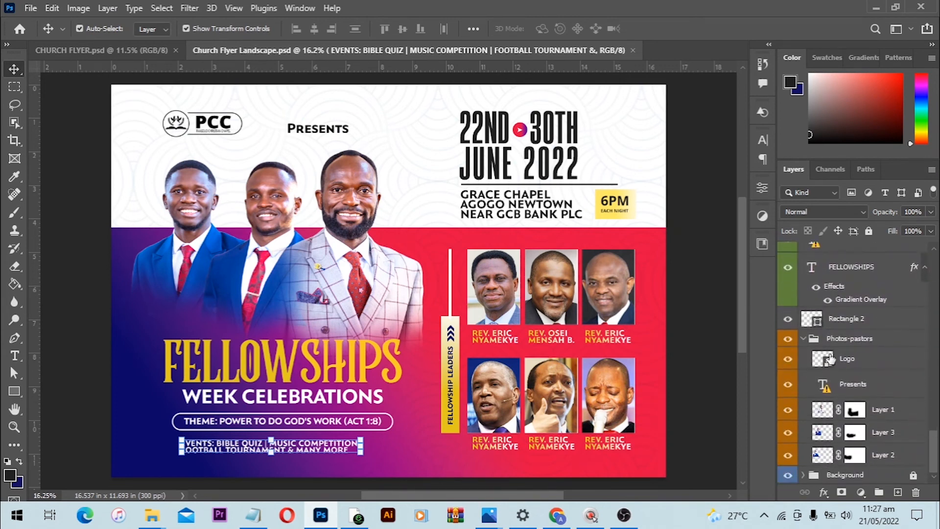
# Move the Presents and Logo layers out of the Photos-pastors group, then collapse the group
pyautogui.click(804, 338)
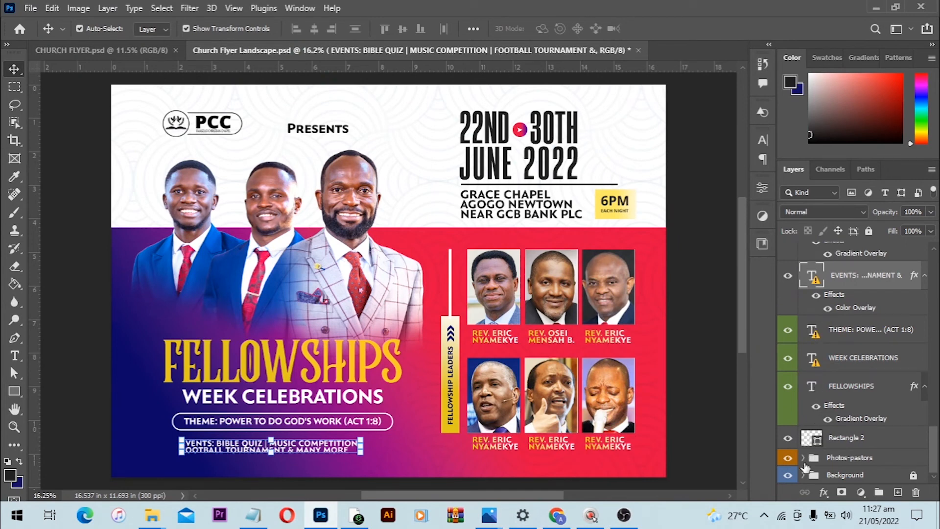
pyautogui.click(803, 458)
pyautogui.scroll(-2, 842, 448)
pyautogui.moveTo(885, 436); pyautogui.dragTo(861, 360)
pyautogui.click(852, 441)
pyautogui.scroll(-1, 853, 436)
pyautogui.moveTo(854, 405); pyautogui.dragTo(859, 377)
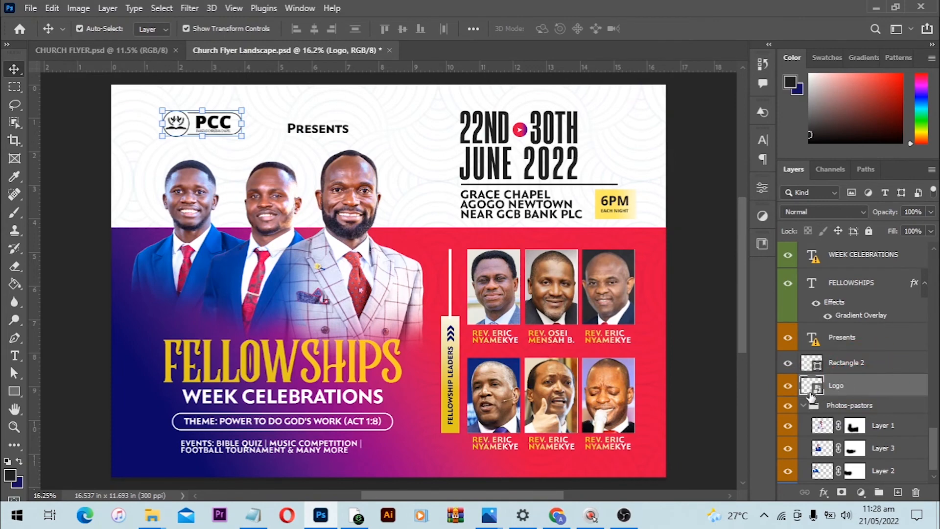
pyautogui.click(803, 406)
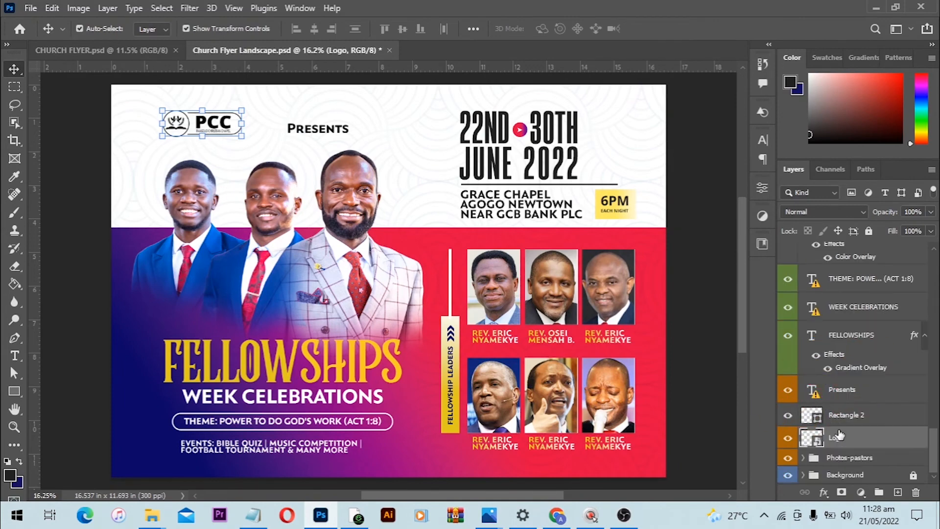
# Remove the color labels from the Theme, Week Celebrations, Fellowships, Presents, Rectangle 2 and Logo layers
pyautogui.moveTo(839, 435); pyautogui.dragTo(833, 303)
pyautogui.press('shift')
pyautogui.rightClick(834, 303)
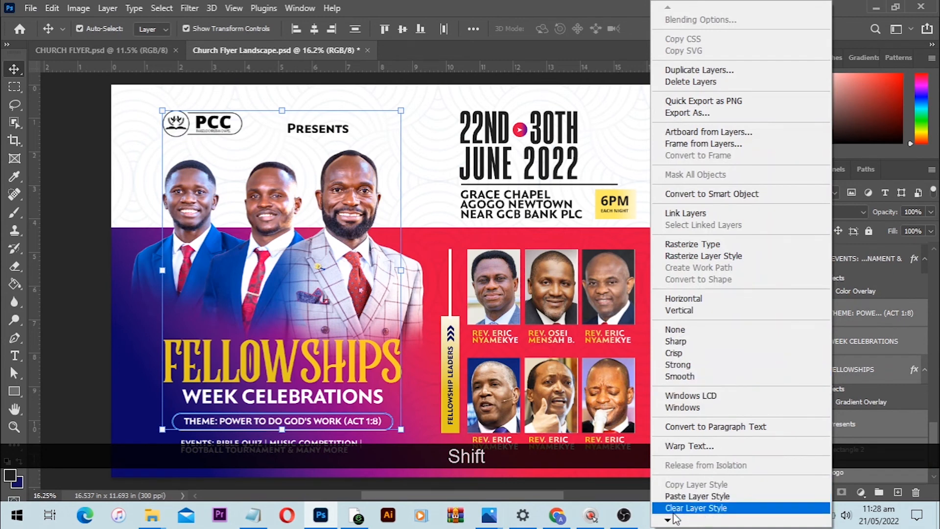
pyautogui.moveTo(669, 521)
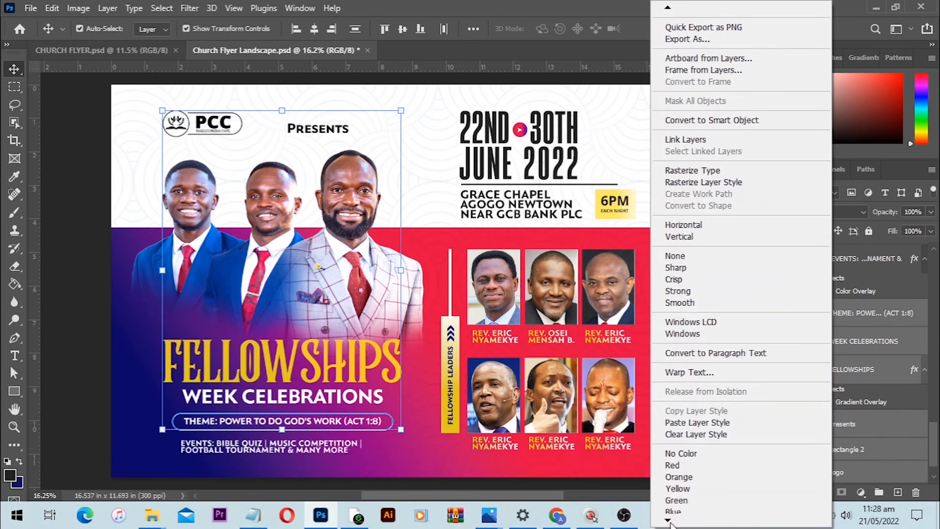
pyautogui.click(680, 418)
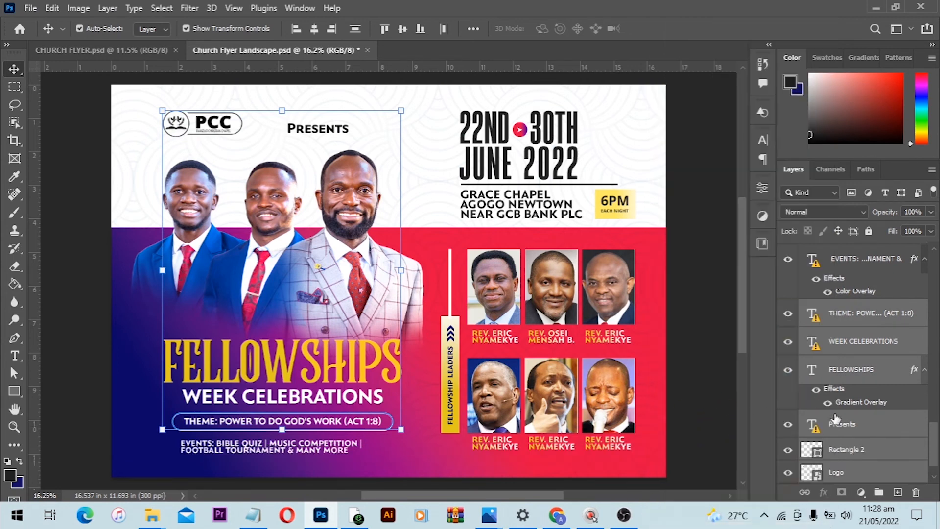
# Put the Logo layer in its own group named Logo and collapse the group
pyautogui.scroll(-1, 835, 421)
pyautogui.click(869, 415)
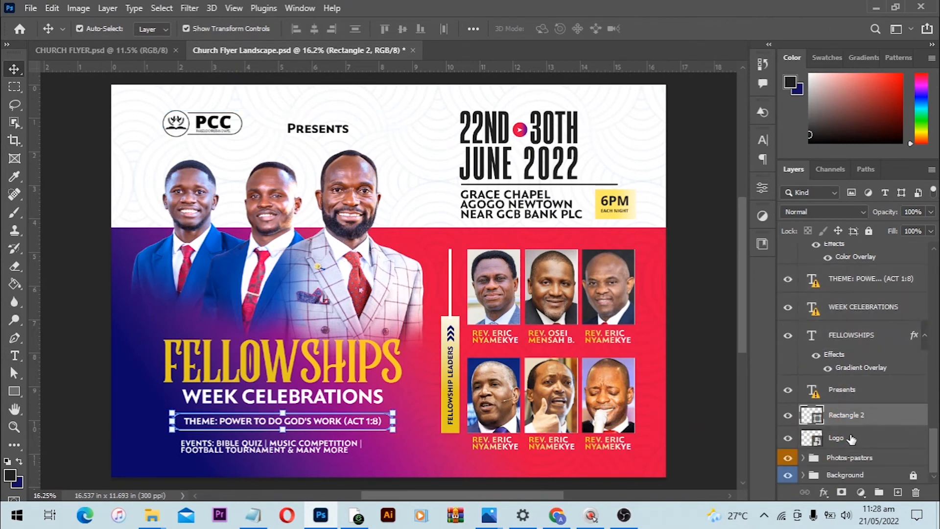
pyautogui.click(851, 439)
pyautogui.hotkey('ctrl', 'g')
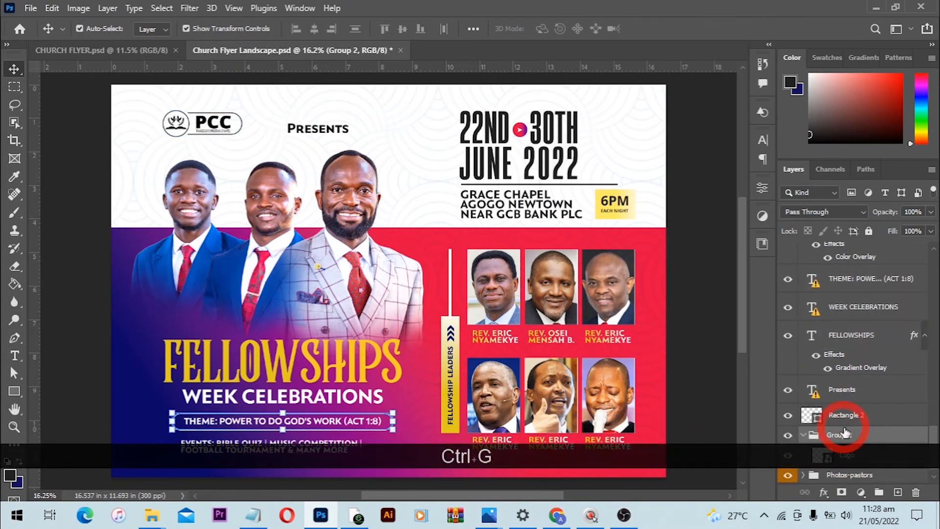
pyautogui.doubleClick(838, 435)
pyautogui.write('Log')
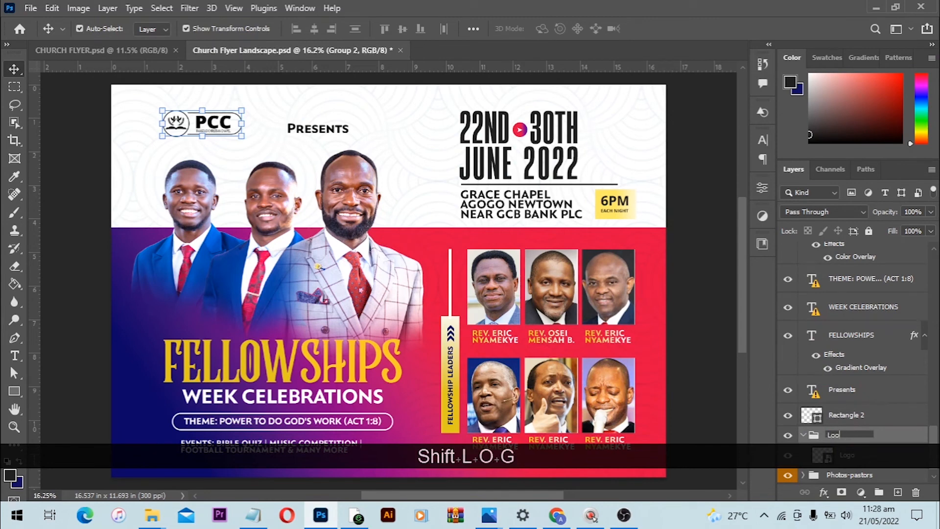
pyautogui.write('o')
pyautogui.press('Return')
pyautogui.scroll(-1, 793, 424)
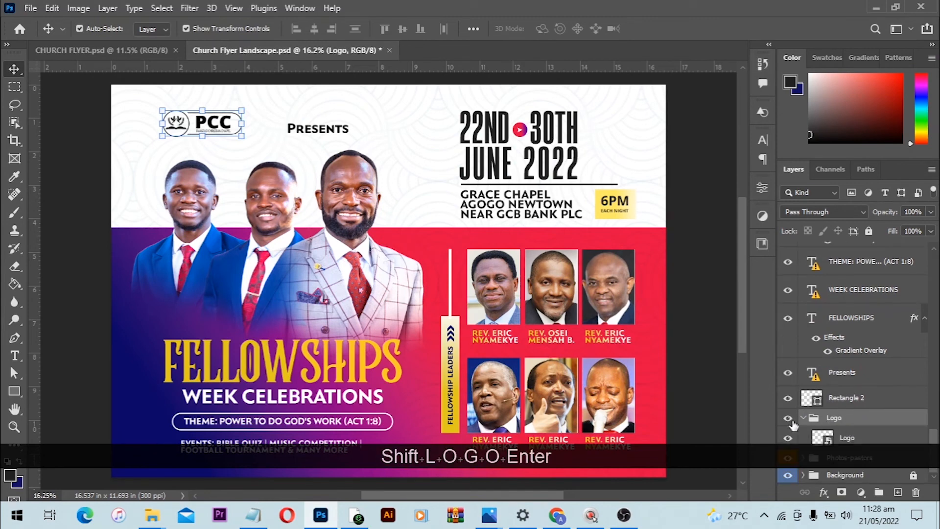
pyautogui.click(802, 418)
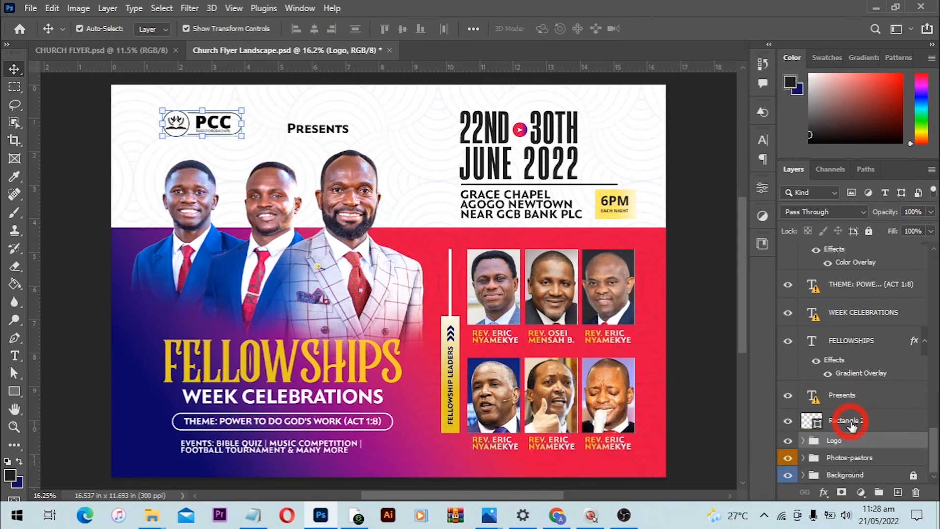
# Group the Presents, Fellowships, Week Celebrations, Theme and Events text layers and name the group Test & Infos
pyautogui.click(851, 422)
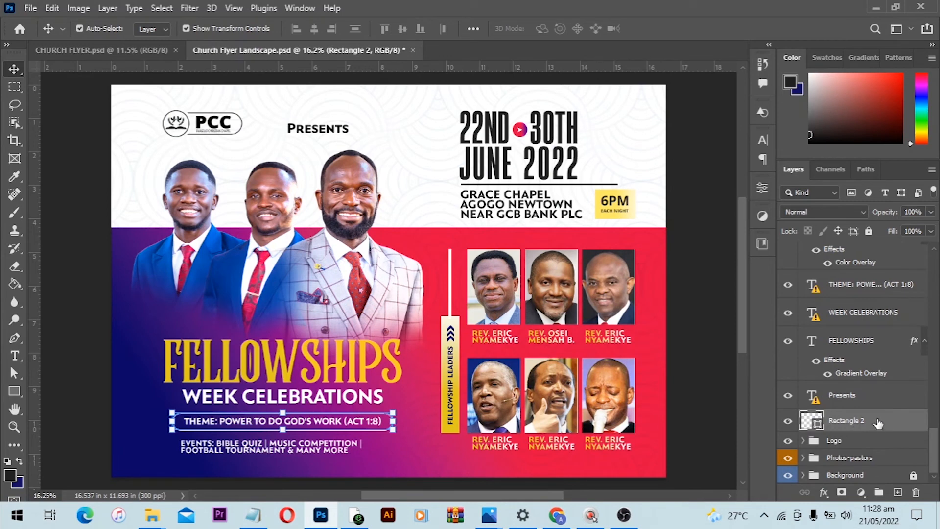
pyautogui.click(862, 397)
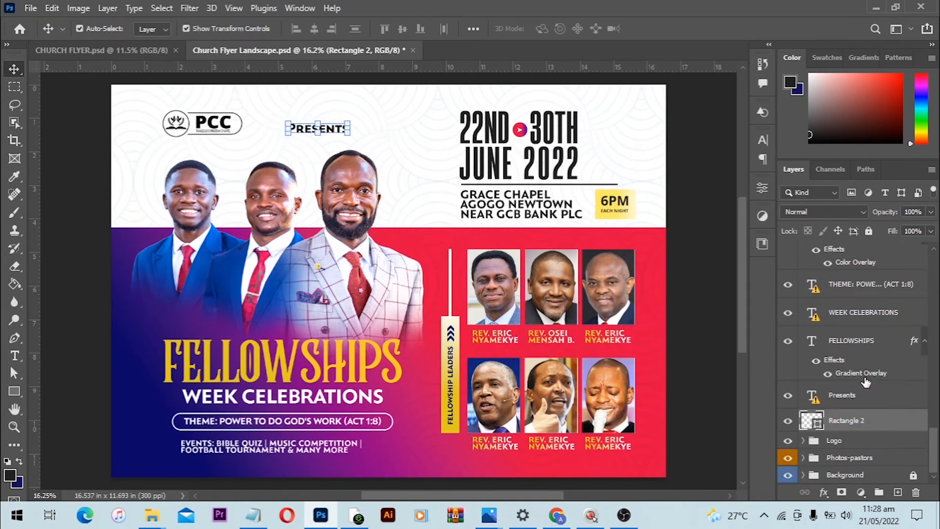
pyautogui.scroll(4, 864, 381)
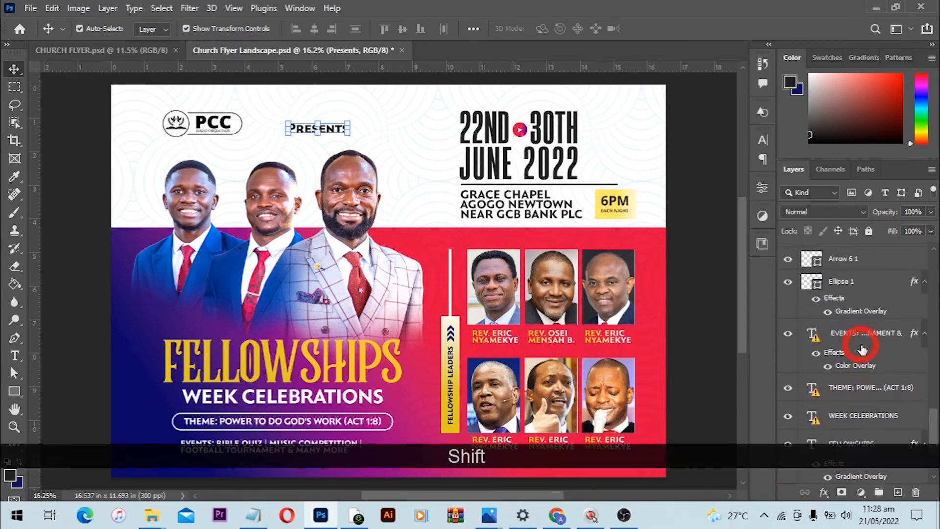
pyautogui.keyDown('shift'); pyautogui.click(863, 349); pyautogui.keyUp('shift')
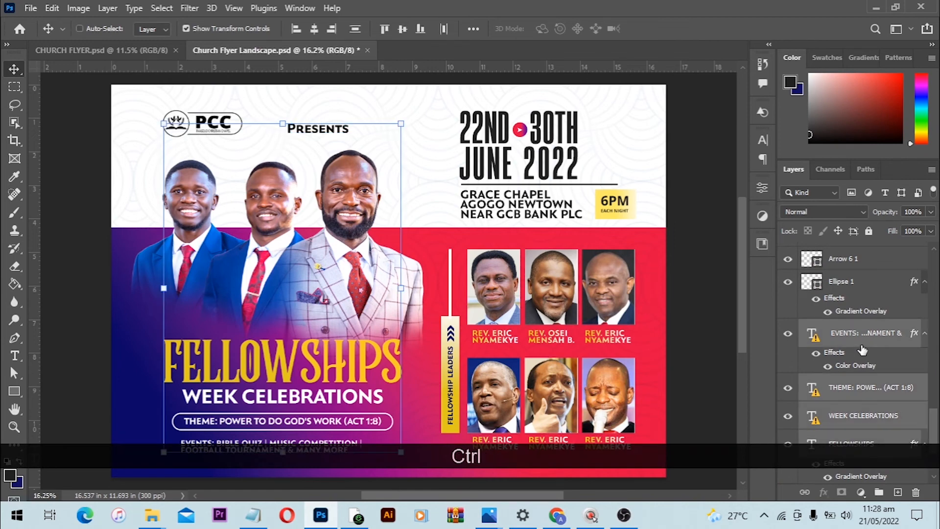
pyautogui.hotkey('ctrl', 'f')
pyautogui.hotkey('ctrl', 'g')
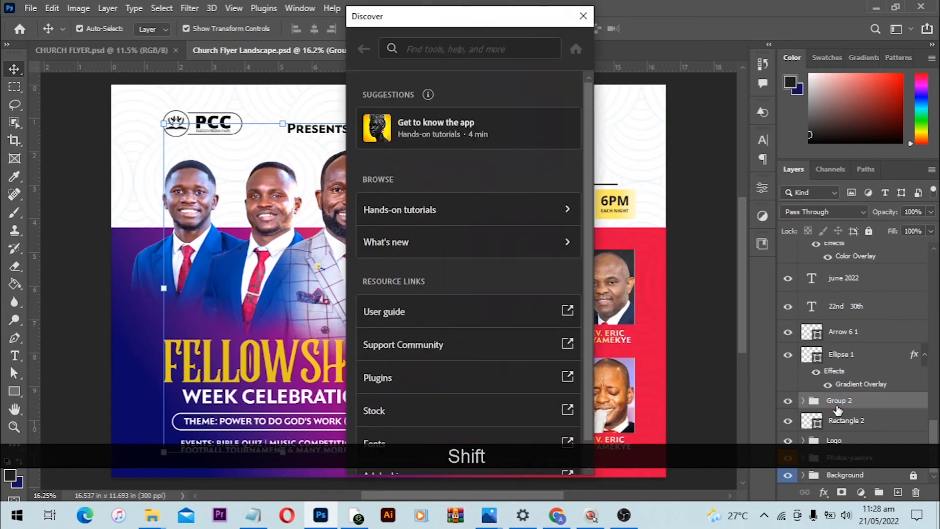
pyautogui.press('Escape')
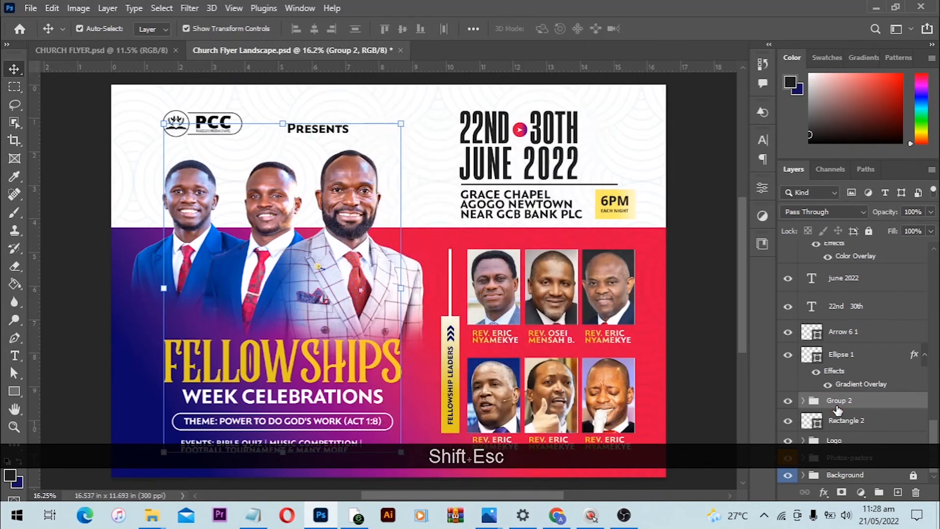
pyautogui.hotkey('shift', 't')
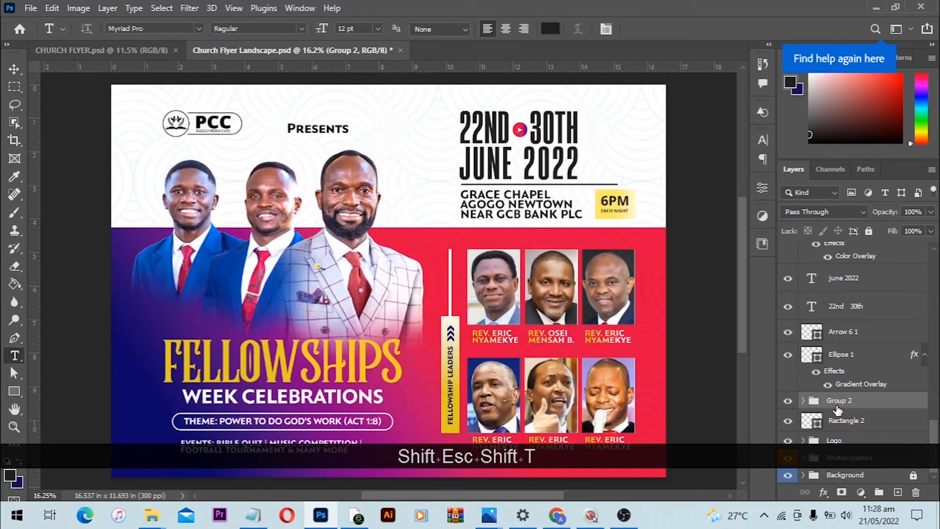
pyautogui.doubleClick(837, 405)
pyautogui.write('Test & Infos')
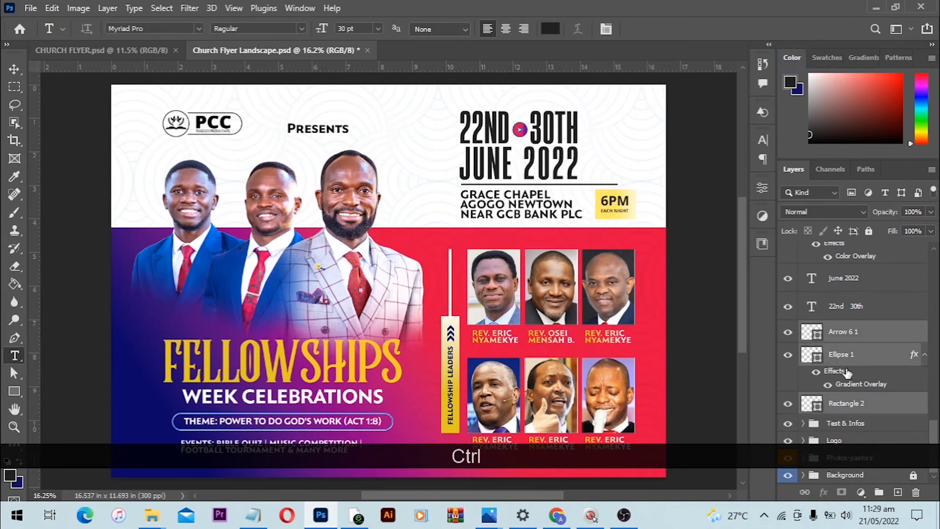
# Group the Rectangle 2, Ellipse 1 and Arrow 6 1 layers and name the group Shapes
pyautogui.hotkey('ctrl', 'g')
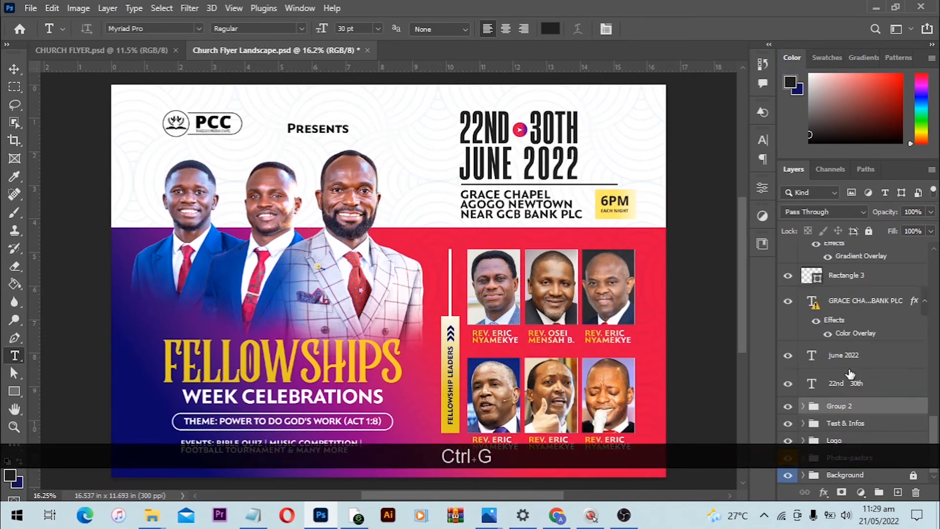
pyautogui.doubleClick(839, 405)
pyautogui.write('Shapes')
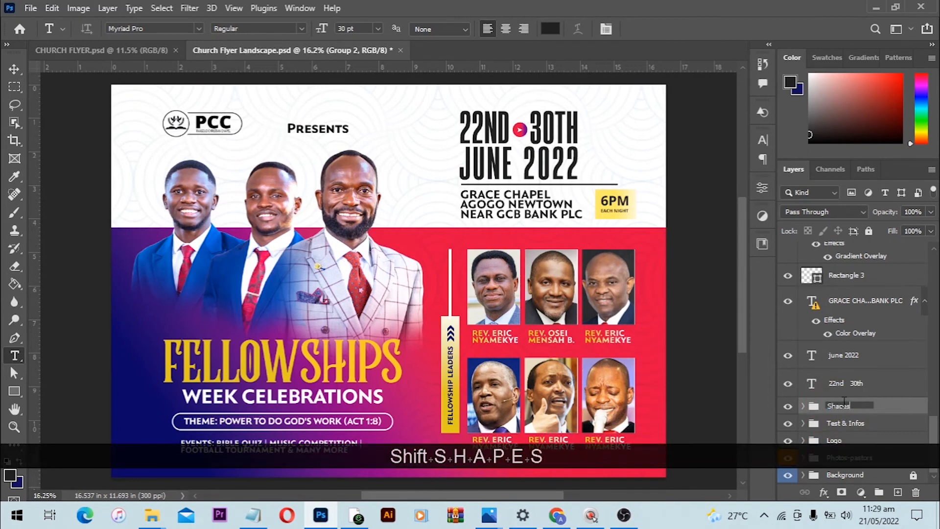
pyautogui.press('Return')
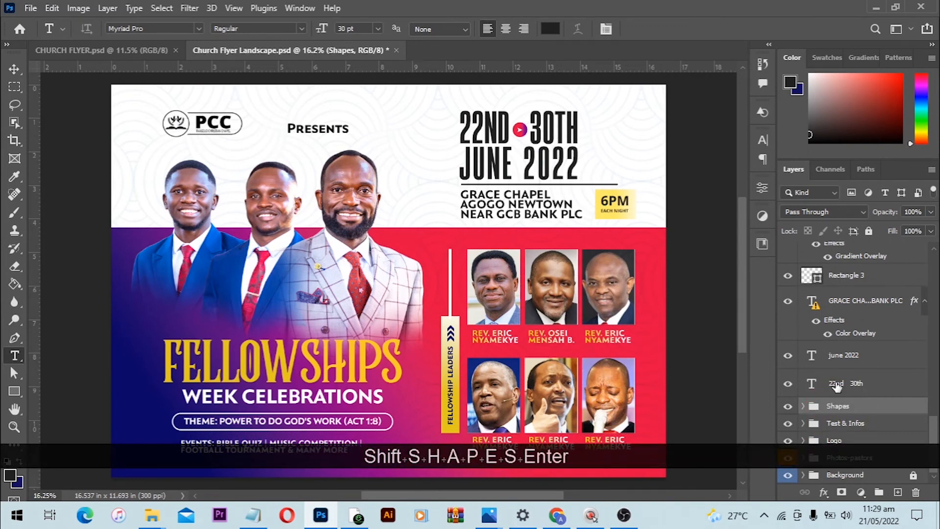
# Move the "june 2022" and "22nd 30th" text layers into the Test & Infos group
pyautogui.keyDown('shift'); pyautogui.click(868, 350); pyautogui.keyUp('shift')
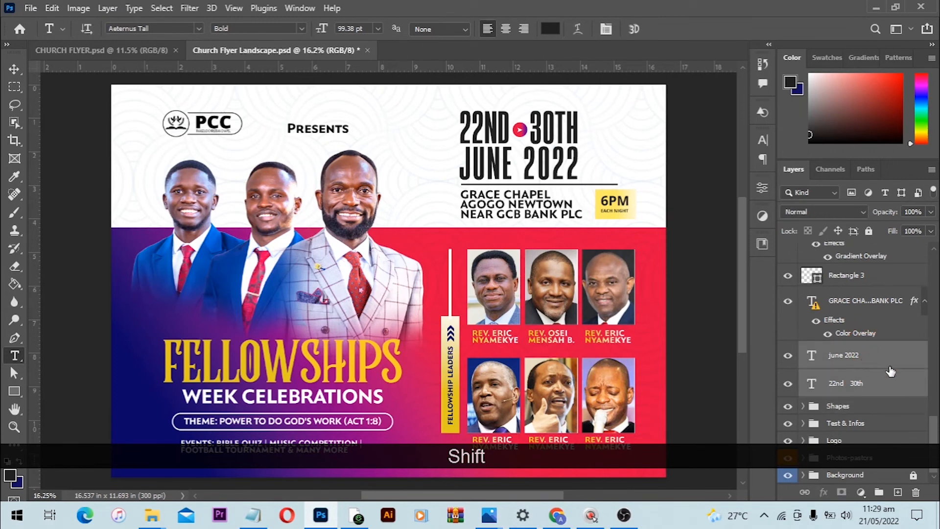
pyautogui.moveTo(890, 372); pyautogui.dragTo(862, 424)
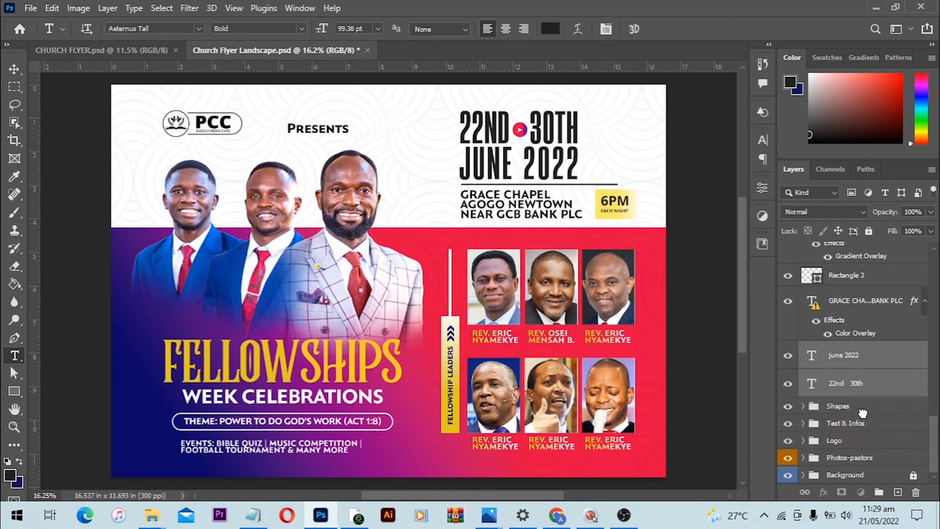
pyautogui.click(858, 401)
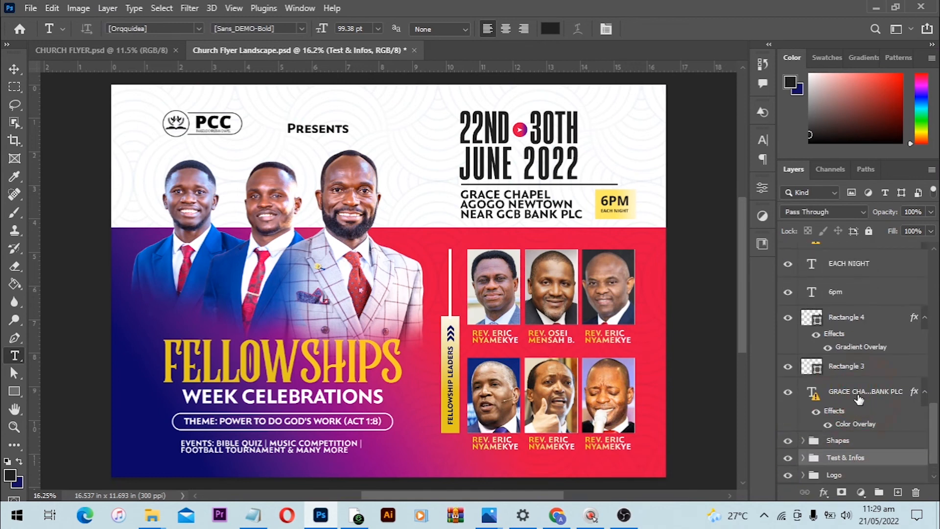
# Move the Rectangle 4, Rectangle 3 and Grace Chapel venue text layers into the Shapes group
pyautogui.scroll(1, 855, 343)
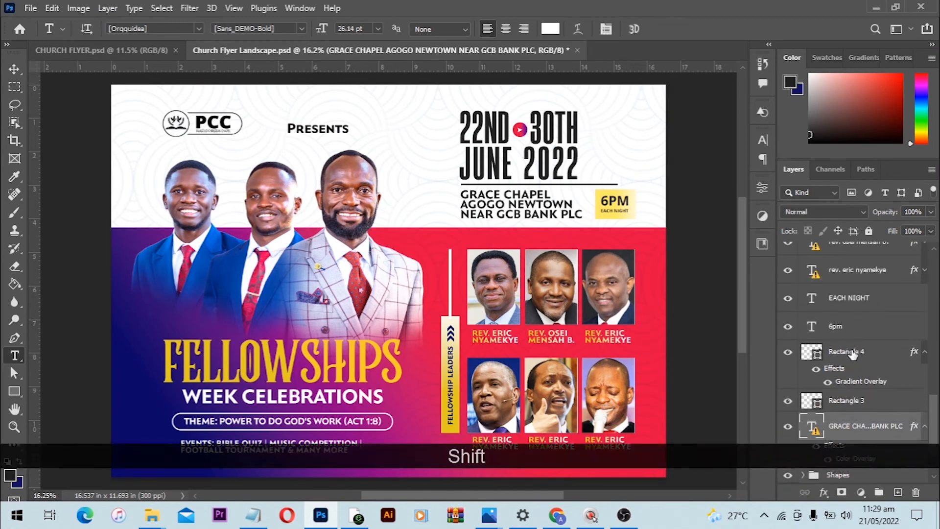
pyautogui.keyDown('shift'); pyautogui.click(858, 345); pyautogui.keyUp('shift')
pyautogui.scroll(-3, 866, 396)
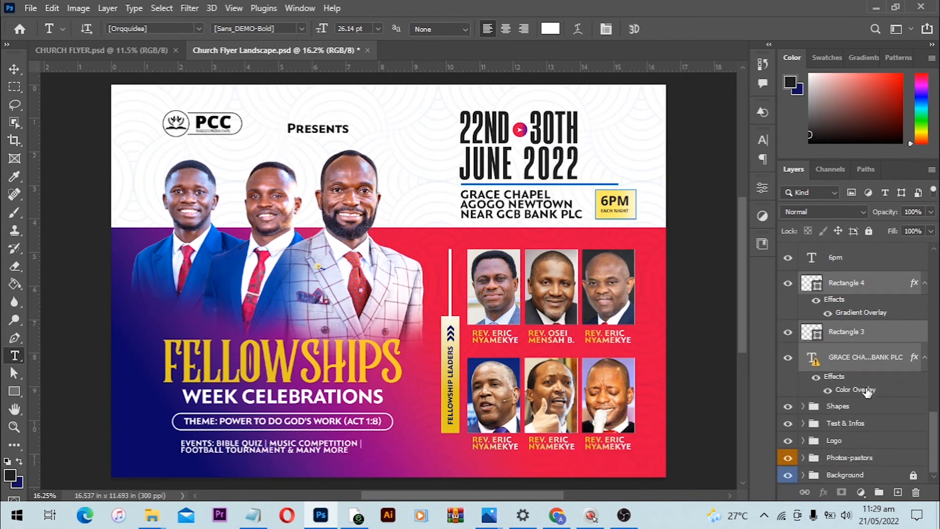
pyautogui.moveTo(854, 361); pyautogui.dragTo(850, 405)
# Move the 6pm, EACH NIGHT and all fellowship leaders' name text layers into the Test & Infos group
pyautogui.scroll(3, 850, 381)
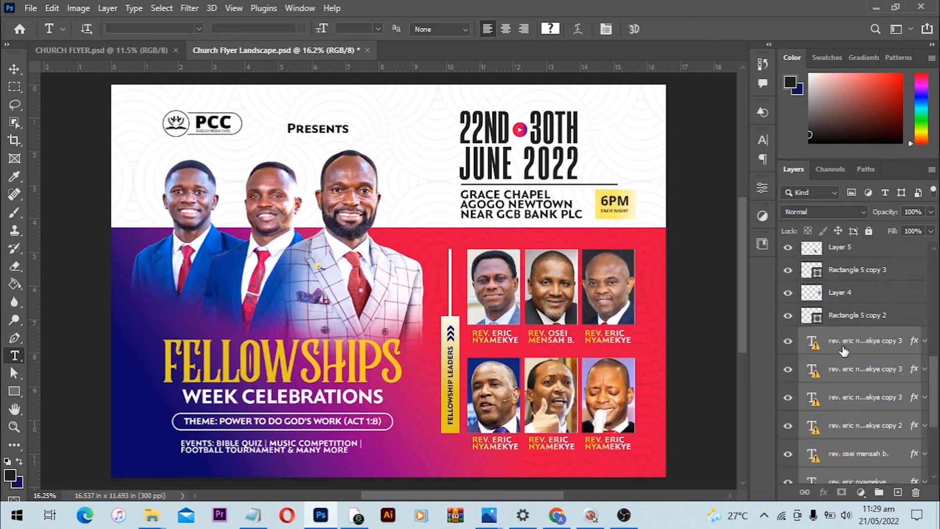
pyautogui.scroll(-5, 844, 351)
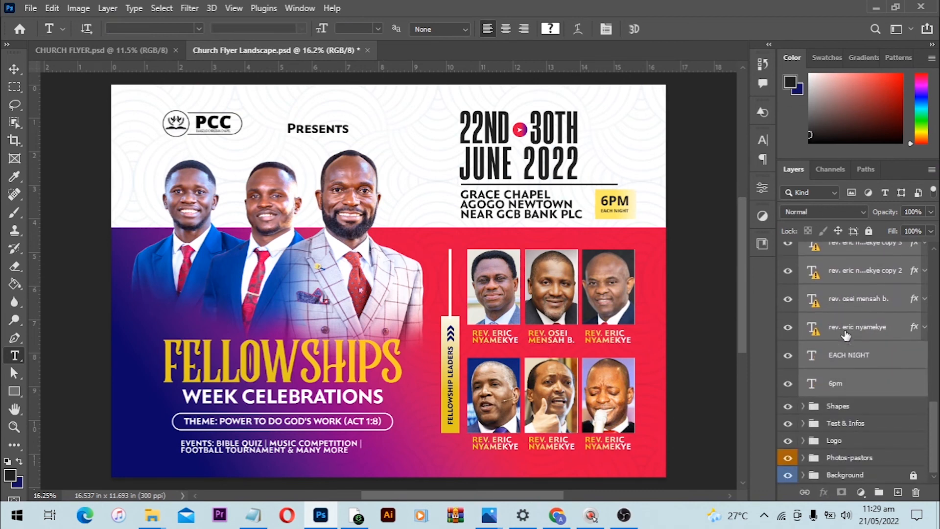
pyautogui.click(861, 421)
pyautogui.moveTo(863, 412); pyautogui.dragTo(863, 410)
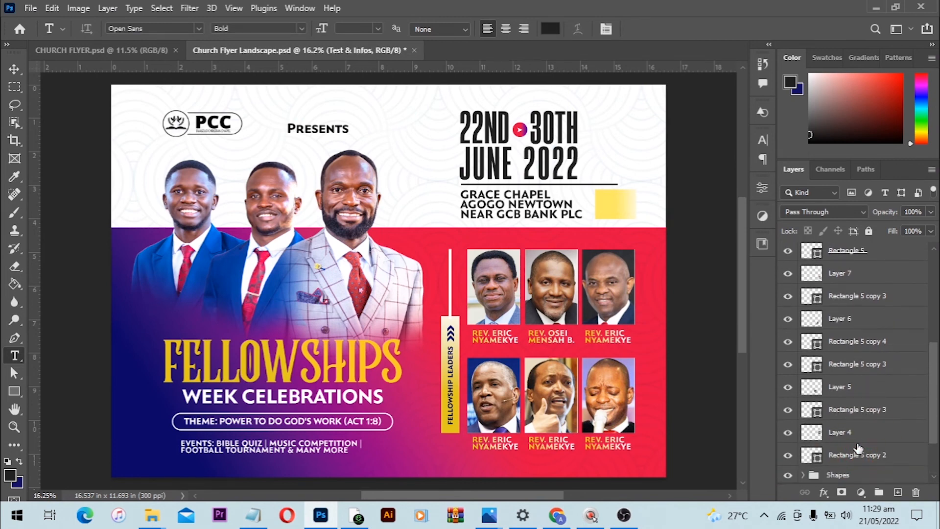
# Move all layers from Rectangle 5 copy 2 up through Arrow 2 1 copy 2, including the leader photos and Rectangle 4 copy, into the Shapes group
pyautogui.click(858, 448)
pyautogui.keyDown('ctrl'); pyautogui.click(857, 441); pyautogui.keyUp('ctrl')
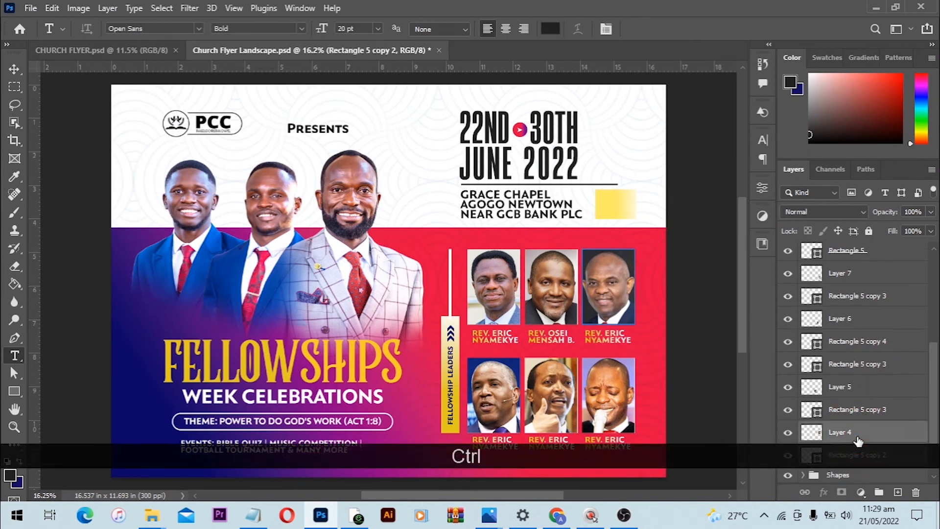
pyautogui.keyDown('ctrl'); pyautogui.click(853, 414); pyautogui.keyUp('ctrl')
pyautogui.scroll(3, 855, 372)
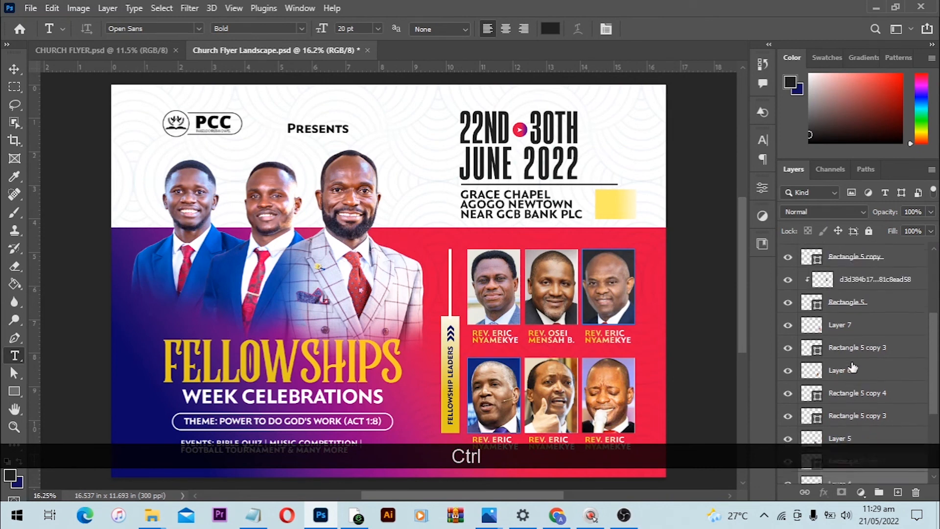
pyautogui.press('shift')
pyautogui.press('shift')
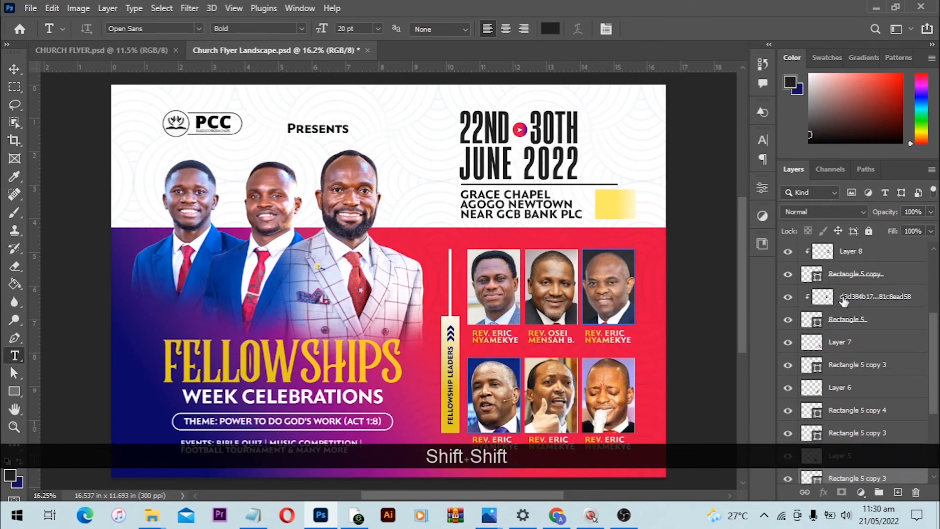
pyautogui.scroll(1, 813, 311)
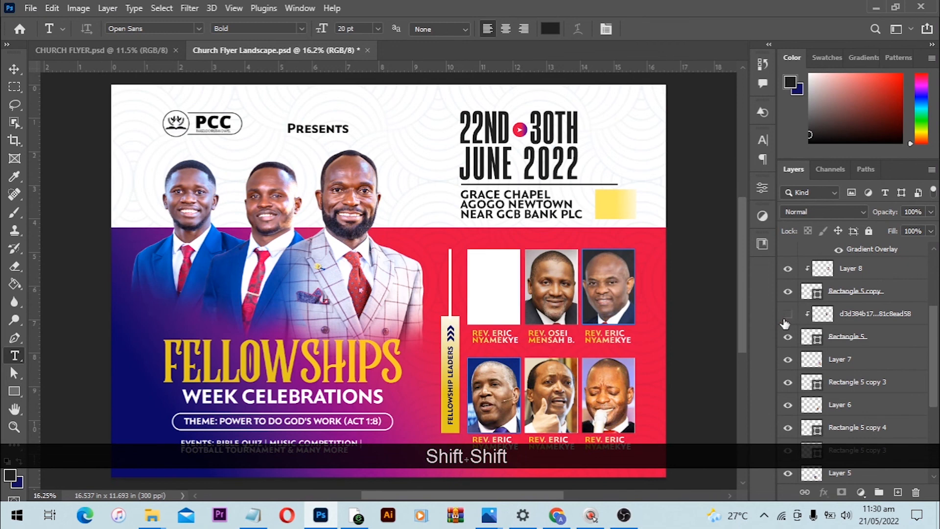
pyautogui.click(788, 313)
pyautogui.keyDown('ctrl'); pyautogui.click(848, 338); pyautogui.keyUp('ctrl')
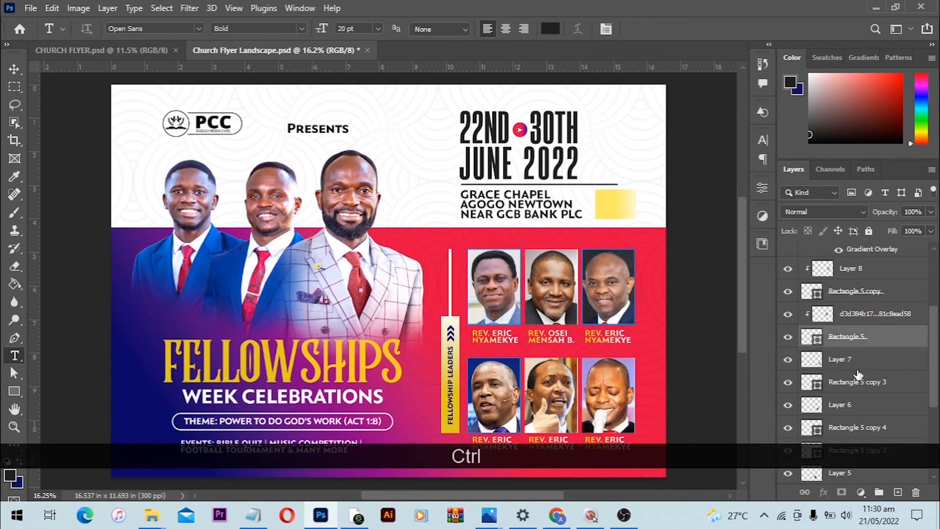
pyautogui.keyDown('ctrl'); pyautogui.keyDown('shift'); pyautogui.click(868, 342); pyautogui.keyUp('shift'); pyautogui.keyUp('ctrl')
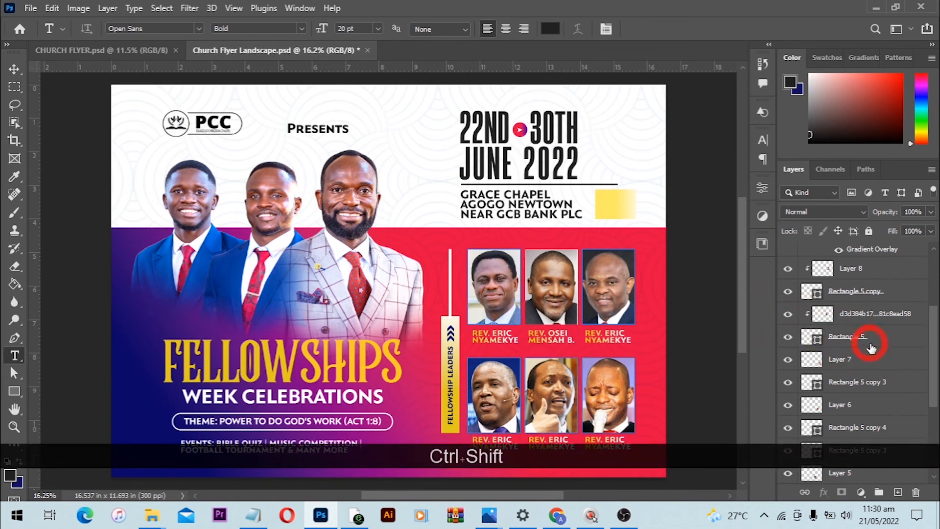
pyautogui.scroll(-3, 868, 384)
pyautogui.scroll(-2, 868, 383)
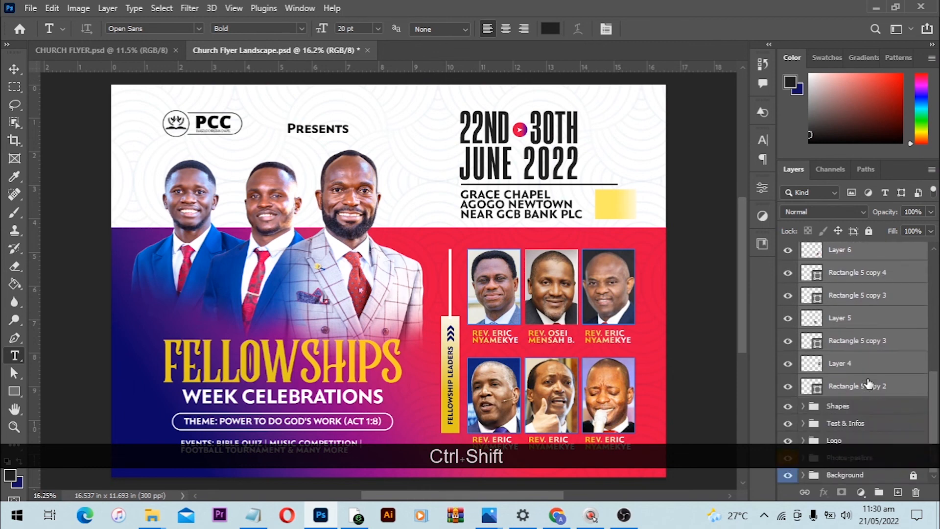
pyautogui.scroll(5, 869, 376)
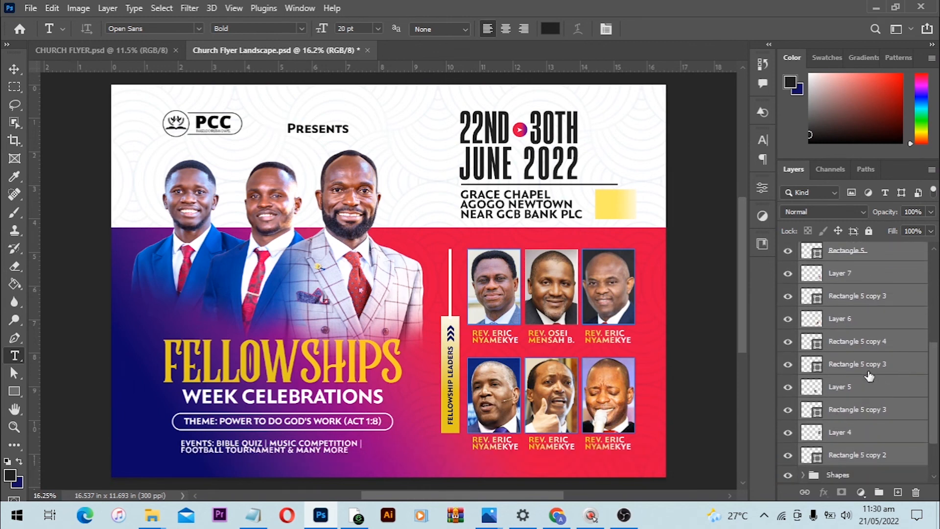
pyautogui.scroll(-2, 869, 376)
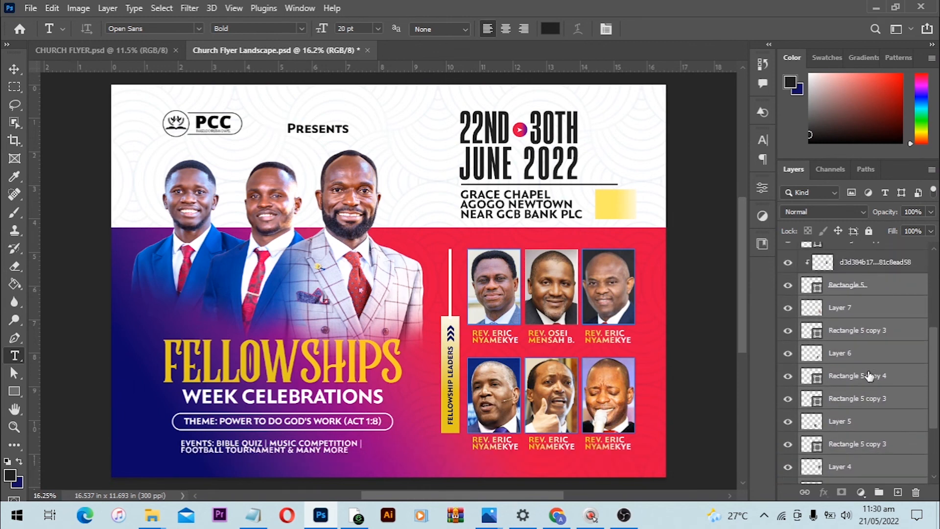
pyautogui.click(788, 353)
pyautogui.click(788, 353)
pyautogui.scroll(2, 850, 350)
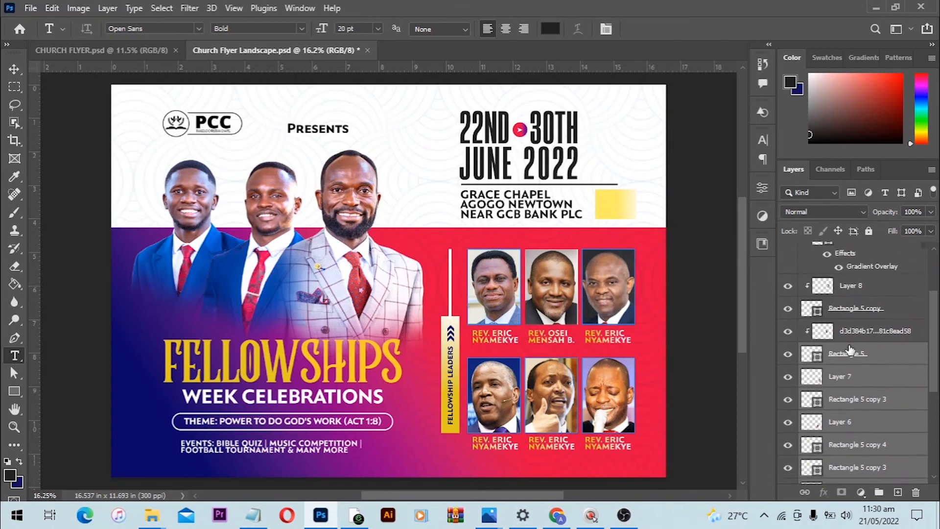
pyautogui.scroll(1, 850, 351)
pyautogui.keyDown('ctrl'); pyautogui.click(850, 348); pyautogui.keyUp('ctrl')
pyautogui.keyDown('ctrl'); pyautogui.click(851, 327); pyautogui.keyUp('ctrl')
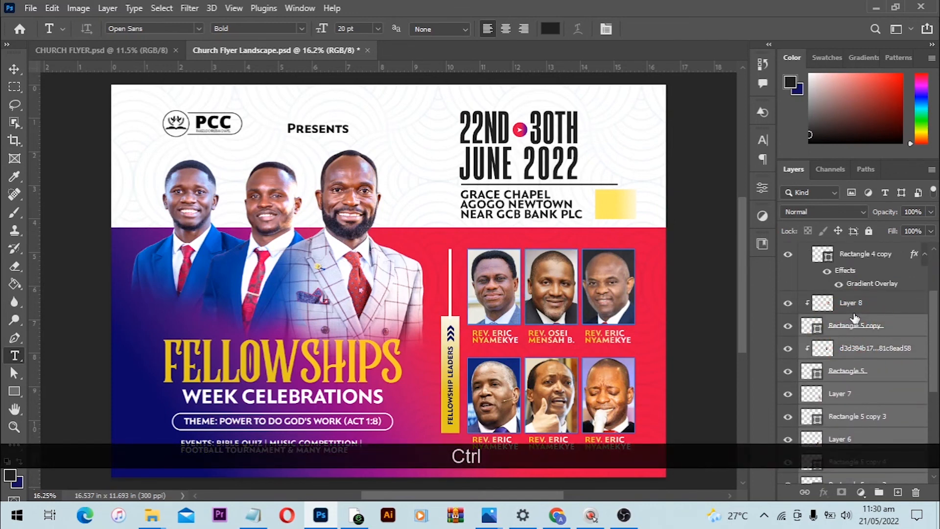
pyautogui.keyDown('ctrl'); pyautogui.click(853, 311); pyautogui.keyUp('ctrl')
pyautogui.scroll(1, 853, 318)
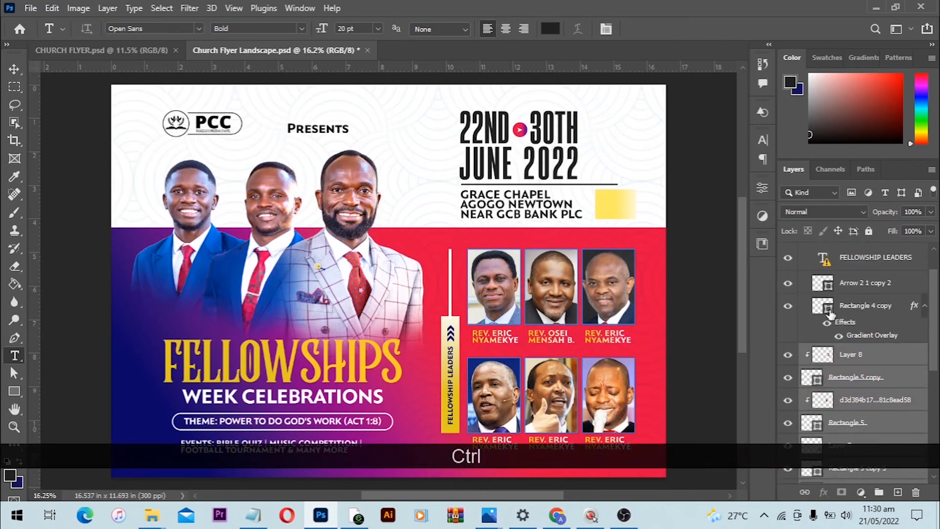
pyautogui.click(787, 308)
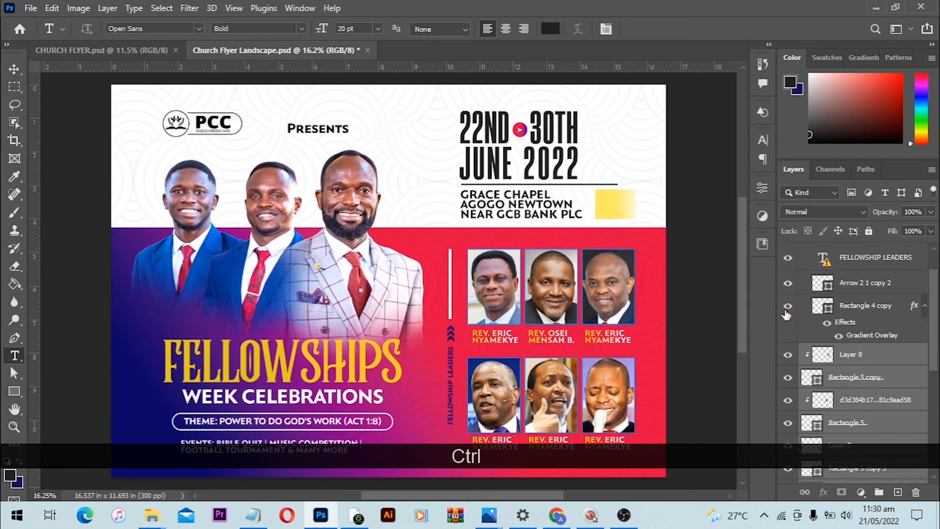
pyautogui.click(787, 307)
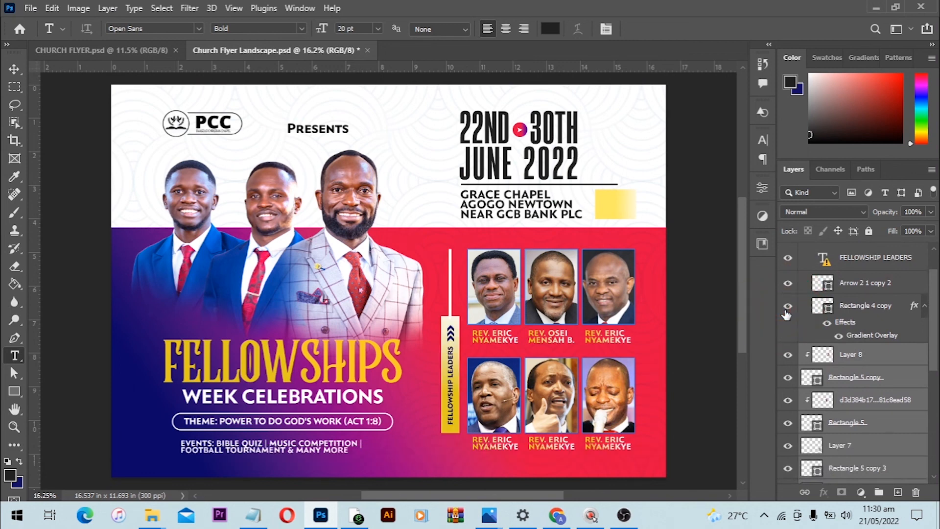
pyautogui.keyDown('ctrl'); pyautogui.click(840, 294); pyautogui.keyUp('ctrl')
pyautogui.keyDown('ctrl'); pyautogui.click(847, 308); pyautogui.keyUp('ctrl')
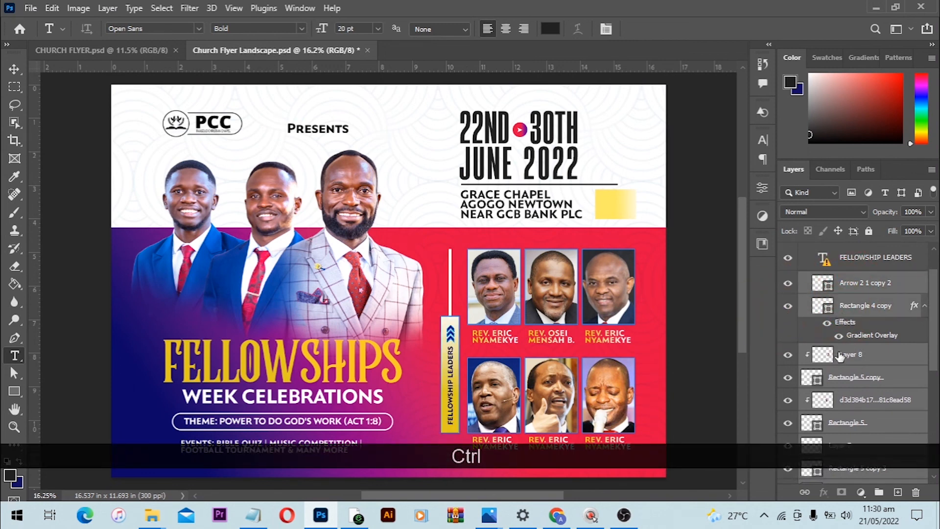
pyautogui.scroll(-5, 808, 375)
pyautogui.scroll(-5, 808, 375)
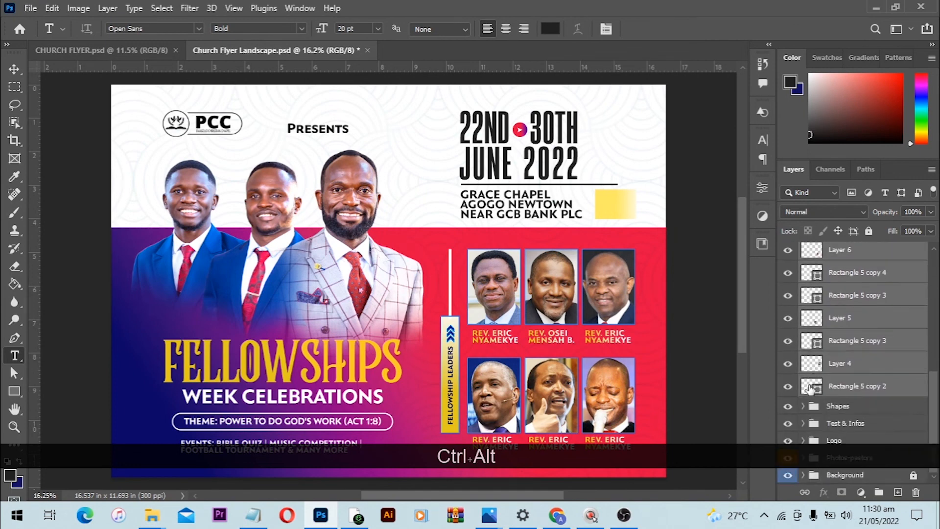
pyautogui.moveTo(845, 367); pyautogui.dragTo(846, 404)
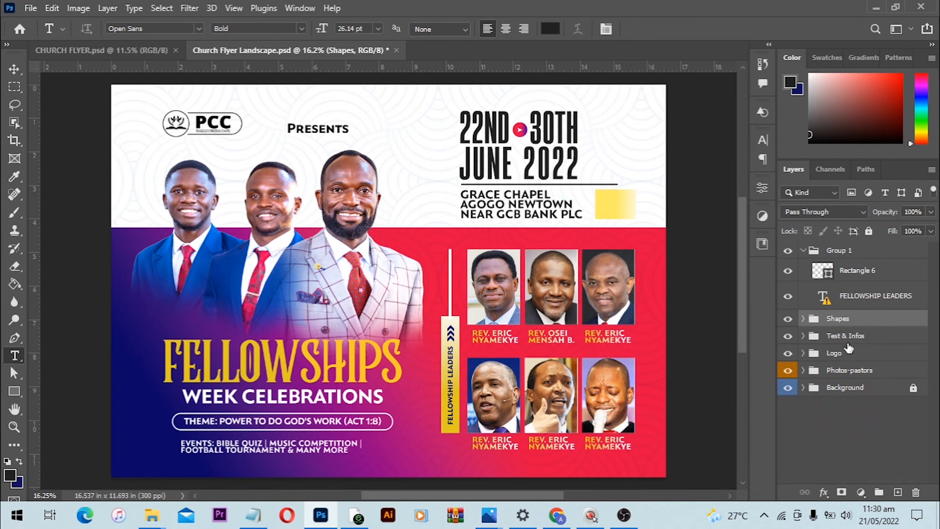
# Place the Test & Infos group above the Shapes group and move the Rectangle 6 layer into Shapes
pyautogui.moveTo(849, 338); pyautogui.dragTo(849, 309)
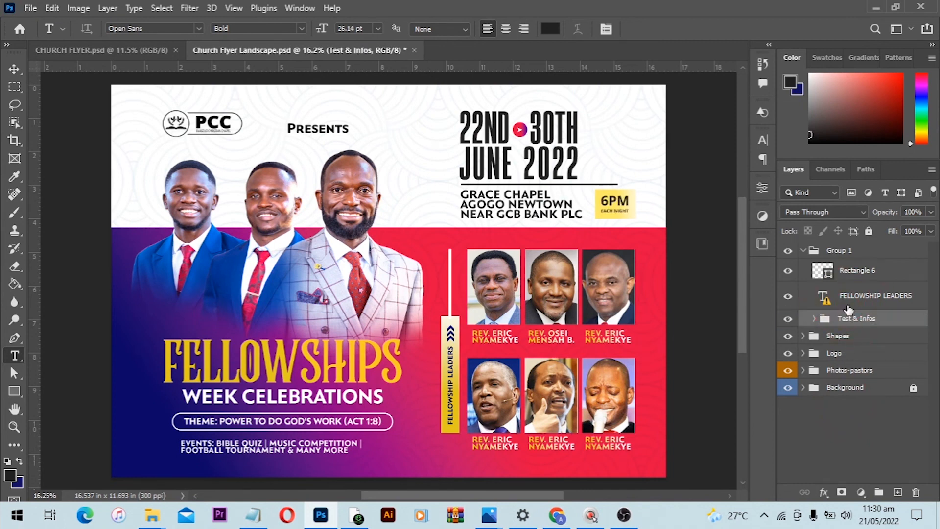
pyautogui.click(832, 251)
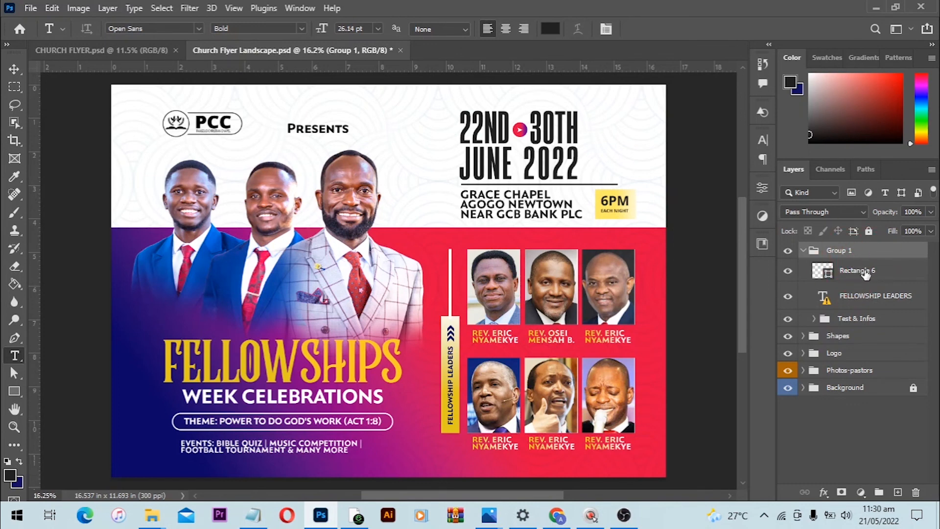
pyautogui.click(865, 275)
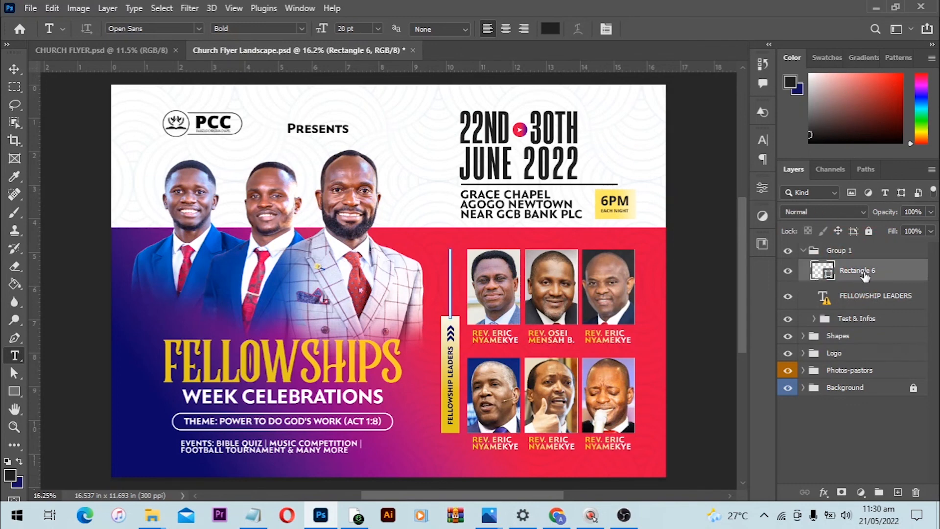
pyautogui.moveTo(870, 278); pyautogui.dragTo(848, 336)
pyautogui.click(861, 254)
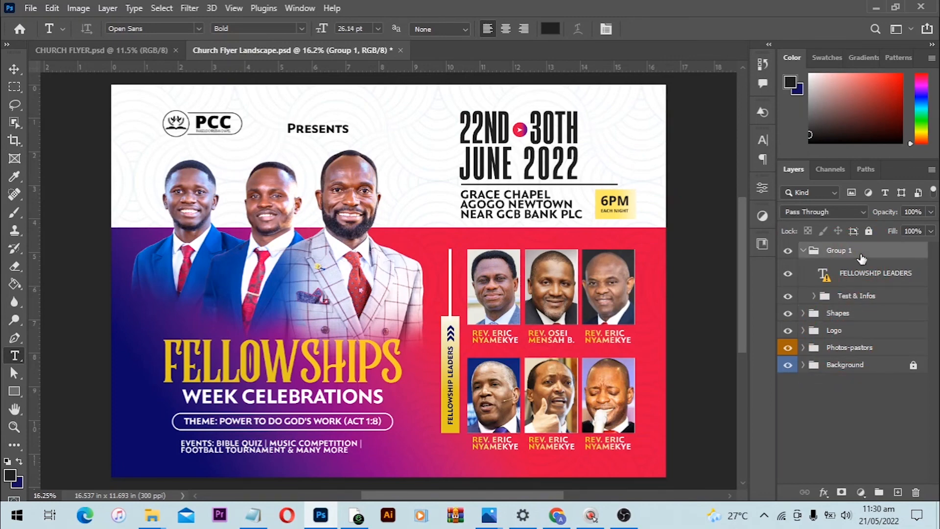
pyautogui.rightClick(861, 255)
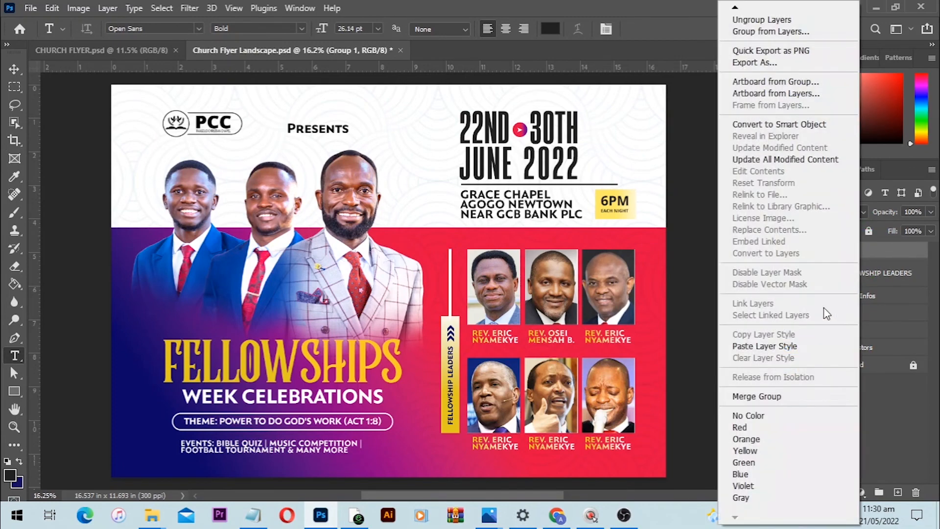
pyautogui.click(769, 31)
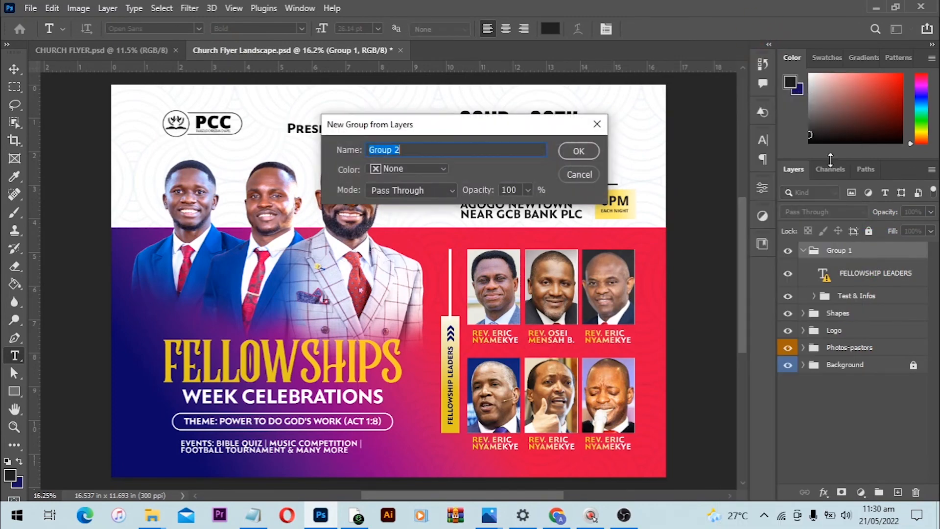
pyautogui.click(579, 174)
# Ungroup Group 1 and move the FELLOWSHIP LEADERS text layer into the Test & Infos group
pyautogui.rightClick(828, 252)
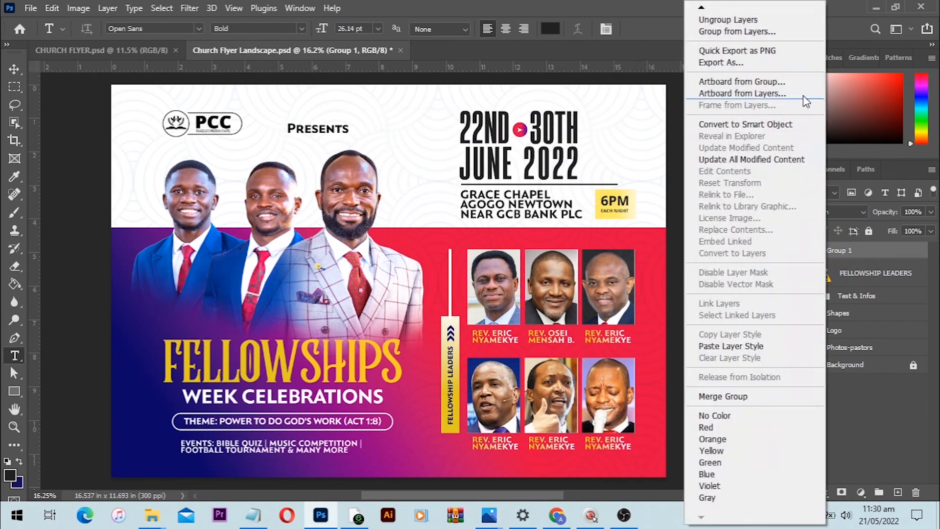
pyautogui.click(703, 20)
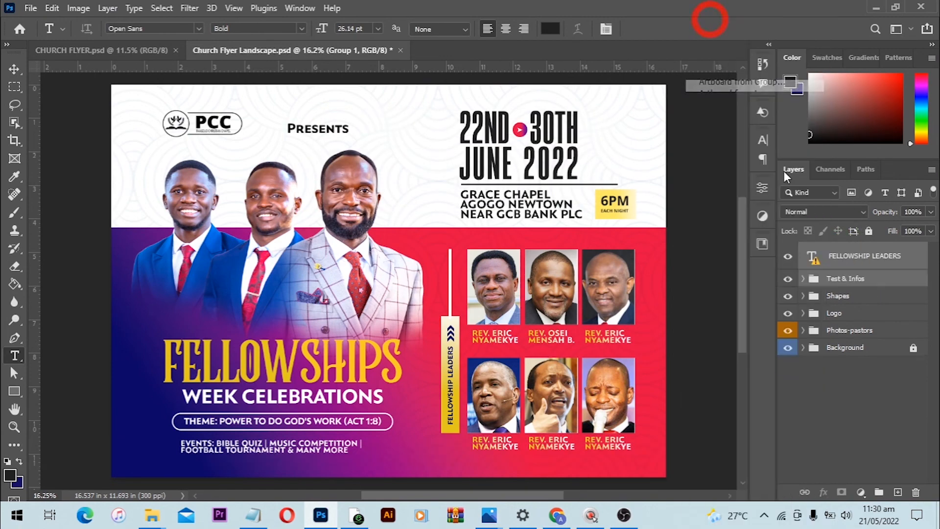
pyautogui.click(859, 258)
pyautogui.click(866, 261)
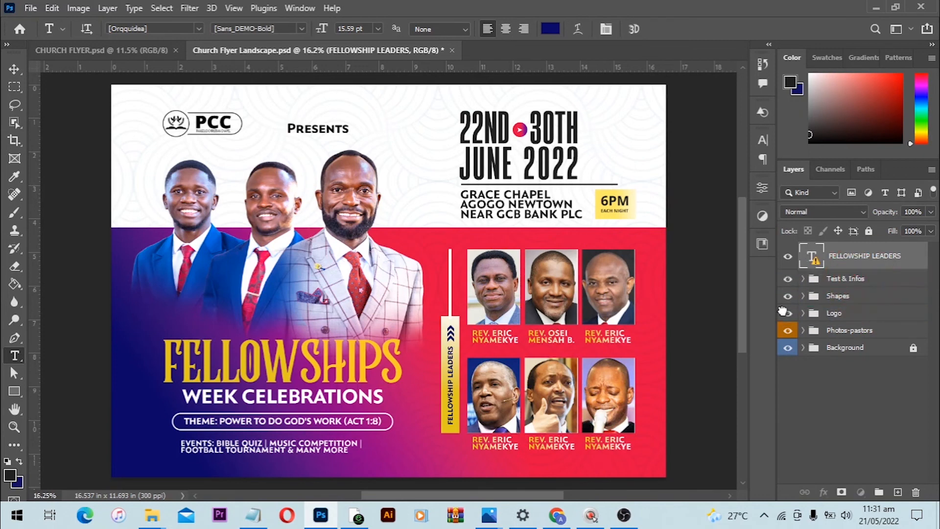
pyautogui.press('Delete')
# Save the landscape flyer document
pyautogui.click(718, 219)
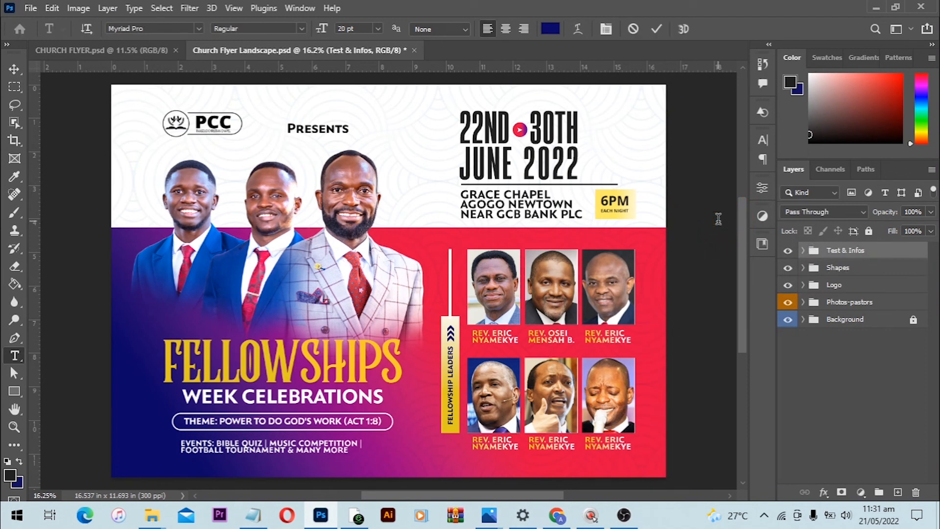
pyautogui.hotkey('ctrl', 's')
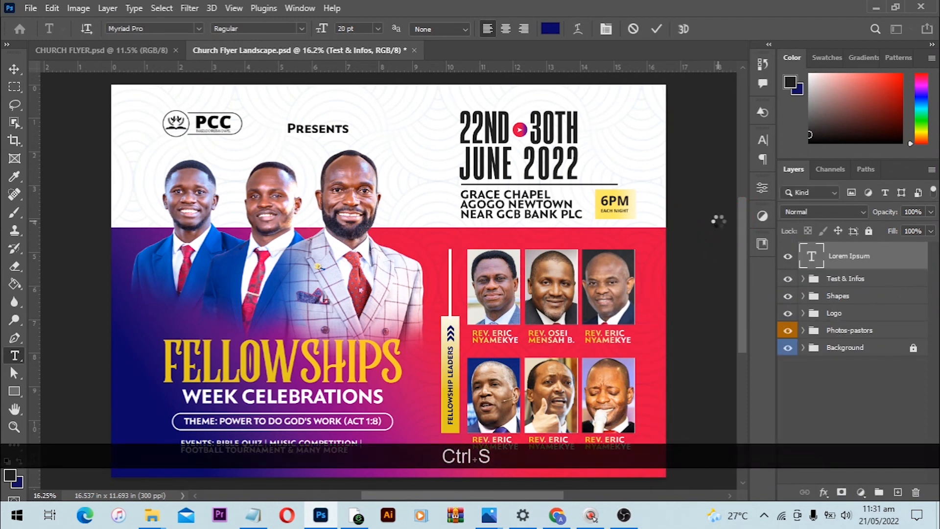